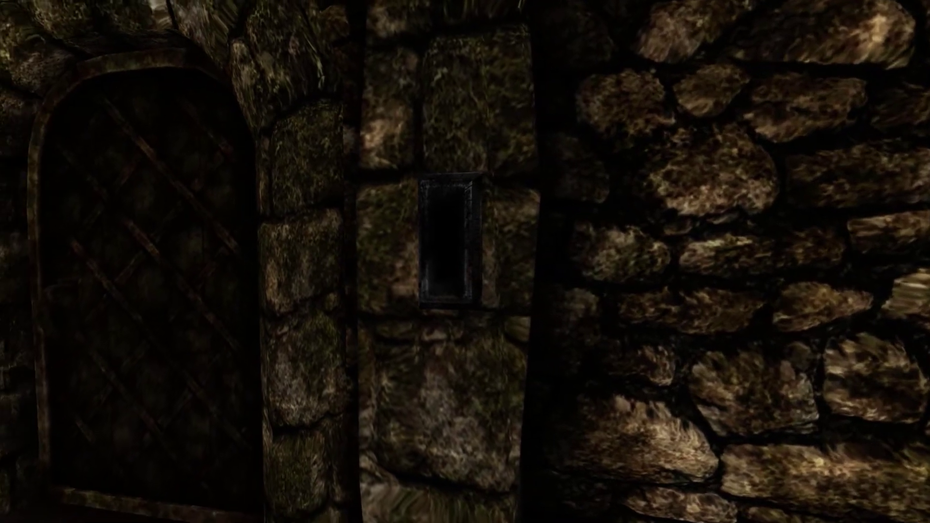
key(w)
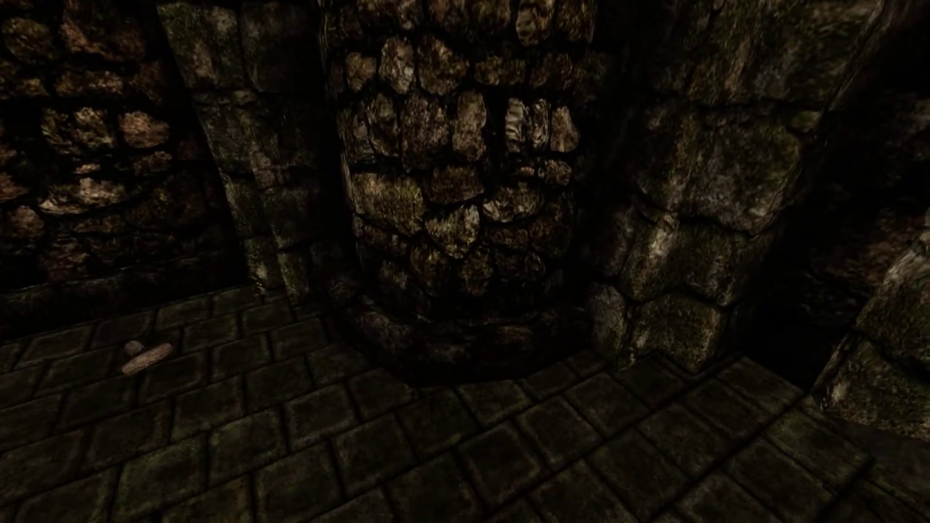
key(w)
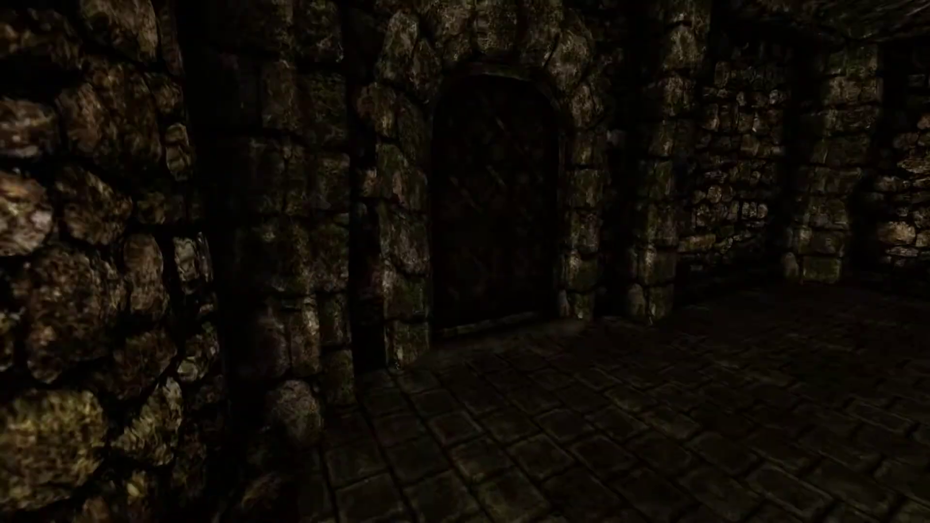
key(w)
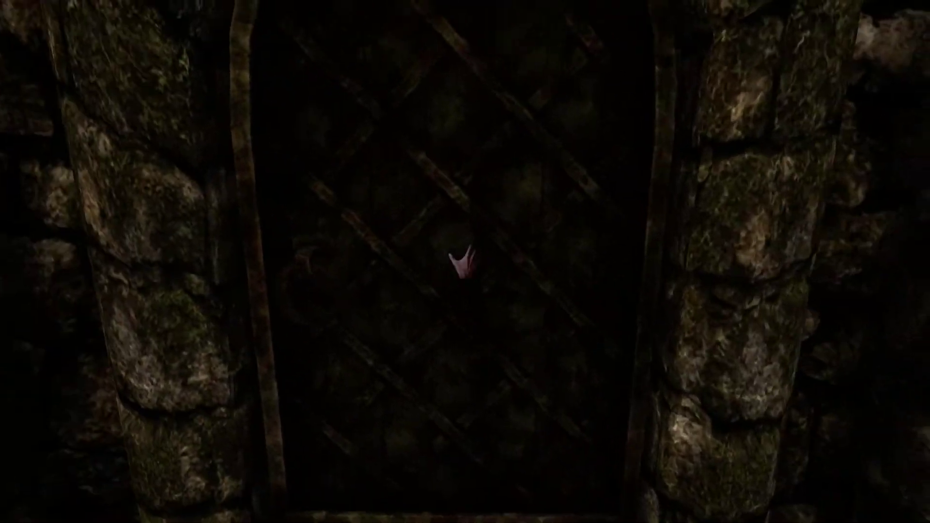
key(w)
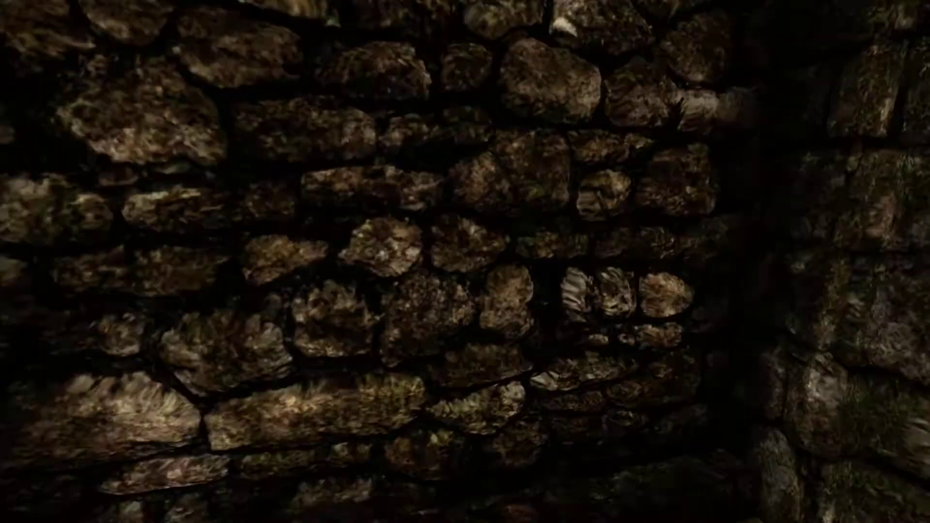
key(w)
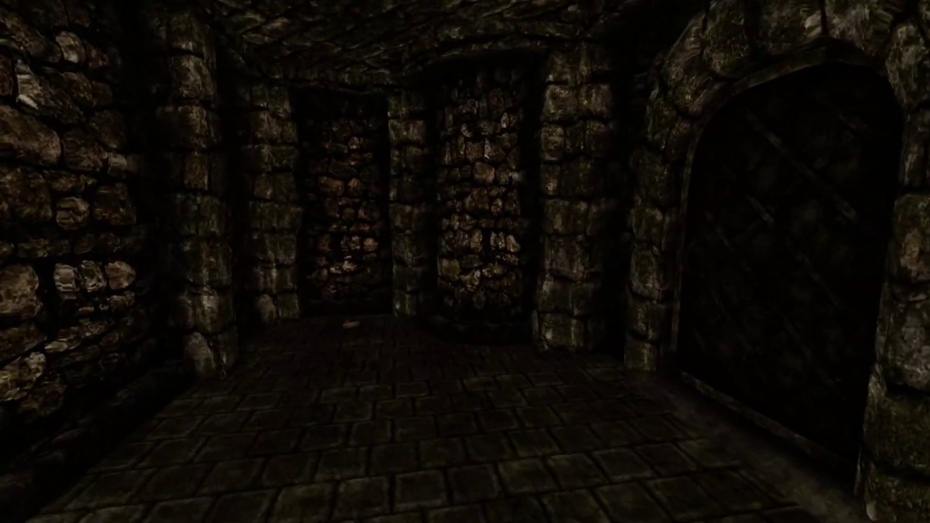
key(w)
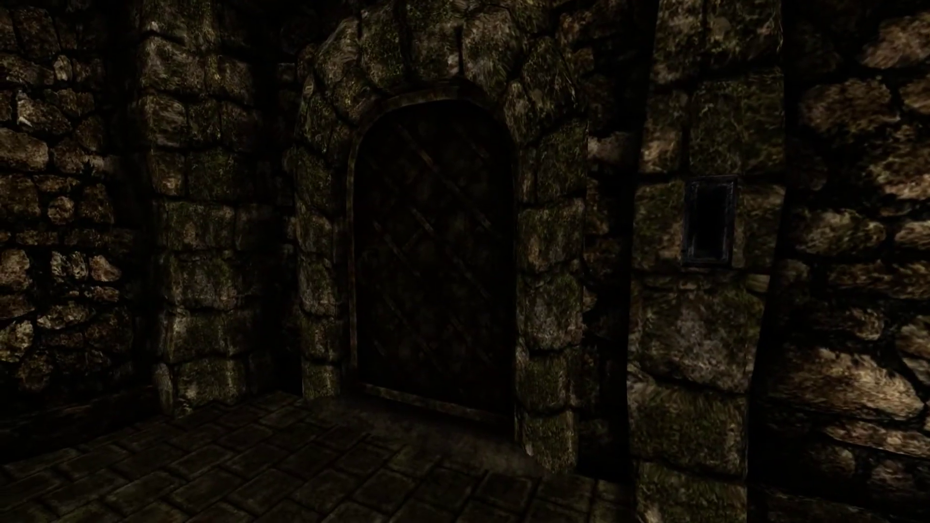
key(w)
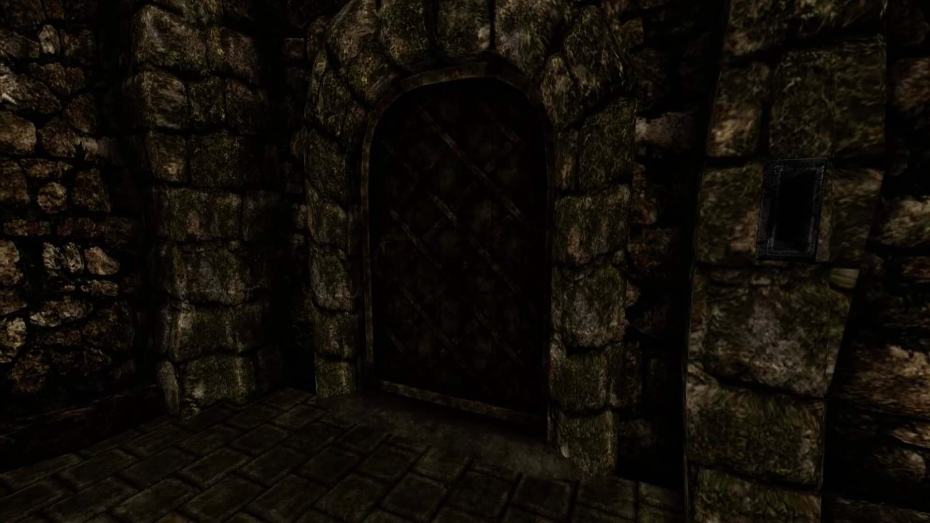
key(w)
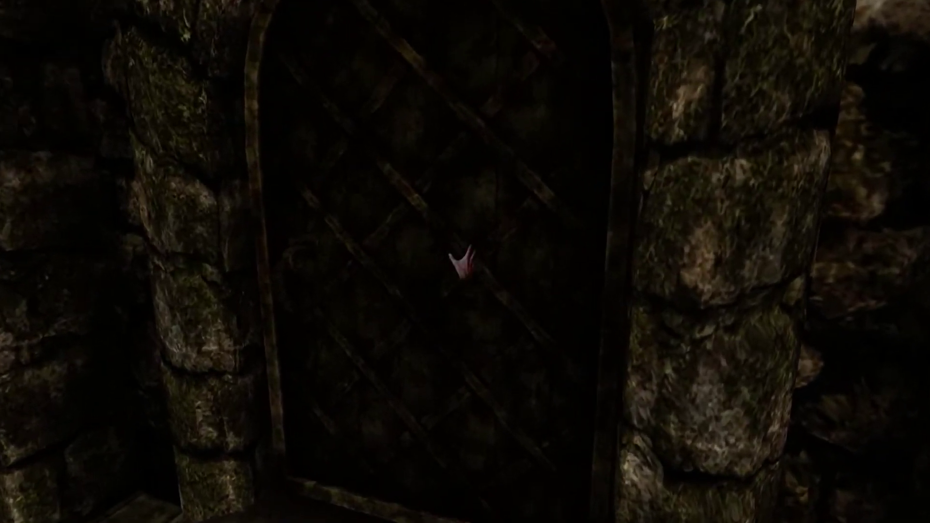
key(a)
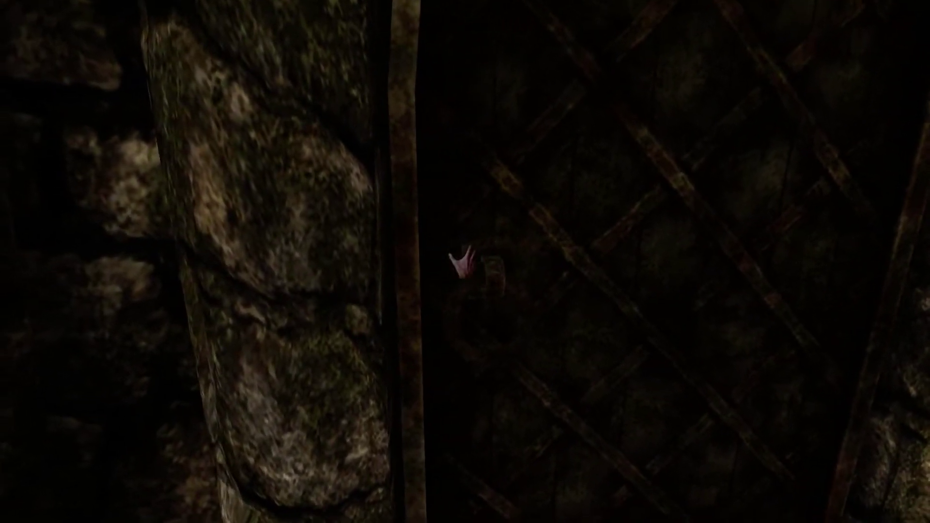
key(w)
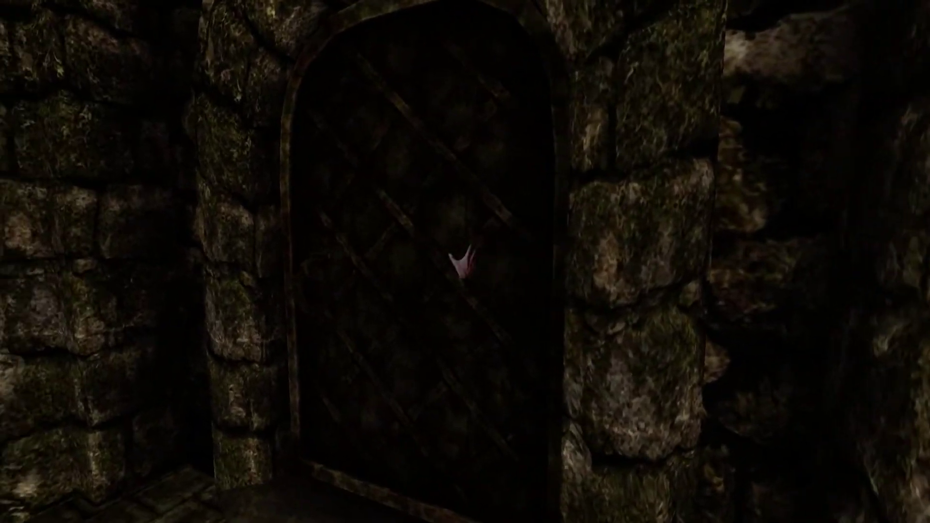
key(s)
key(w)
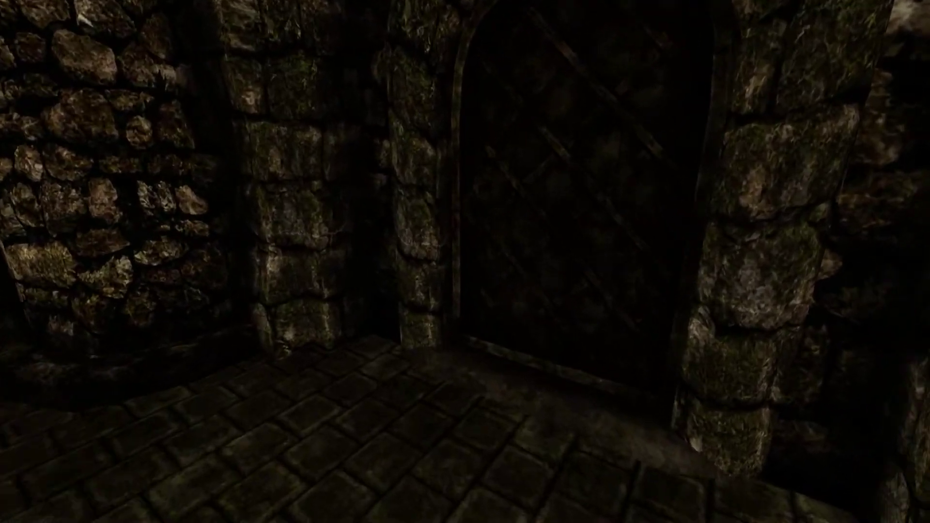
key(s)
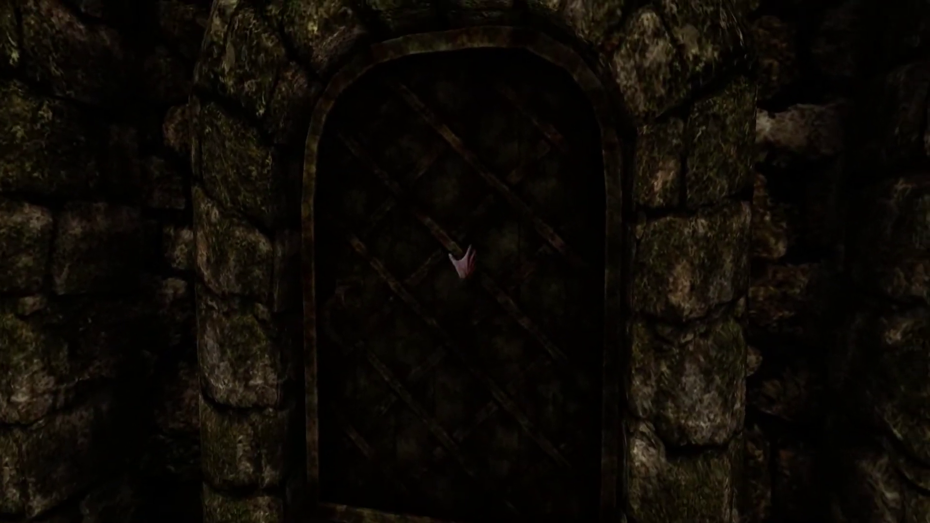
key(w)
key(s)
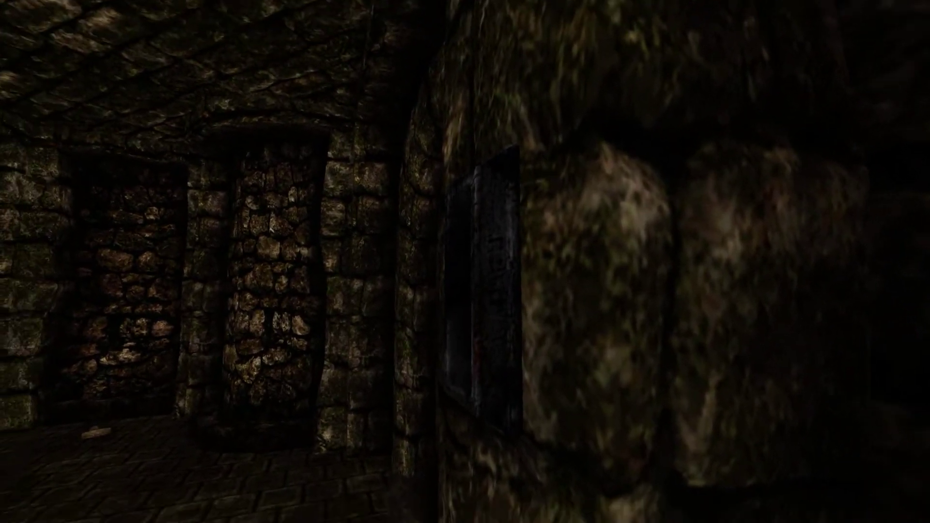
key(a)
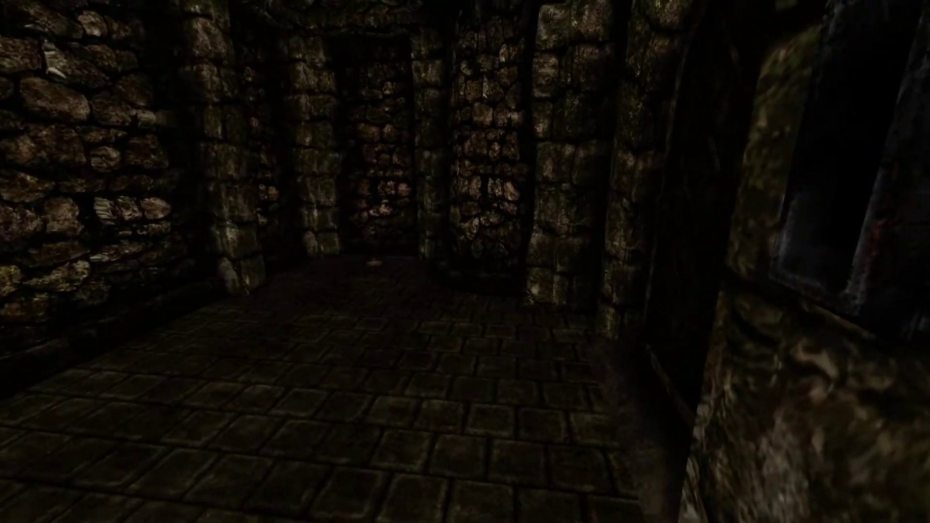
key(w)
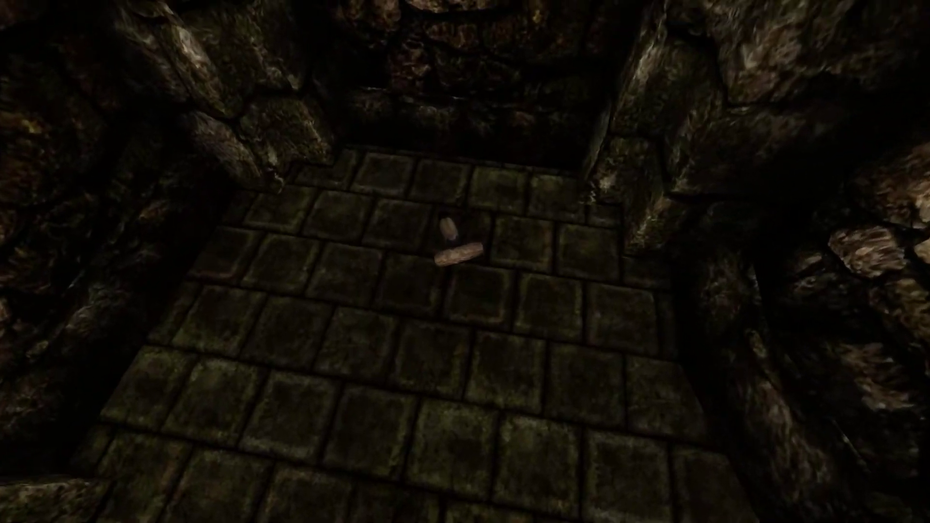
drag(459, 255, 445, 232)
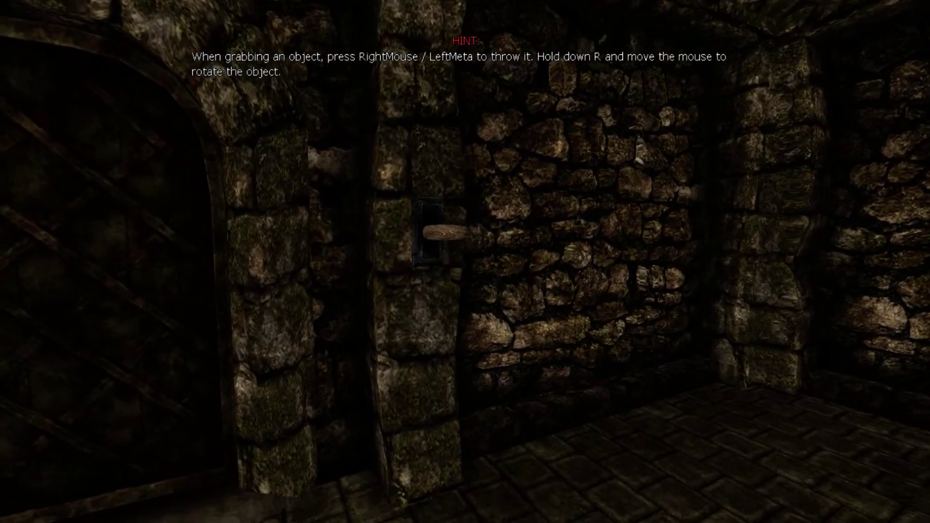
key(w)
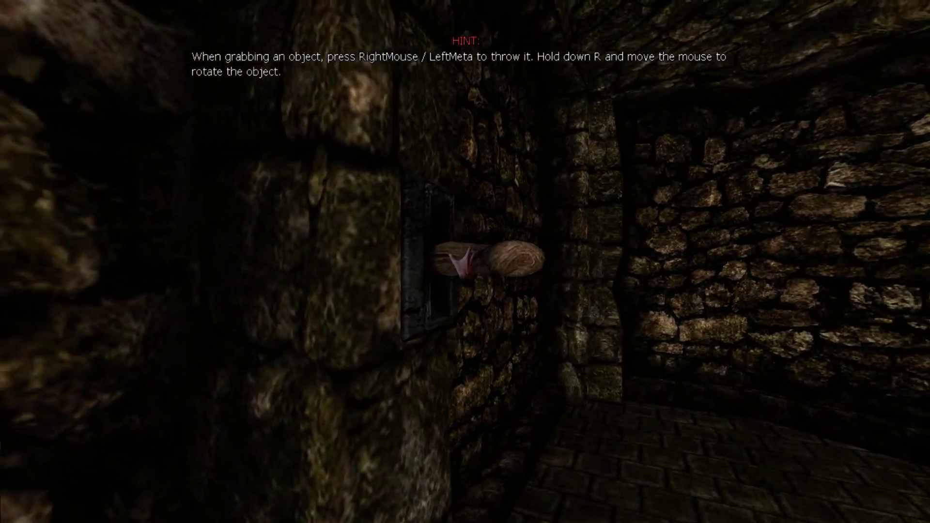
key(w)
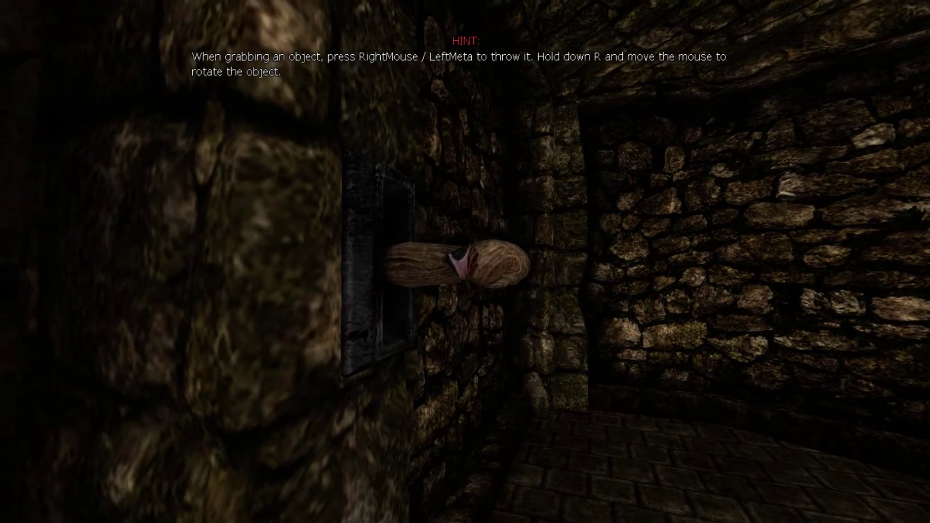
key(d)
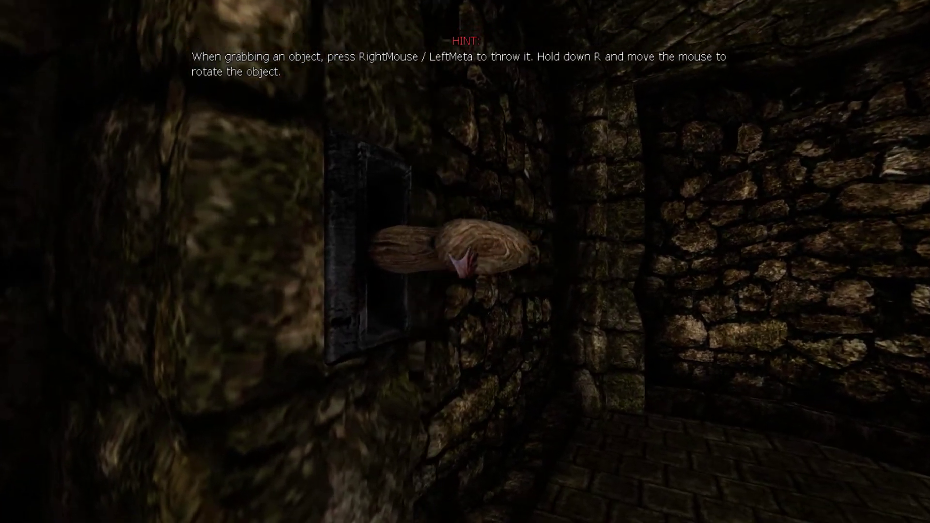
key(d)
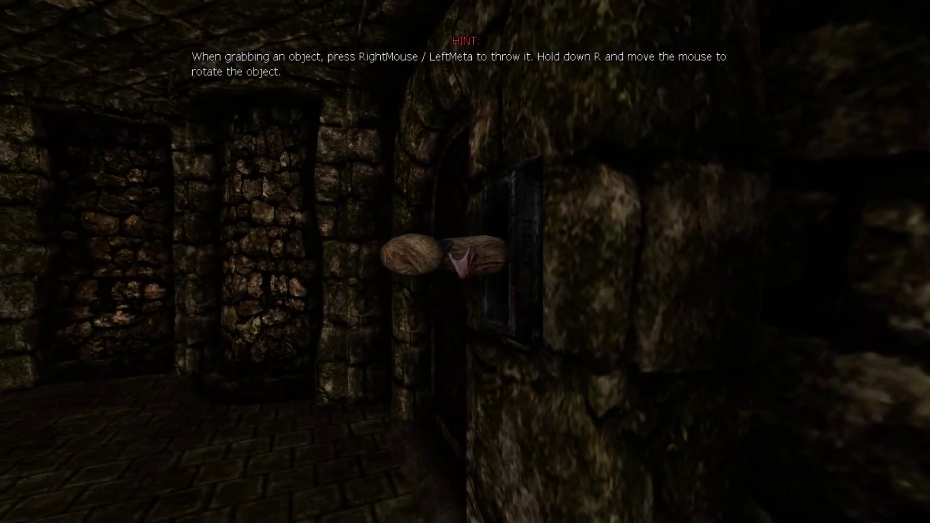
key(w)
key(a)
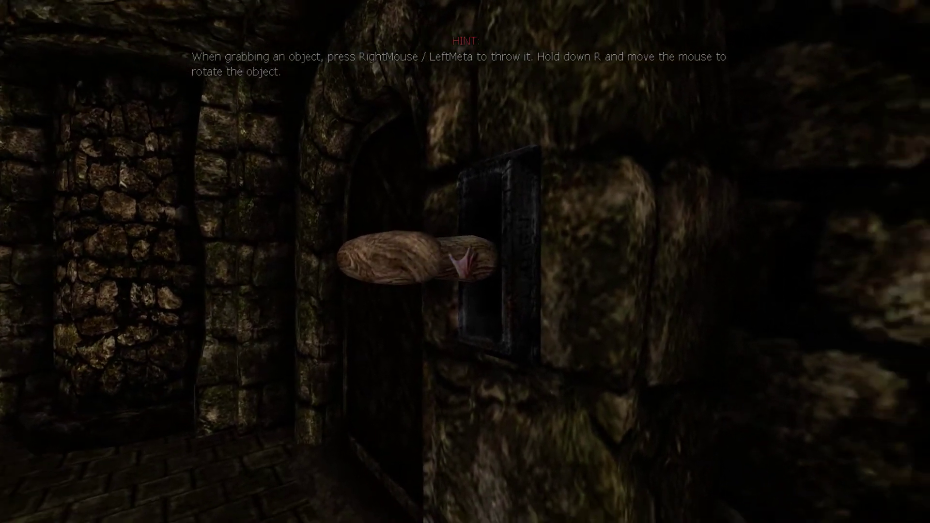
key(s)
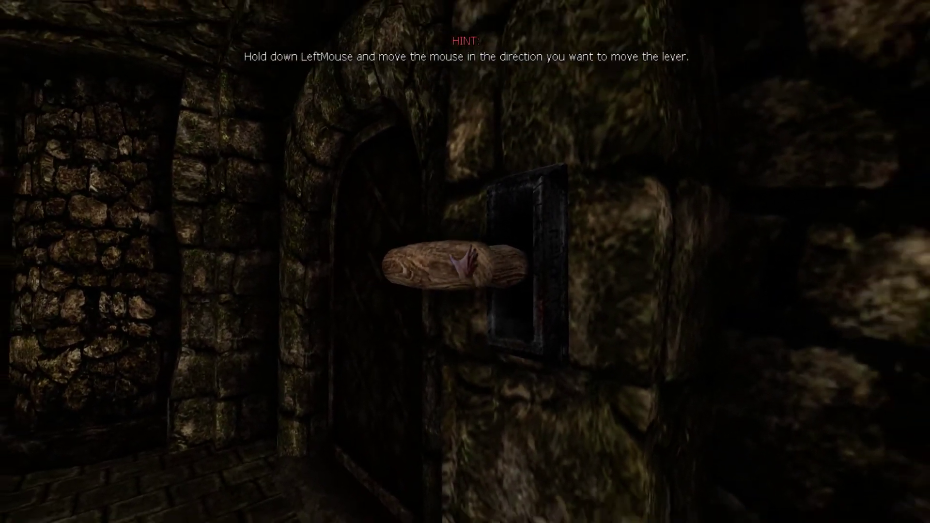
key(s)
key(a)
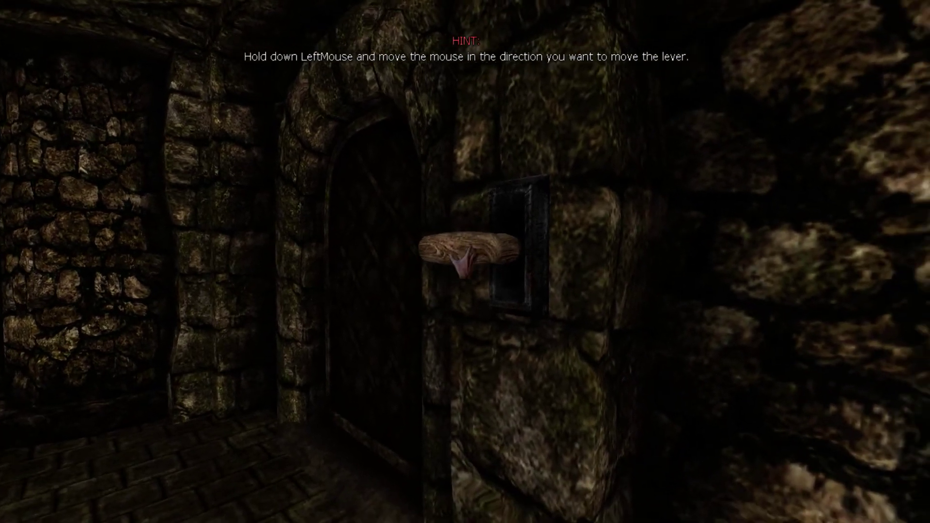
key(d)
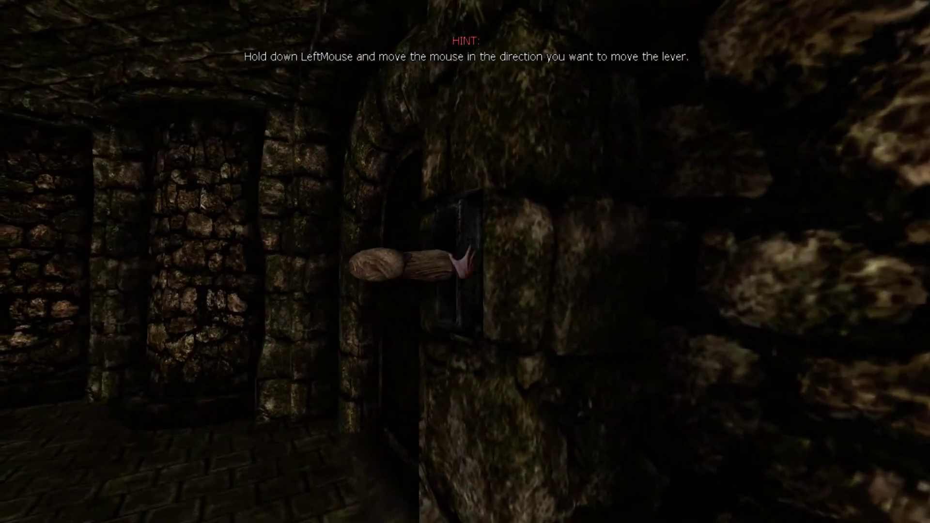
key(w)
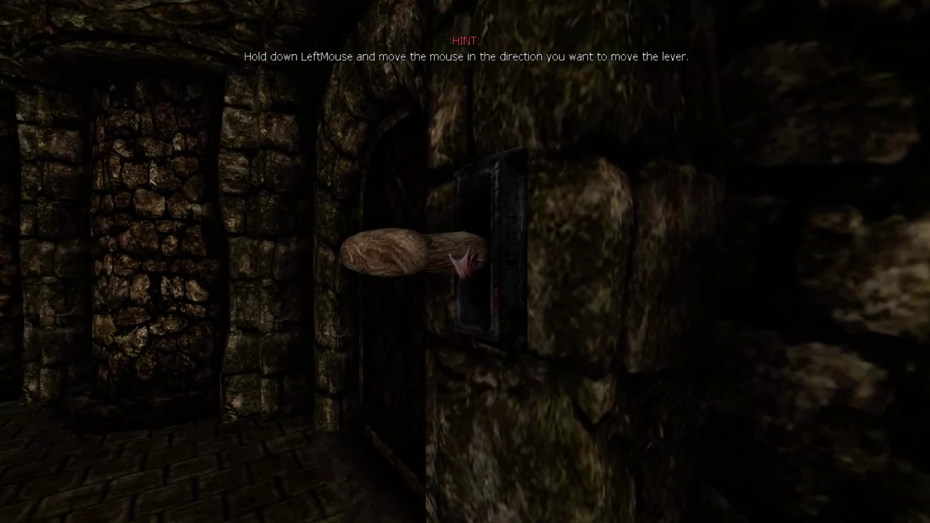
key(d)
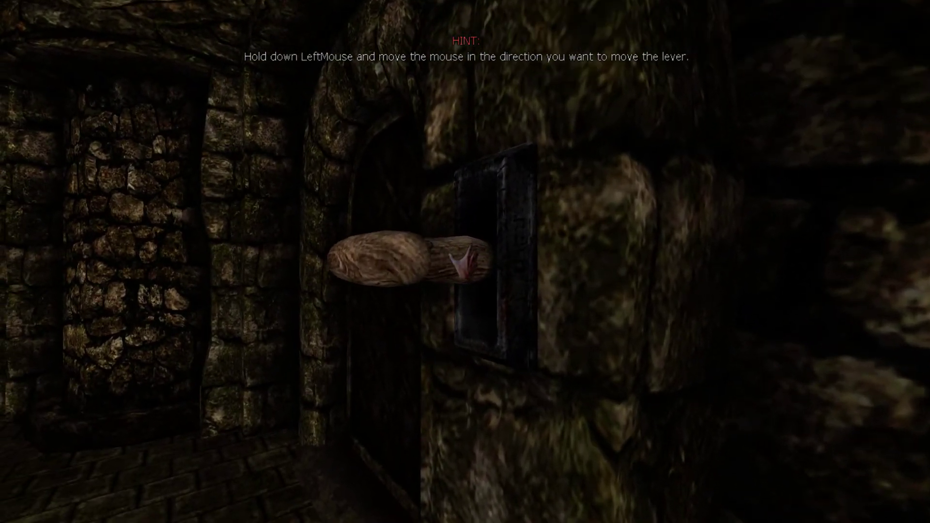
key(a)
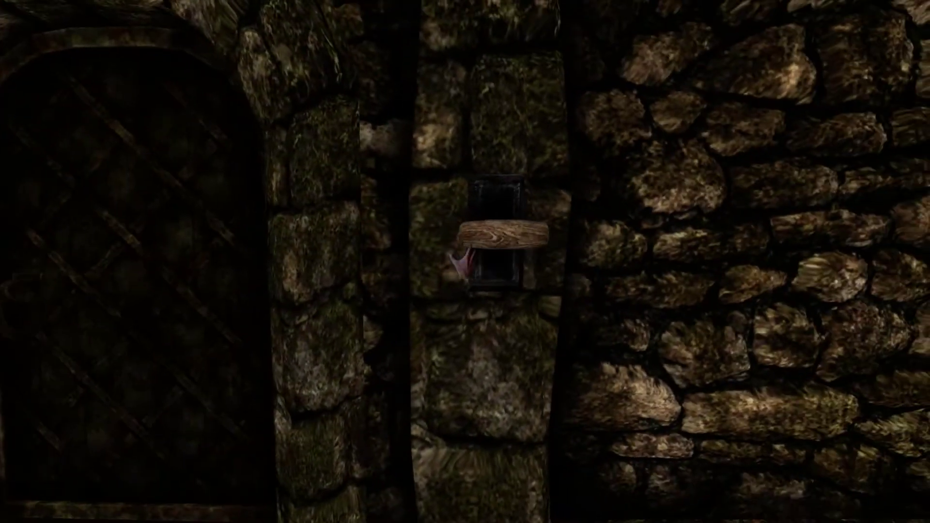
key(d)
key(a)
key(d)
key(w)
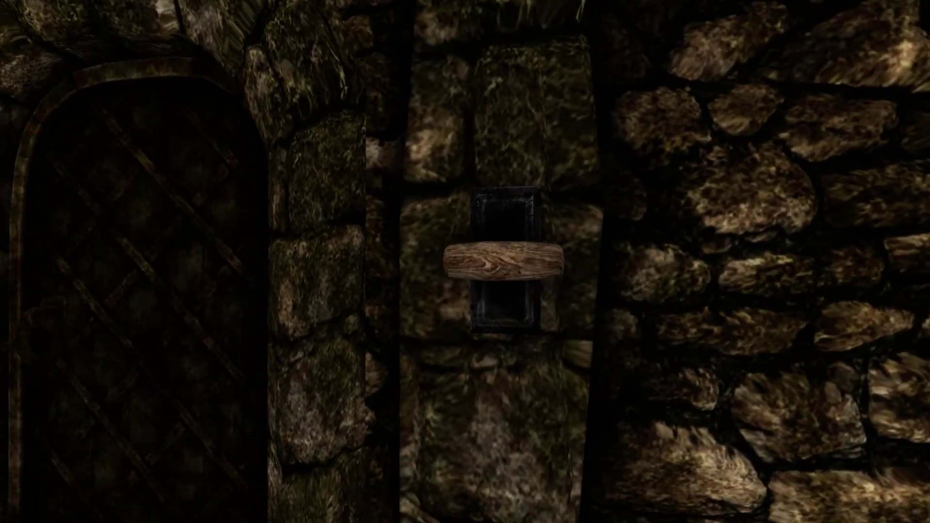
drag(504, 222, 504, 190)
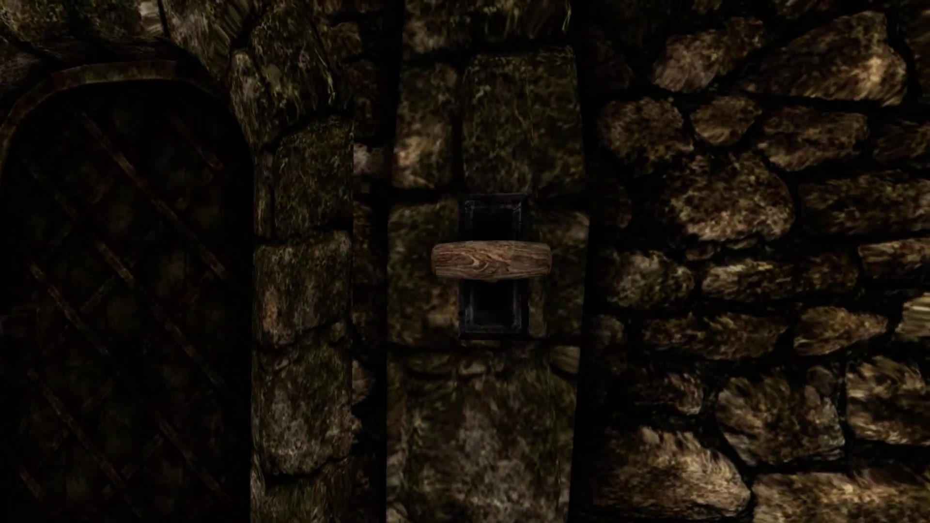
key(d)
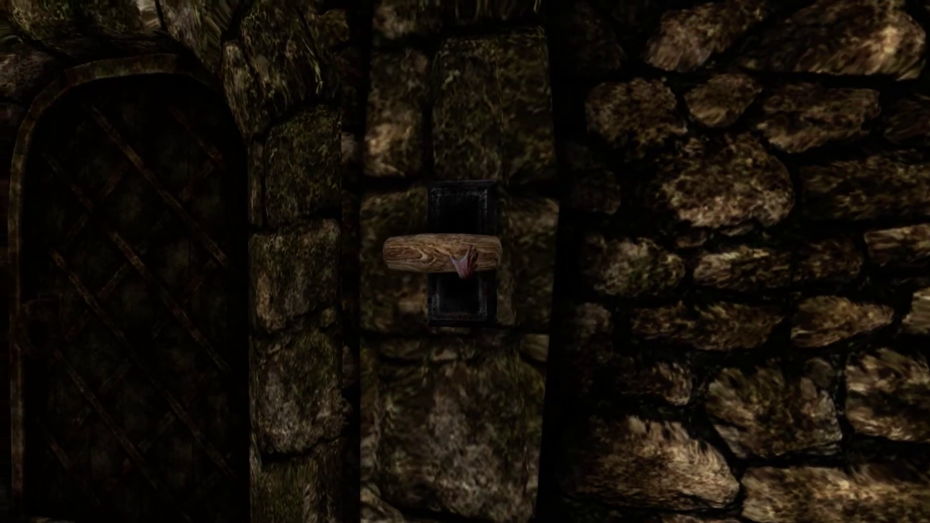
key(w)
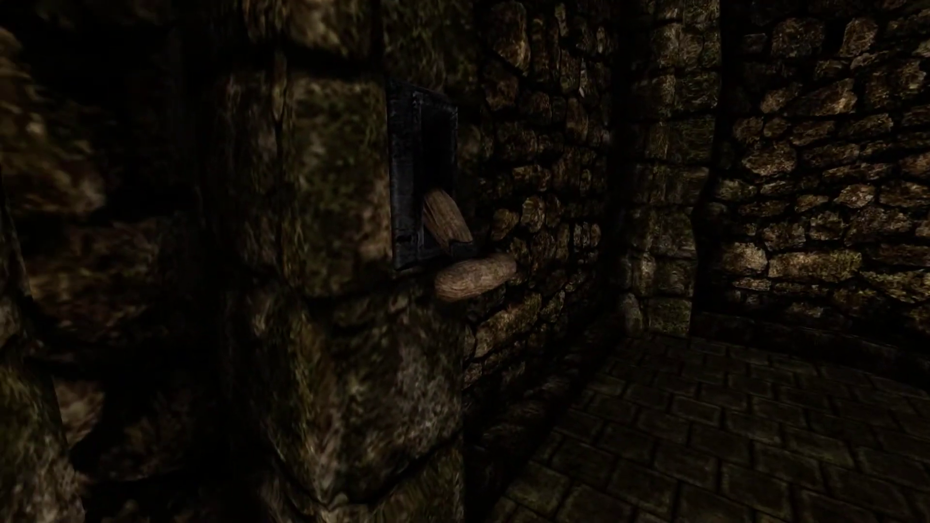
key(d)
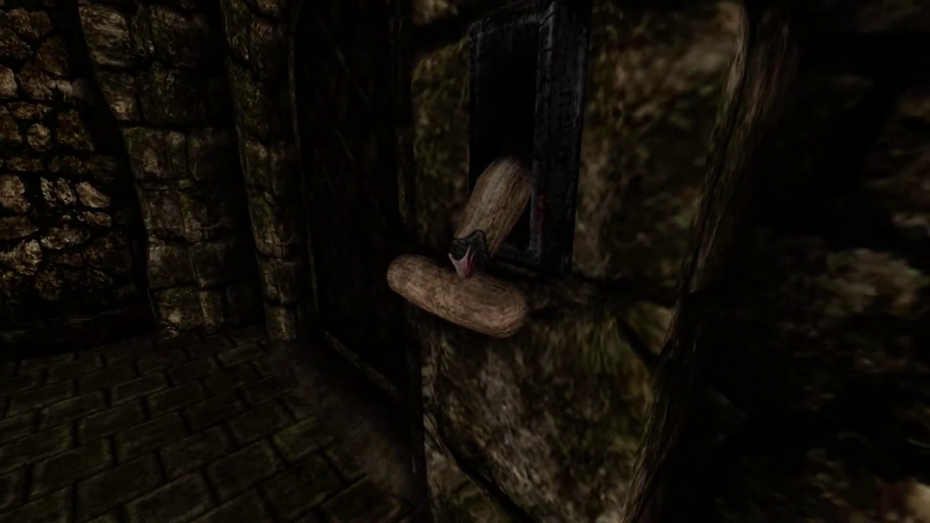
key(s)
key(s)
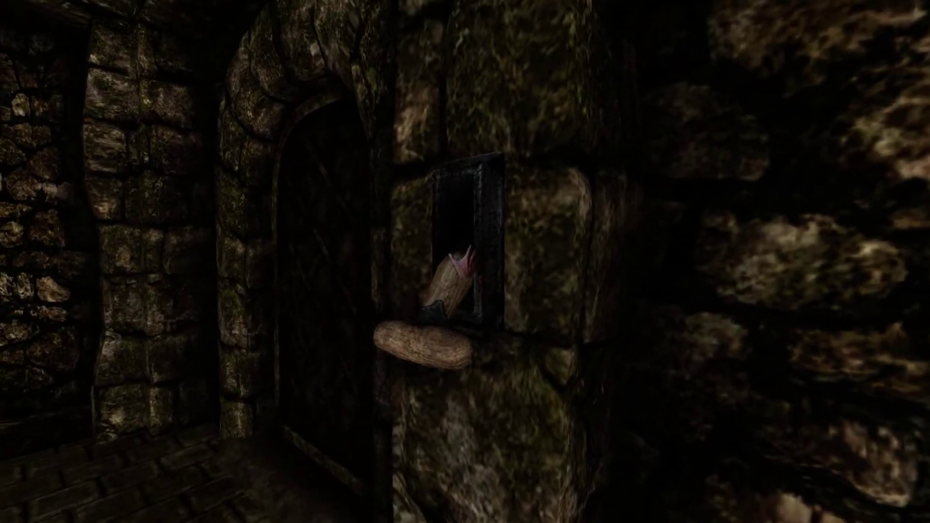
key(w)
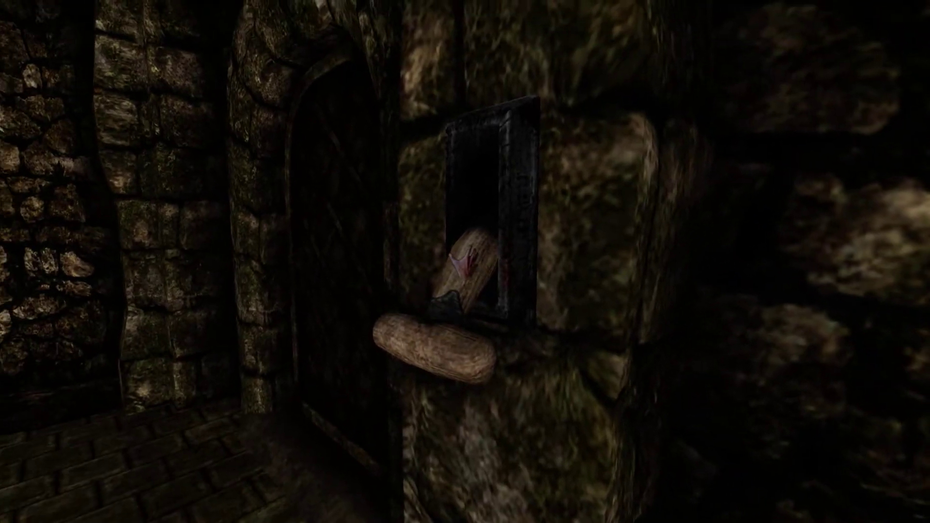
key(a)
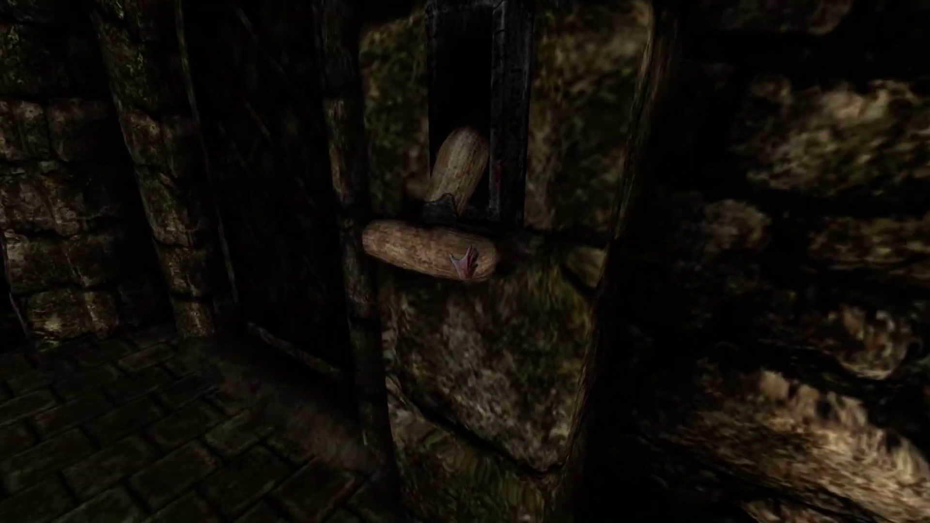
key(d)
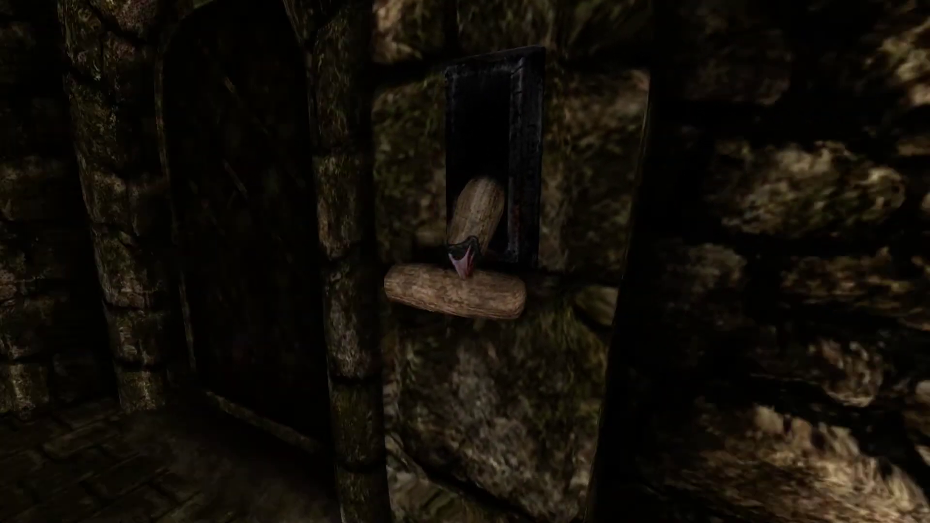
key(a)
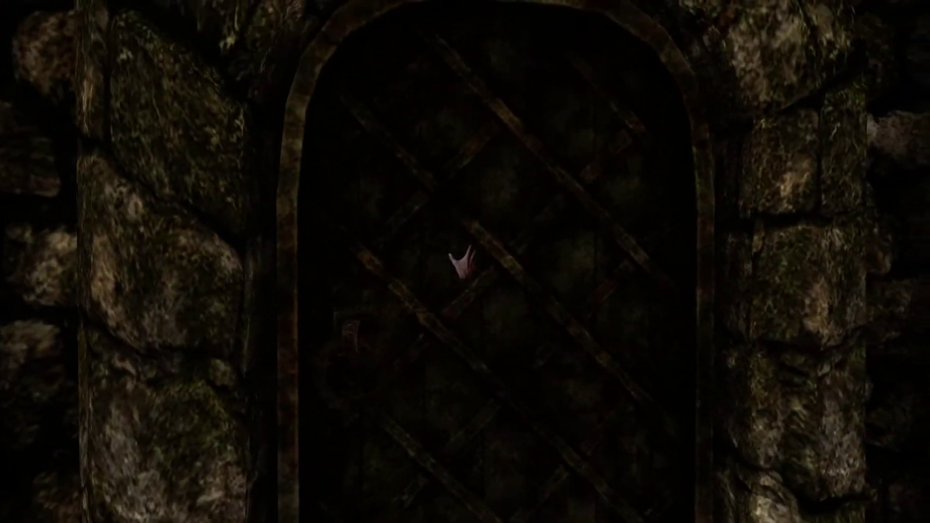
drag(463, 261, 464, 260)
key(w)
key(w)
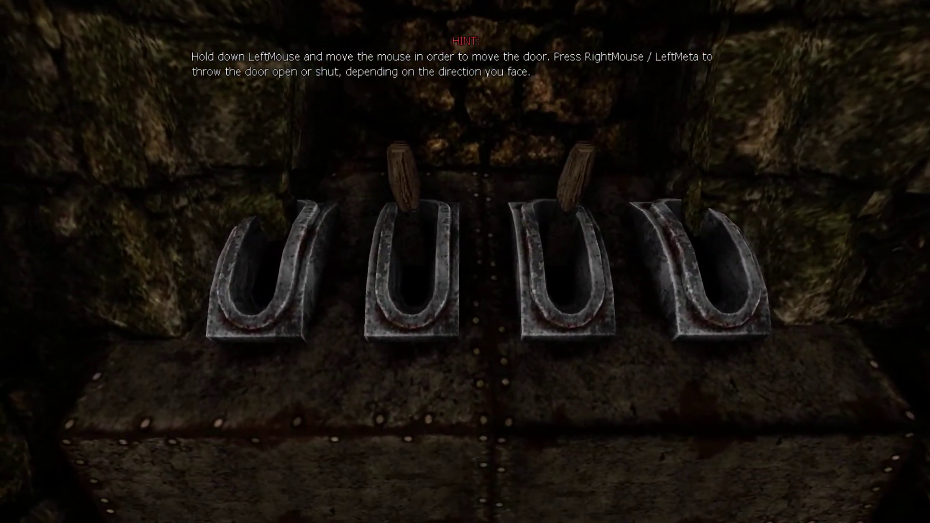
key(w)
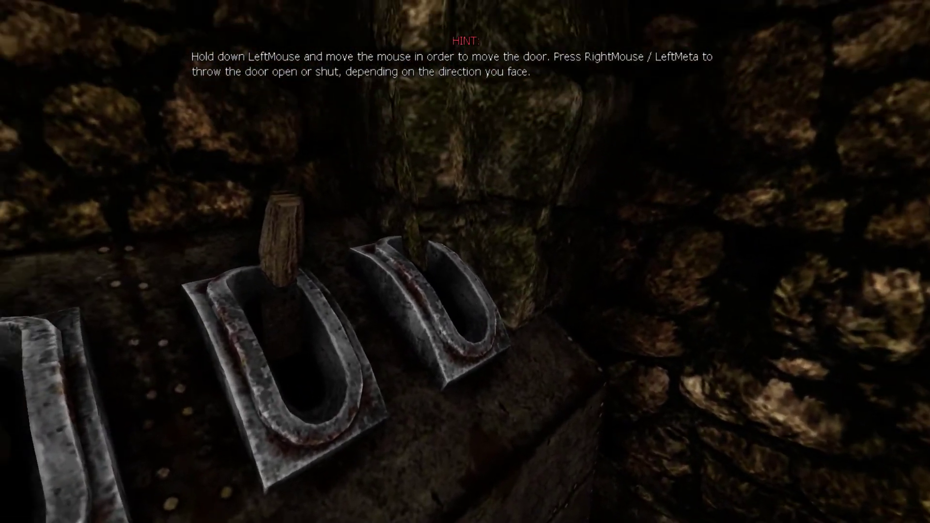
key(a)
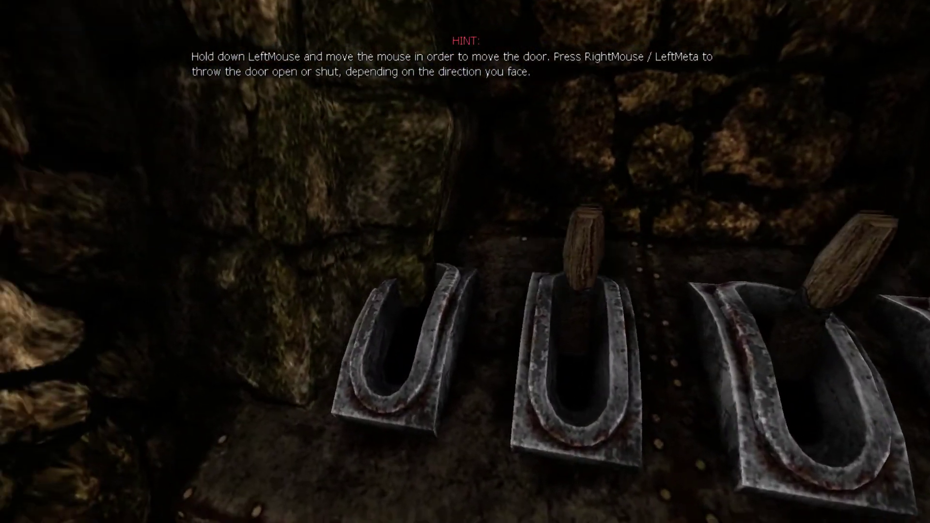
key(d)
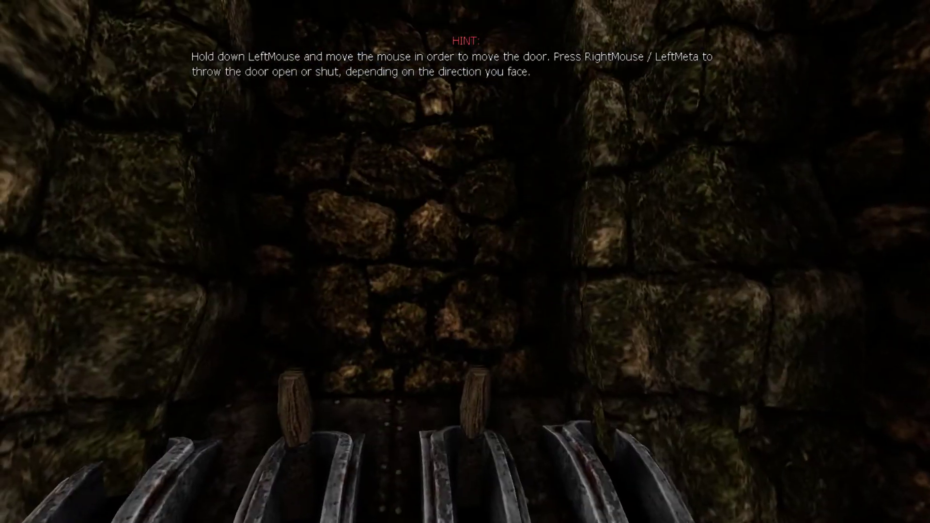
key(w)
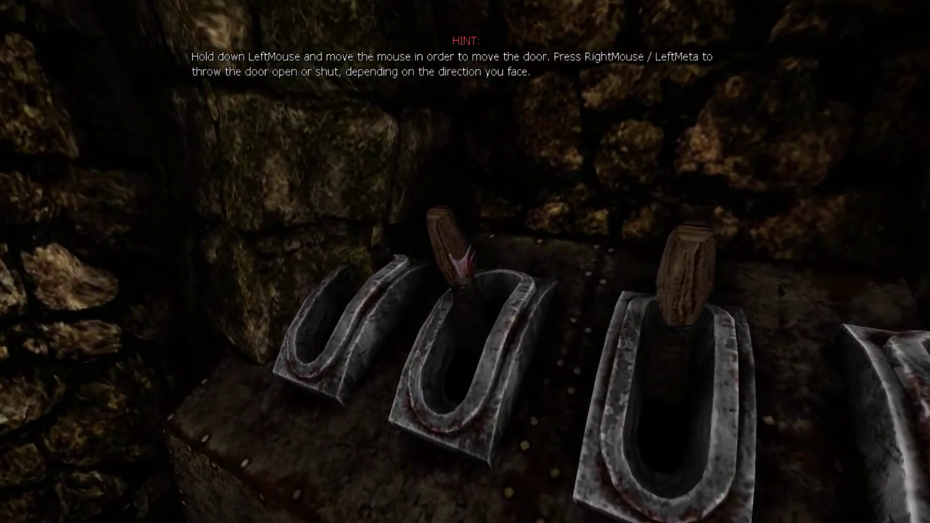
key(s)
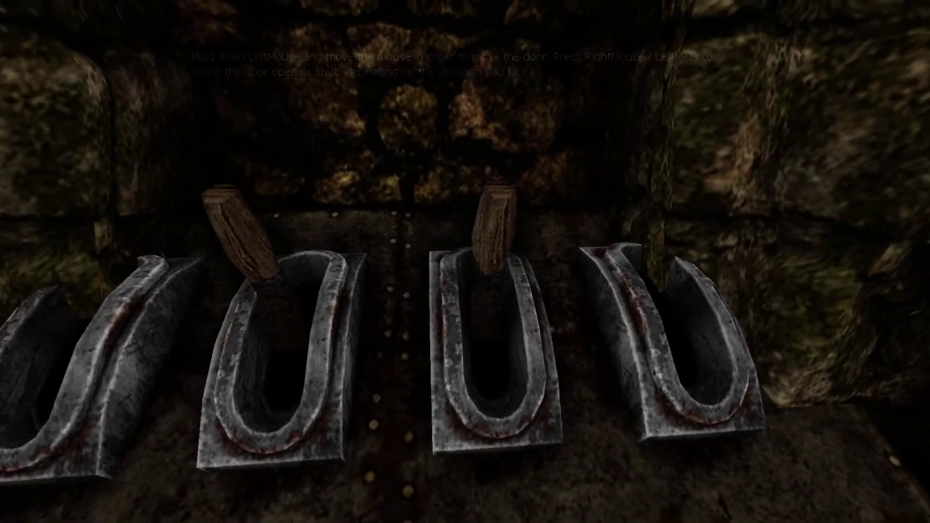
key(d)
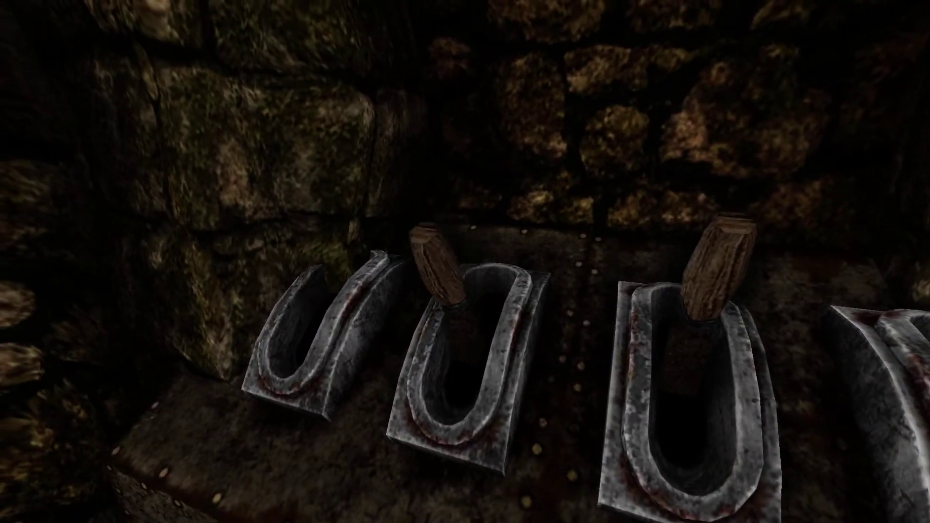
drag(465, 262, 465, 436)
key(a)
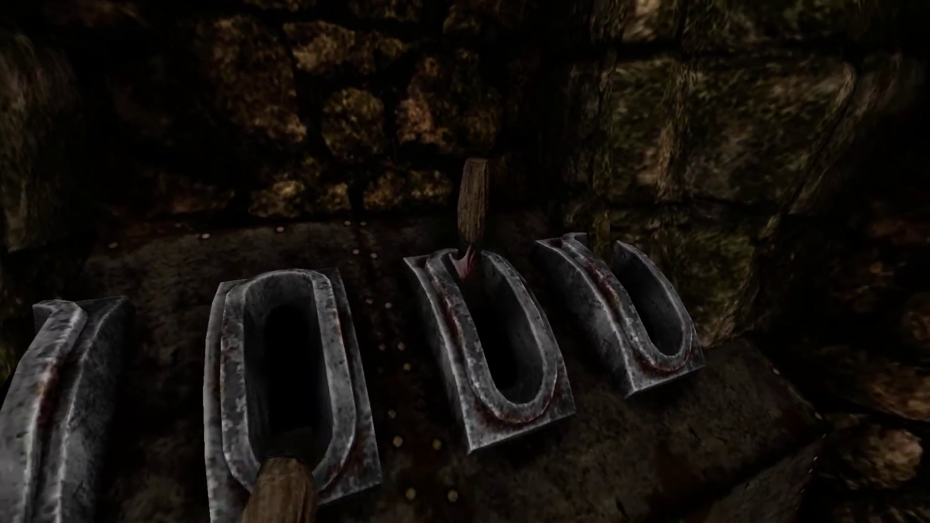
drag(465, 262, 532, 318)
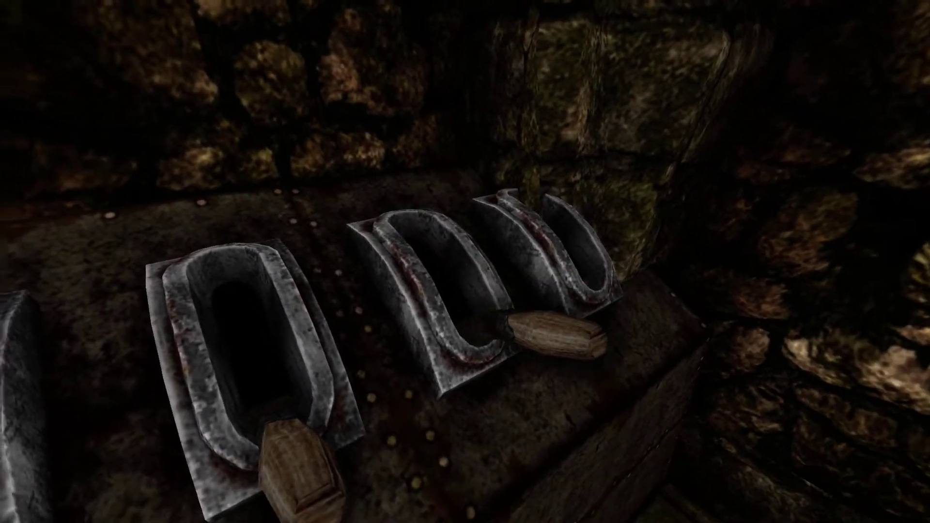
drag(464, 261, 463, 146)
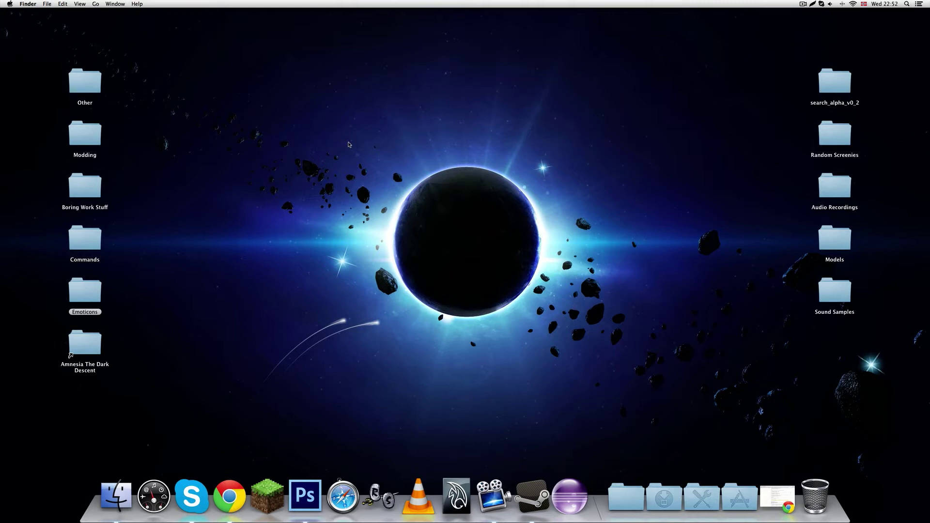
Switch to Finder and open the Amnesia The Dark Descent folder from the desktop
double_click(91, 345)
click(138, 366)
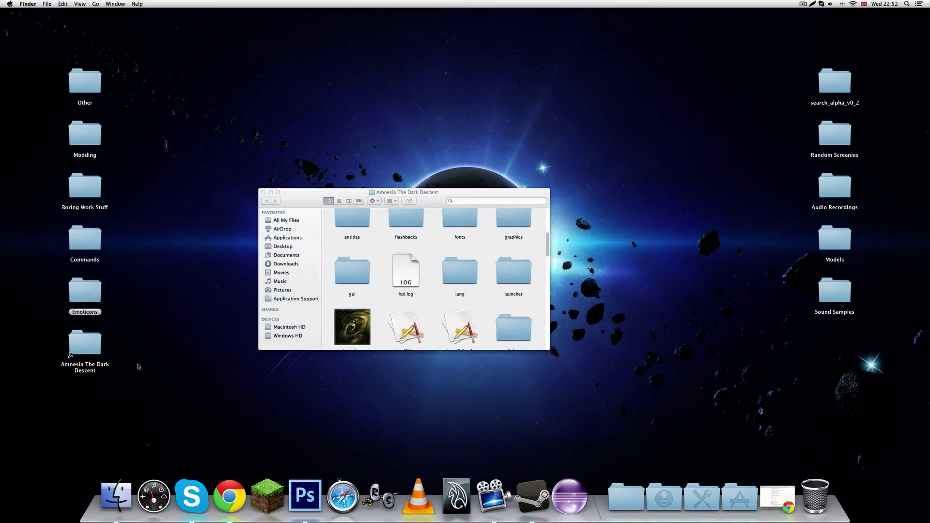
drag(355, 200, 356, 195)
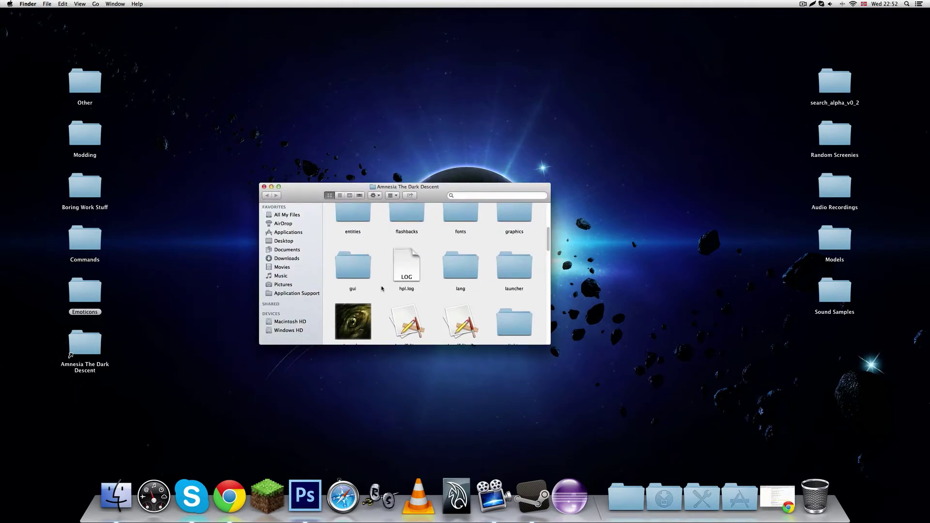
scroll(381, 287, up, 5)
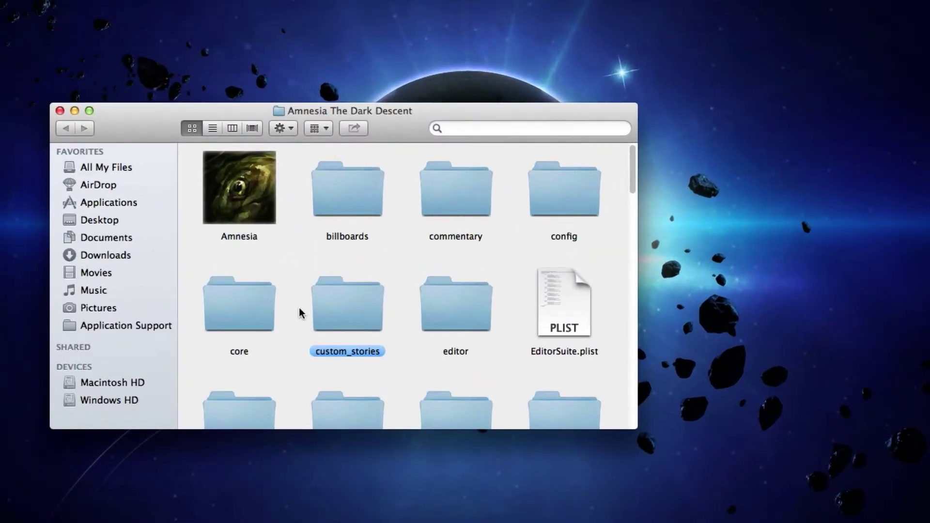
Open the Custom_Story folder inside custom_stories, briefly selecting all of its contents to point them out
double_click(356, 309)
click(260, 201)
double_click(259, 201)
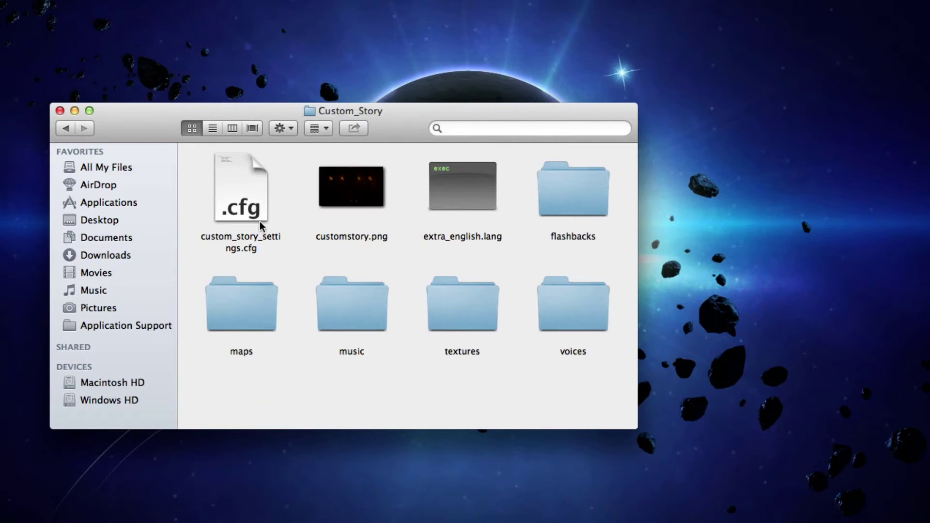
drag(185, 385, 580, 199)
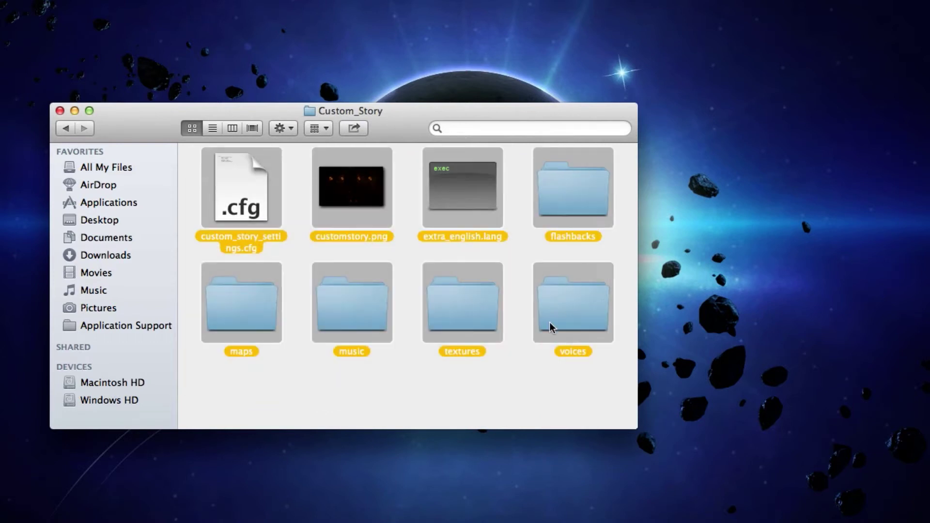
click(534, 346)
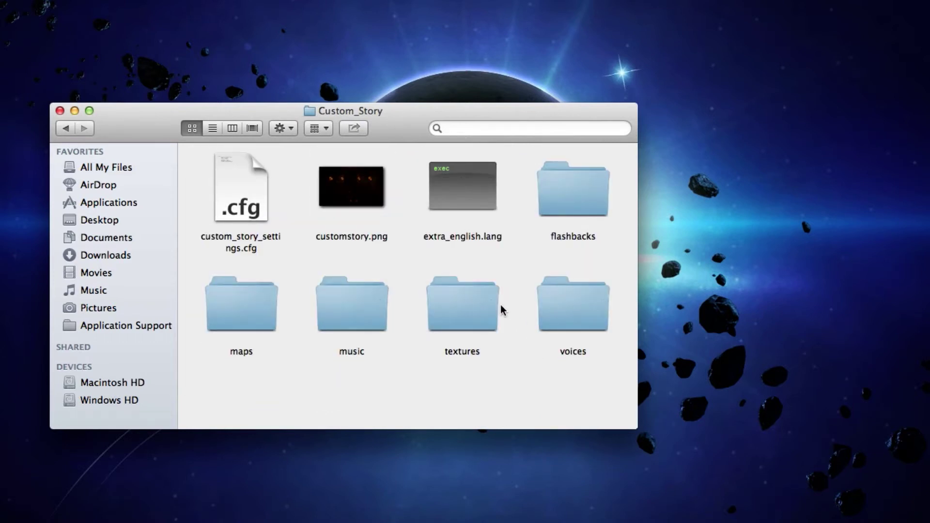
Open the maps folder and move the Level12.map_cache file to the trash
double_click(232, 313)
scroll(240, 312, down, 10)
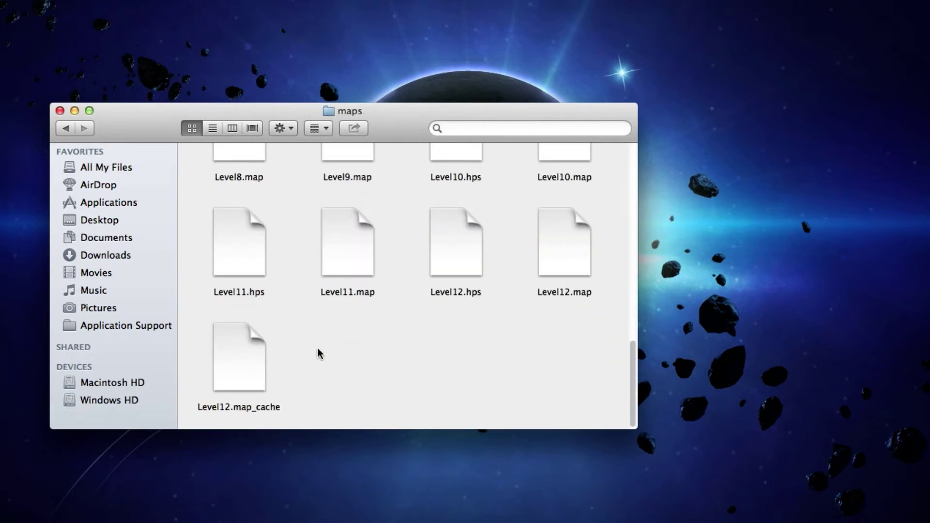
right_click(235, 377)
click(267, 417)
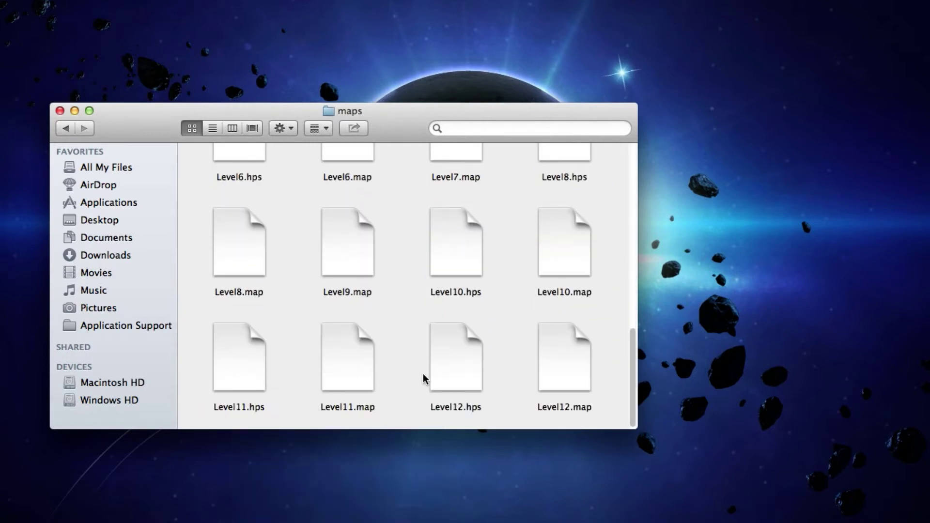
Point out the Level12.hps and Level12.map files in the maps folder by selecting them, and clear the selection
drag(418, 370, 595, 351)
click(513, 368)
drag(408, 346, 568, 368)
click(515, 380)
click(566, 375)
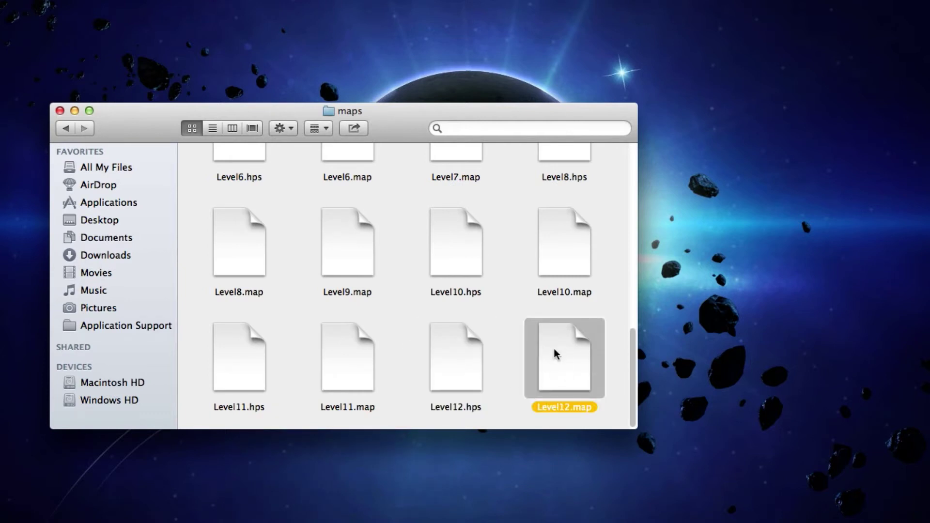
click(518, 360)
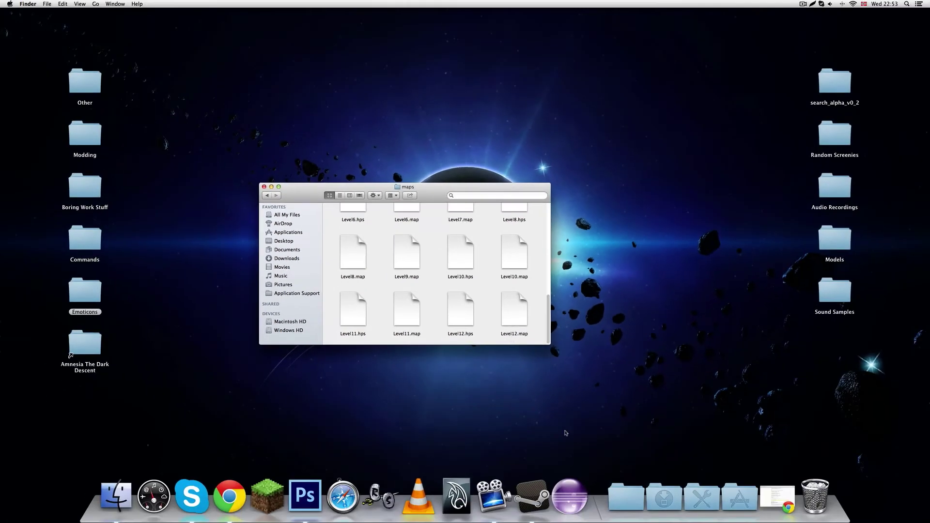
Launch the HPL Level Editor and move its window beside the maps folder window
click(625, 494)
click(627, 468)
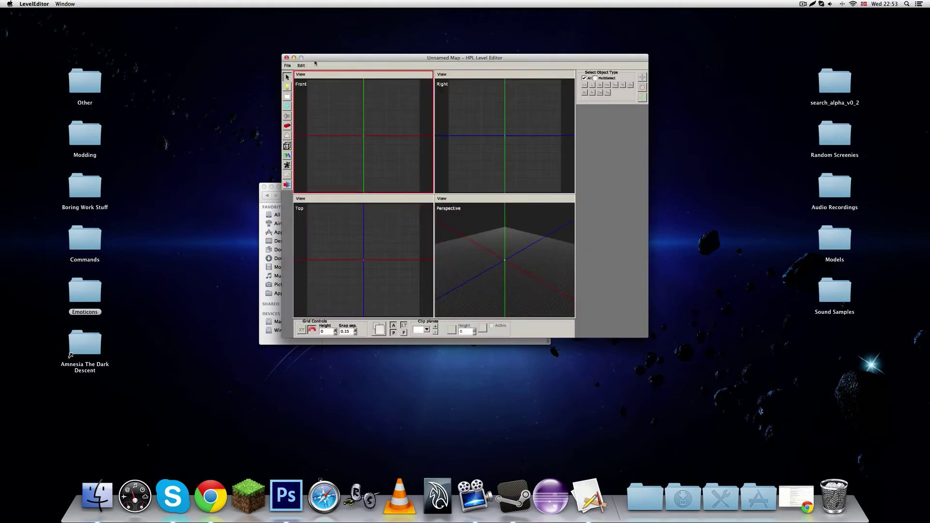
drag(321, 59, 524, 93)
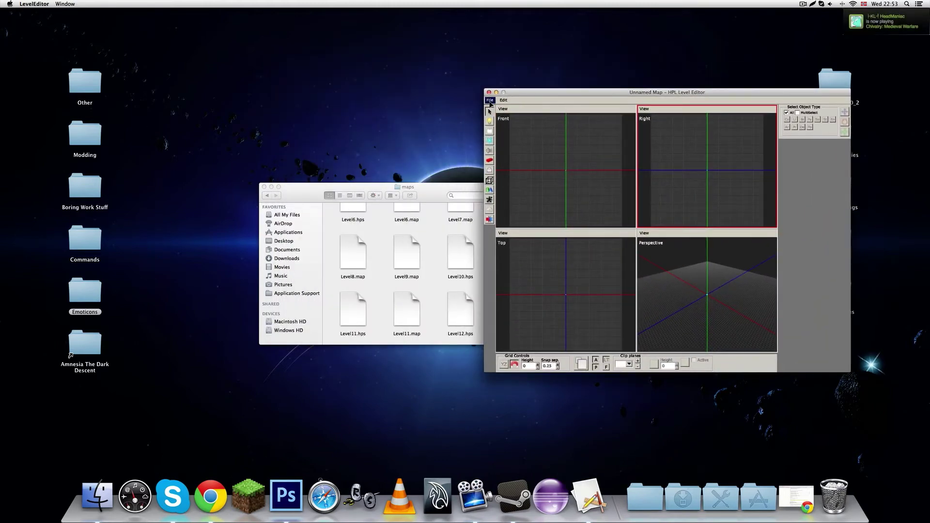
Load Level12.map into the level editor
click(490, 100)
click(490, 114)
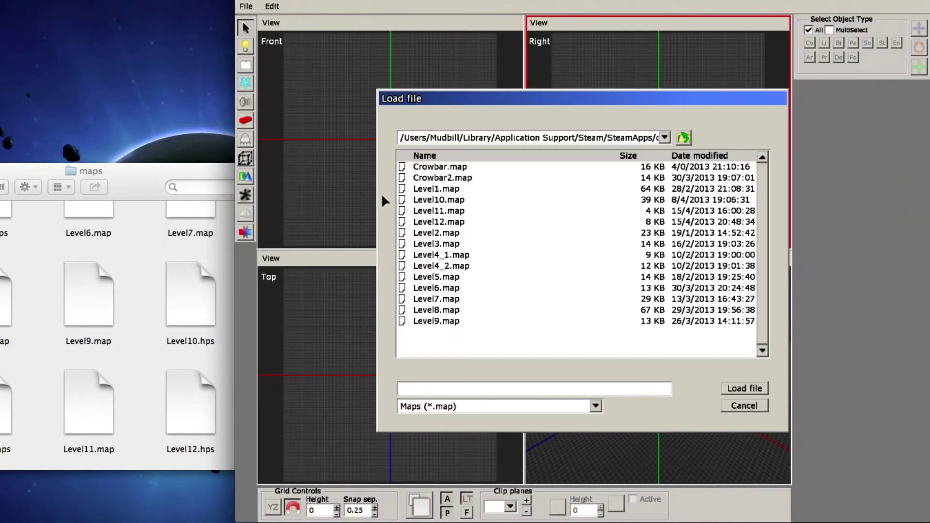
click(435, 221)
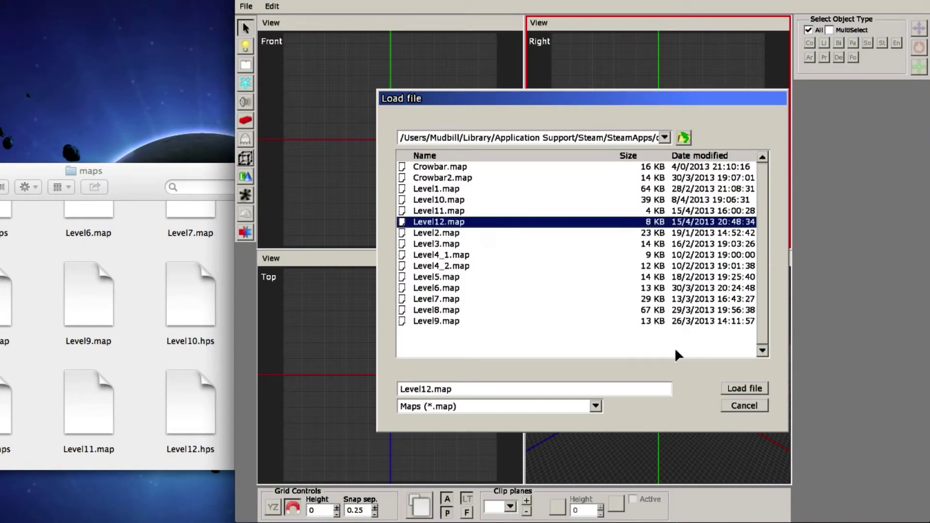
click(739, 390)
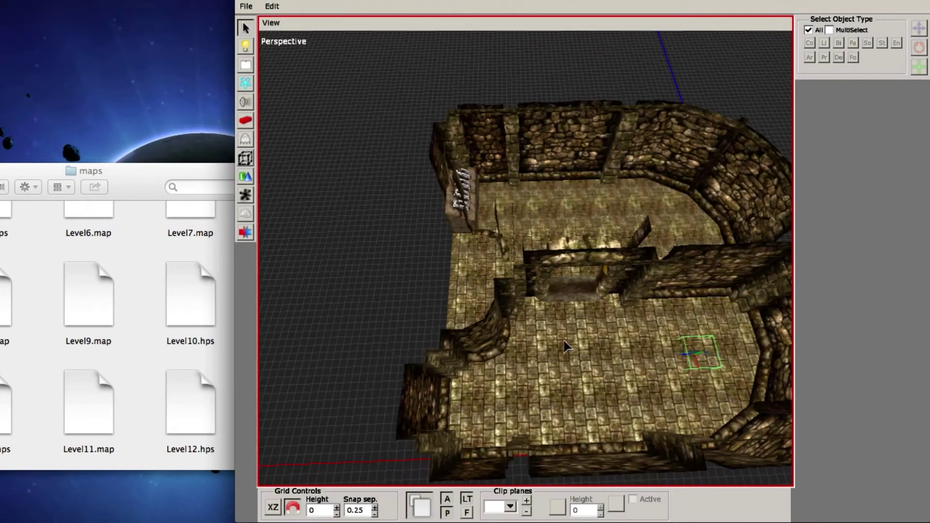
Examine the stone rooms, the archway and the lever console of the map in the perspective view
alt+drag(555, 316, 612, 343)
scroll(544, 306, up, 10)
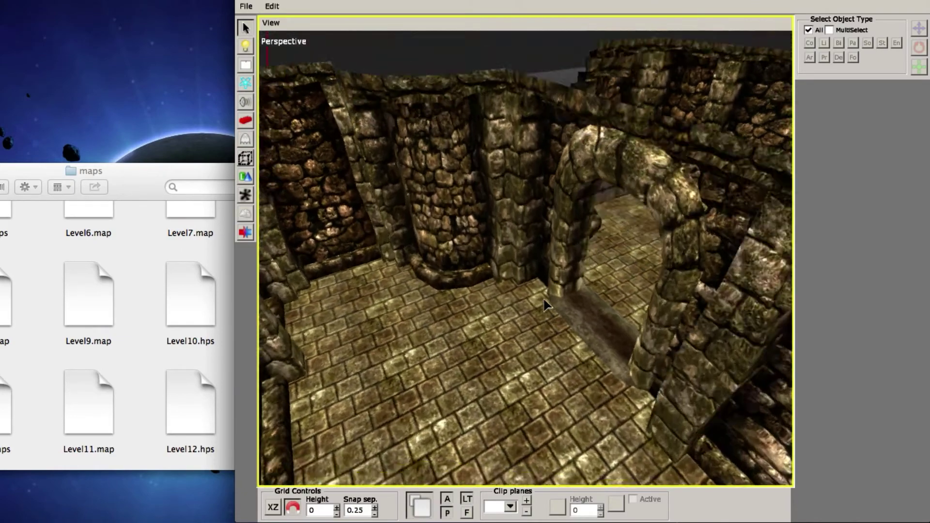
alt+drag(544, 305, 426, 382)
click(466, 306)
scroll(426, 382, down, 10)
click(426, 382)
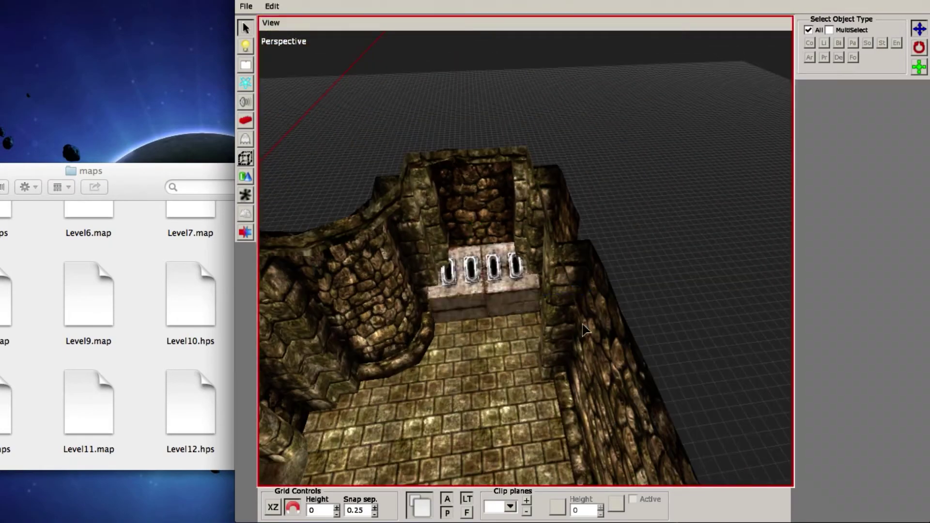
alt+middle_drag(426, 382, 502, 308)
alt+drag(502, 308, 532, 293)
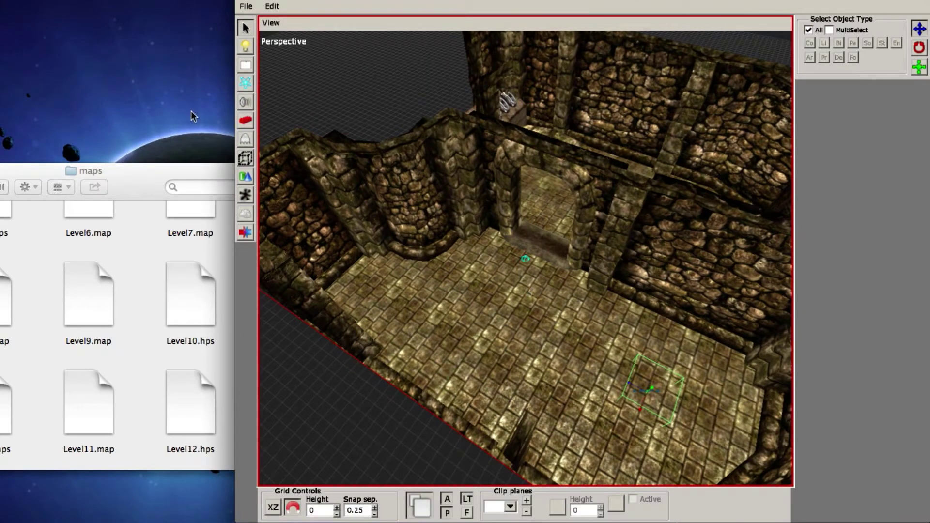
Place a sewer_arched entity from the door category in the stone archway at X 6.5, Y 0, Z 5.25, and select it
click(243, 140)
click(913, 35)
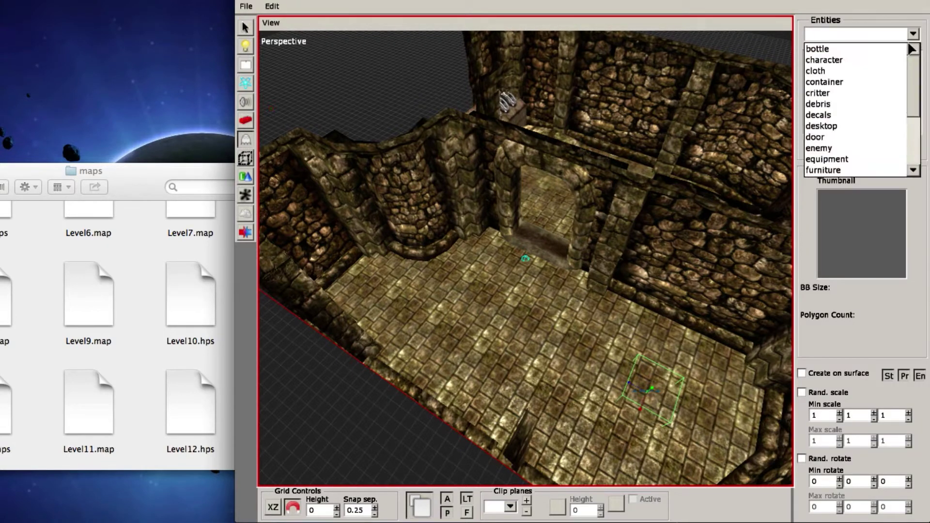
click(848, 137)
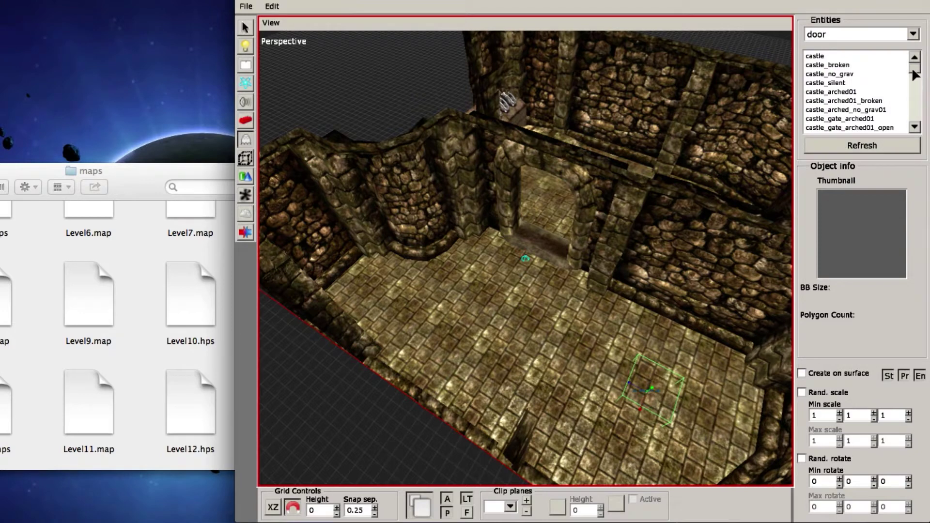
drag(913, 71, 917, 123)
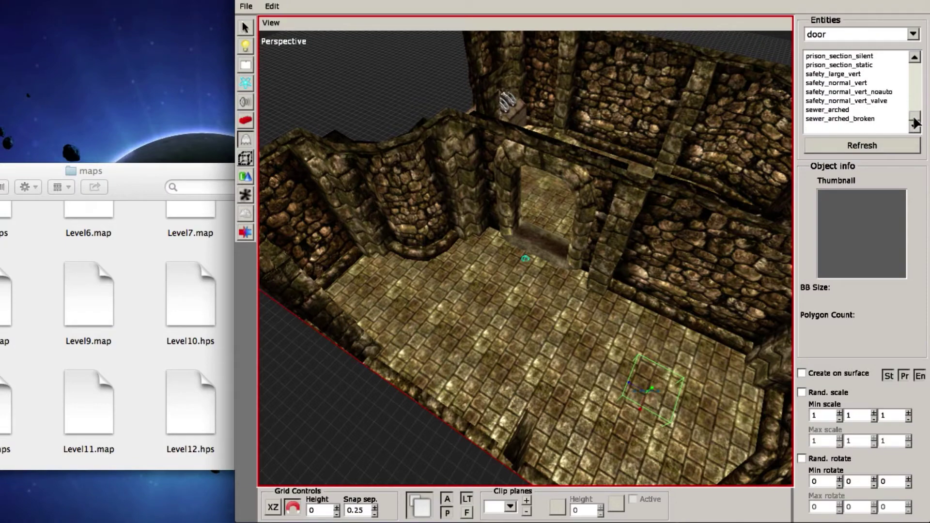
click(857, 109)
scroll(561, 325, up, 5)
alt+drag(561, 325, 577, 275)
click(552, 315)
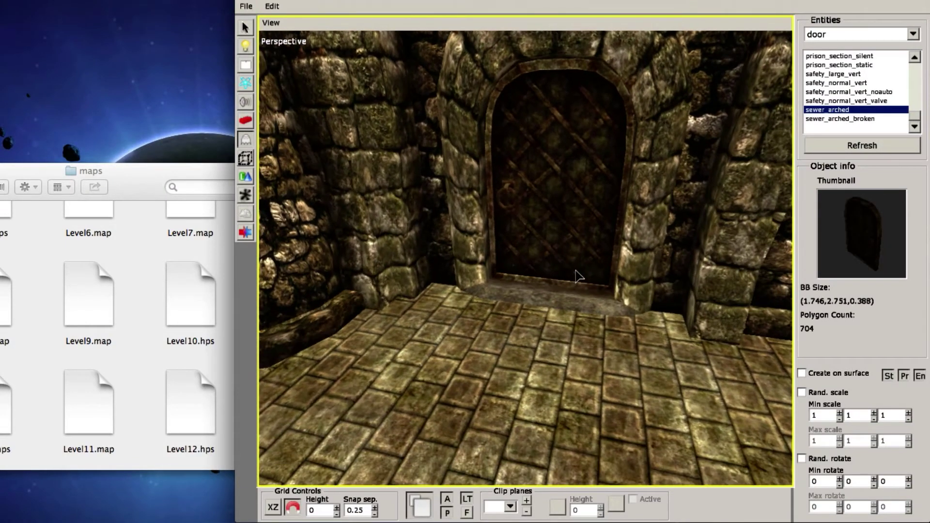
key(1)
click(557, 207)
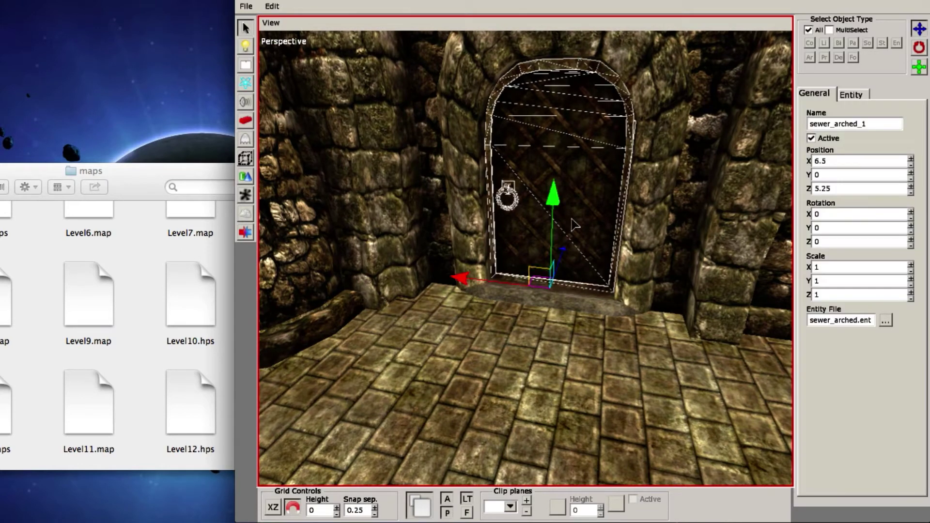
Rename the selected sewer_arched door entity in the archway as Door
click(881, 124)
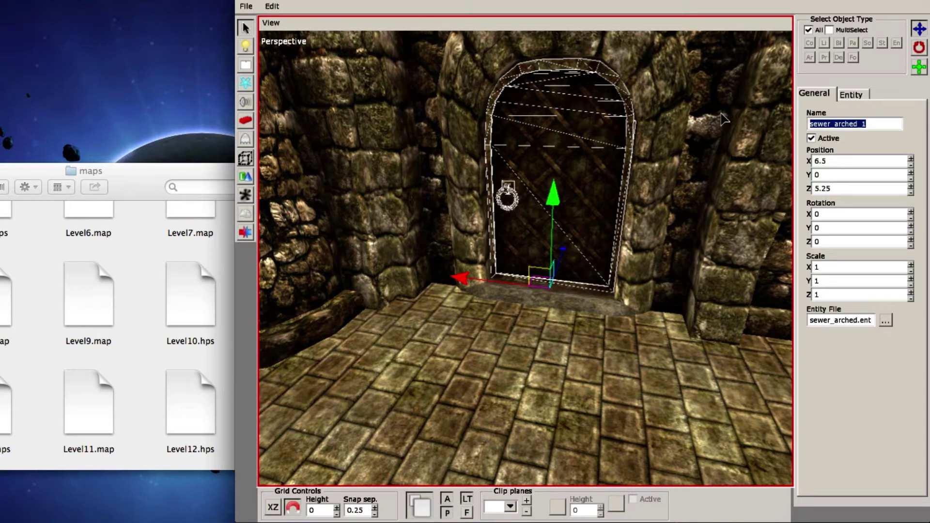
text(Door)
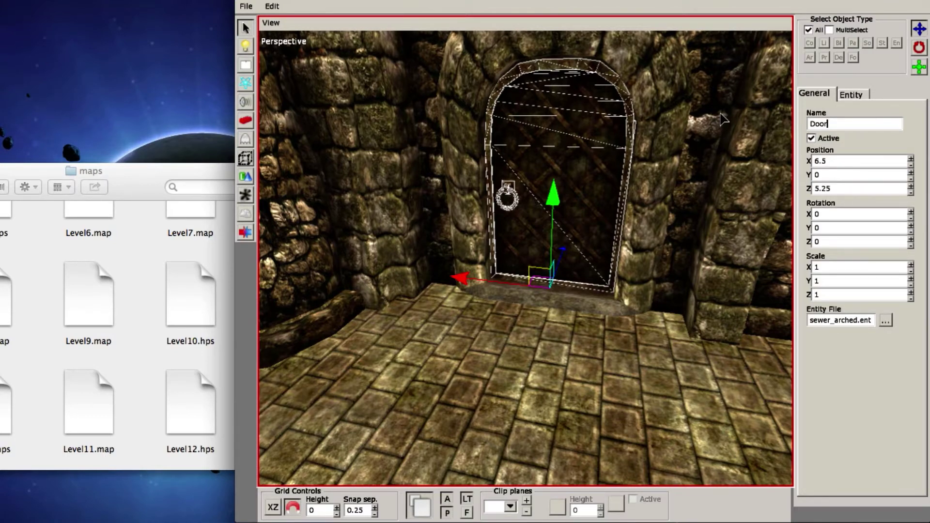
Choose the lever_small01 entity from the gameplay category for placement
alt+drag(602, 141, 500, 245)
scroll(552, 272, down, 3)
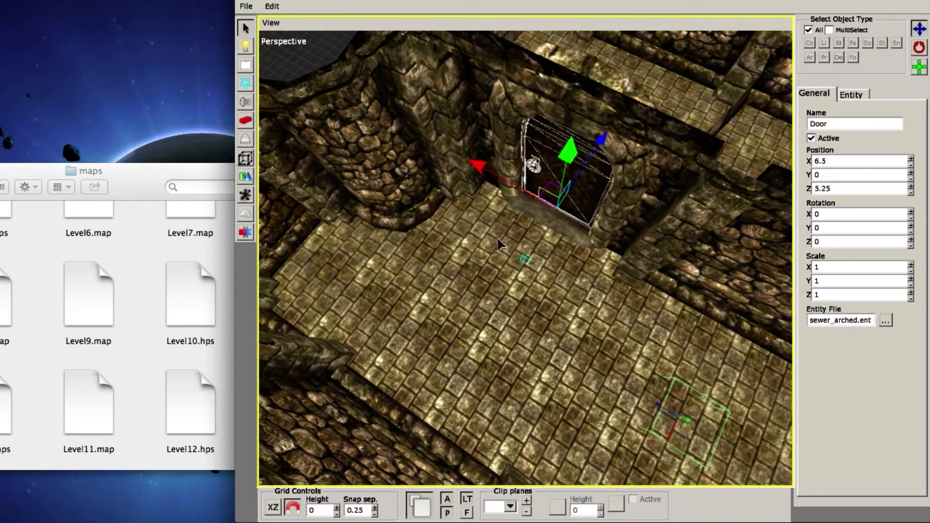
click(246, 139)
mouse_move(514, 299)
alt+mouse_down()
mouse_move(526, 290)
mouse_move(504, 326)
mouse_move(514, 310)
alt+mouse_up()
click(913, 34)
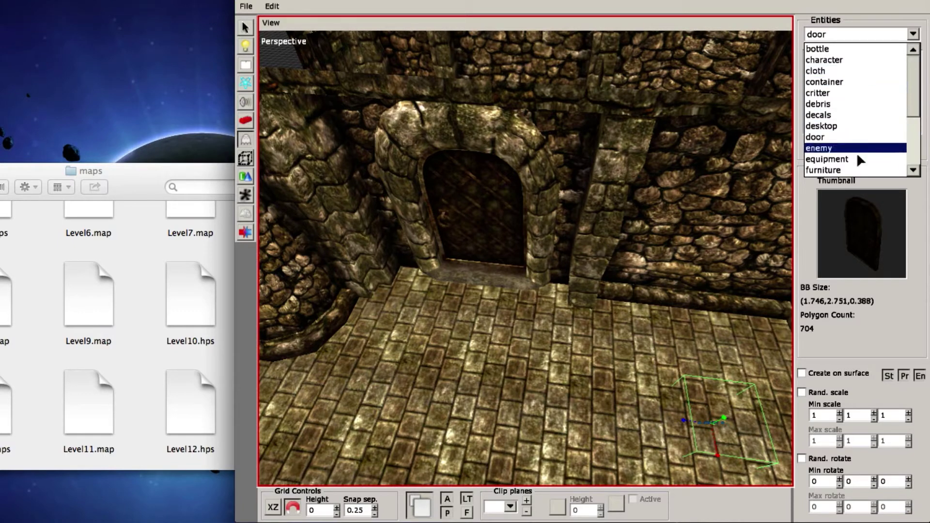
scroll(857, 153, down, 3)
click(823, 150)
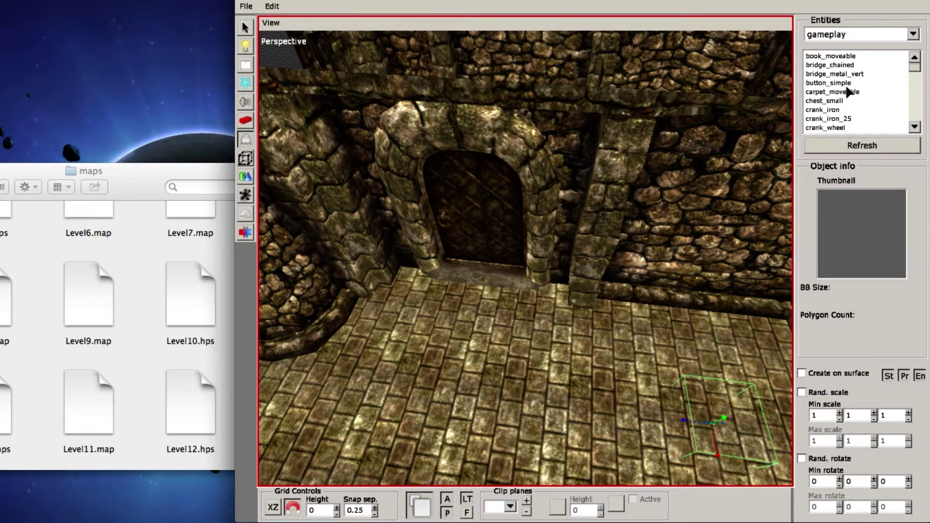
scroll(847, 88, down, 7)
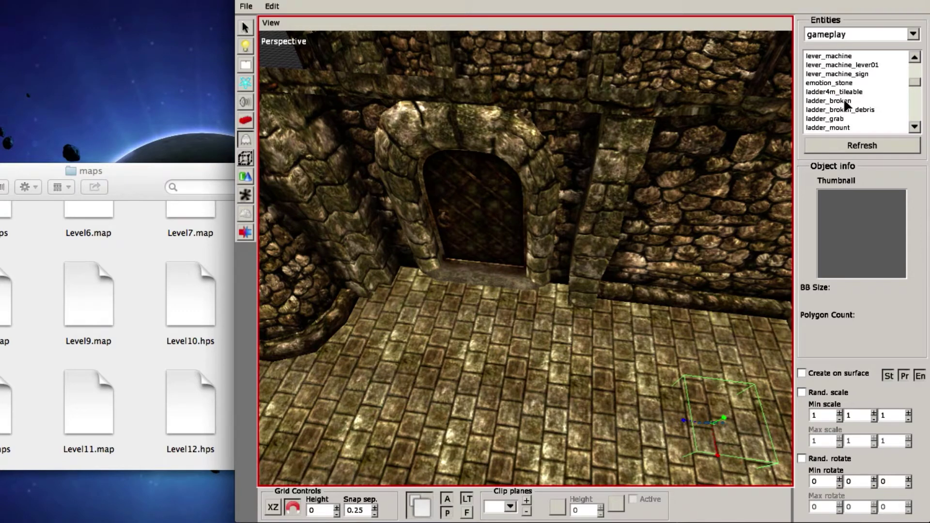
scroll(845, 104, down, 4)
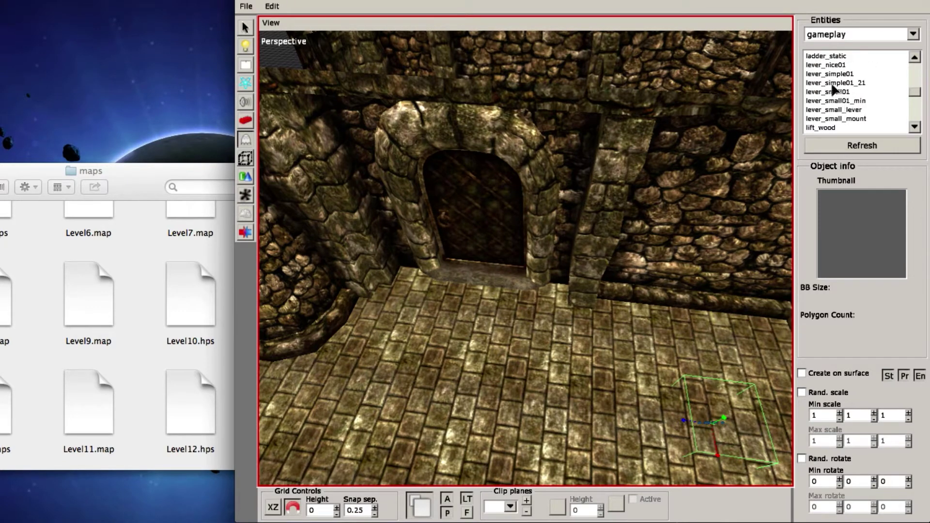
click(831, 92)
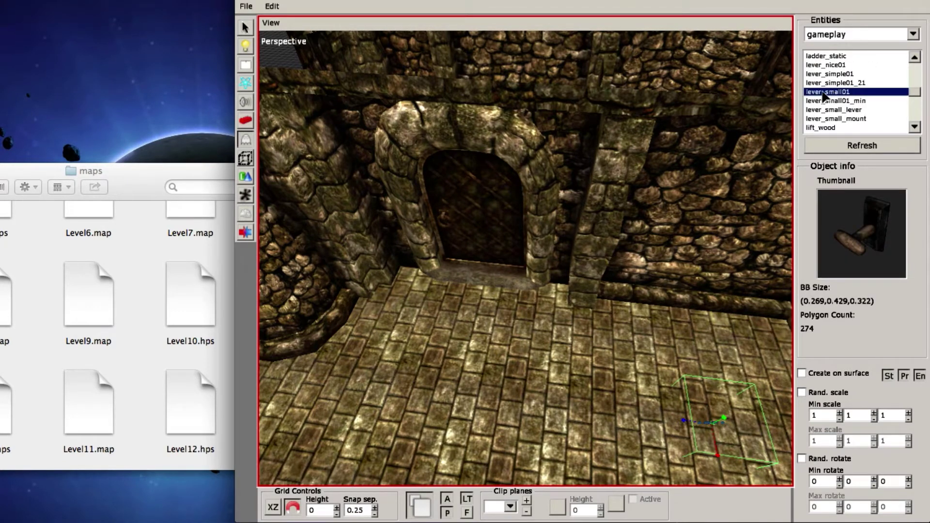
Place the lever_small01 entity on the floor by the pillar beside the door at X 4.5, Y 0, Z 4, and select it
alt+middle_drag(595, 300, 499, 280)
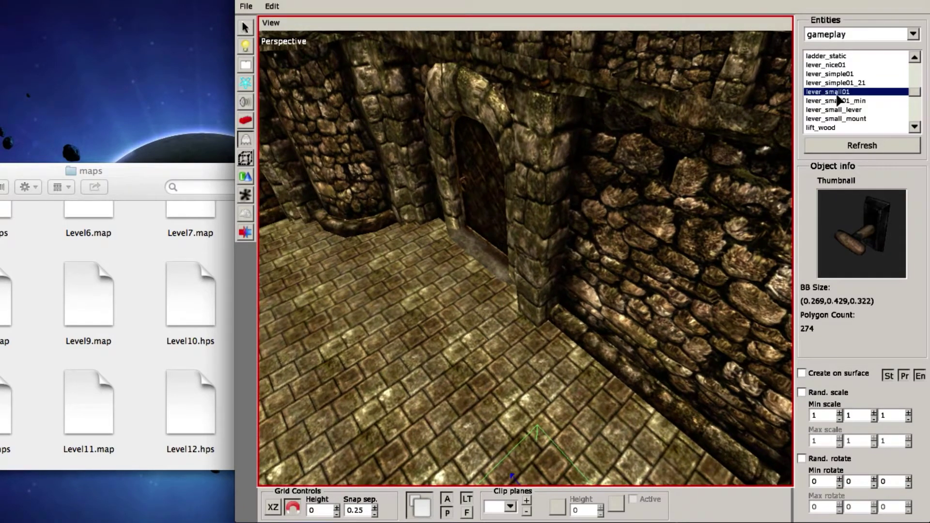
alt+middle_drag(526, 315, 549, 354)
alt+right_drag(549, 353, 504, 326)
click(566, 340)
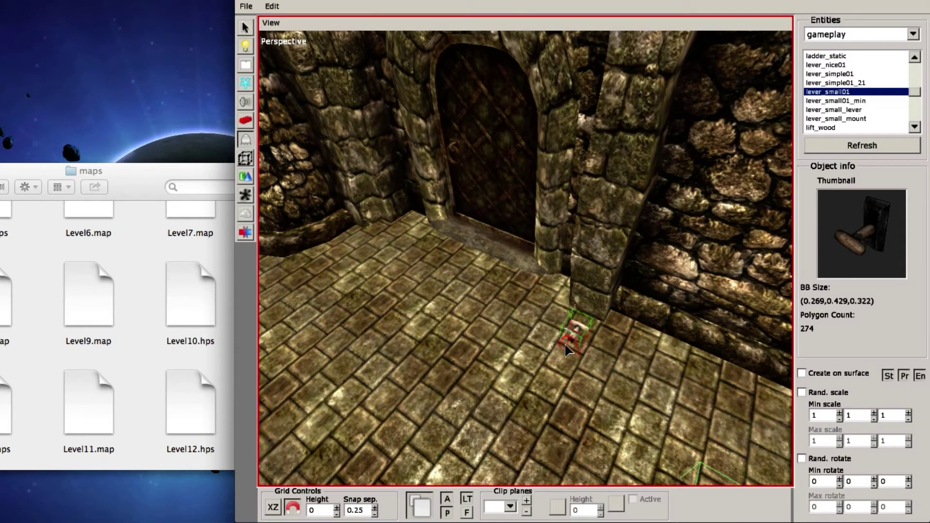
key(1)
click(567, 340)
click(578, 329)
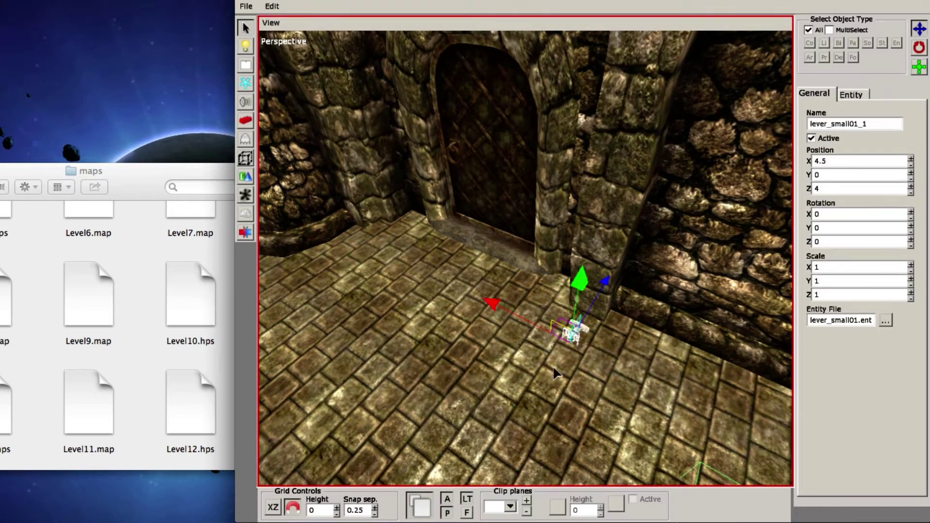
Mount the lever on the pillar face at X 4.5, Y 1.75, Z 4.5, turned to rotation X 180, Y 0, Z 180
key(w)
drag(470, 394, 712, 460)
key(q)
drag(581, 281, 591, 84)
alt+drag(601, 190, 654, 183)
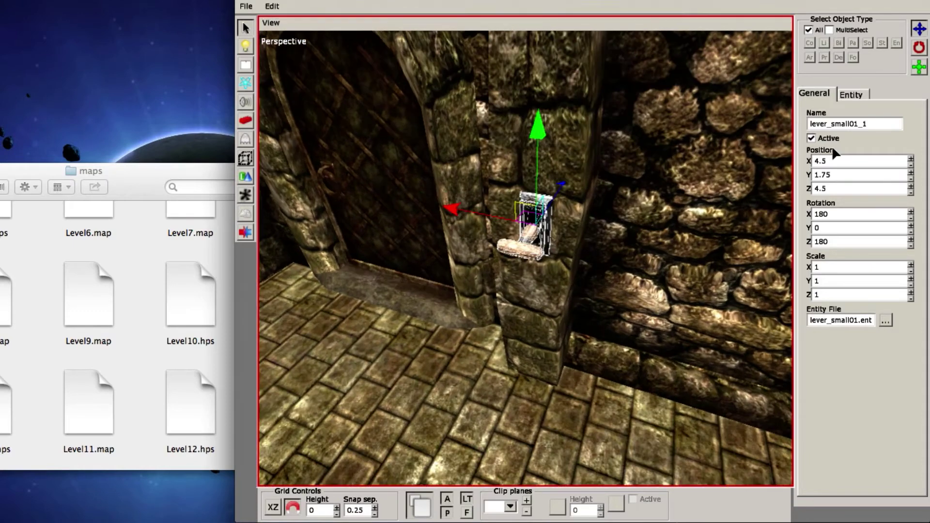
Rename the lever entity on the pillar as Lever and deselect it
double_click(876, 124)
text(Lever)
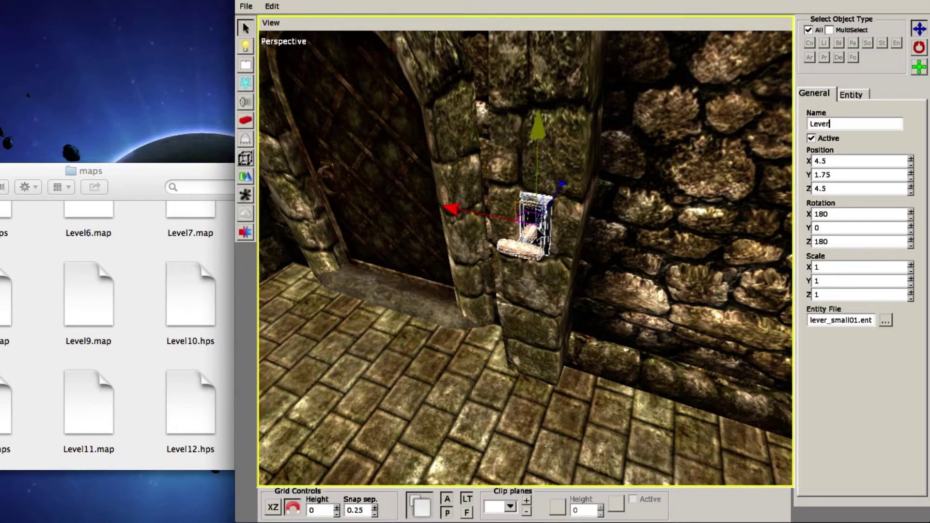
alt+drag(537, 184, 566, 237)
click(544, 332)
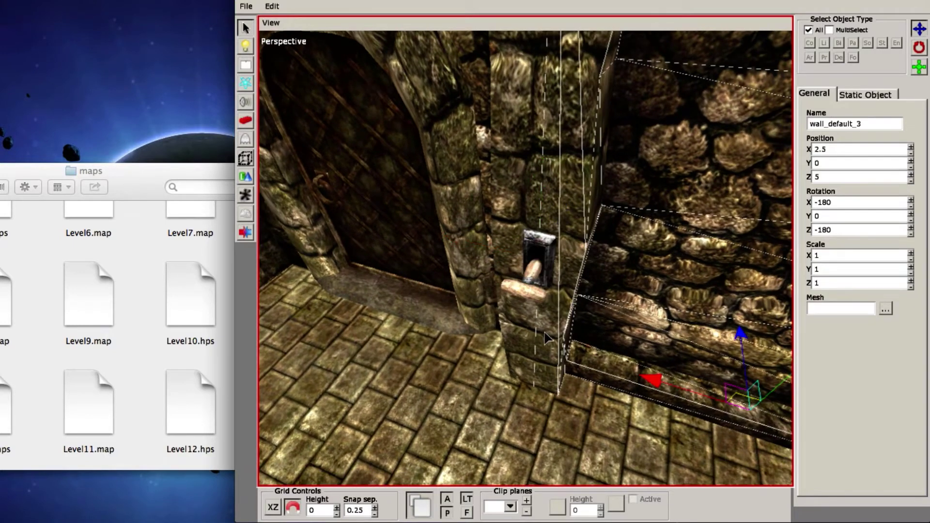
click(550, 412)
click(550, 413)
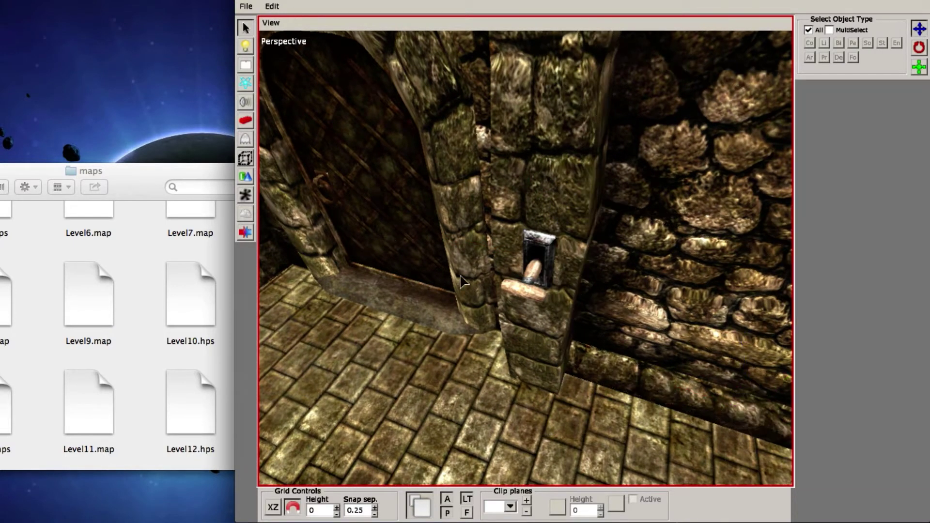
Select the Lever entity on the pillar again and make it inactive
alt+drag(542, 298, 580, 324)
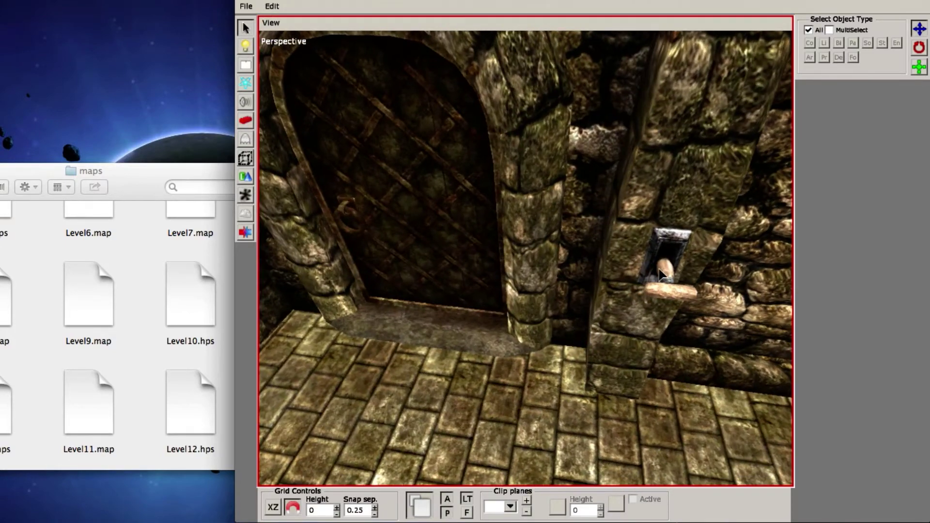
click(668, 264)
alt+drag(669, 264, 444, 227)
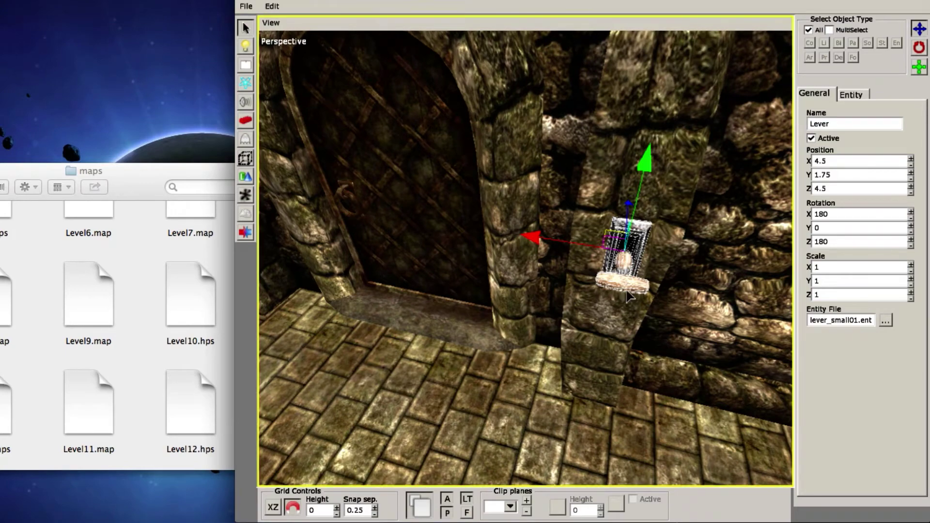
alt+drag(620, 267, 760, 162)
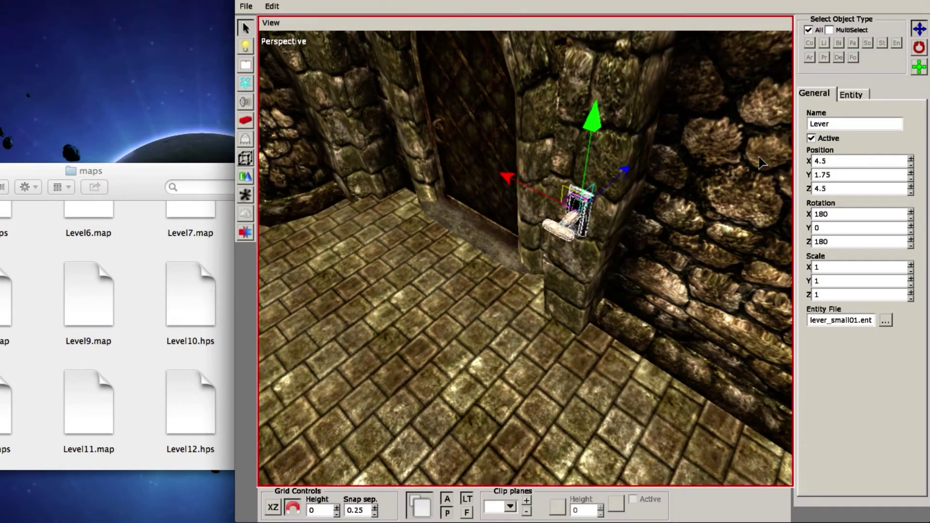
click(811, 138)
Examine the inactive lever's handle and mounting plate on the pillar from several angles and distances
alt+drag(629, 279, 627, 284)
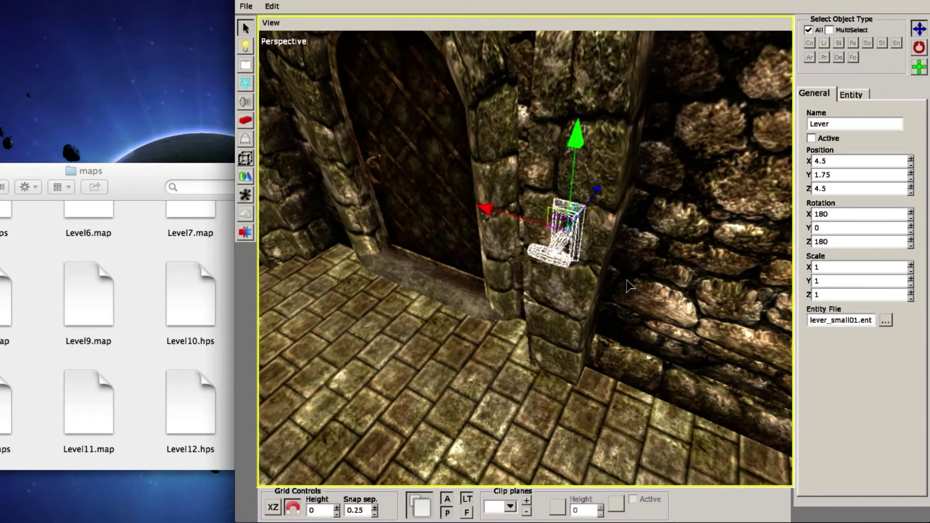
alt+drag(470, 336, 367, 131)
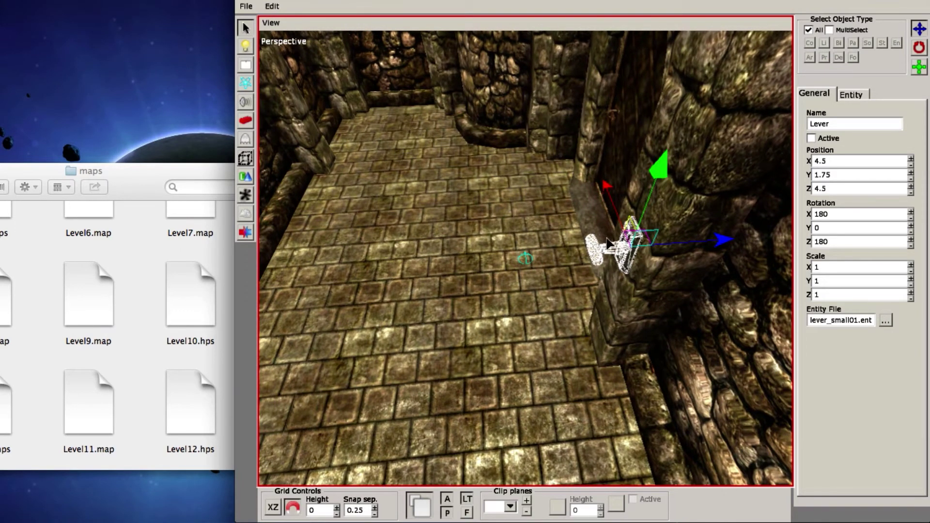
alt+drag(610, 244, 639, 237)
alt+middle_drag(639, 237, 528, 228)
scroll(528, 228, up, 5)
alt+drag(538, 237, 521, 354)
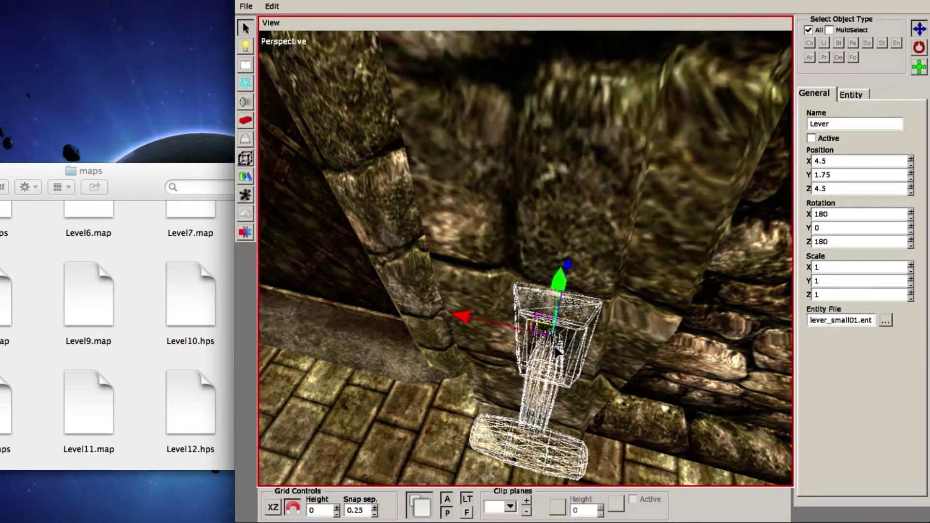
alt+drag(556, 348, 567, 300)
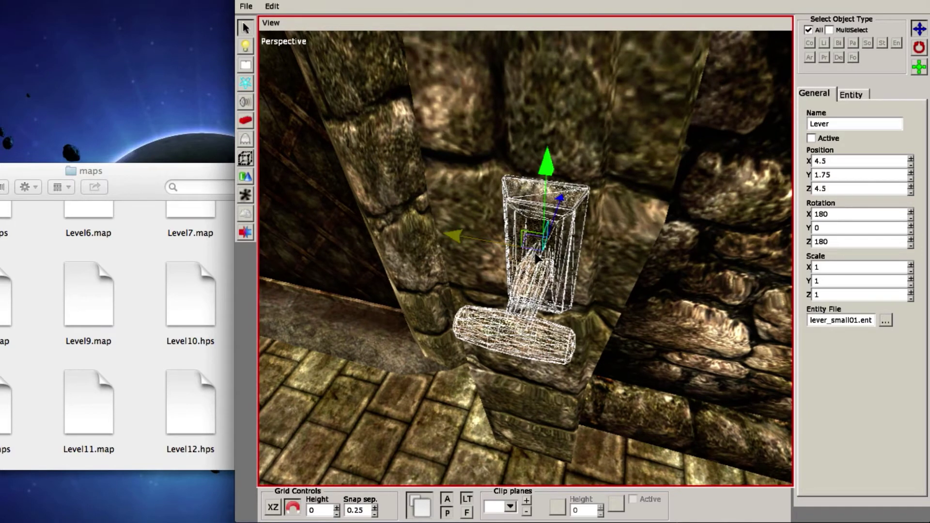
alt+drag(538, 257, 532, 233)
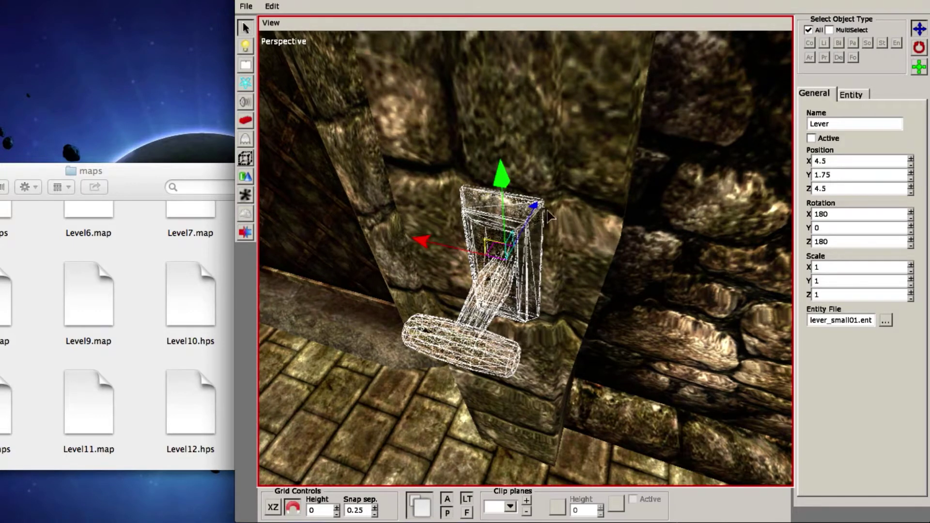
alt+drag(485, 308, 525, 296)
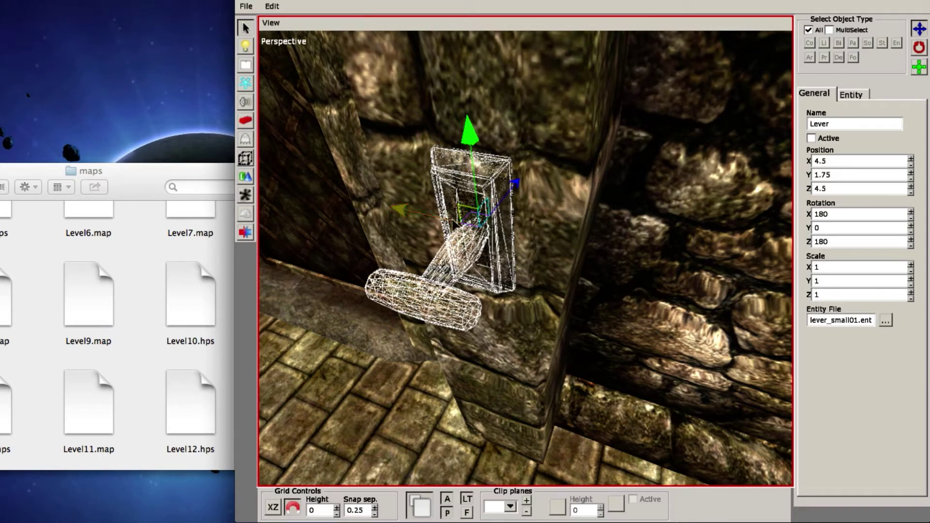
alt+drag(454, 222, 491, 257)
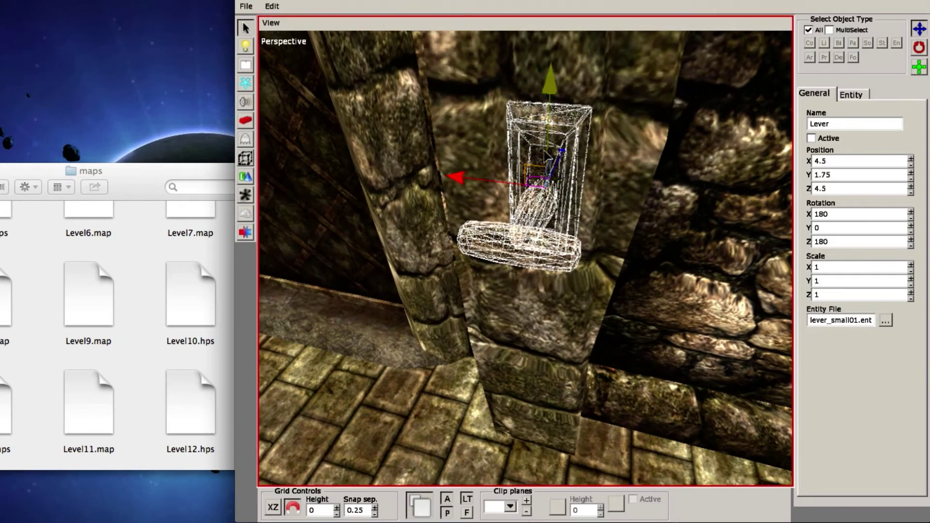
alt+drag(588, 211, 557, 199)
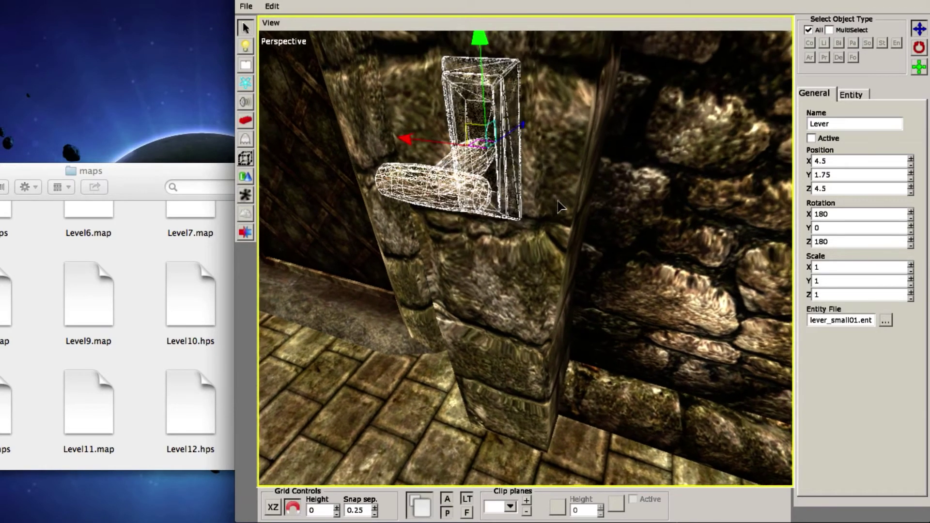
alt+drag(428, 234, 424, 192)
alt+drag(579, 244, 612, 202)
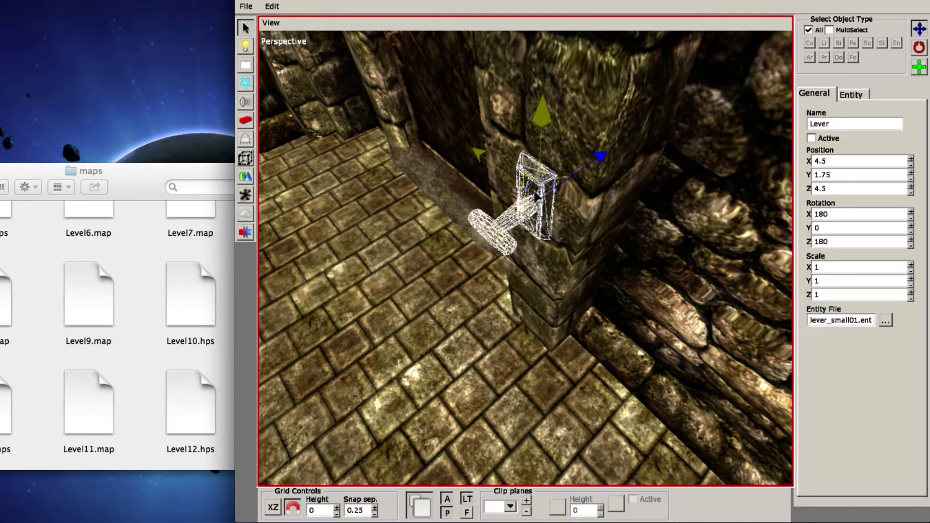
Rename the selected lever entity as Mount and make it active
double_click(847, 125)
text(Mount)
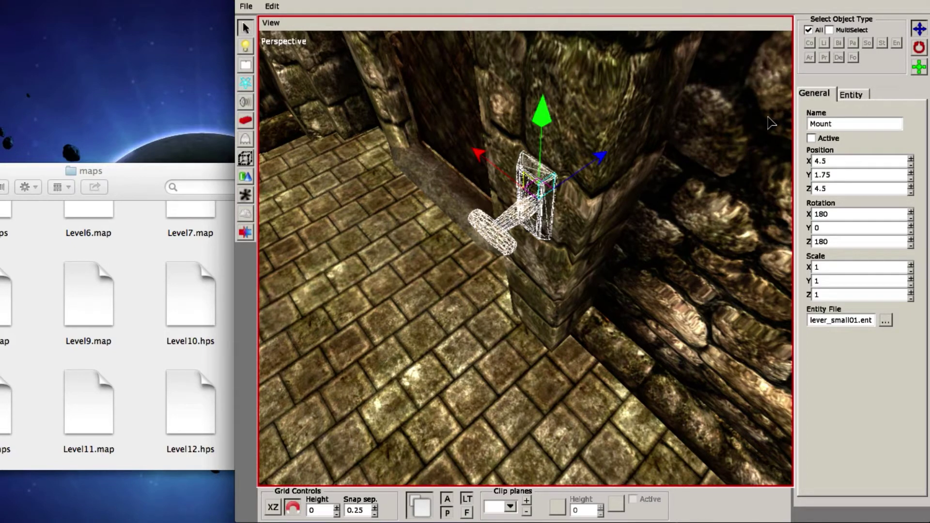
click(812, 139)
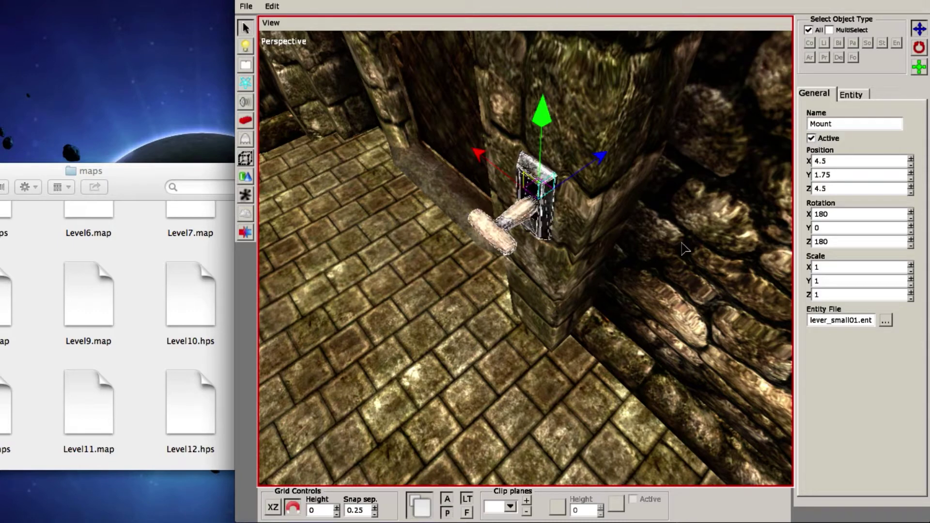
Replace the Mount entity's file with lever_small_mount.ent
alt+drag(556, 288, 555, 261)
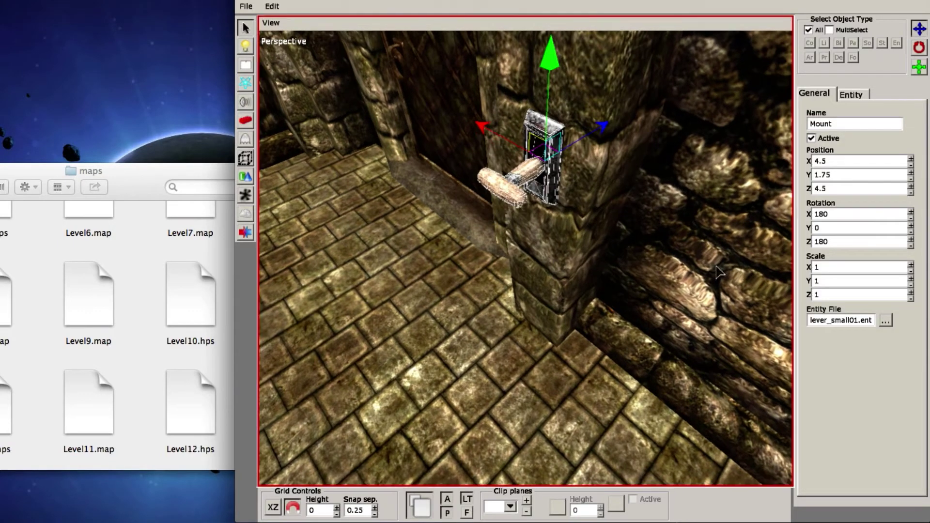
click(886, 321)
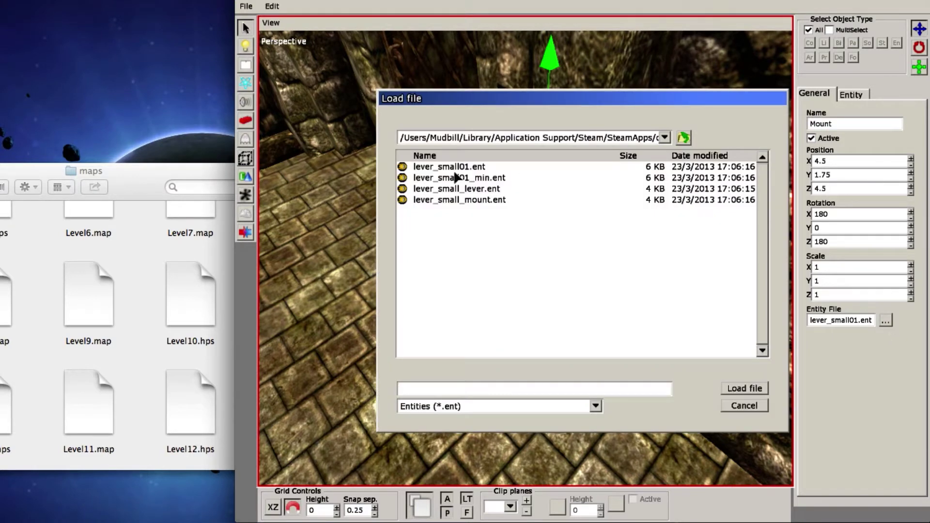
click(460, 201)
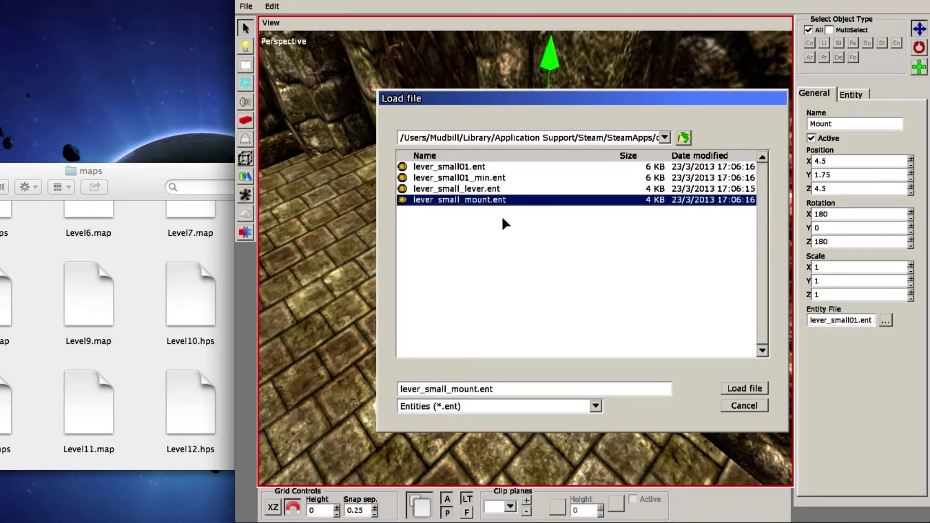
click(732, 392)
Rotate the Mount entity on the pillar to a Y rotation of -90 so that its opening faces the room
middle_drag(558, 243, 588, 300)
scroll(587, 301, down, 1)
key(e)
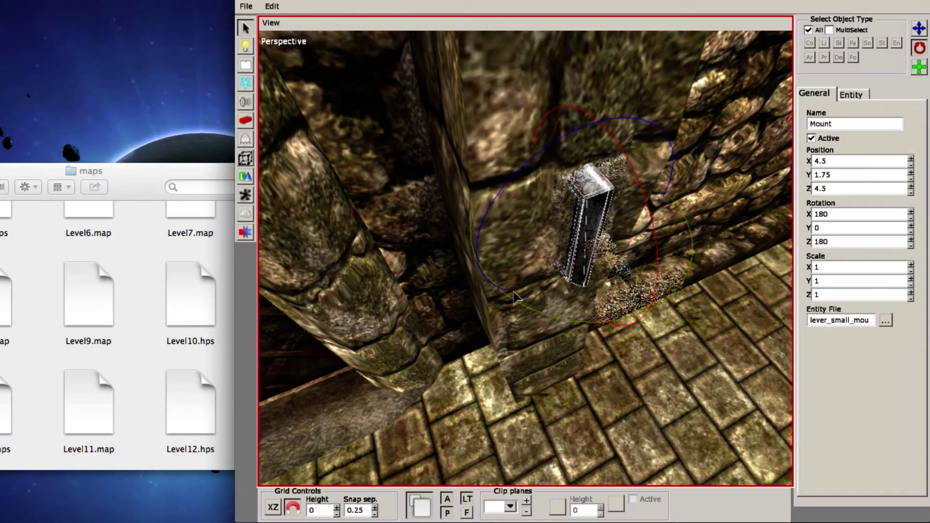
drag(515, 298, 630, 312)
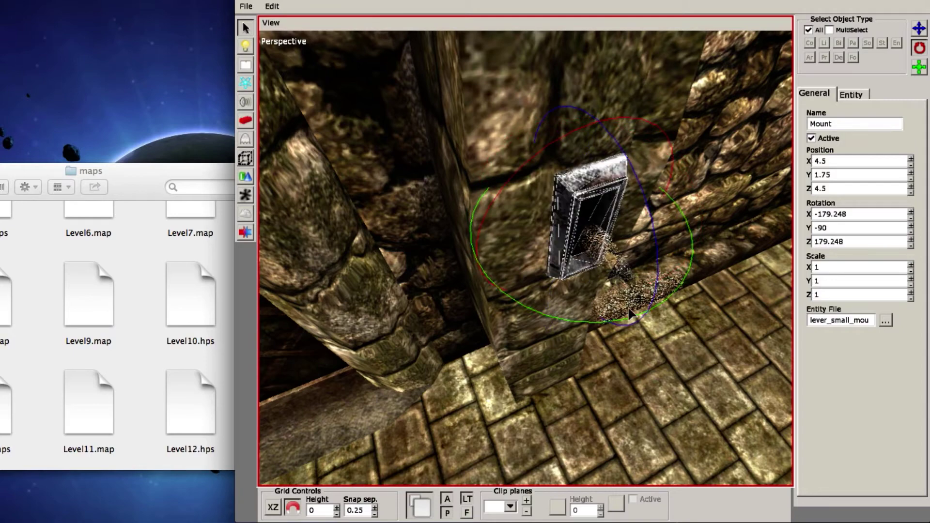
middle_drag(630, 312, 494, 234)
key(w)
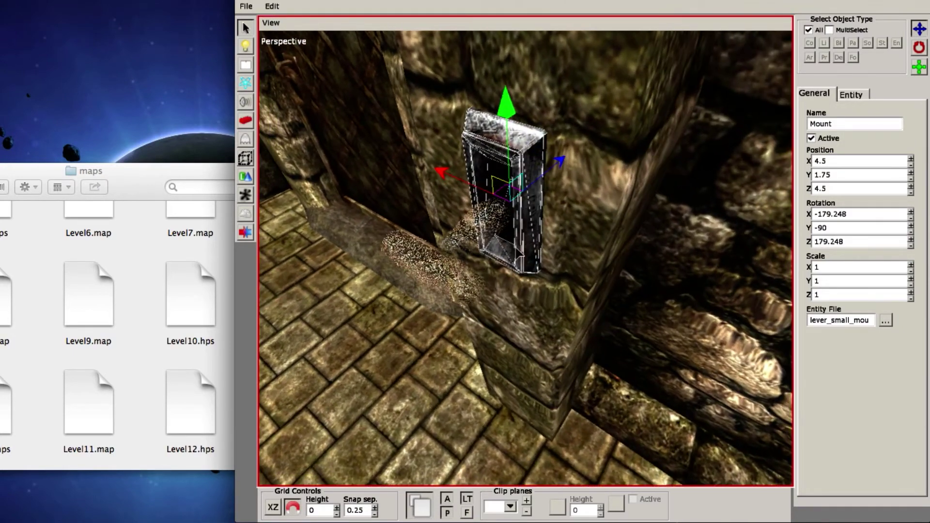
Compare the inactive Lever with the Mount entity on the pillar from several angles and distances
click(479, 310)
middle_drag(479, 313, 513, 214)
click(497, 293)
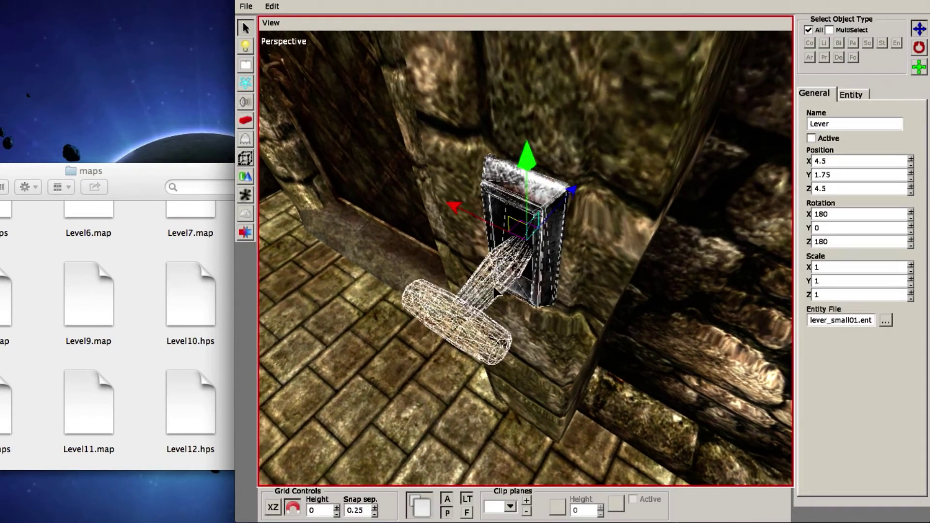
click(550, 276)
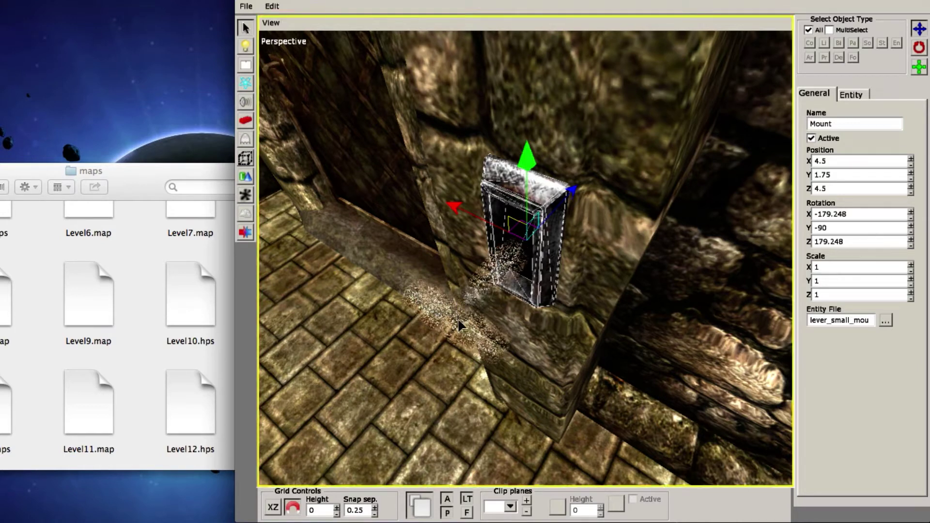
middle_drag(461, 310, 469, 320)
scroll(468, 313, down, 5)
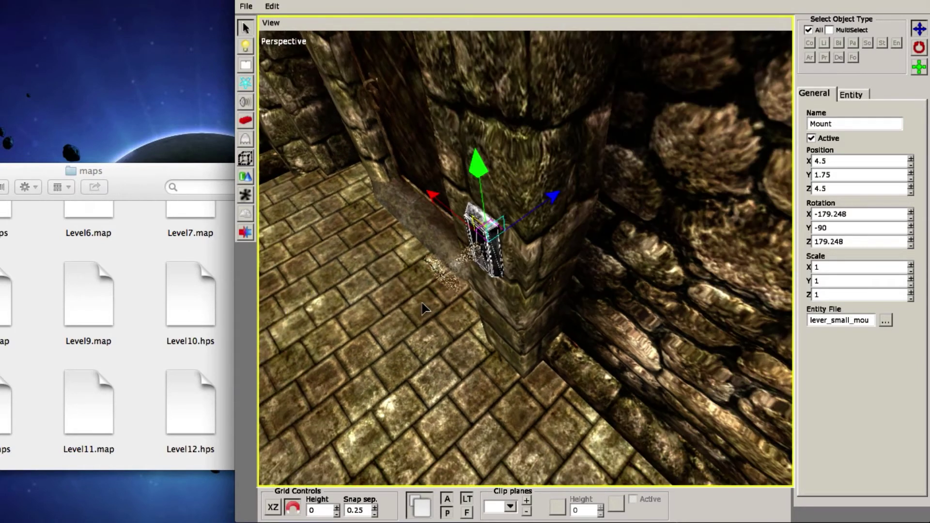
click(453, 265)
scroll(410, 323, up, 2)
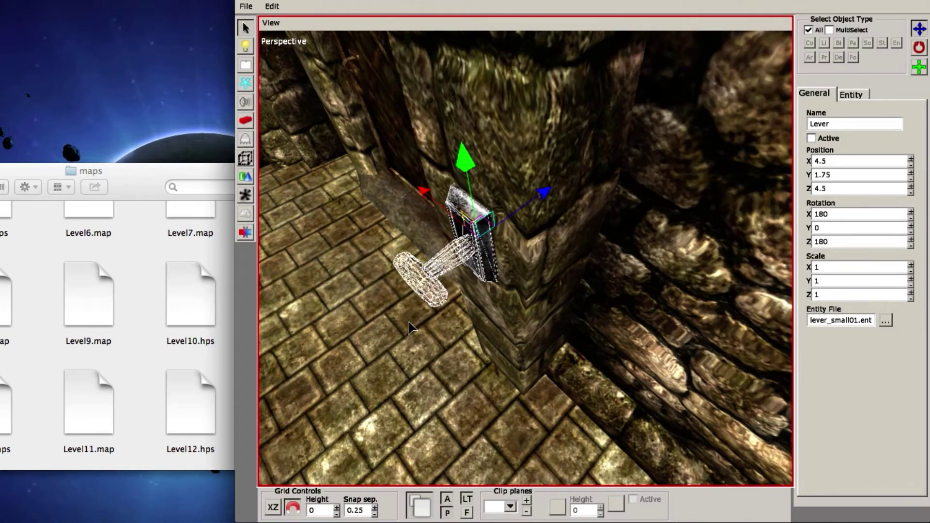
Place a lever_small_lever entity from the gameplay set on the floor in front of the archway door
click(433, 371)
click(246, 140)
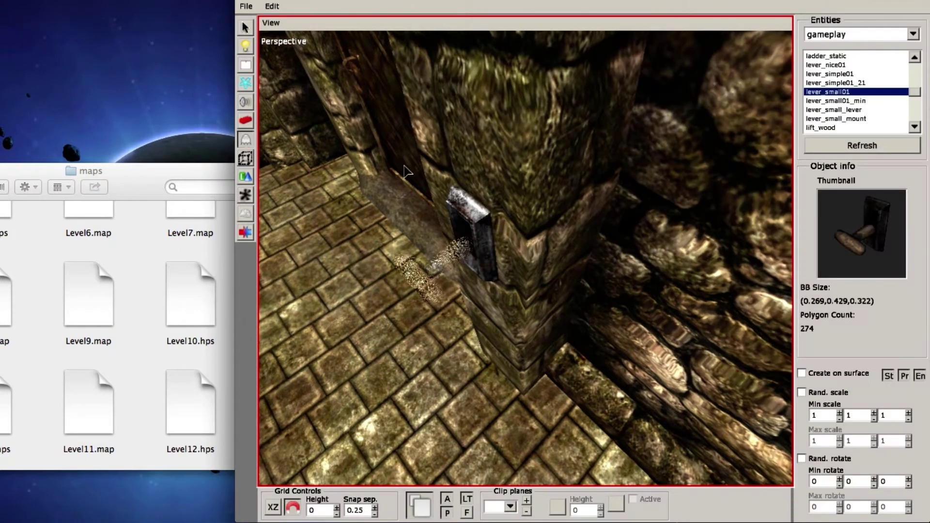
click(836, 110)
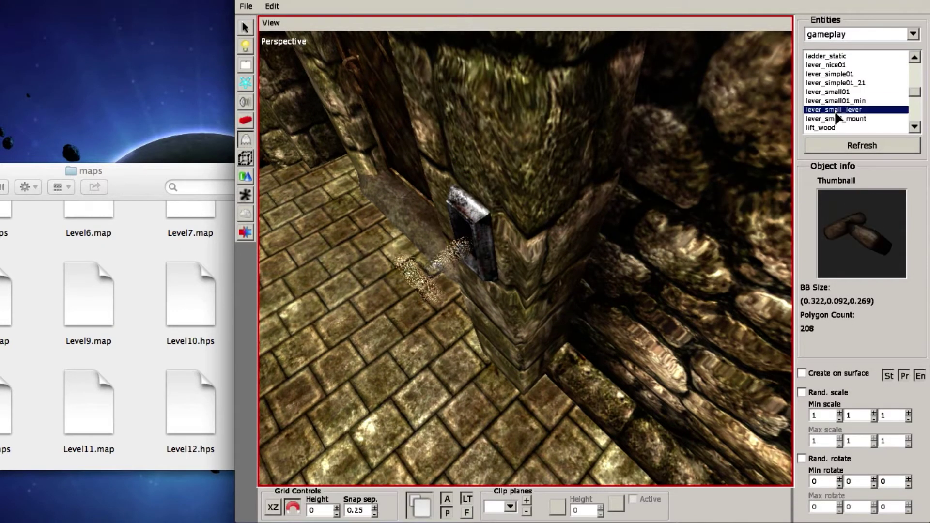
alt+drag(419, 338, 505, 358)
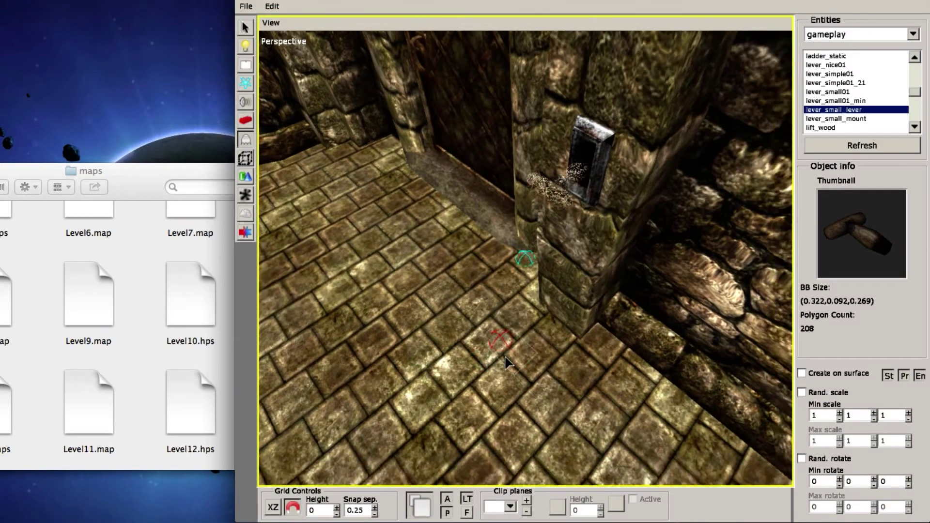
alt+middle_drag(505, 358, 455, 262)
alt+drag(455, 262, 722, 293)
mouse_move(721, 294)
alt+middle_down()
mouse_move(557, 355)
mouse_move(635, 216)
alt+middle_up()
click(464, 353)
Examine the loose lever handle on the floor and its position relative to the wall mount
alt+right_drag(477, 383, 496, 424)
alt+drag(496, 423, 391, 387)
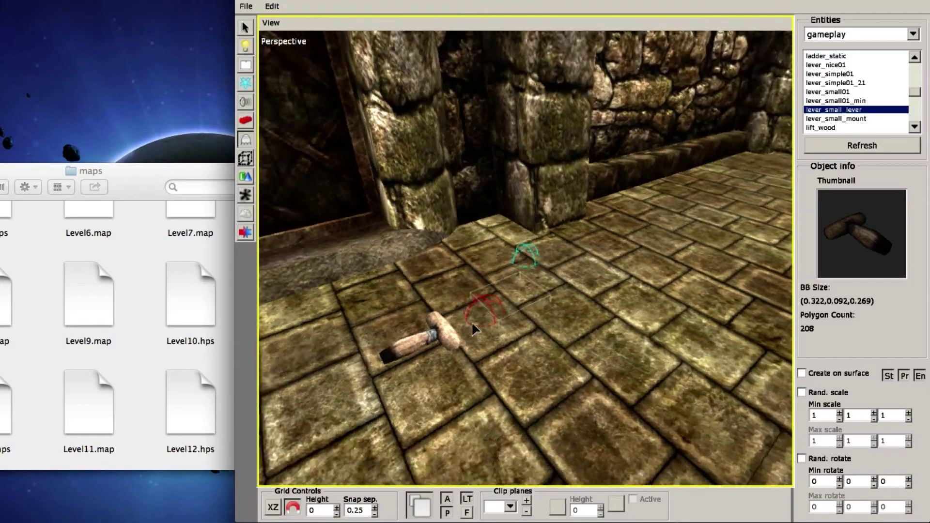
alt+right_drag(391, 386, 590, 307)
alt+drag(590, 307, 490, 243)
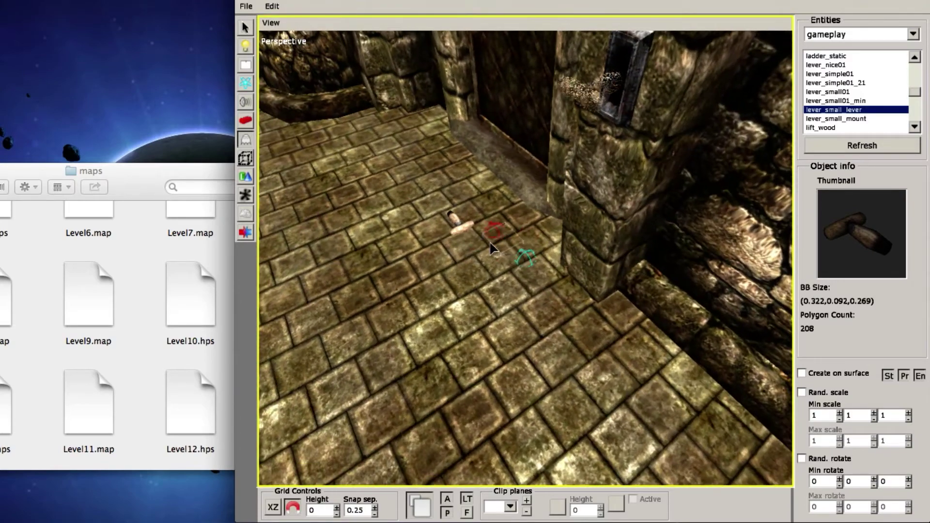
alt+middle_drag(490, 244, 494, 326)
alt+drag(496, 288, 542, 299)
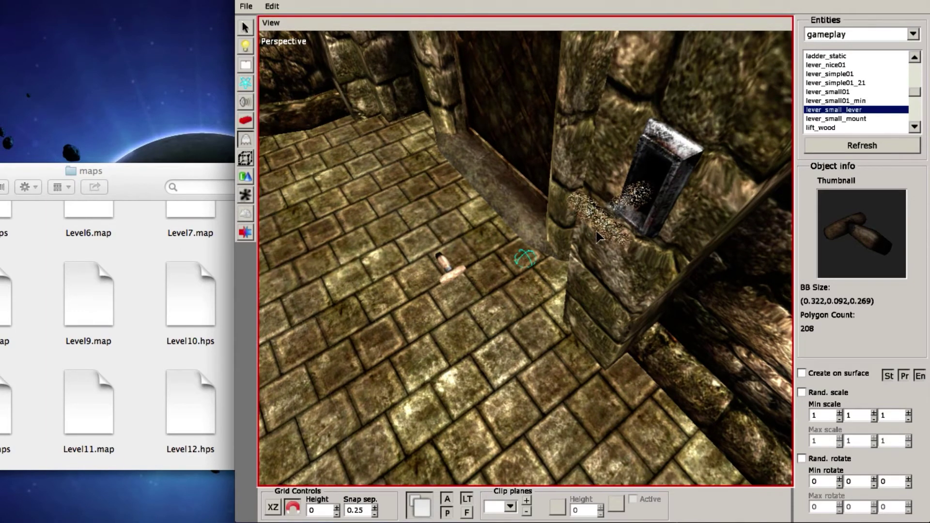
mouse_move(516, 302)
alt+mouse_down()
mouse_move(479, 291)
mouse_move(475, 303)
alt+mouse_up()
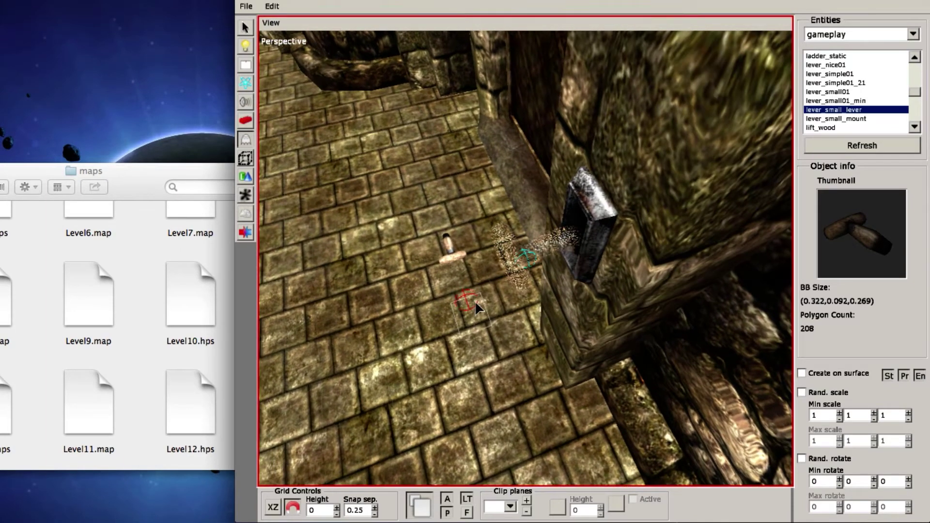
click(442, 251)
alt+drag(557, 268, 575, 187)
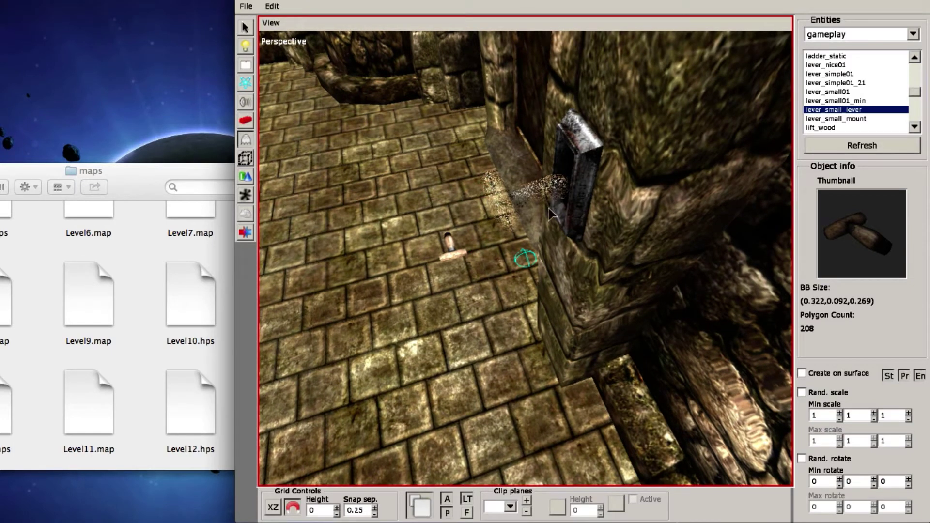
Inspect the Mount and the inactive Lever on the pillar by selecting each entity in turn
click(245, 28)
alt+drag(457, 236, 449, 253)
click(448, 256)
click(566, 173)
click(610, 152)
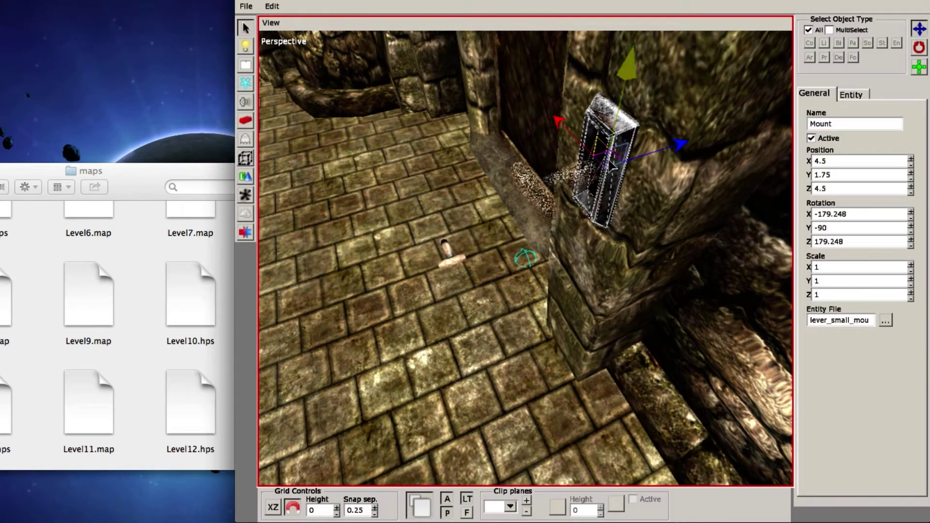
click(466, 287)
click(546, 201)
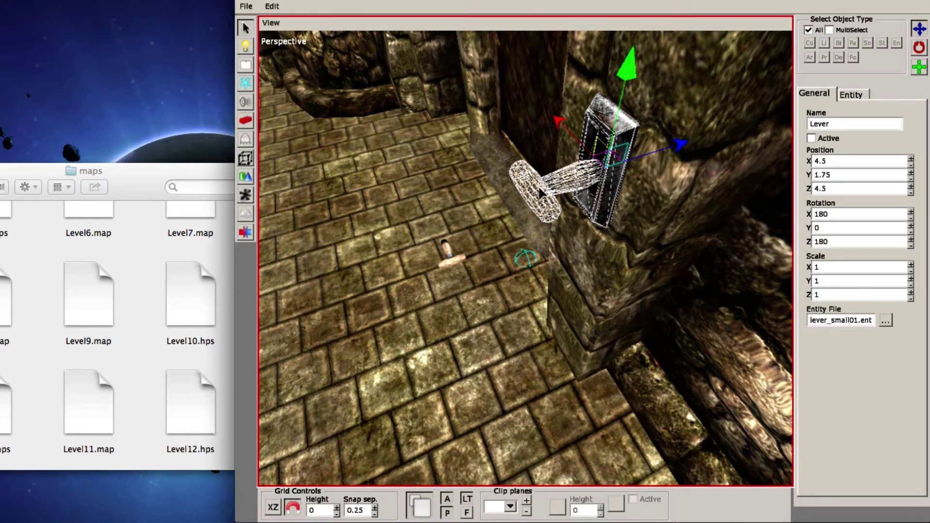
click(493, 250)
alt+drag(520, 228, 504, 270)
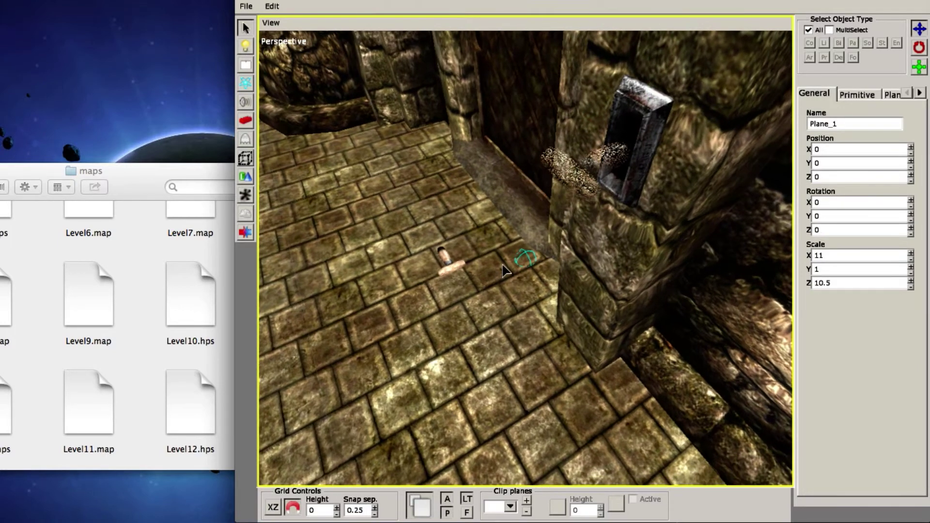
Check the loose floor lever's properties against those of the Mount on the pillar
alt+drag(516, 228, 509, 249)
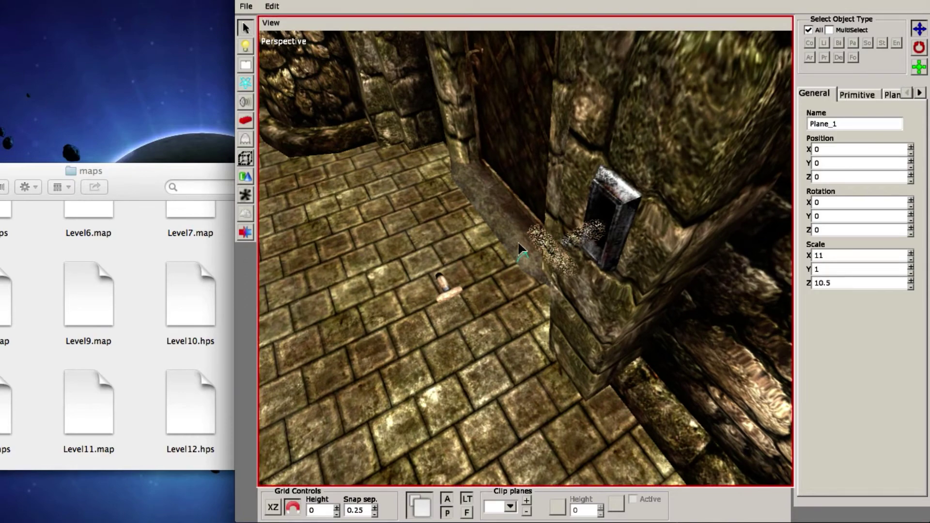
alt+drag(349, 274, 436, 363)
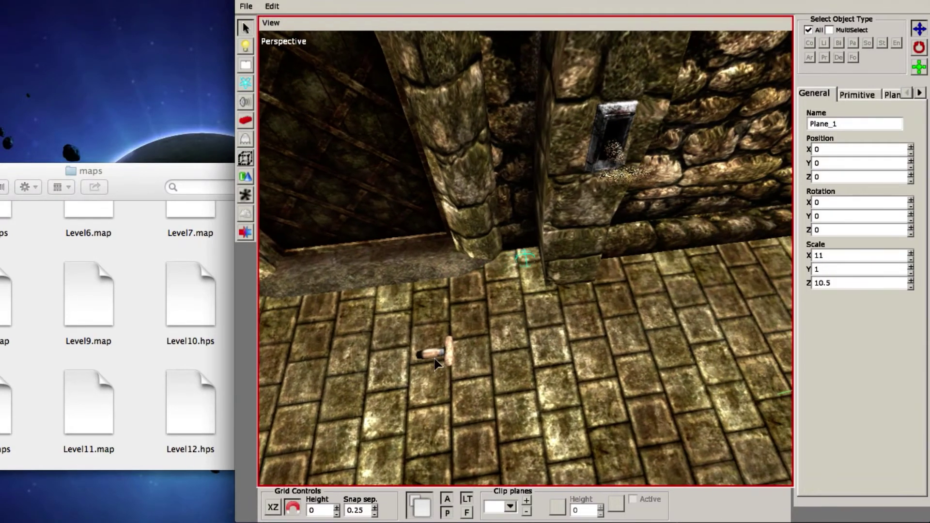
alt+drag(627, 153, 554, 290)
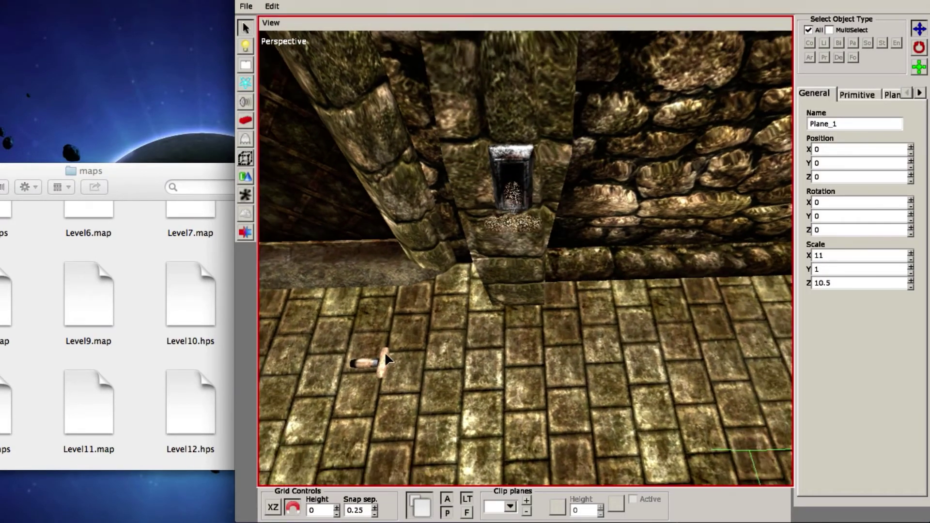
click(382, 359)
alt+drag(382, 356, 468, 338)
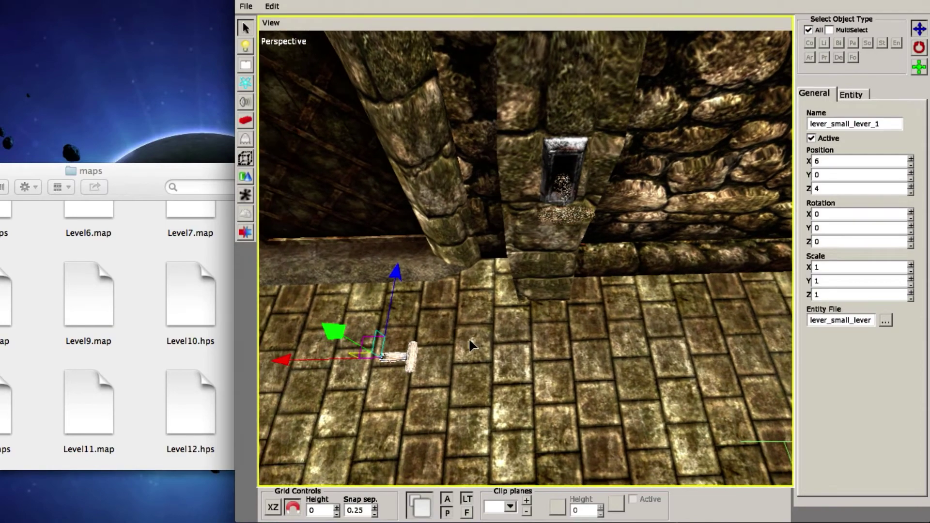
click(407, 358)
click(412, 358)
click(410, 357)
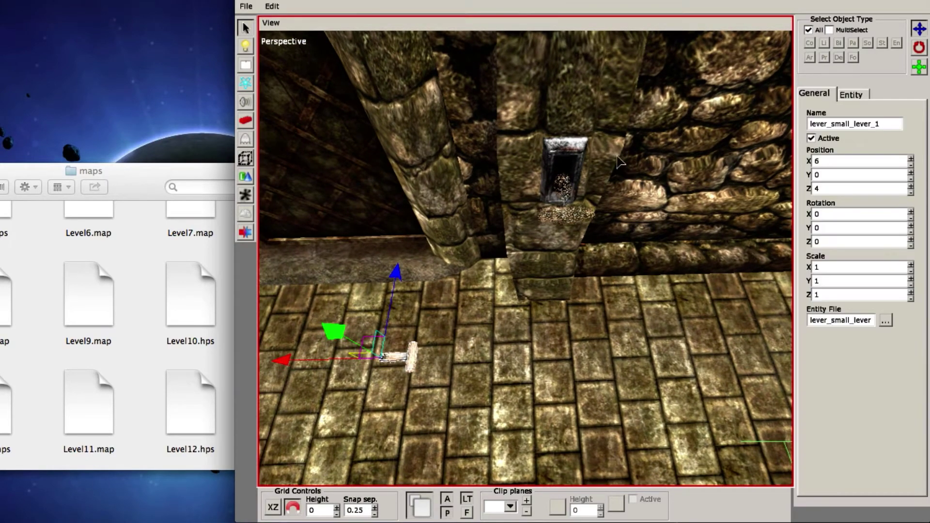
click(553, 155)
mouse_move(536, 258)
alt+mouse_down()
mouse_move(538, 301)
mouse_move(531, 232)
mouse_move(531, 256)
alt+mouse_up()
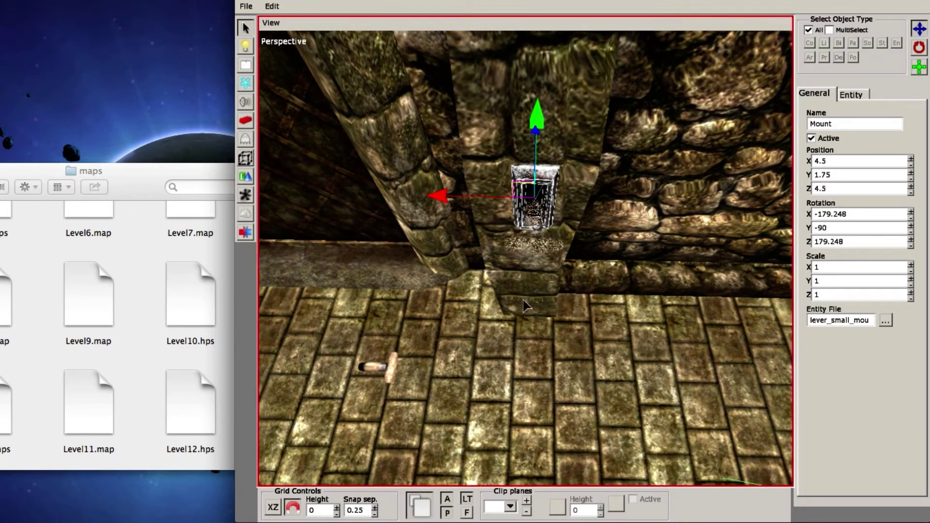
Create a Script area in front of the pillar and raise it to mount height at X 4.5, Y 1.75, Z 4
click(248, 158)
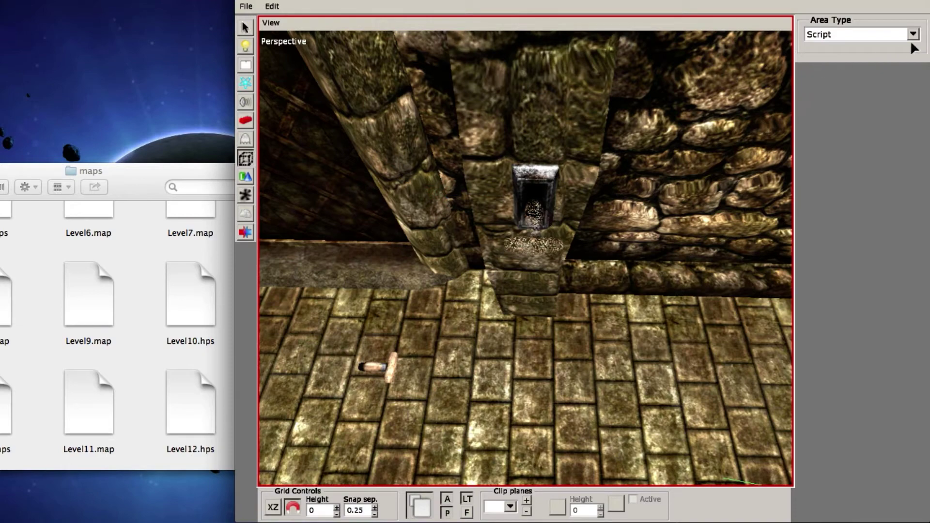
click(535, 370)
key(1)
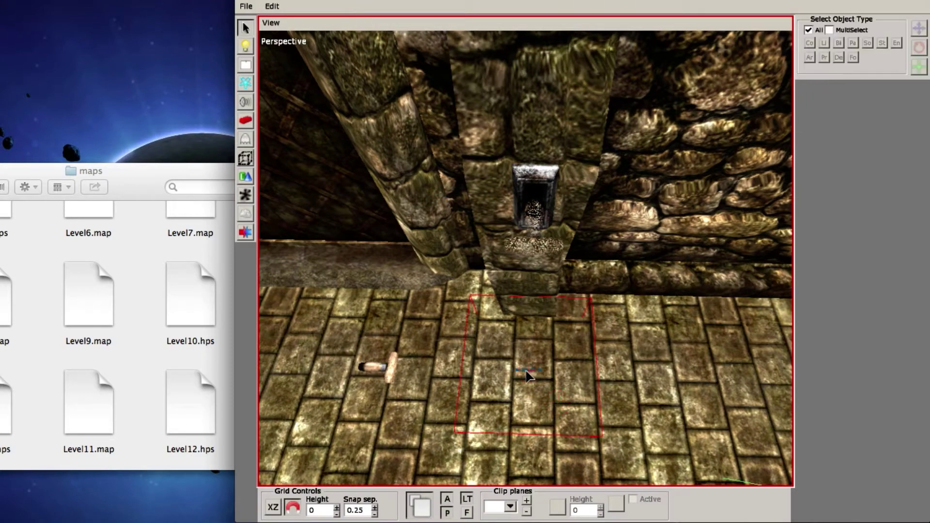
click(533, 376)
alt+drag(542, 407, 543, 387)
drag(536, 315, 587, 174)
drag(603, 127, 607, 80)
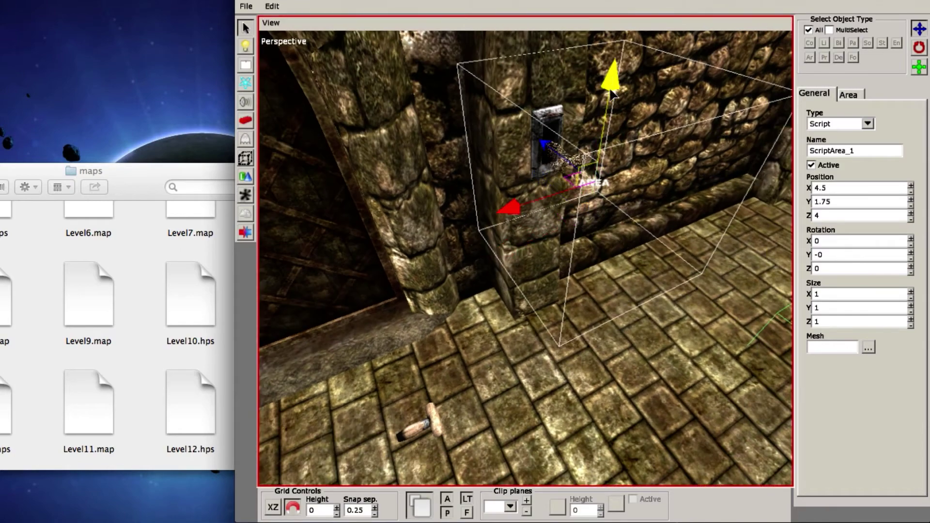
Scale the script area down to 0.25 on all three axes
alt+drag(600, 146, 594, 190)
key(e)
key(q)
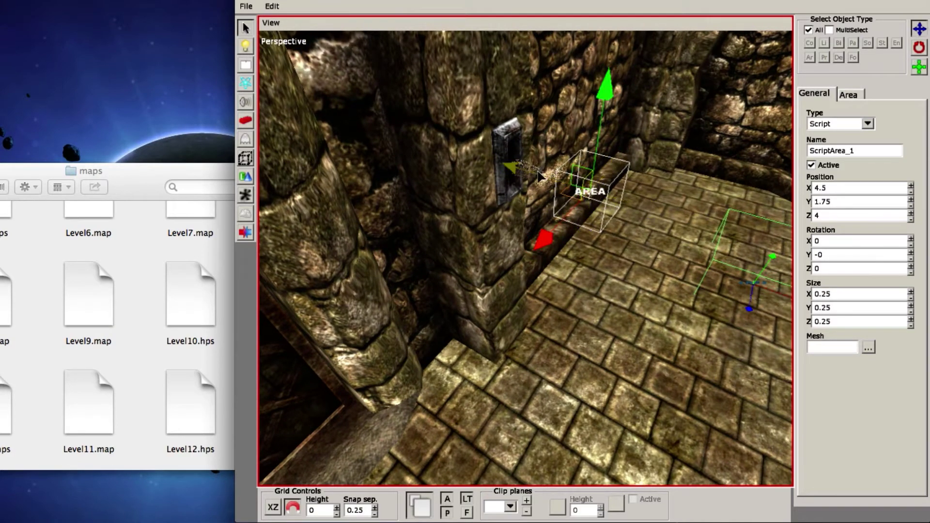
Move the script area toward the mount to Z 4.25 and rename it AreaConnect
mouse_move(520, 170)
mouse_down()
mouse_move(477, 153)
mouse_move(522, 218)
mouse_move(505, 181)
mouse_move(516, 172)
mouse_up()
alt+middle_drag(516, 172, 523, 238)
scroll(523, 240, up, 4)
mouse_move(523, 240)
alt+mouse_down()
mouse_move(505, 237)
mouse_move(494, 258)
mouse_move(516, 239)
mouse_move(538, 238)
alt+mouse_up()
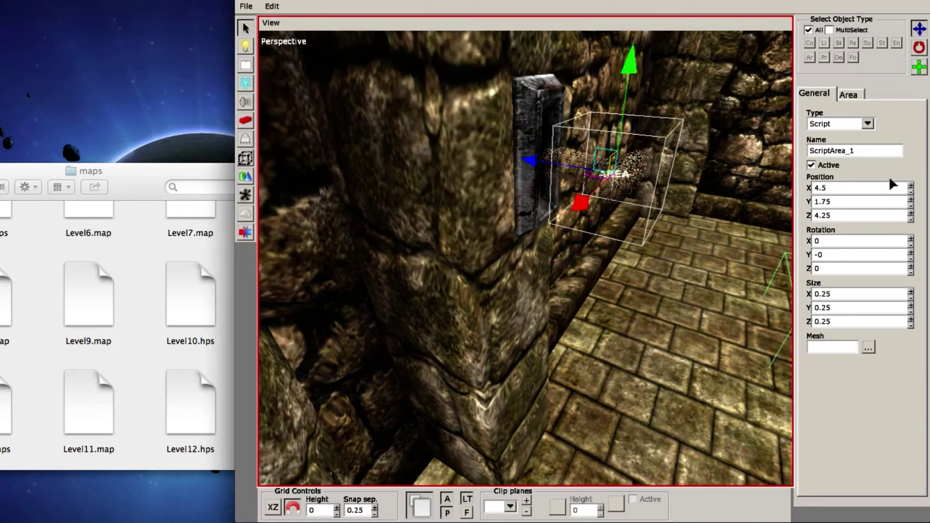
alt+drag(693, 225, 679, 236)
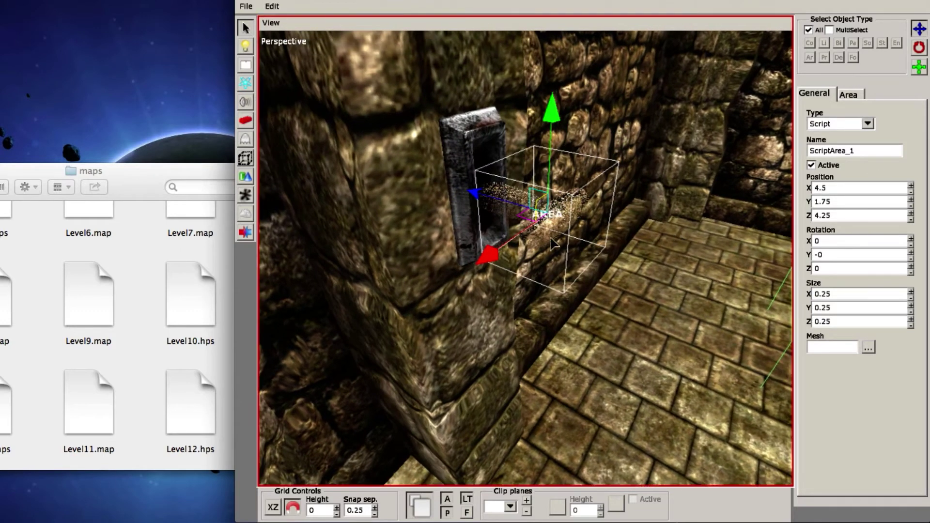
drag(861, 152, 684, 153)
text(AreaConnect)
Review the archway door's entity settings, checking its Locked option
alt+middle_drag(499, 199, 557, 200)
scroll(550, 213, down, 5)
scroll(549, 212, down, 3)
alt+right_drag(439, 254, 294, 174)
alt+middle_drag(293, 174, 504, 263)
click(504, 268)
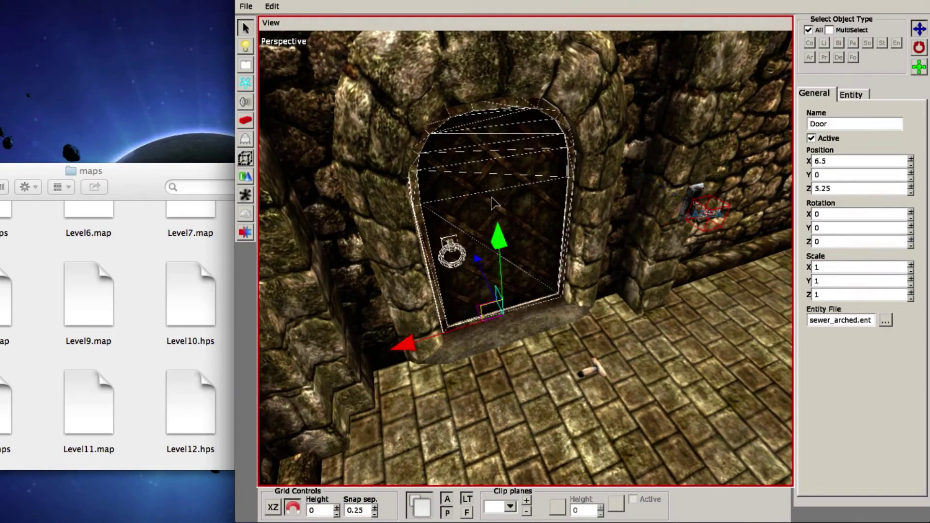
click(847, 96)
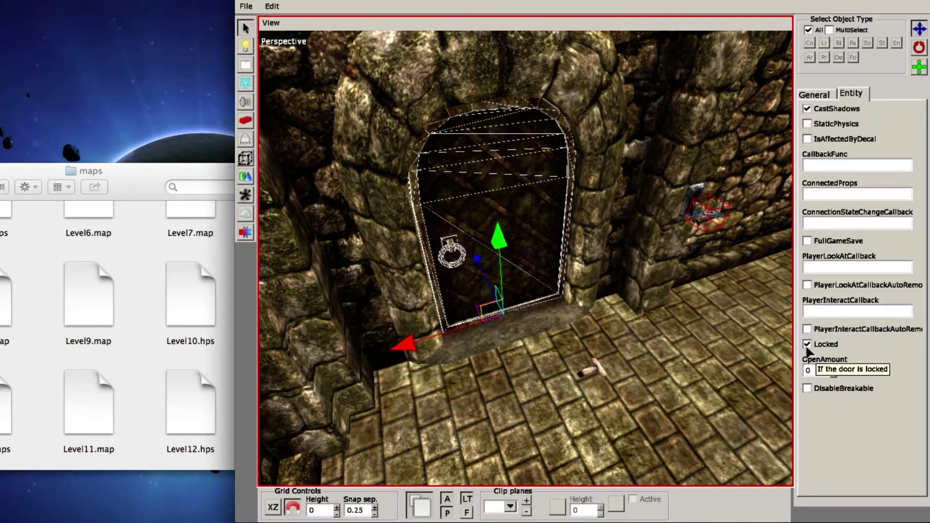
alt+drag(616, 290, 523, 327)
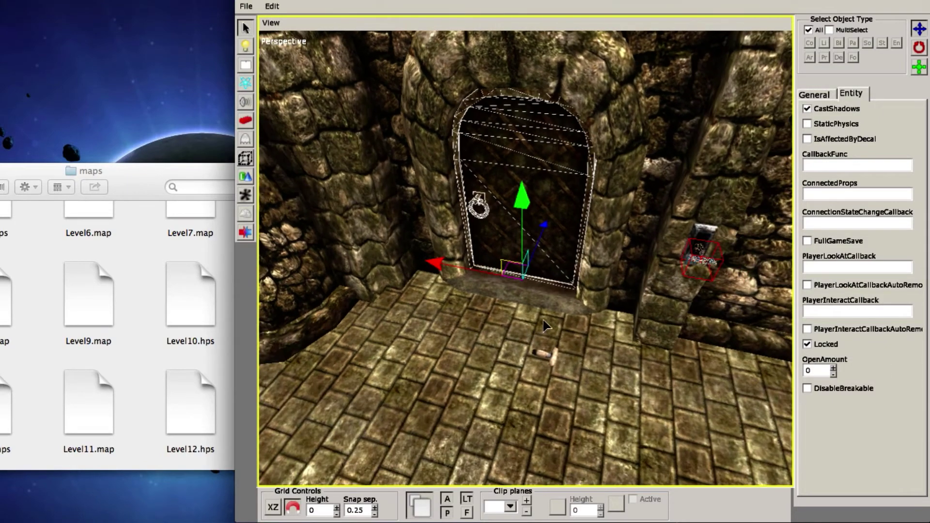
click(493, 321)
click(493, 321)
Set the inactive Lever's ConnectionStateChangeCallback to UnlockDoor
alt+drag(596, 322, 565, 294)
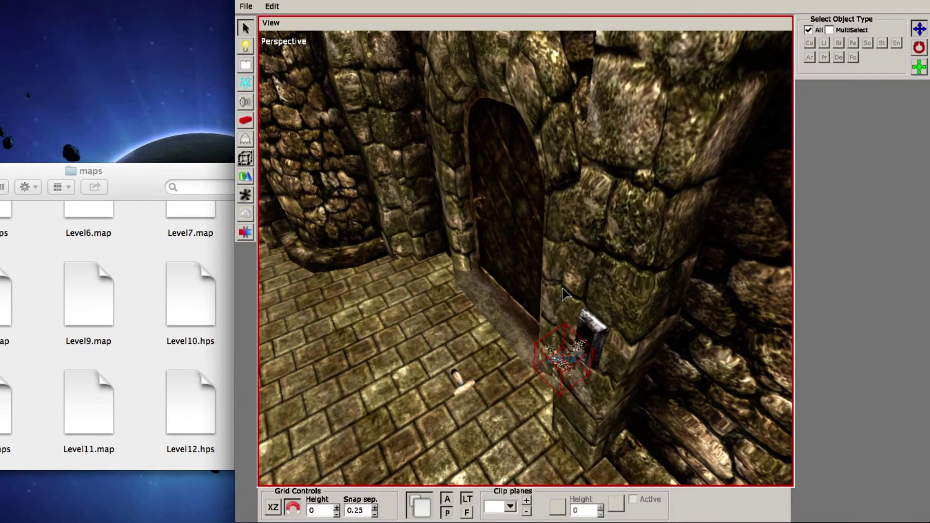
alt+drag(598, 365, 559, 300)
click(565, 312)
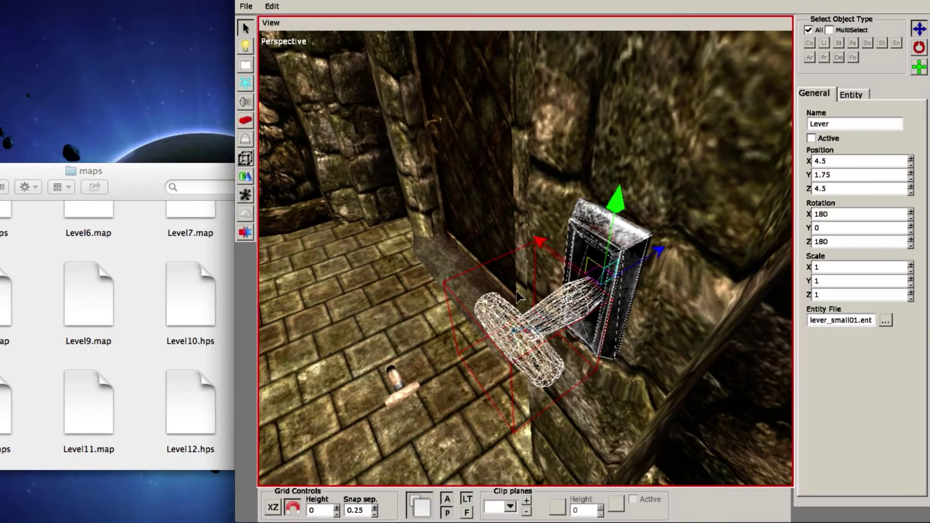
click(850, 95)
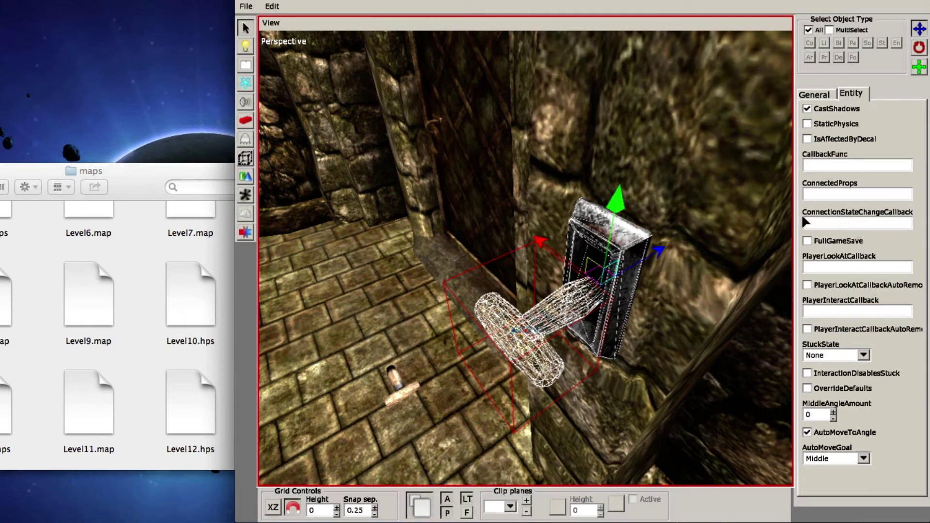
mouse_move(866, 218)
double_click(842, 224)
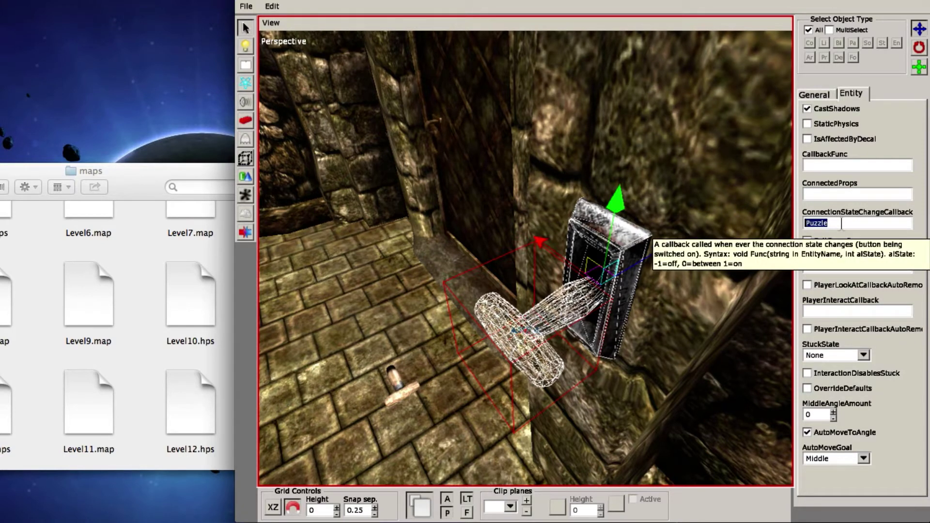
text(UnlockDoor)
drag(866, 229, 802, 227)
click(851, 222)
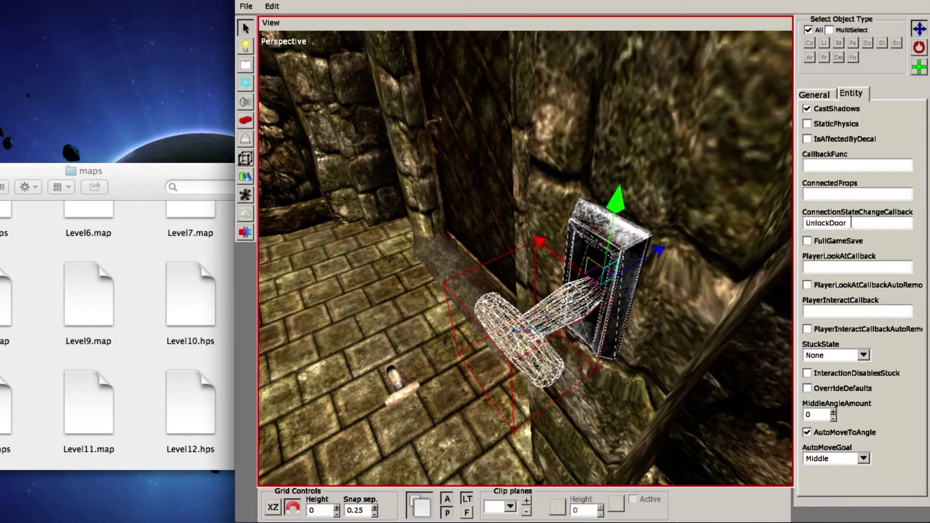
Examine the wall lever from several angles and read the description of its ConnectionStateChangeCallback setting
alt+drag(513, 236, 533, 223)
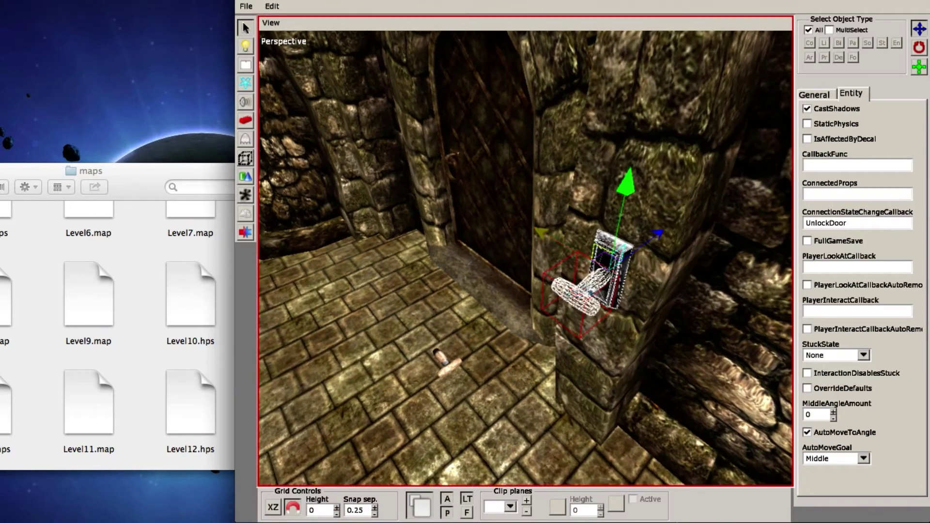
alt+drag(587, 291, 781, 221)
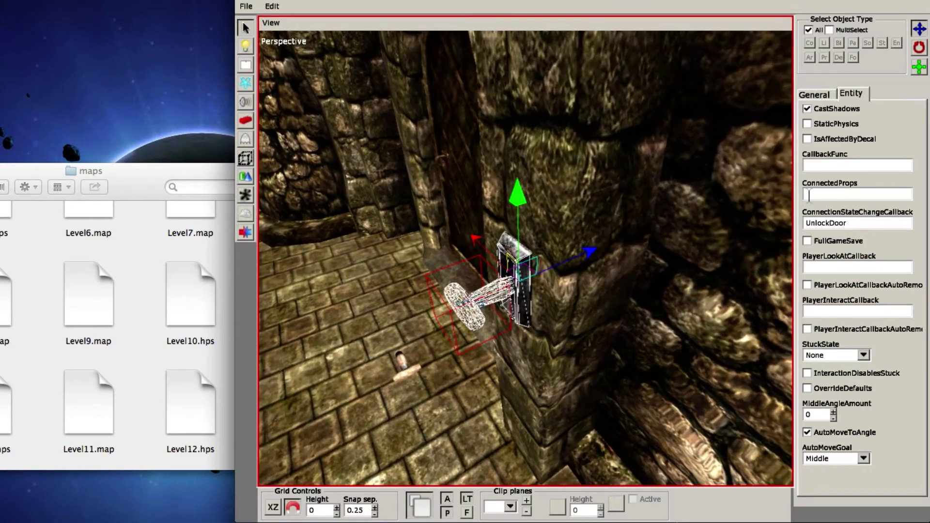
mouse_move(852, 218)
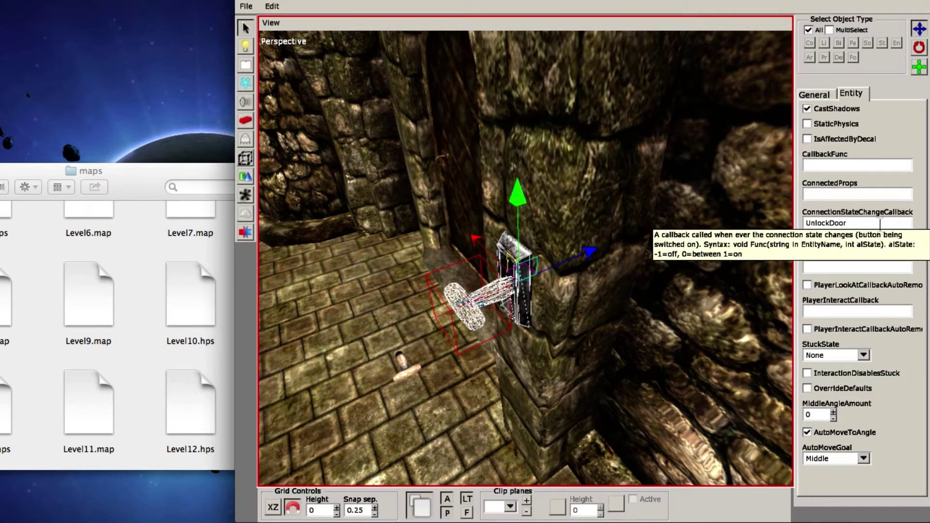
alt+drag(678, 257, 545, 252)
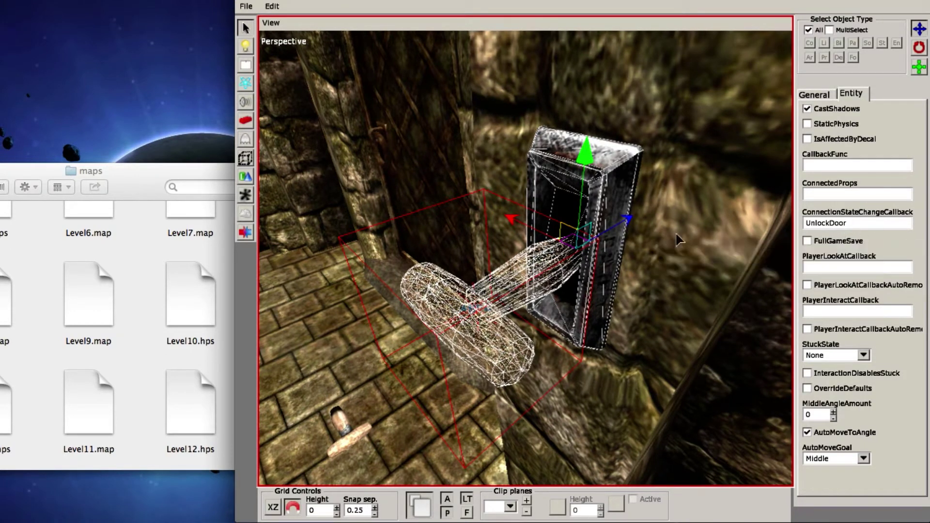
alt+drag(520, 294, 508, 303)
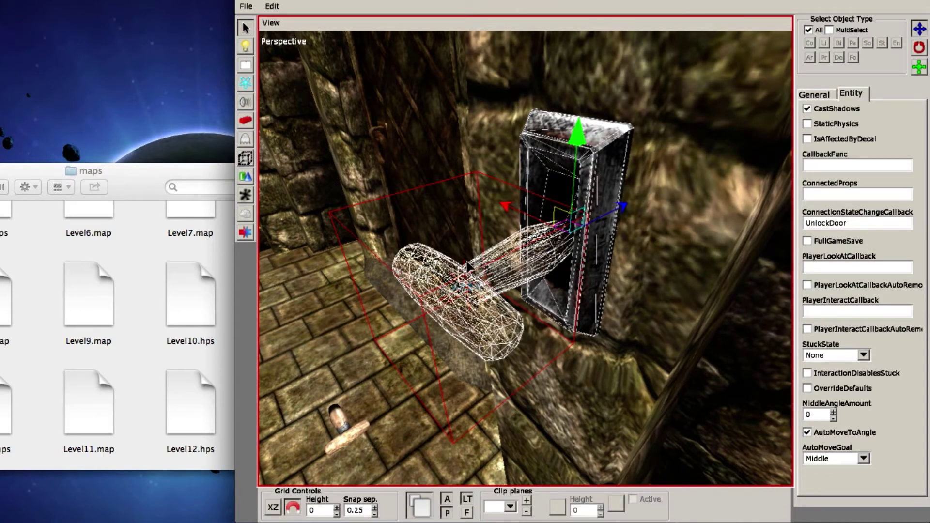
key(alt)
mouse_move(872, 225)
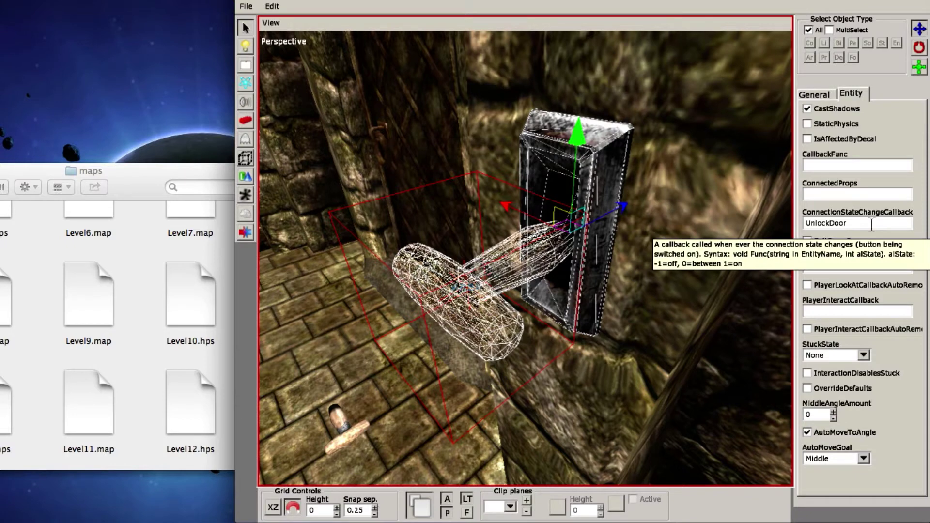
alt+drag(599, 228, 587, 142)
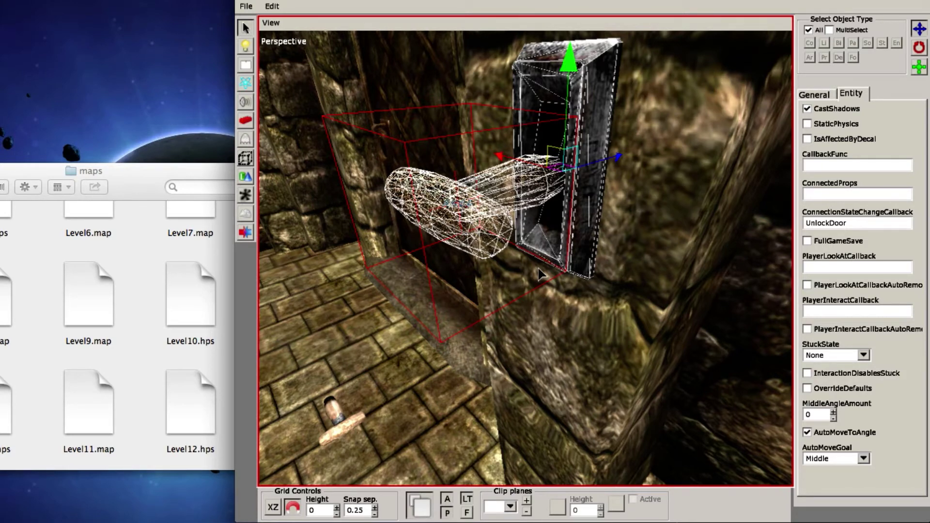
alt+drag(485, 323, 550, 369)
scroll(560, 332, down, 6)
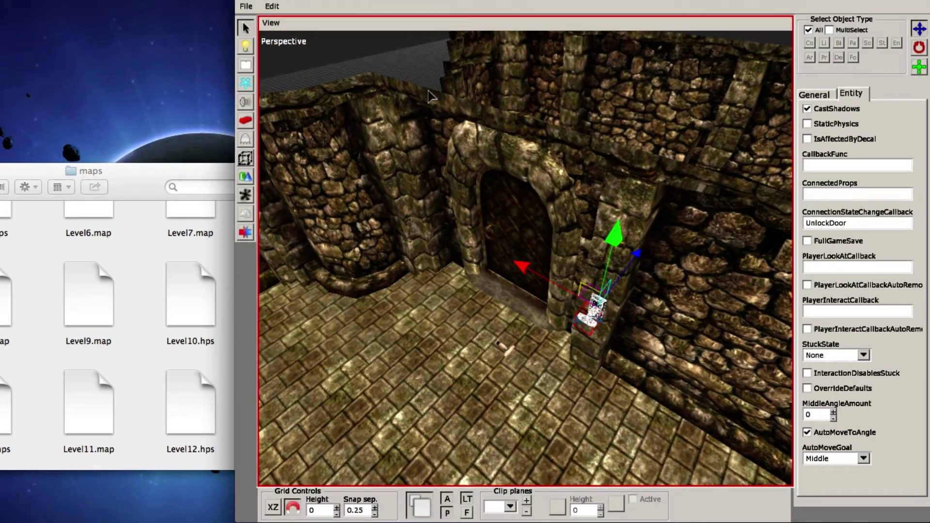
Deselect the lever, look over the door area, save the map and minimize the level editor
click(412, 60)
alt+drag(511, 235, 533, 306)
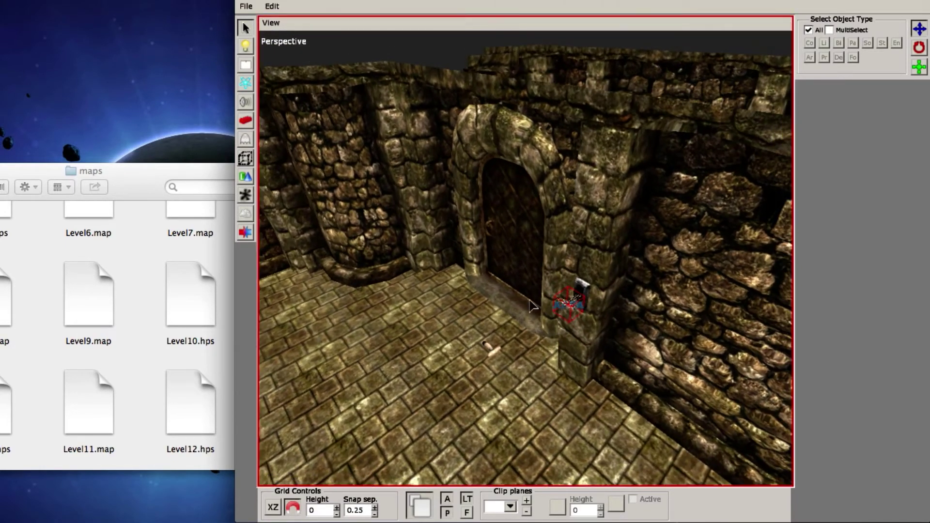
alt+drag(589, 281, 536, 264)
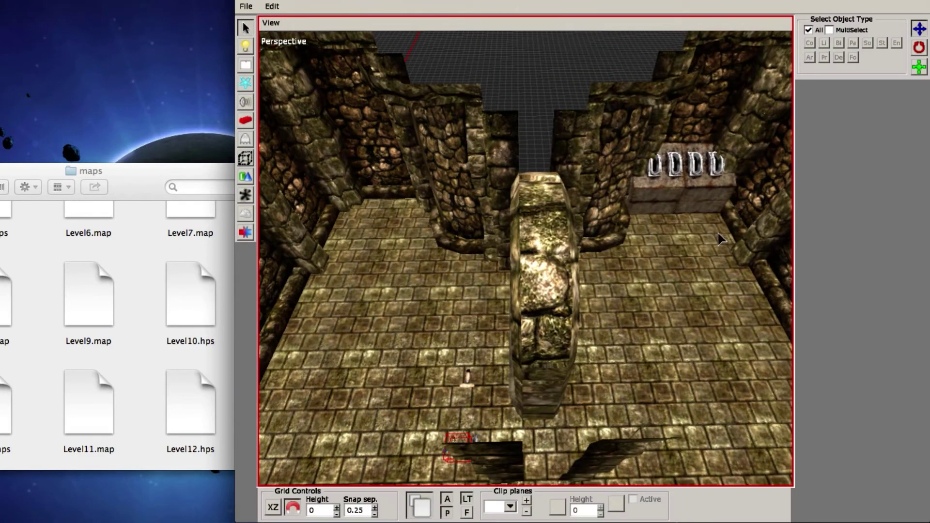
alt+drag(720, 239, 540, 293)
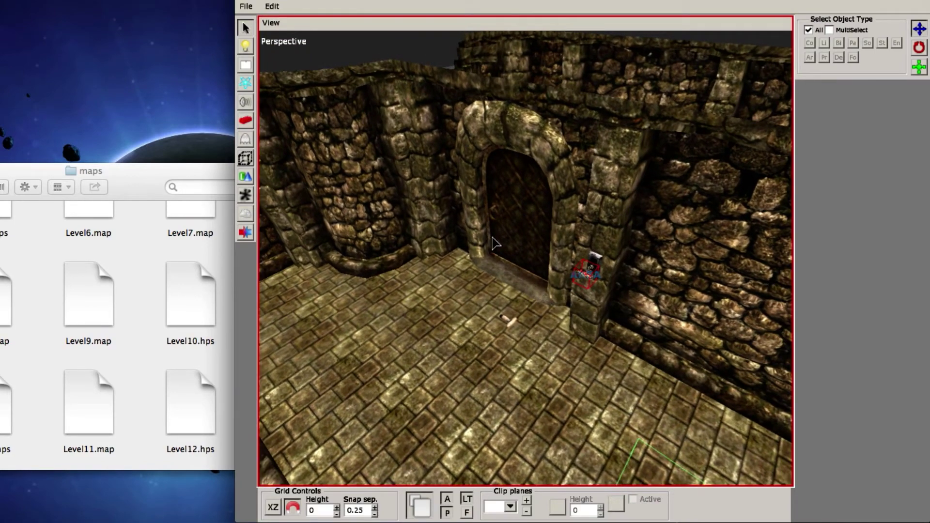
click(246, 6)
click(276, 52)
double_click(312, 1)
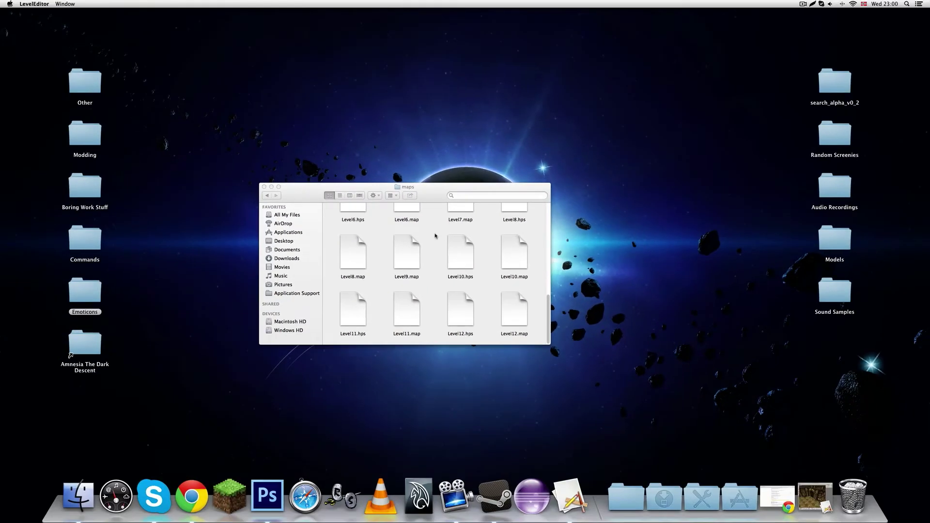
Open Level12.hps from the maps folder in TextEdit and place its window beside the Level11.hps script
click(435, 236)
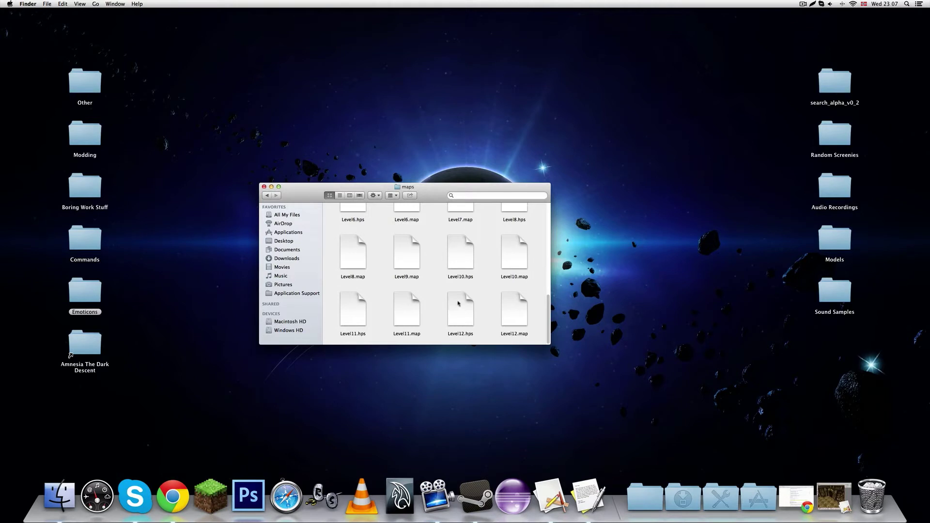
click(457, 313)
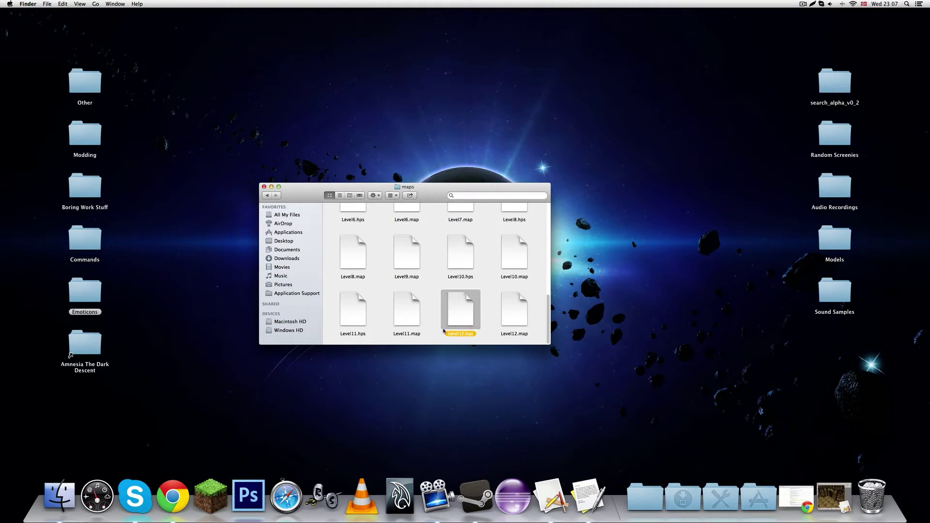
click(491, 323)
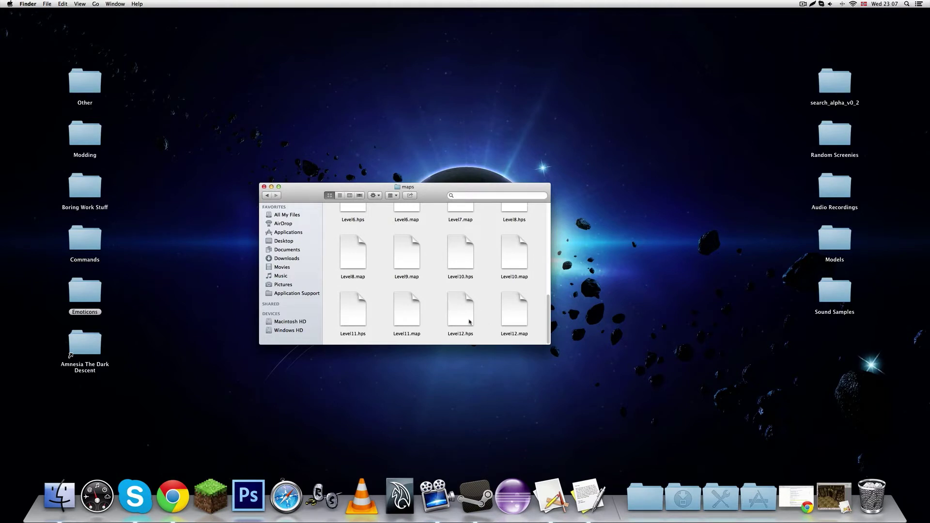
mouse_move(486, 334)
mouse_down()
mouse_move(439, 288)
mouse_move(486, 334)
mouse_up()
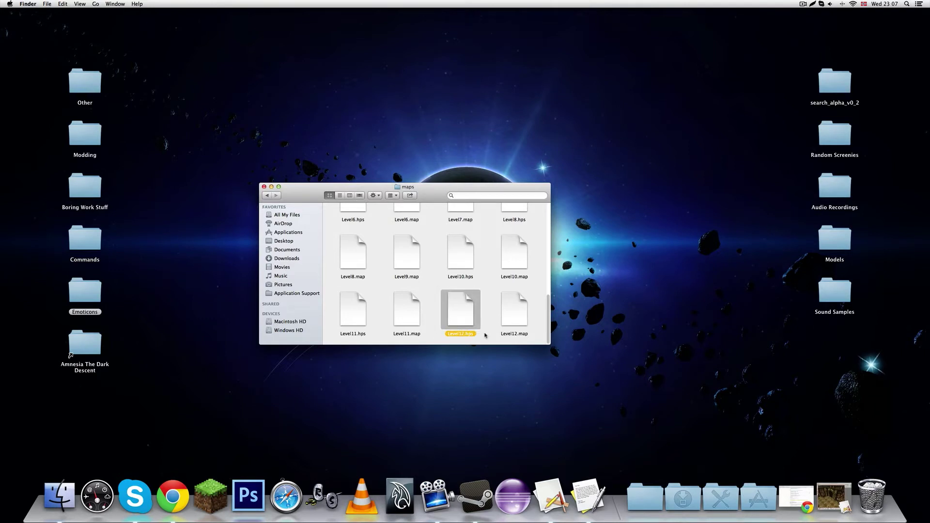
click(483, 327)
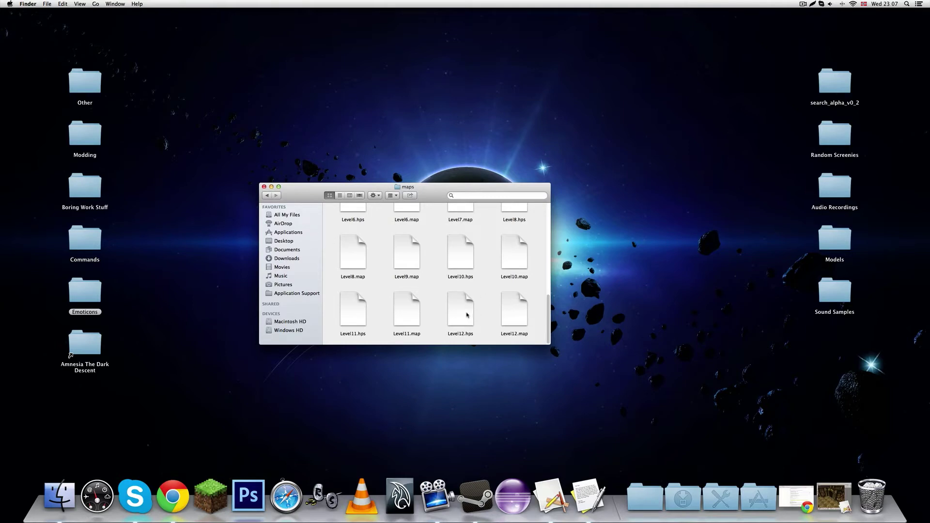
double_click(460, 311)
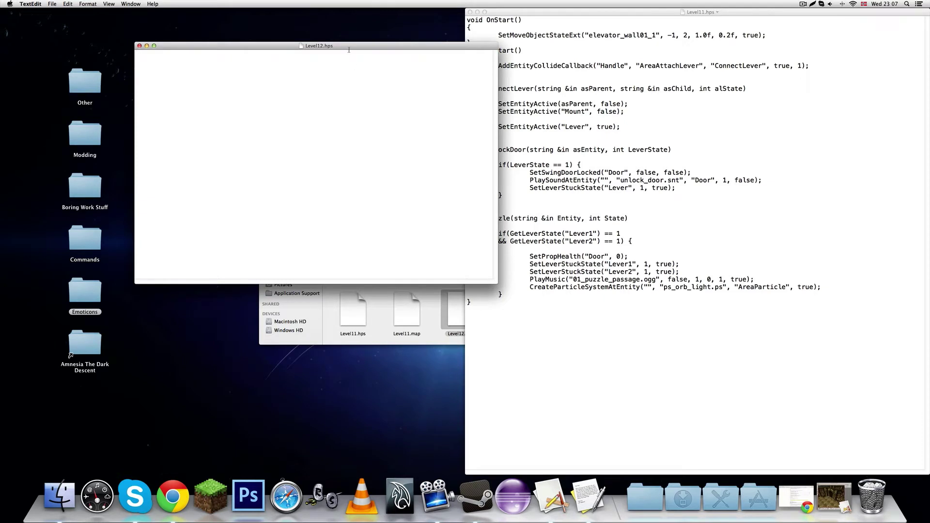
drag(349, 50, 2, 144)
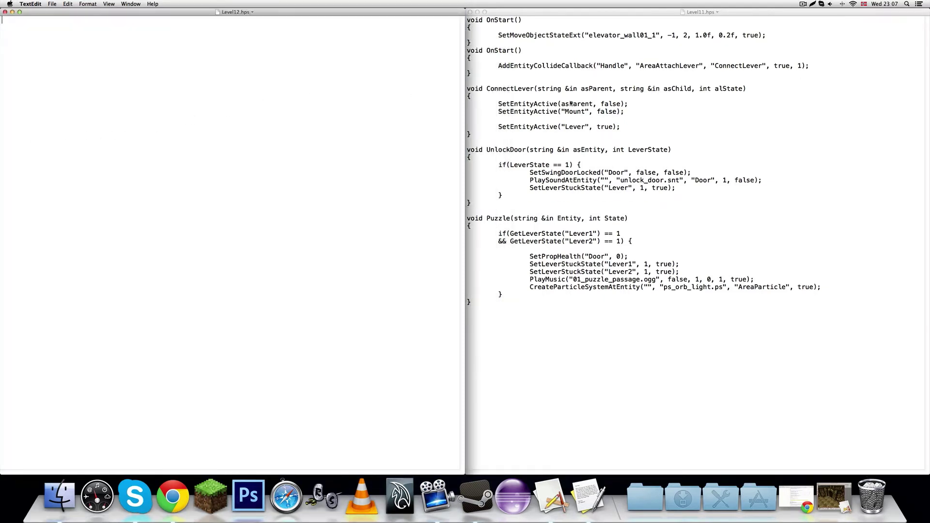
Review the Level11.hps script, highlighting its OnStart functions and the ConnectLever, UnlockDoor and Puzzle functions
click(594, 104)
drag(496, 329, 467, 19)
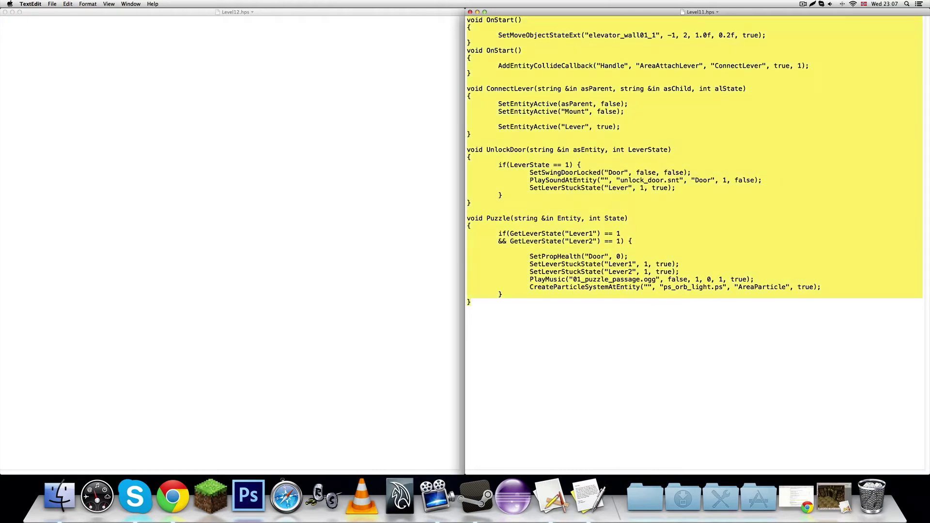
drag(490, 353, 467, 19)
click(551, 342)
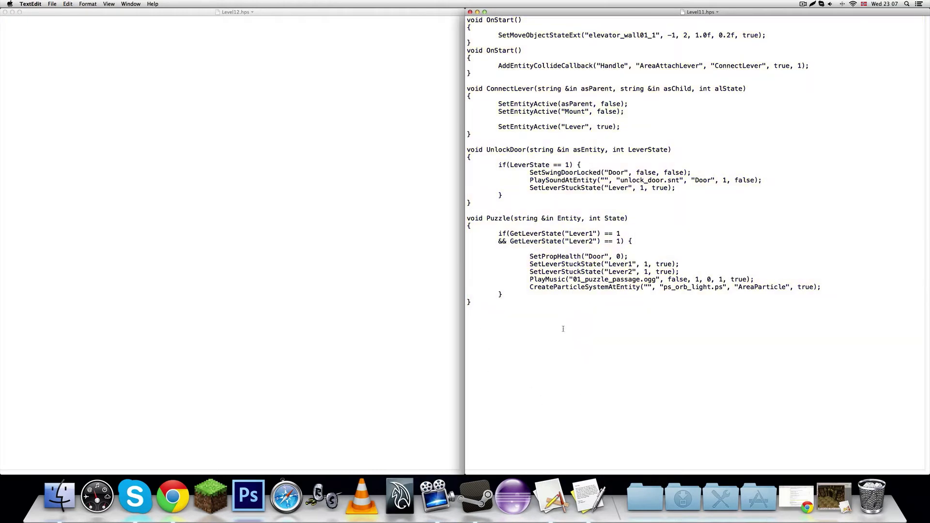
drag(567, 309, 444, 17)
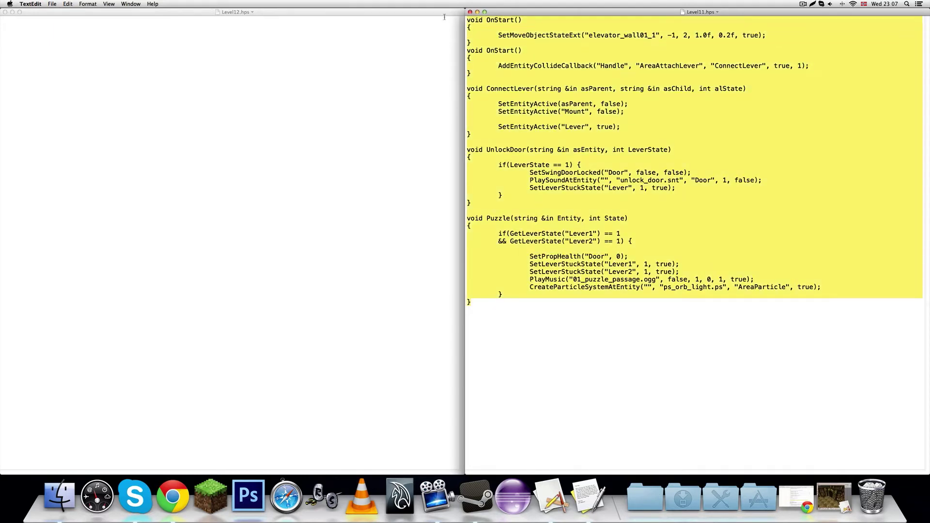
click(556, 347)
drag(504, 45, 457, 6)
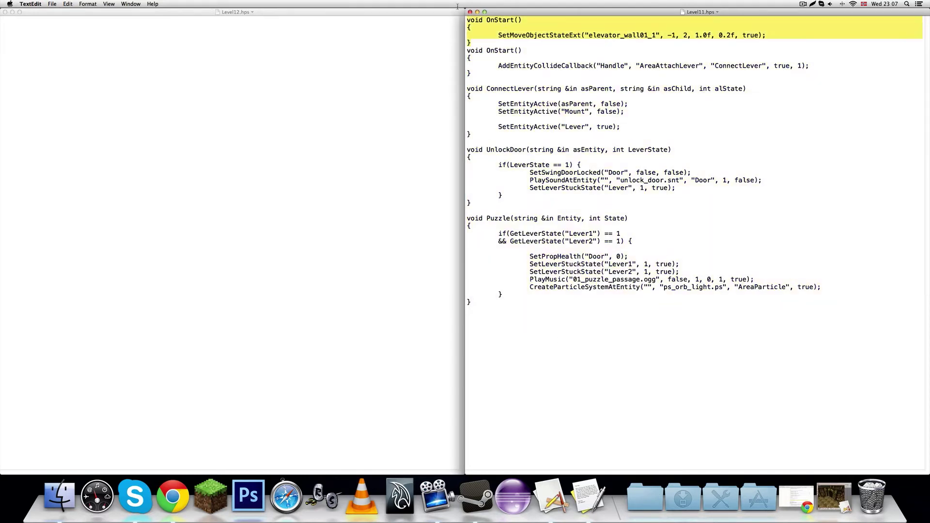
click(485, 44)
drag(484, 310, 466, 48)
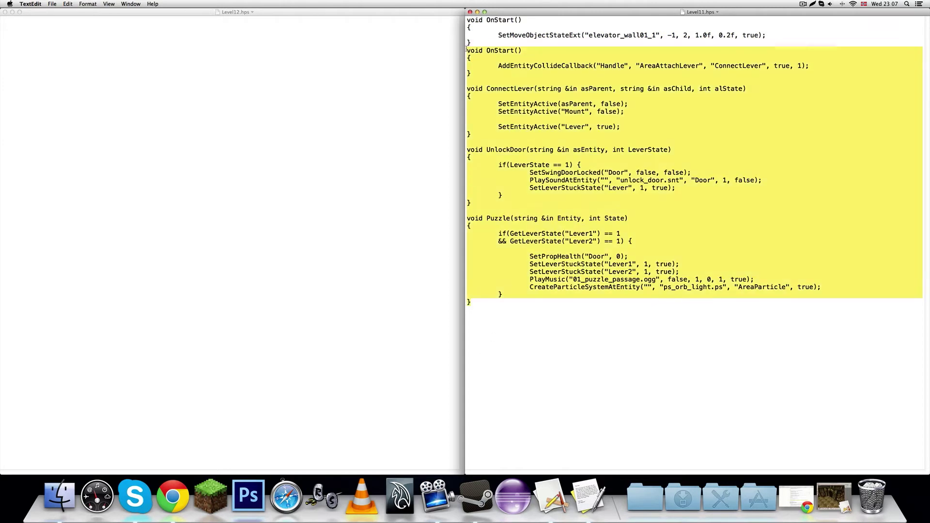
click(496, 347)
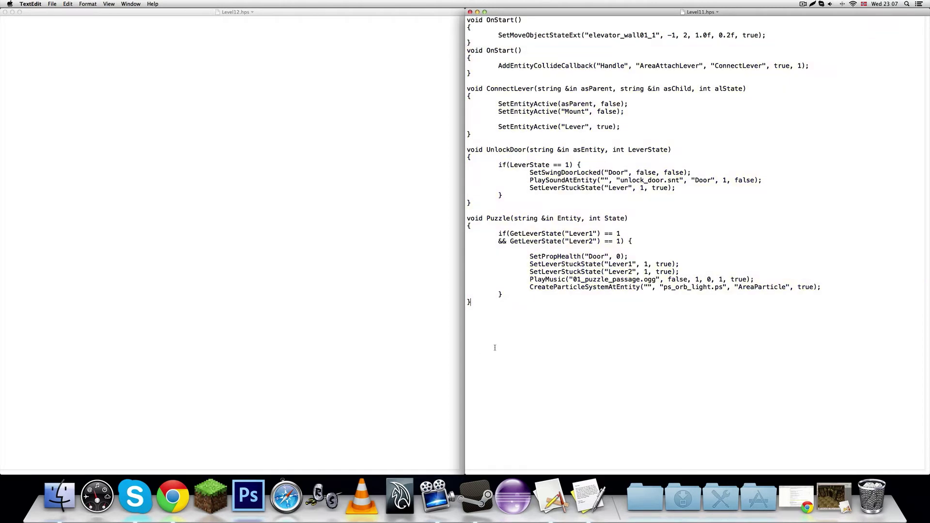
Minimize the Level11.hps script, shift the maps folder window sideways and return to the empty Level12.hps
double_click(520, 13)
drag(490, 190, 546, 188)
click(489, 281)
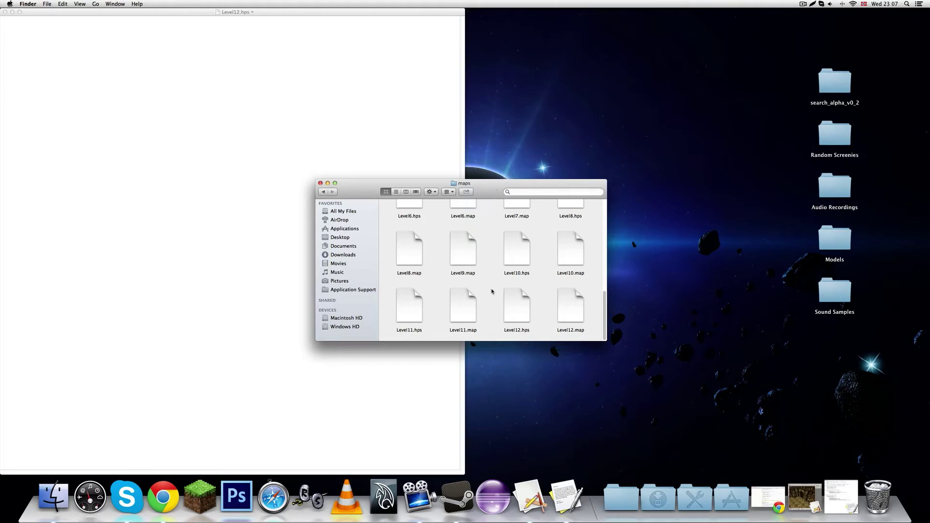
click(346, 141)
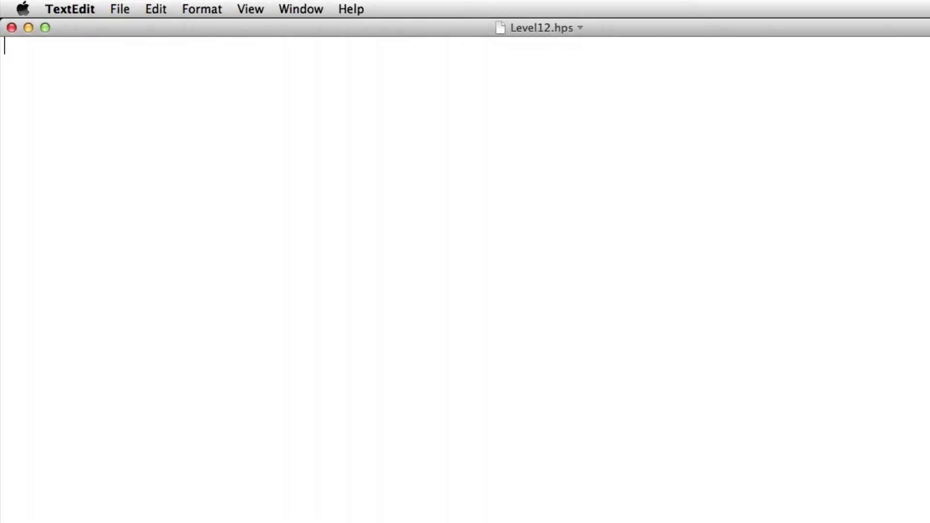
Write an empty void OnStart() function with opening and closing braces and an indented blank line between them
text(void OnStart)
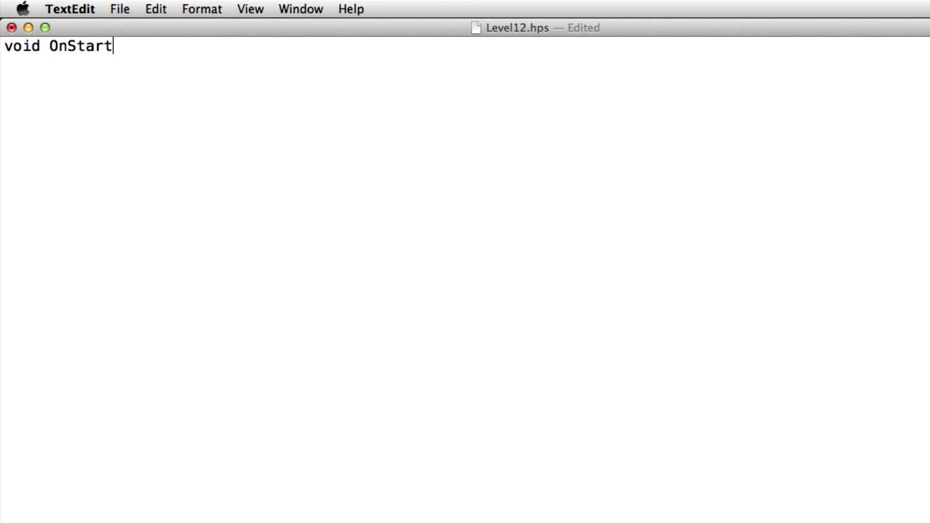
text(())
key(Return)
text({)
key(Return)
key(Return)
text(})
key(Up)
drag(87, 79, 11, 83)
key(BackSpace)
key(Tab)
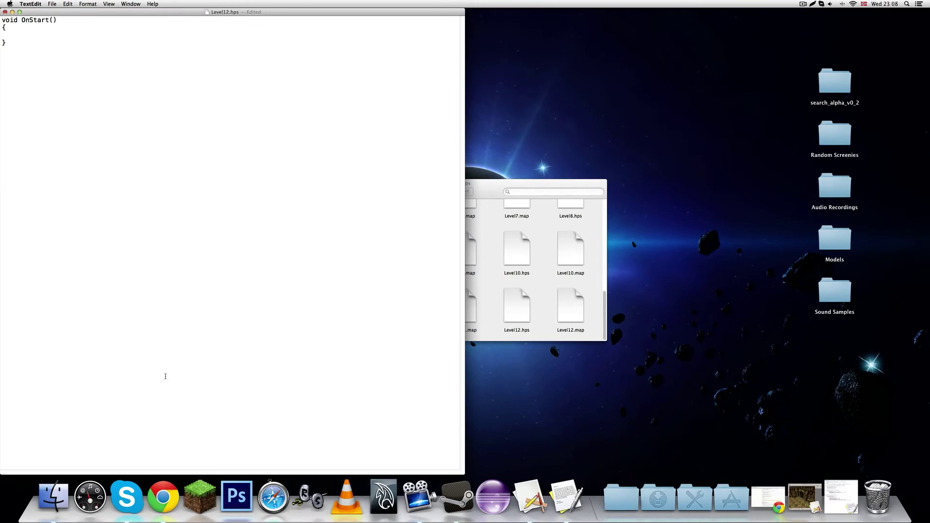
Switch to Chrome and look through the Engine scripts page of the Frictional Game Wiki alongside the Level12.hps script
mouse_move(167, 499)
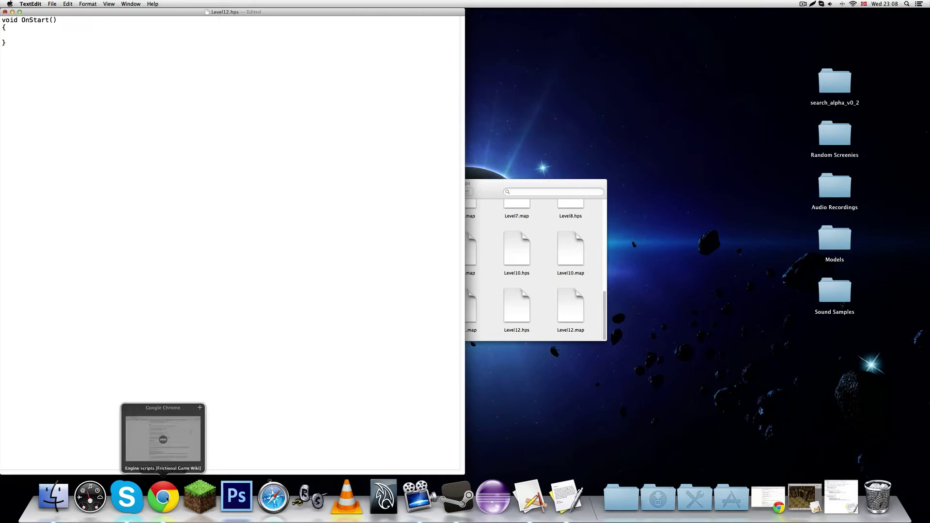
click(167, 499)
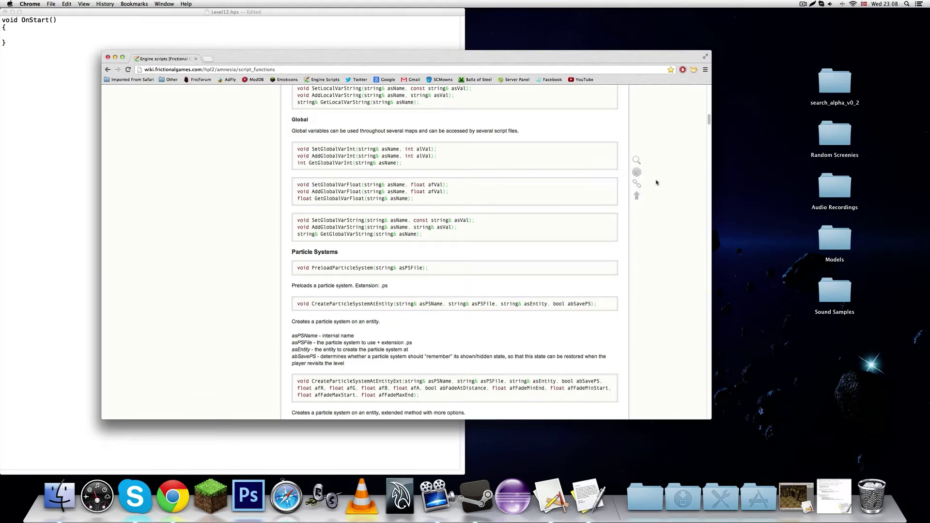
drag(708, 121, 706, 83)
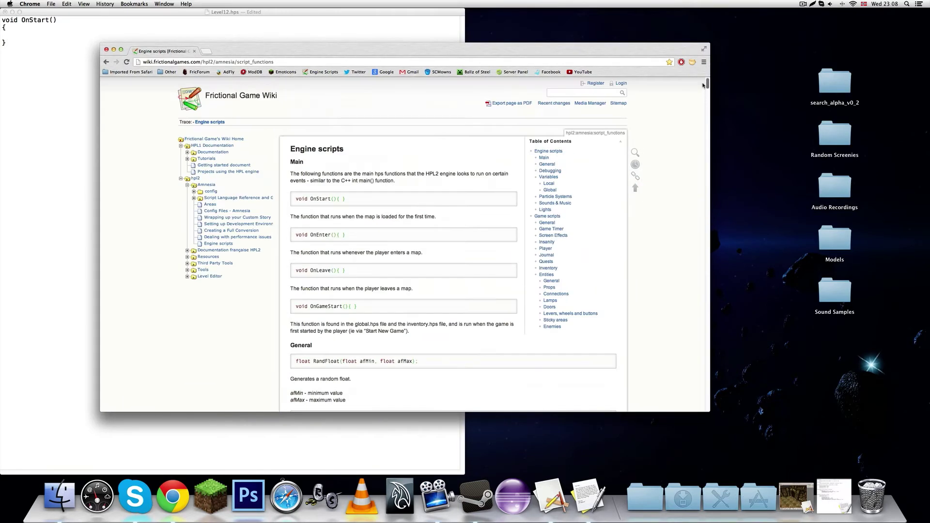
drag(407, 52, 440, 65)
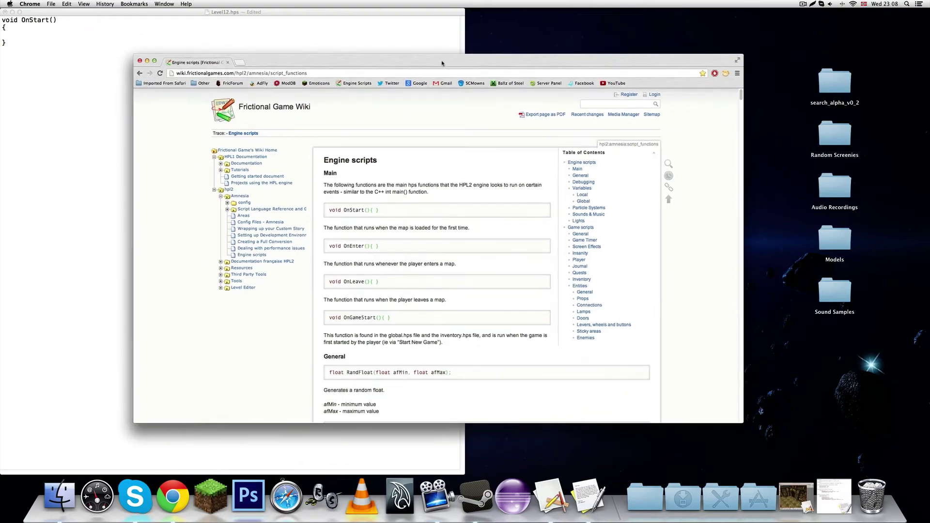
drag(741, 95, 725, 419)
scroll(724, 418, up, 20)
click(355, 39)
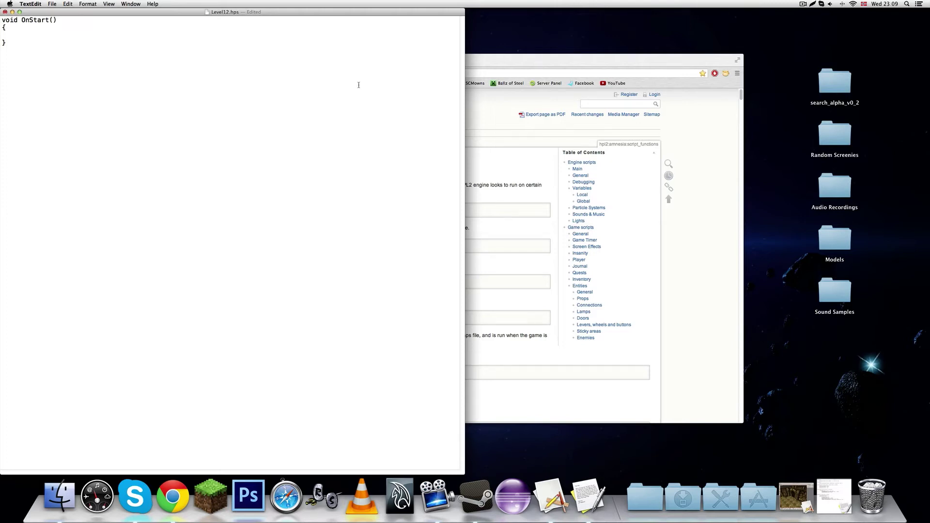
click(498, 62)
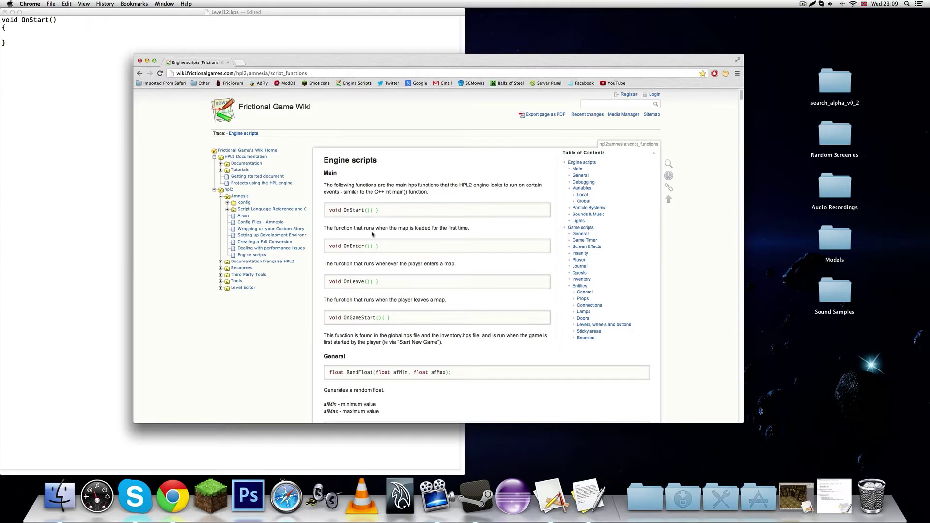
Search the Engine scripts page for "collide" and copy the full AddEntityCollideCallback function signature
key(super+f)
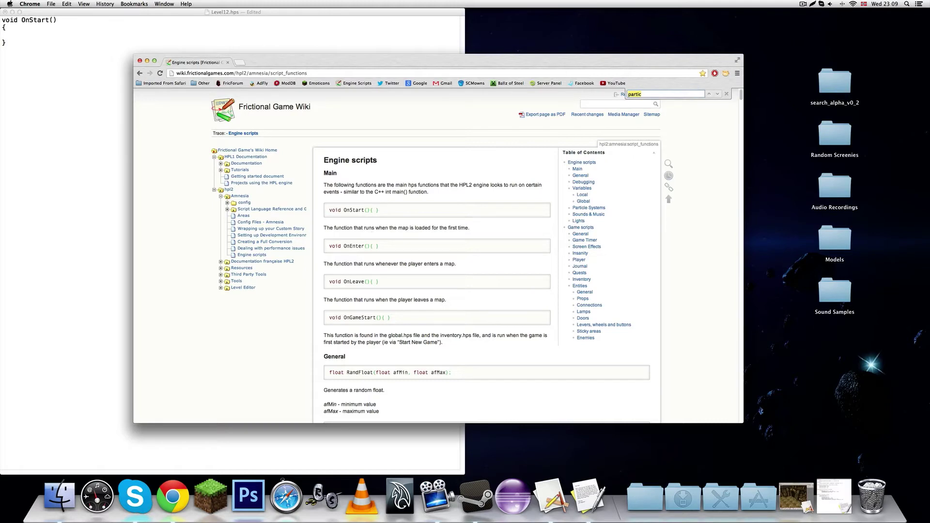
text(collide)
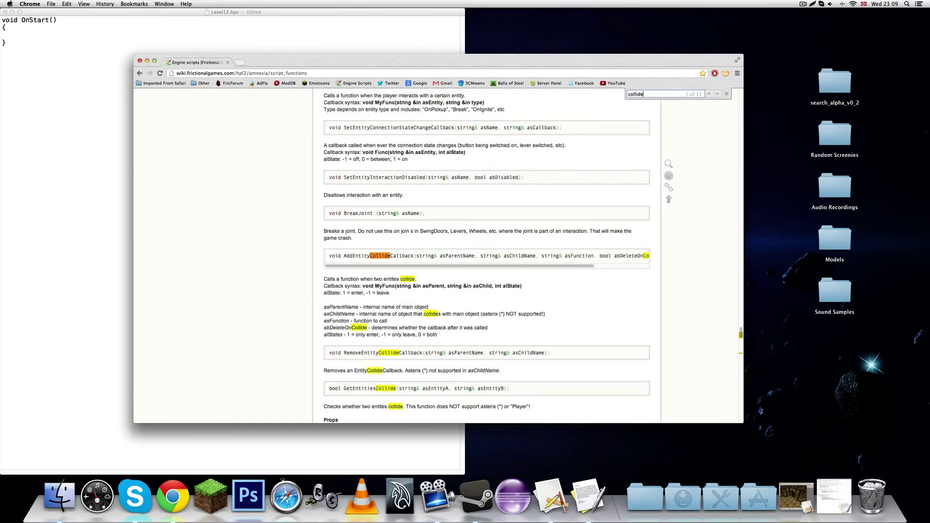
key(Escape)
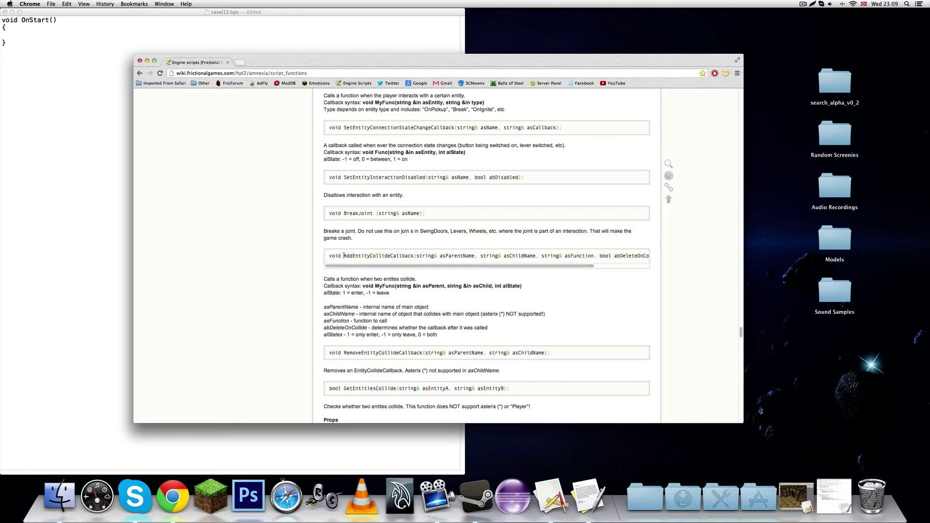
drag(343, 256, 645, 258)
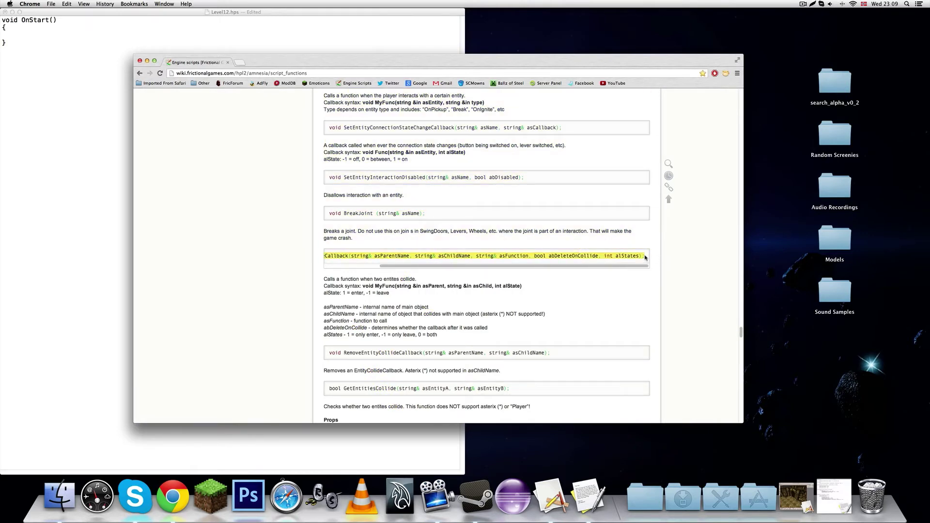
key(super+c)
Paste the copied AddEntityCollideCallback line into the OnStart body of Level12.hps
click(326, 43)
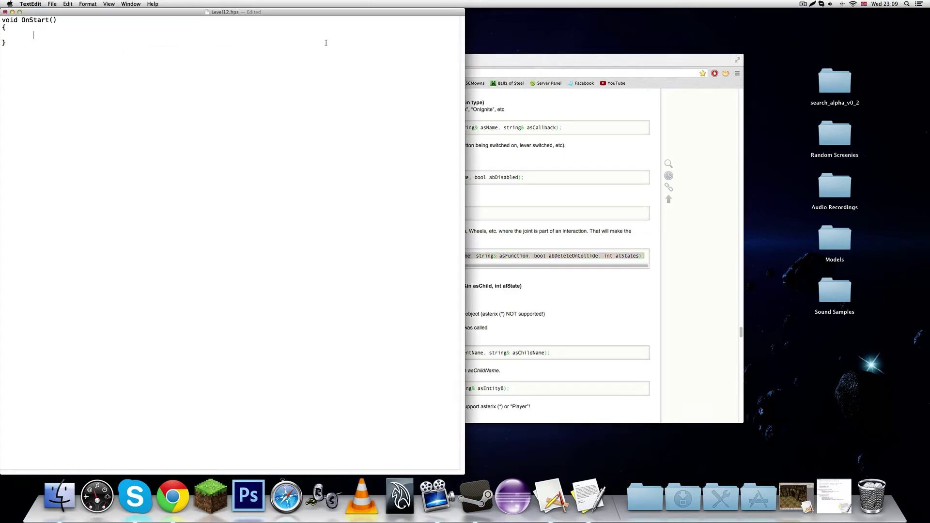
click(41, 36)
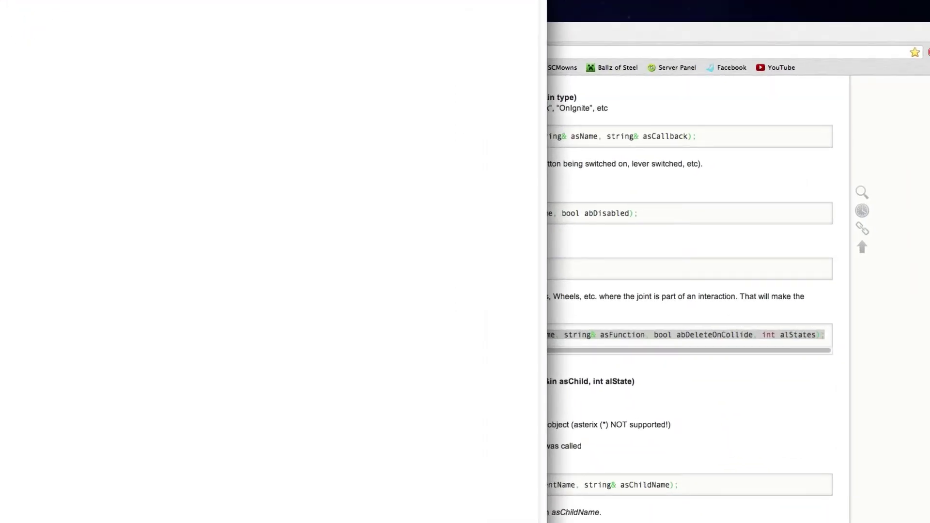
key(super+v)
key(BackSpace)
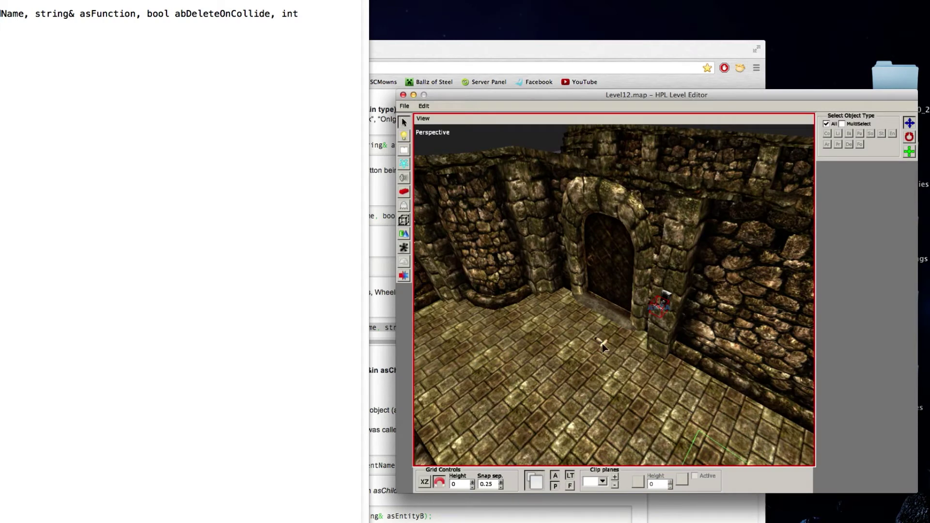
In the HPL Level Editor, rename the loose lever on the floor to Handle and save the map
click(603, 342)
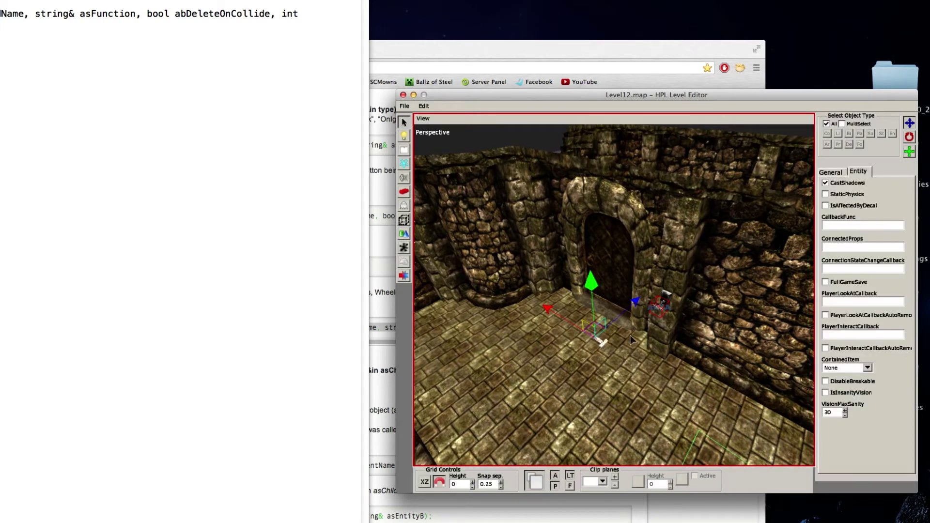
click(837, 173)
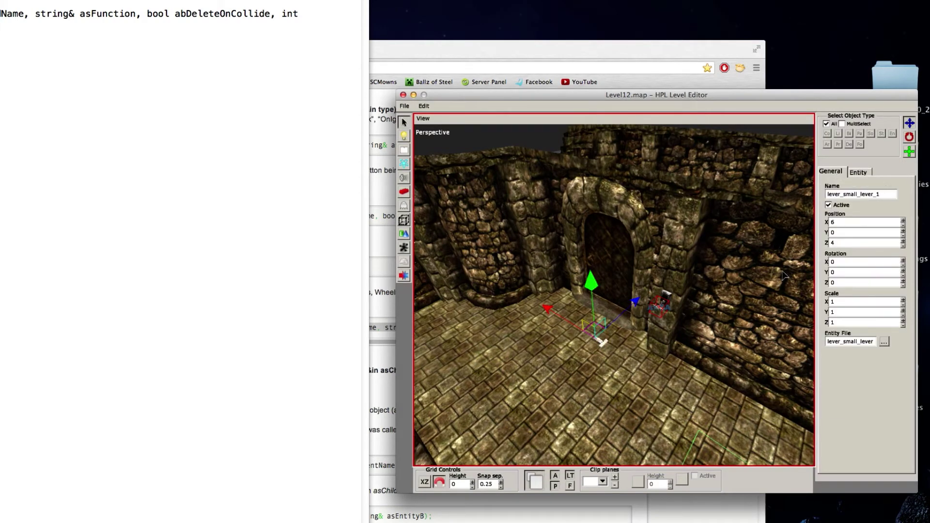
alt+middle_drag(671, 333, 636, 338)
scroll(634, 338, up, 5)
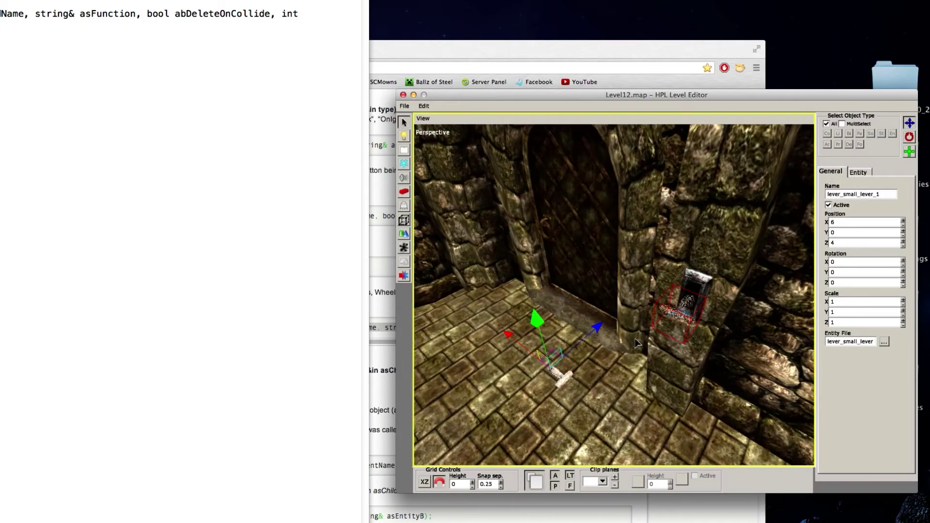
double_click(880, 193)
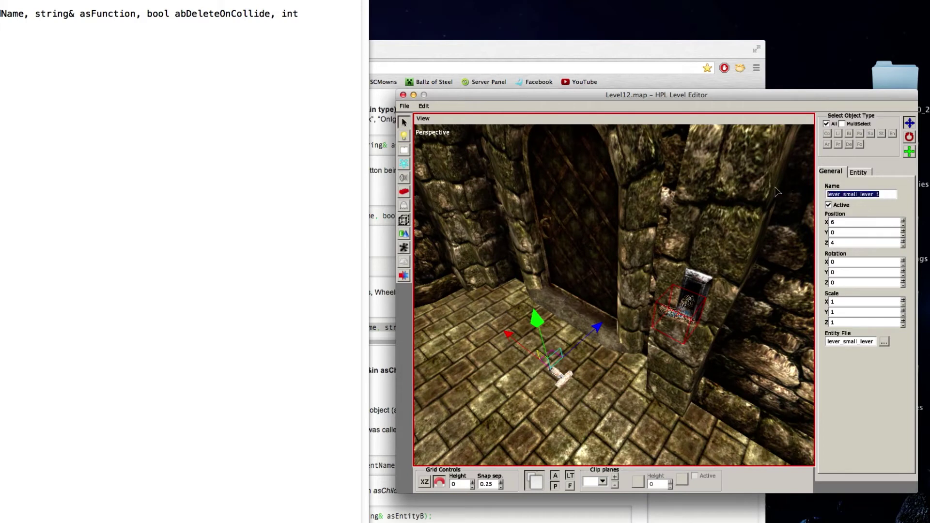
text(Handle)
key(Return)
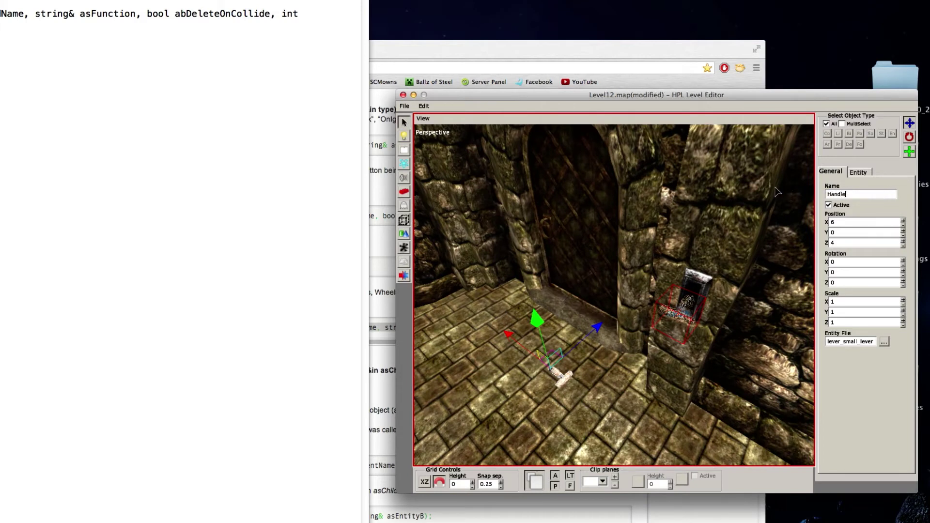
click(409, 108)
click(426, 137)
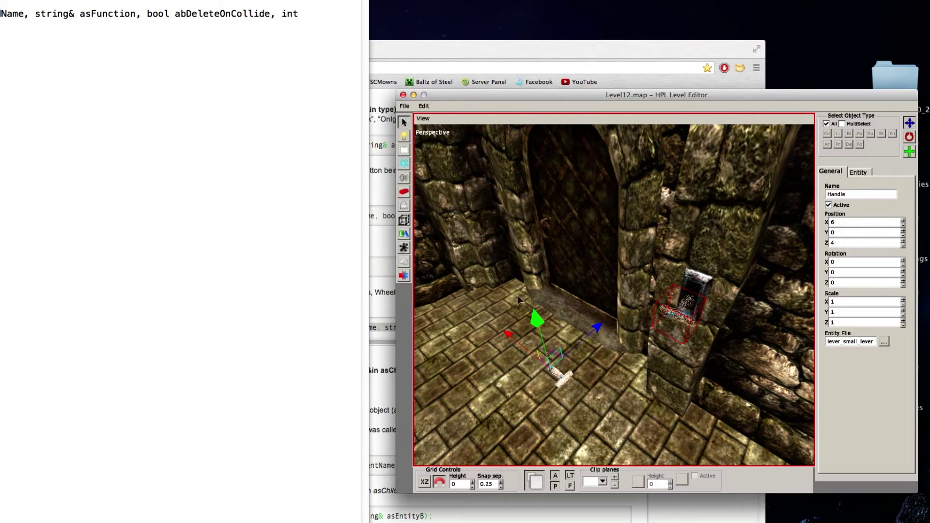
Check the names of the lever mount on the pillar and the script area in front of it
click(705, 280)
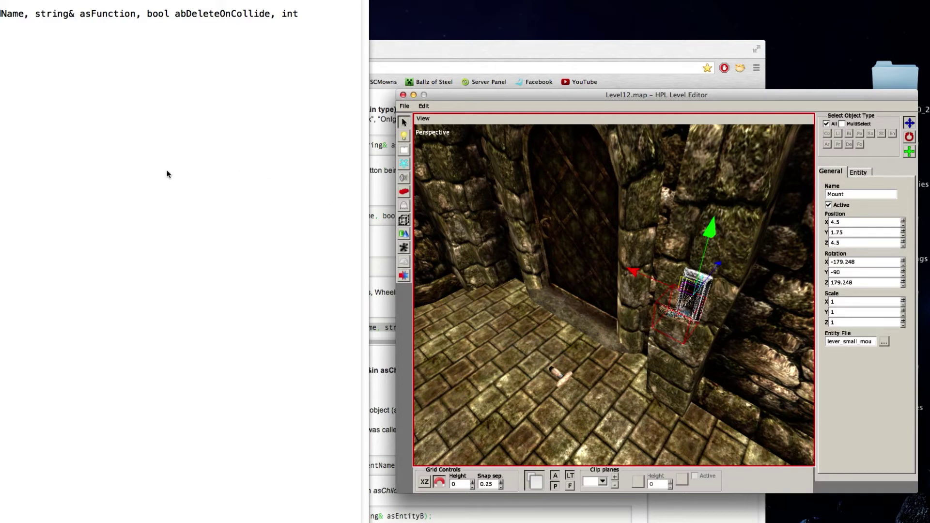
alt+middle_drag(678, 359, 648, 343)
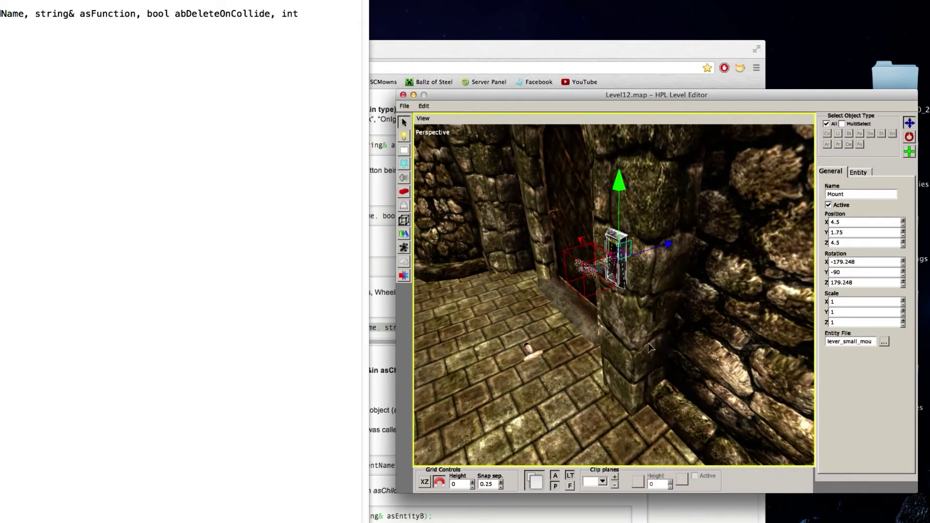
scroll(577, 319, up, 3)
alt+middle_drag(577, 318, 589, 312)
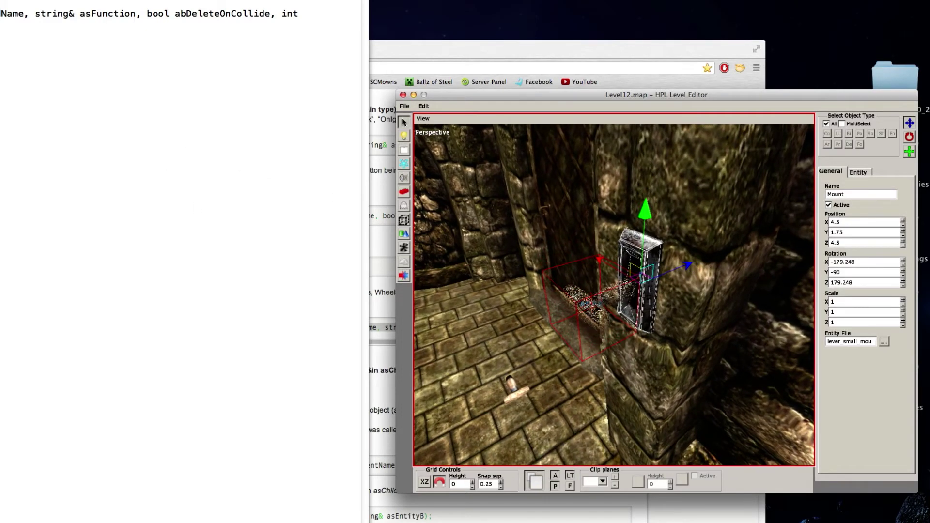
click(600, 307)
click(592, 310)
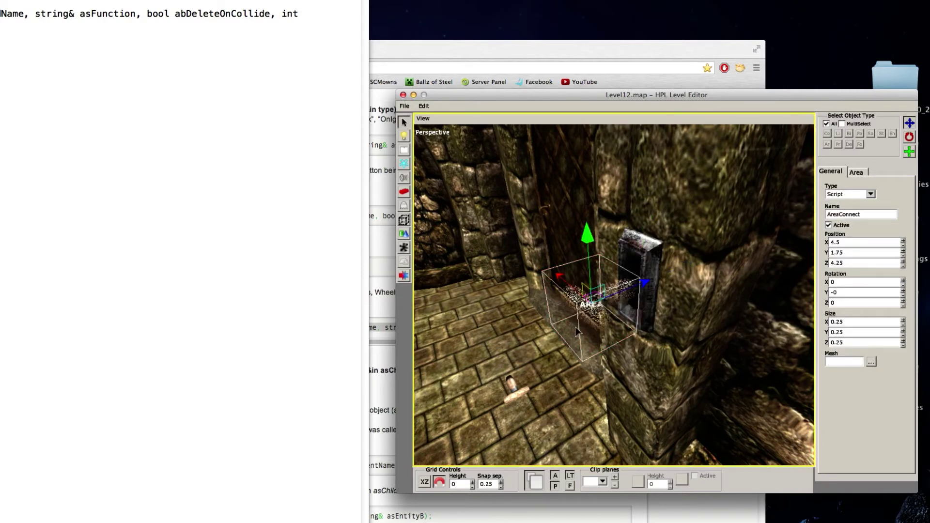
alt+middle_drag(545, 368, 522, 333)
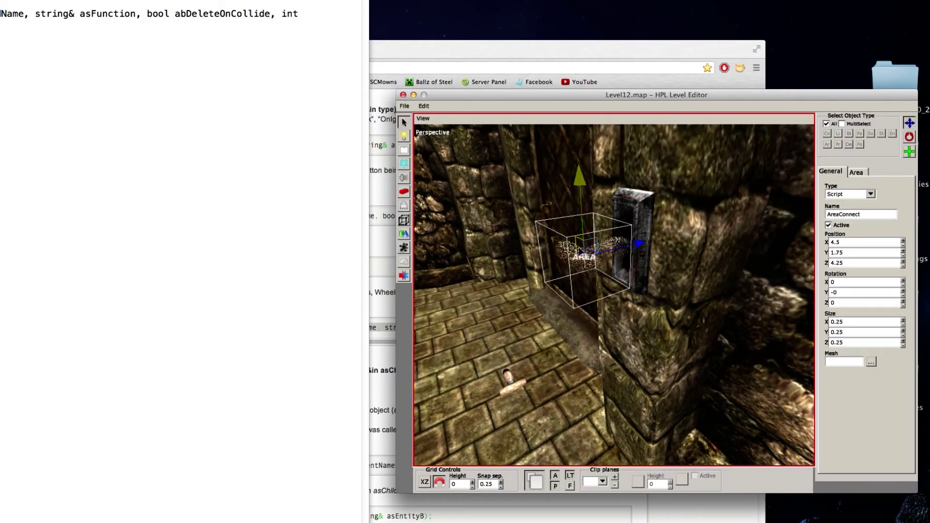
click(629, 201)
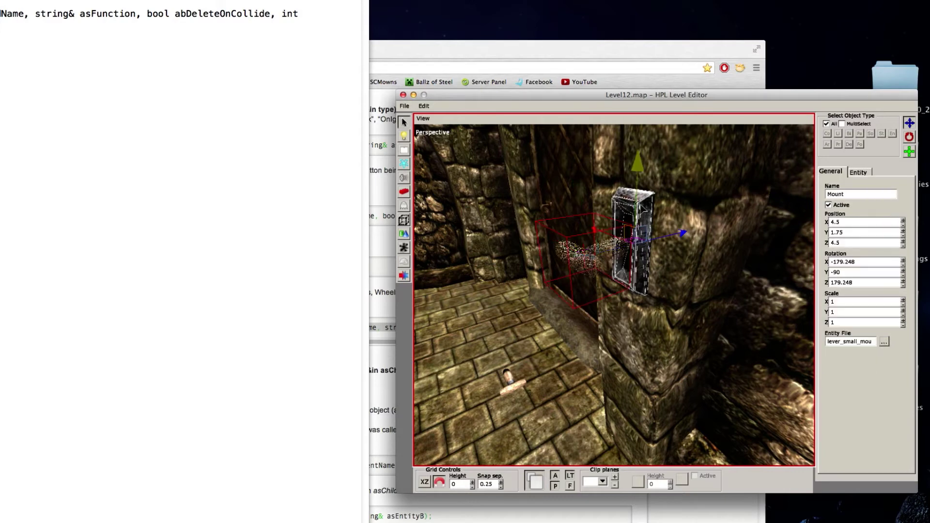
alt+middle_drag(630, 203, 596, 224)
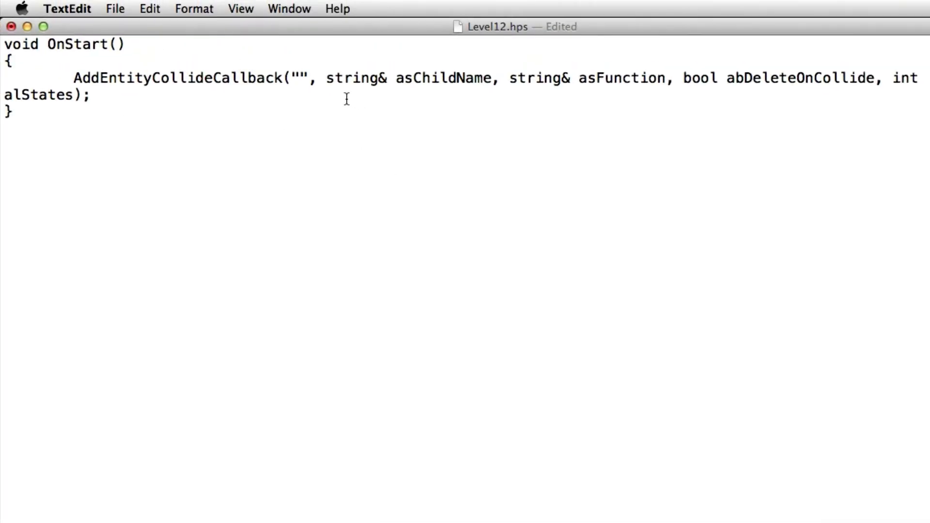
In Level12.hps, set the callback's parent name to "Handle" and its child name to "Mount"
text(Handle)
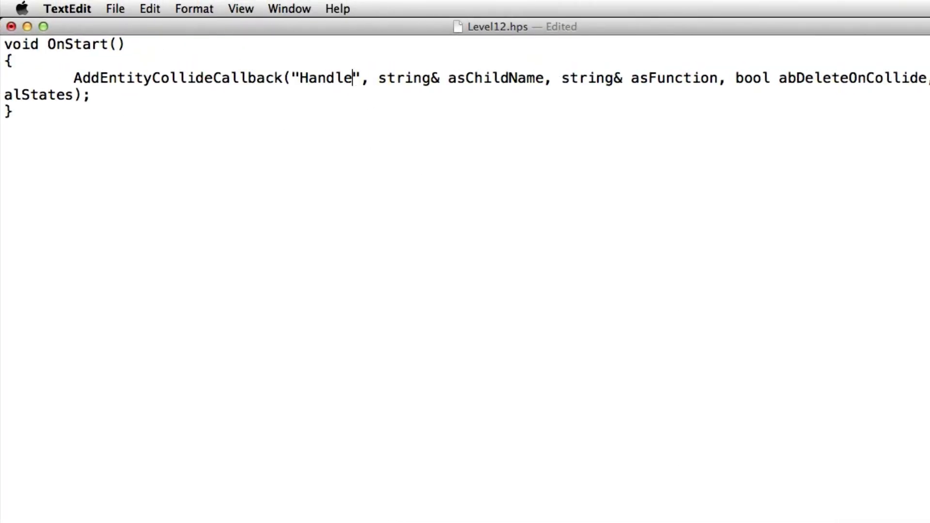
key(Right)
key(Right)
key(Right)
key(shift+Right)
key(shift+Right)
key(shift+Right)
key(shift+Right)
key(shift+Right)
key(shift+Right)
key(shift+Right)
key(shift+Right)
key(shift+Right)
key(shift+Right)
key(shift+Right)
key(shift+Right)
key(shift+Right)
key(shift+Right)
key(shift+Right)
key(shift+Right)
key(shift+Right)
key(shift+Right)
key(shift+Right)
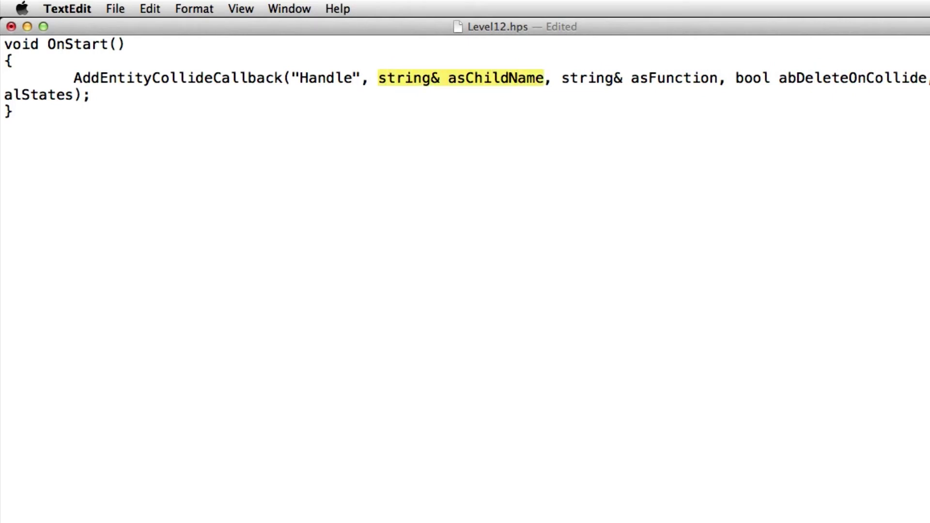
text("")
key(Left)
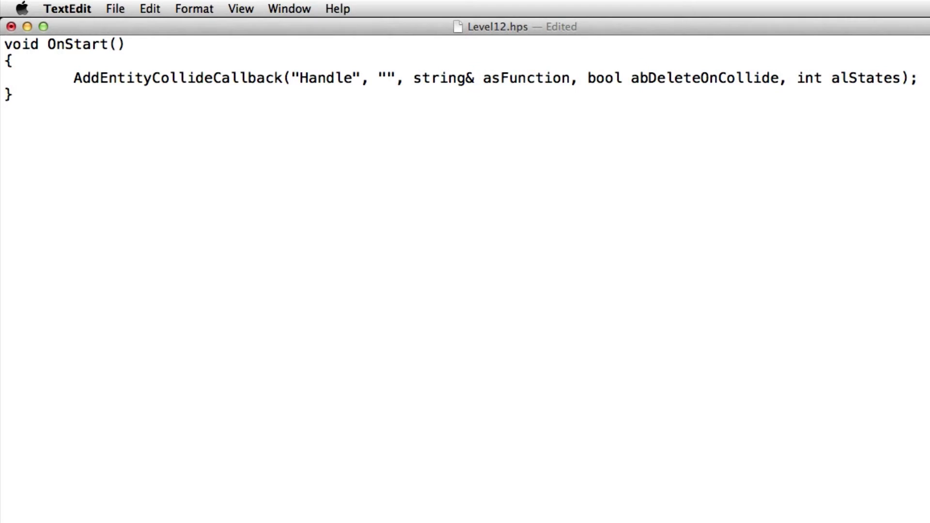
text(Moujt)
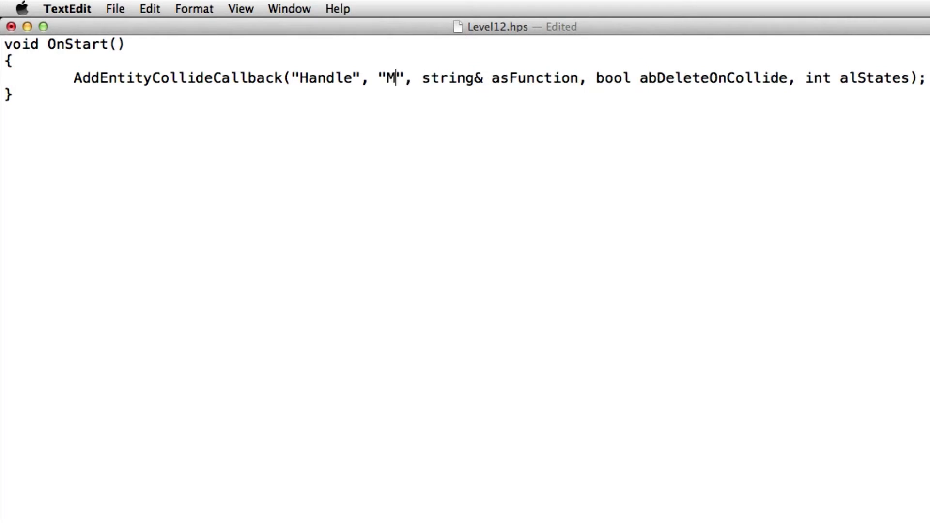
key(BackSpace)
key(BackSpace)
text(nt)
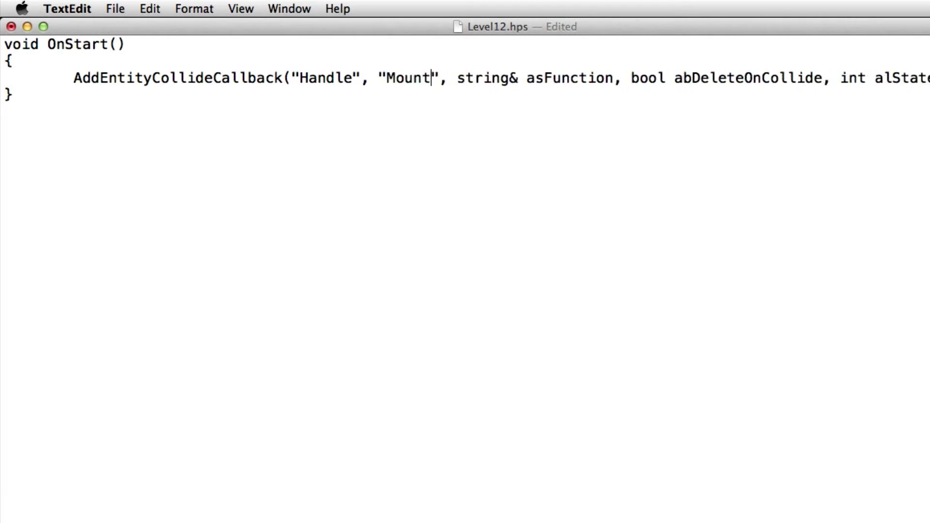
Replace the callback's asFunction argument with "AttachLever"
double_click(484, 78)
drag(484, 78, 544, 77)
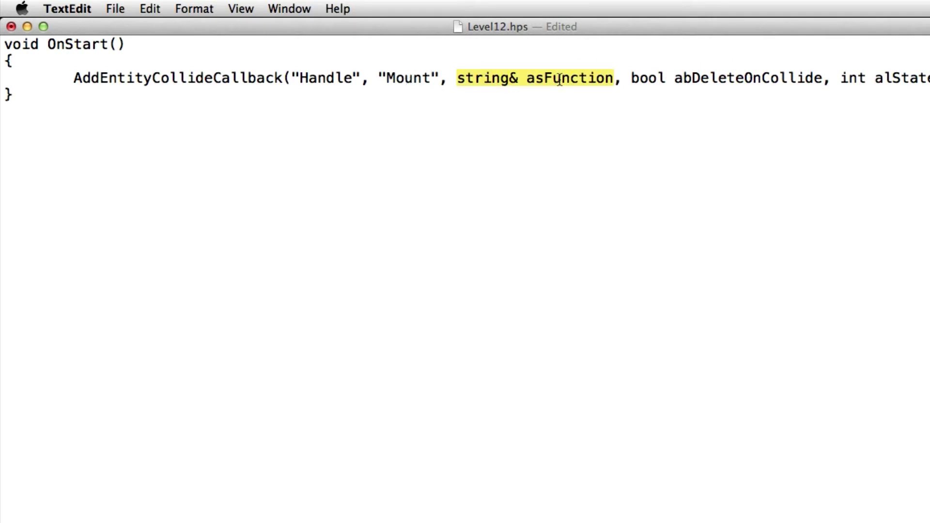
text("")
key(Left)
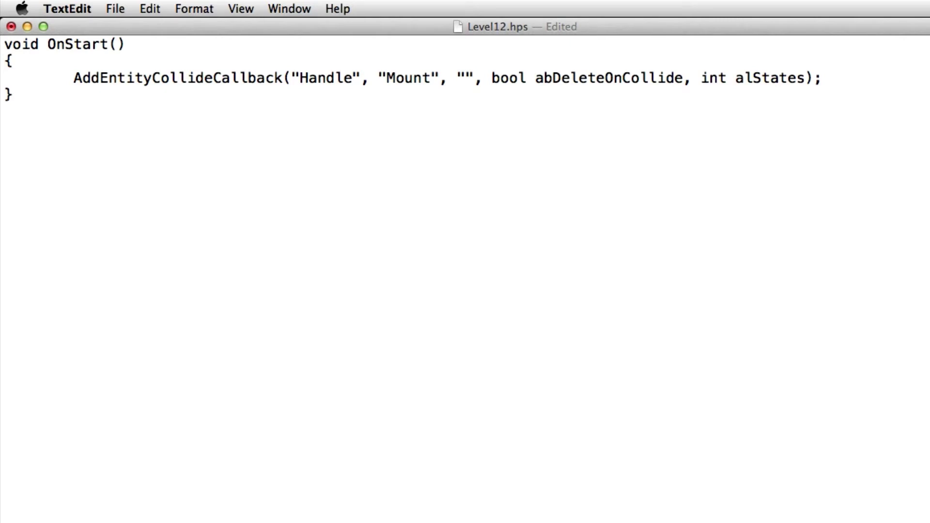
text(AttachL)
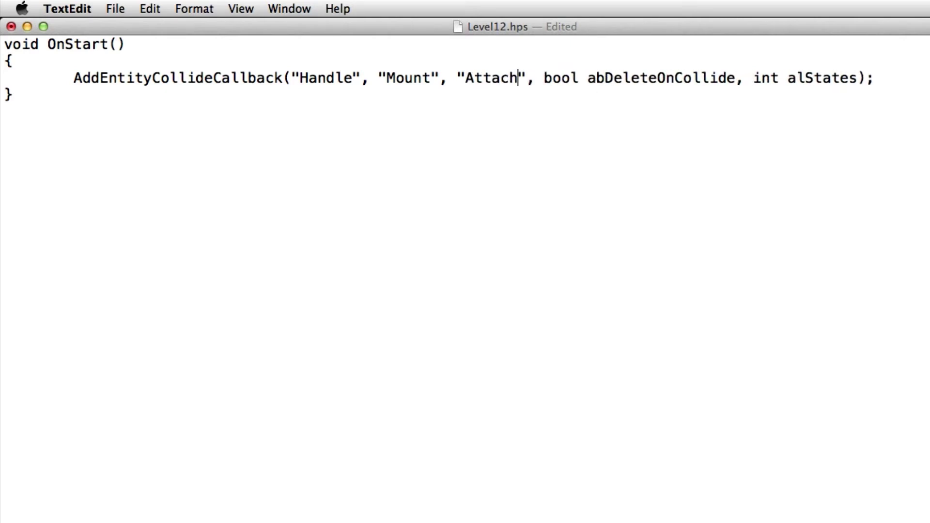
text(ever)
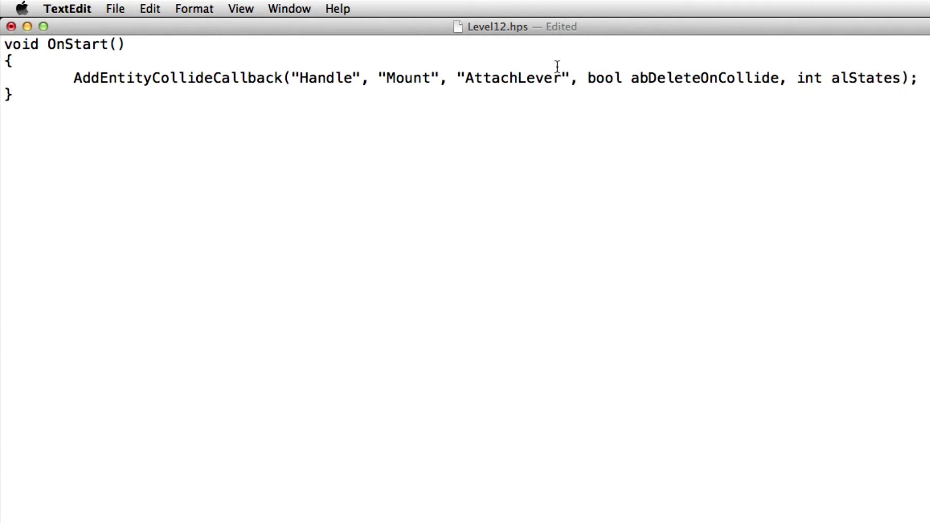
double_click(540, 77)
click(540, 77)
Set the callback's delete-on-collide argument to true and its states argument to 1
drag(592, 78, 679, 78)
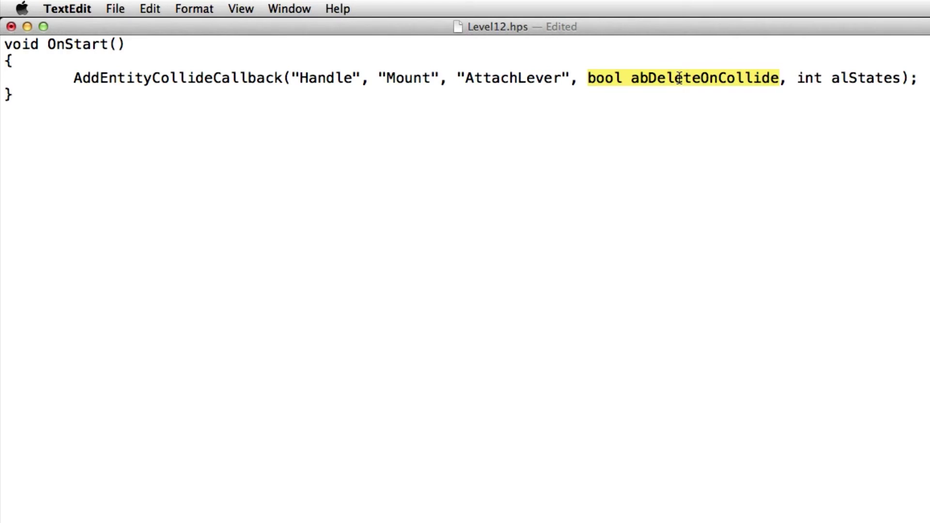
text(true)
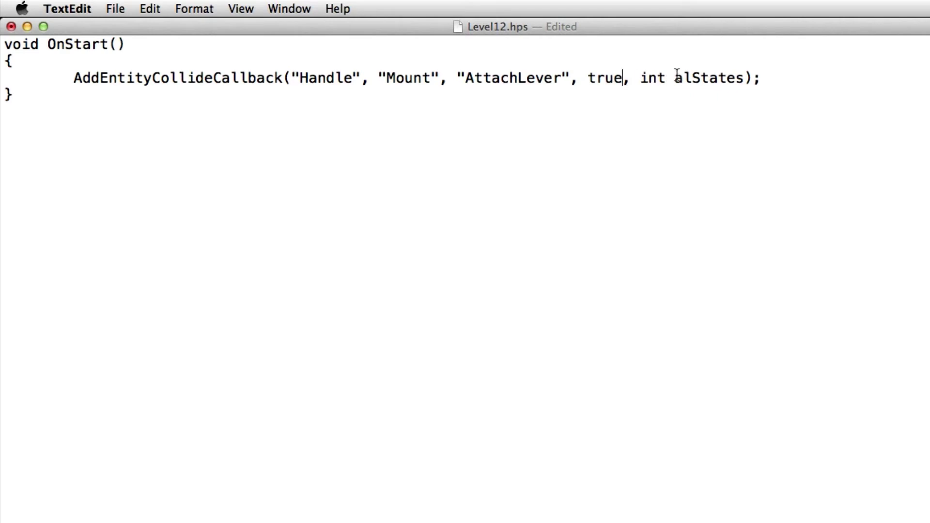
drag(652, 78, 696, 78)
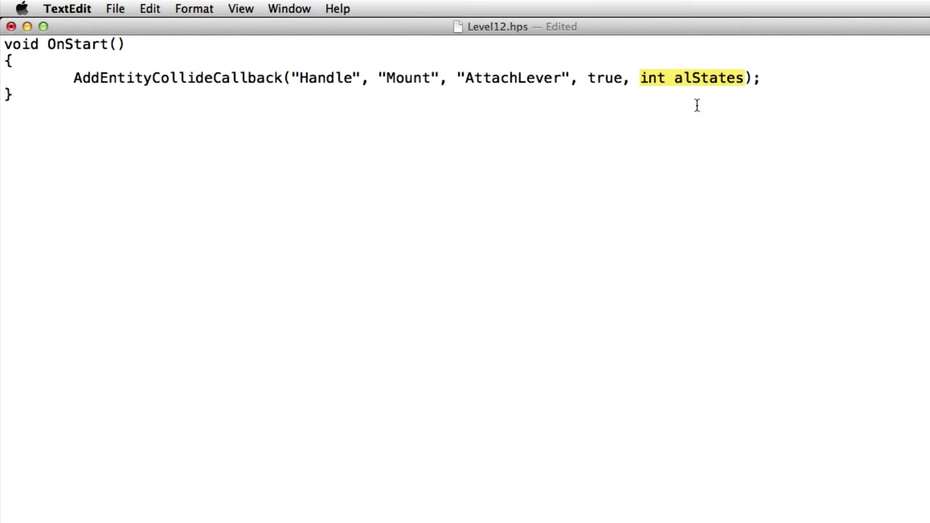
text(1)
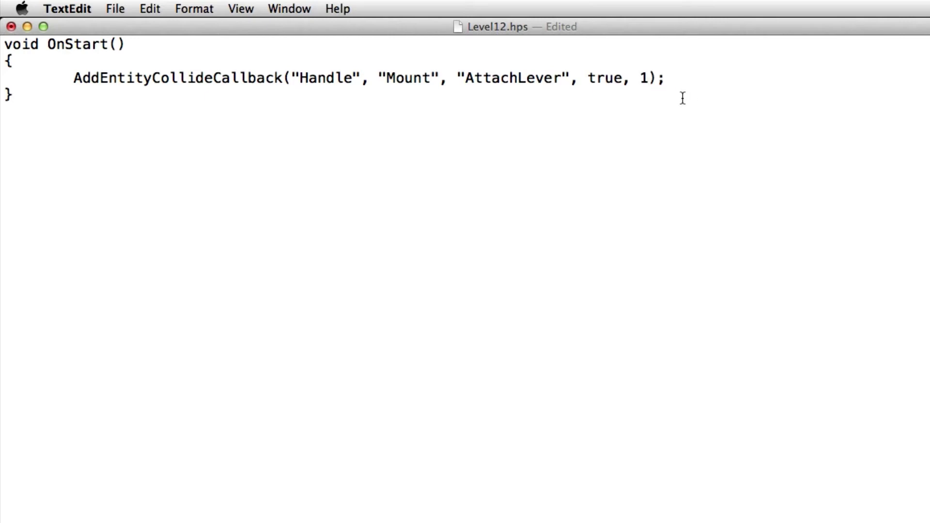
Review the finished AddEntityCollideCallback line, highlighting its function, parent and child name arguments
click(683, 79)
drag(693, 79, 65, 76)
click(65, 77)
click(501, 77)
double_click(504, 78)
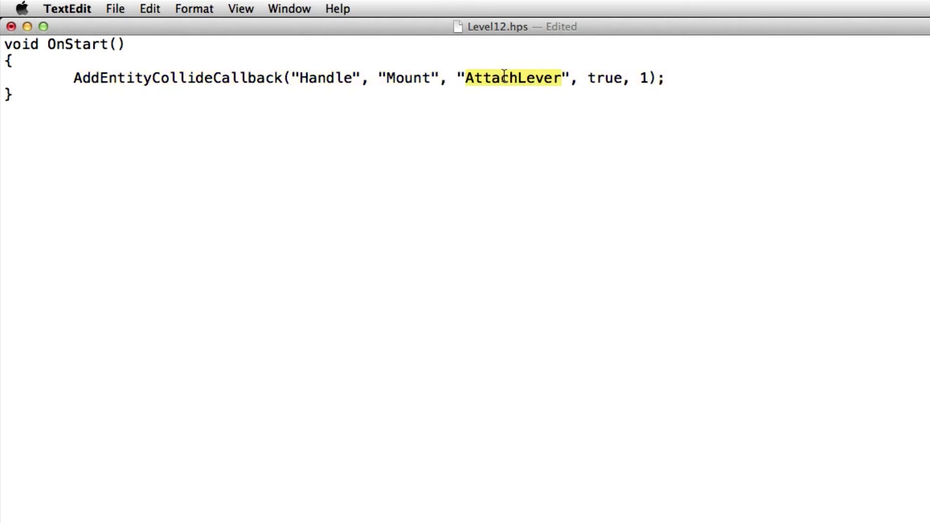
double_click(346, 78)
double_click(413, 77)
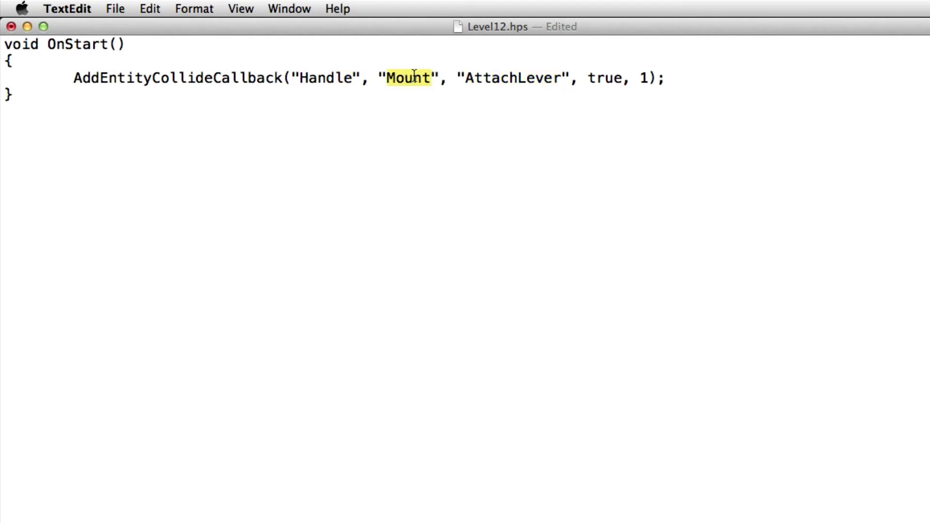
Change the collide callback's child name to "AreaConnect" and save Level12.hps
click(414, 76)
double_click(411, 81)
text(Area)
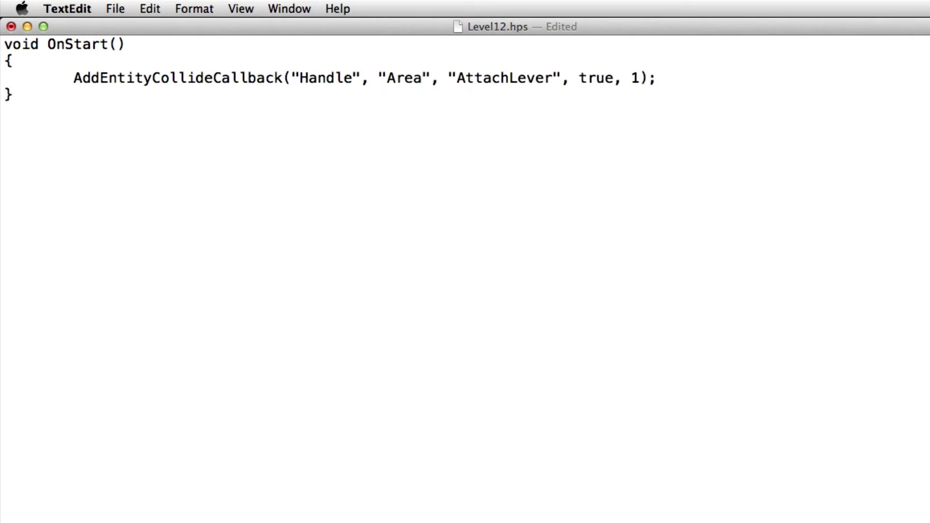
key(super+Tab)
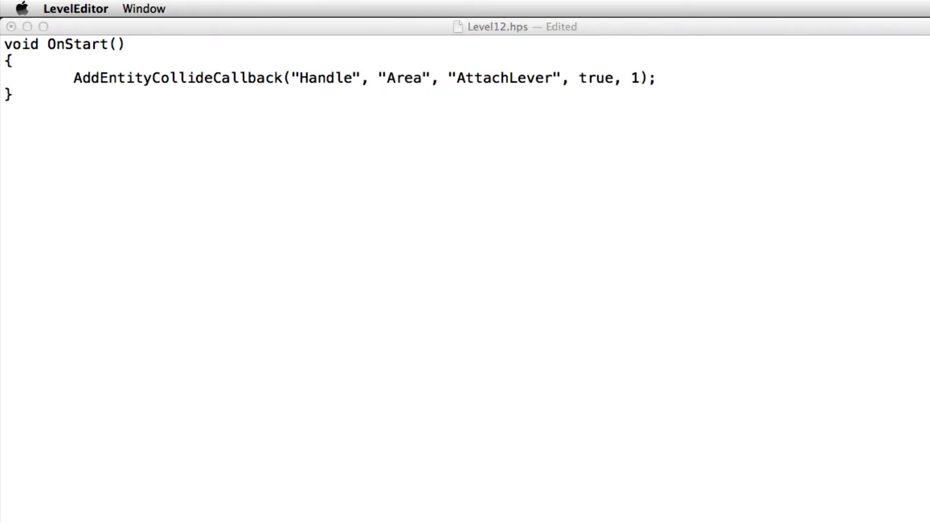
key(super+Tab)
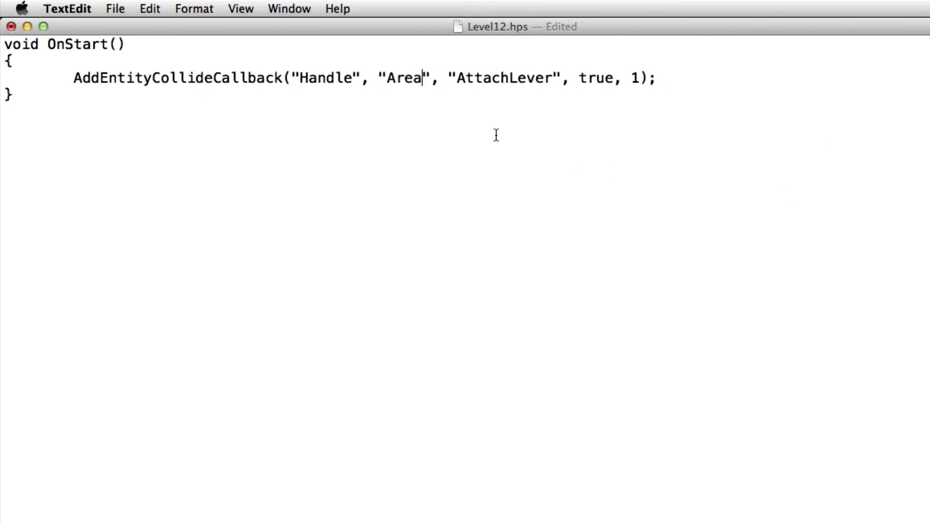
text(Connect)
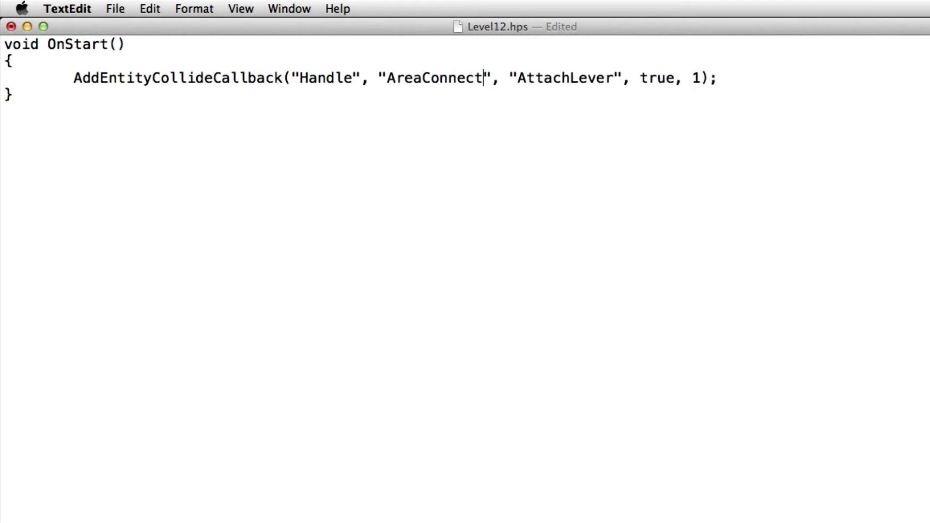
key(super+s)
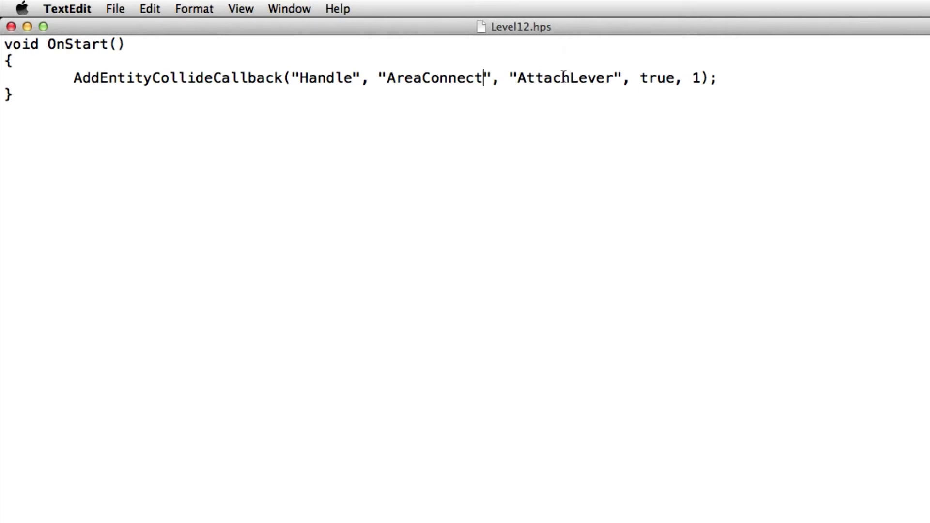
Below OnStart, write the header of a new function, void AttachLever(), leaving a blank line between them
shift+click(725, 78)
click(414, 79)
click(179, 146)
key(Return)
key(Return)
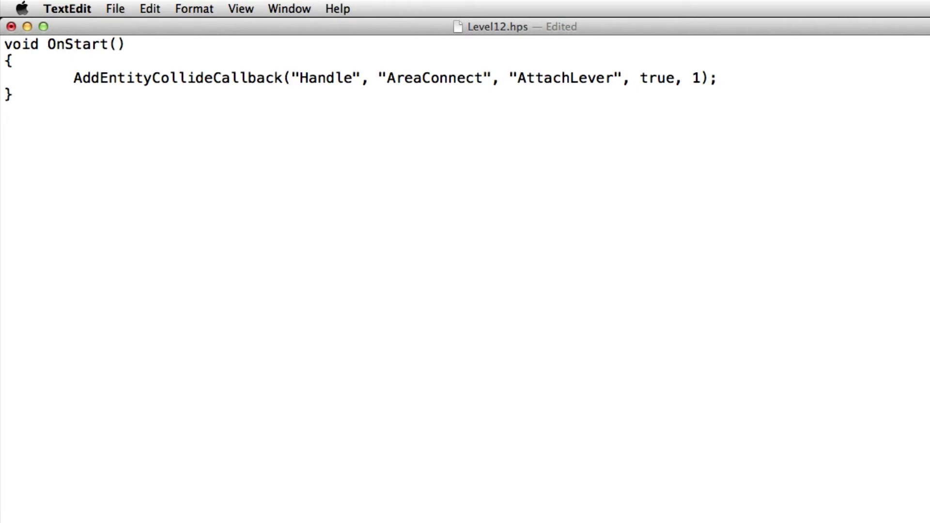
text(void Attac)
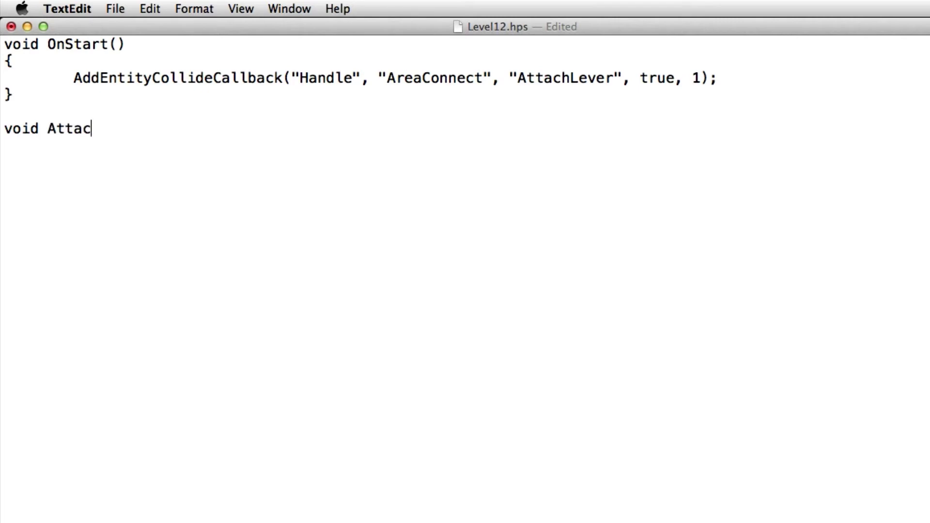
text(hLever())
key(Left)
key(Right)
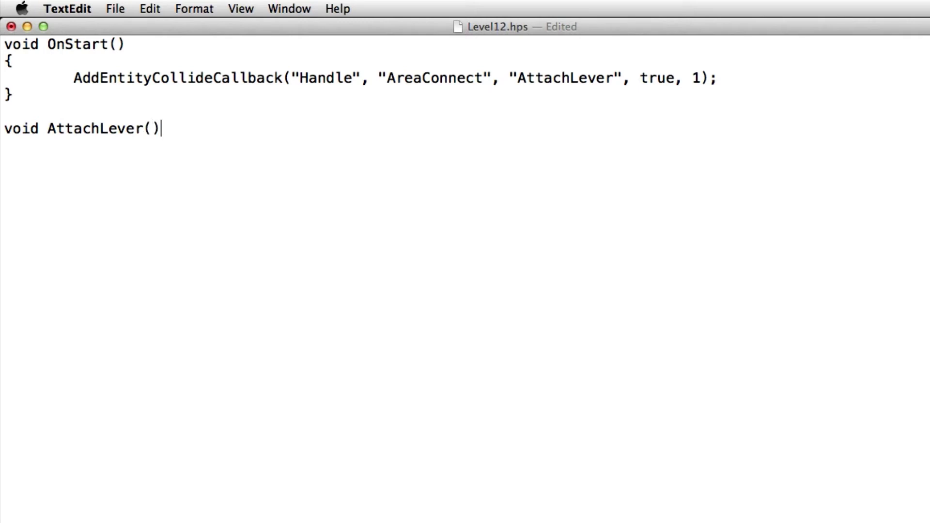
key(Left)
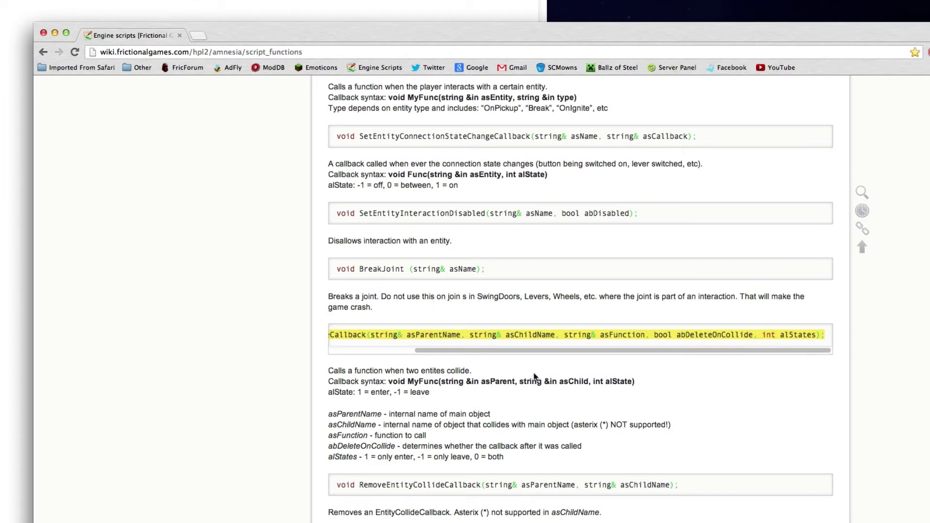
Copy the collide callback parameters (string &in asParent, string &in asChild, int alState) from the Engine scripts wiki page into AttachLever's parentheses
drag(439, 383, 635, 383)
key(super+c)
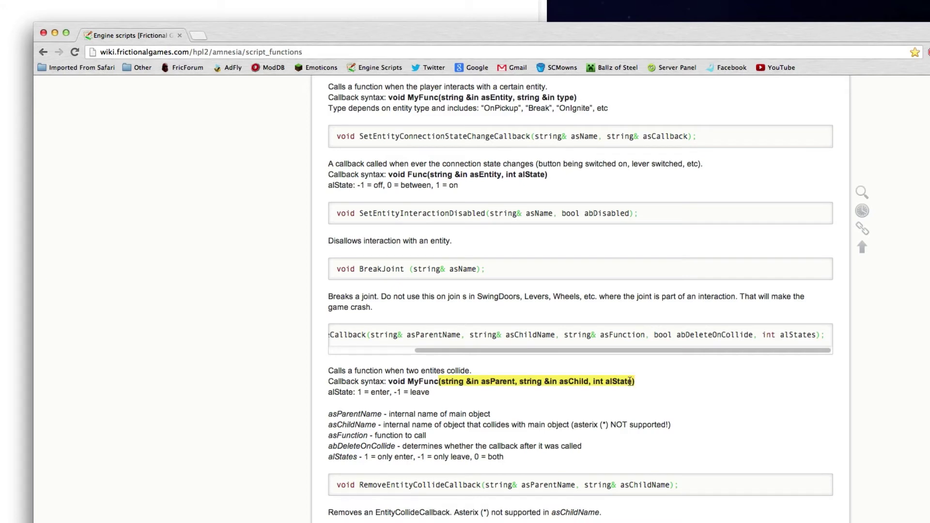
click(52, 97)
drag(162, 128, 142, 127)
key(super+v)
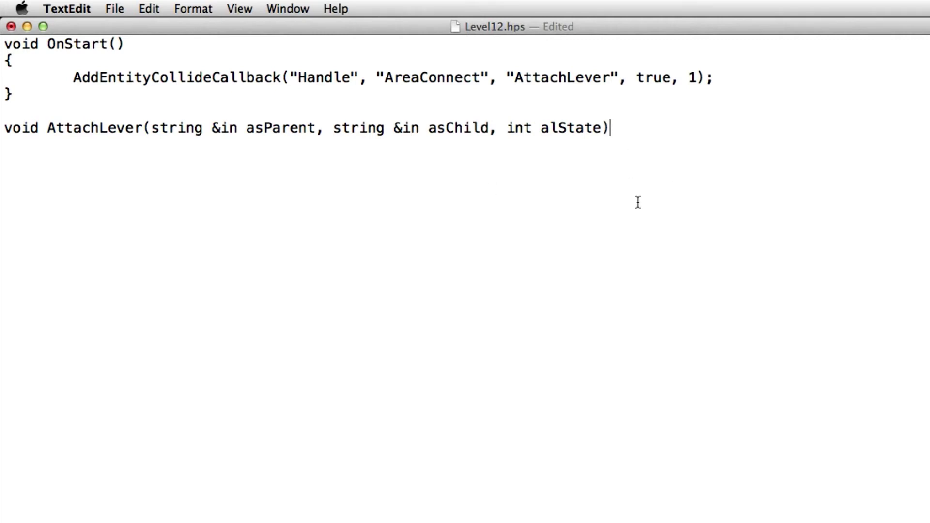
Add opening and closing braces under the AttachLever header with an indented line between them
key(Return)
text({)
key(Return)
key(Return)
text(})
key(Up)
key(Tab)
Write a SetEntityActive call in AttachLever with "Lever" as its first argument, followed by a comma
text(SetE)
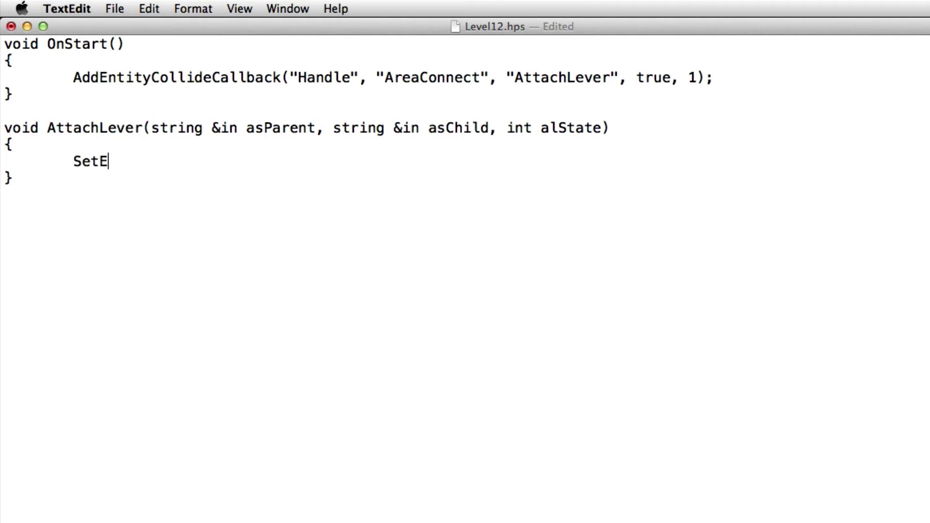
text(ntityActive();)
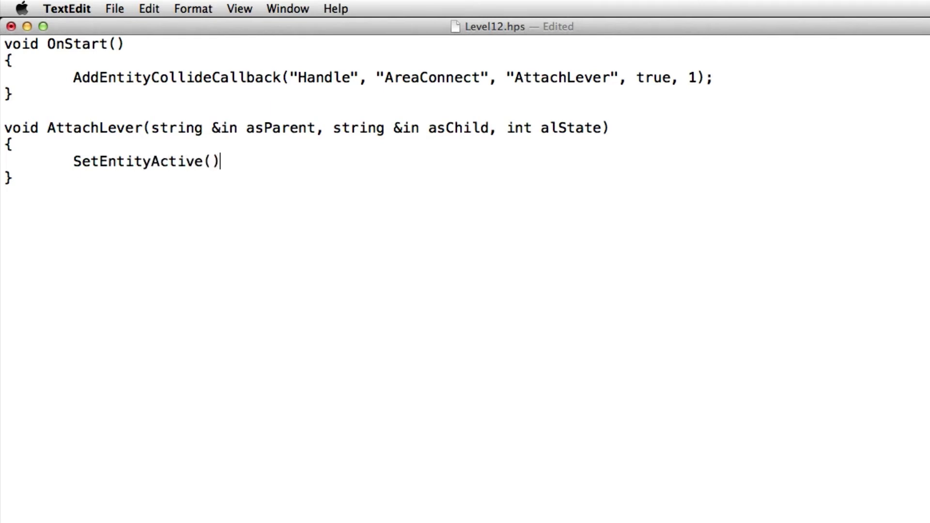
key(Left)
key(Left)
text("")
key(Left)
text(,)
key(Left)
key(Left)
key(Left)
text(Lever)
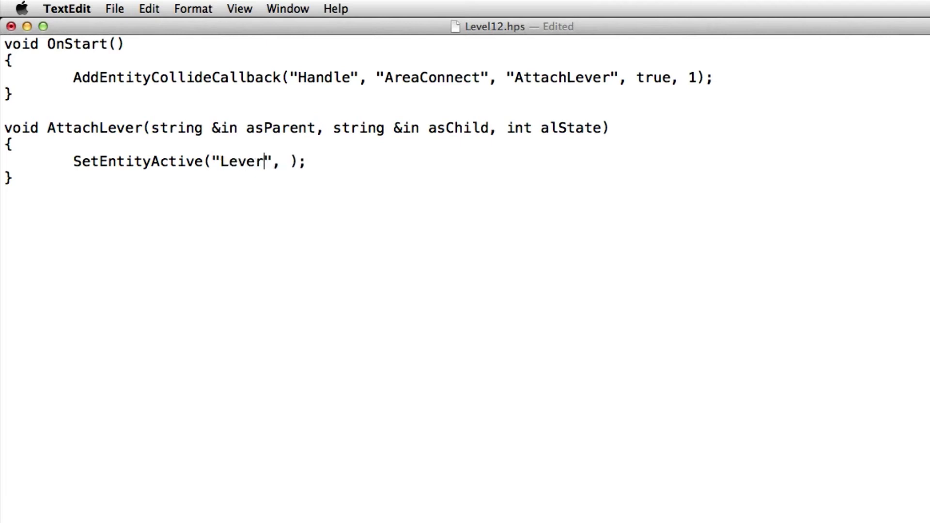
Set the second argument of the "Lever" SetEntityActive call to true
key(Right)
key(Right)
key(Right)
text(true)
key(Right)
key(Right)
After a blank line, add a second SetEntityActive call with asParent as its first argument
key(Return)
key(Return)
key(Tab)
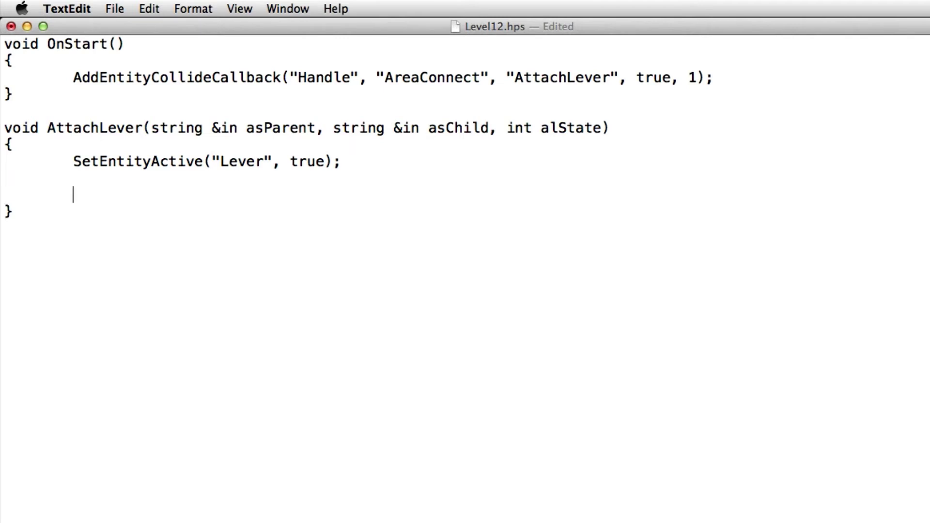
text(SetEntityA)
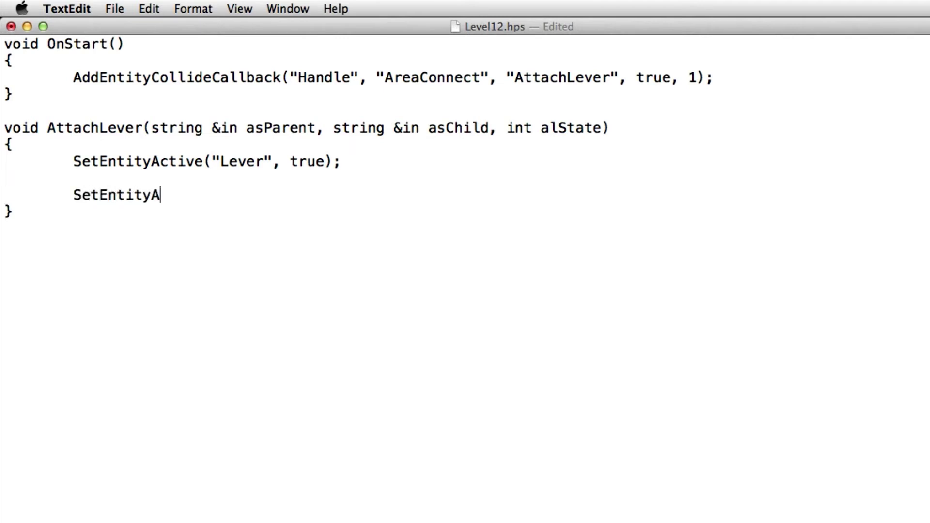
text(ctive();)
key(Left)
key(Left)
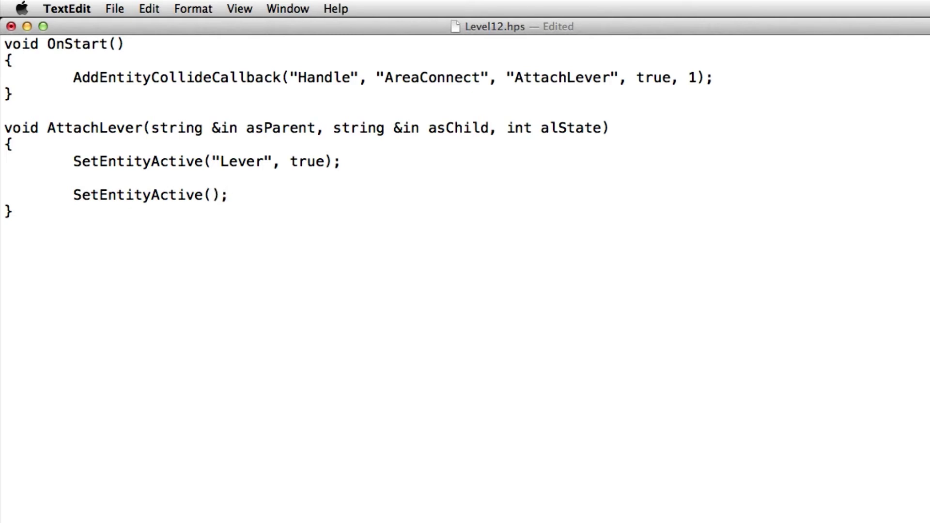
text(asParent)
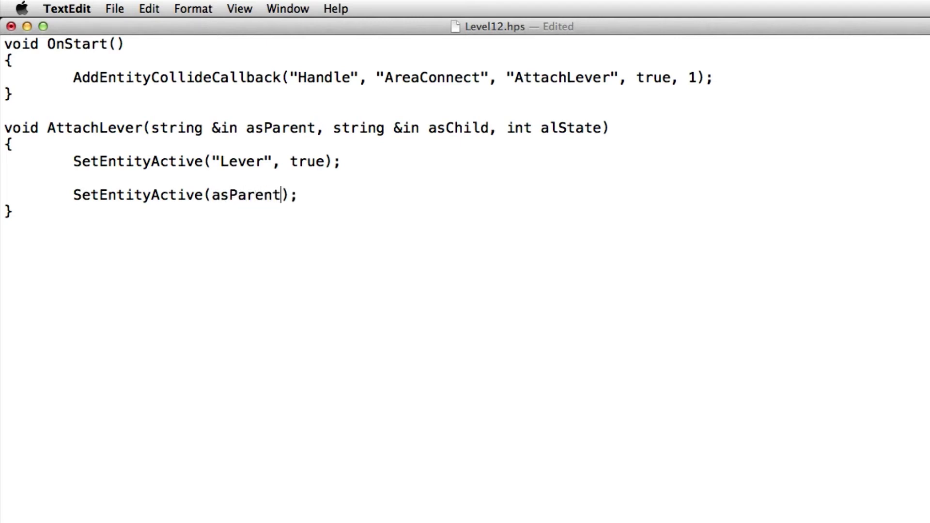
Compare asParent in the new call with the AttachLever parameter and the "Handle" argument of the collide callback
double_click(259, 190)
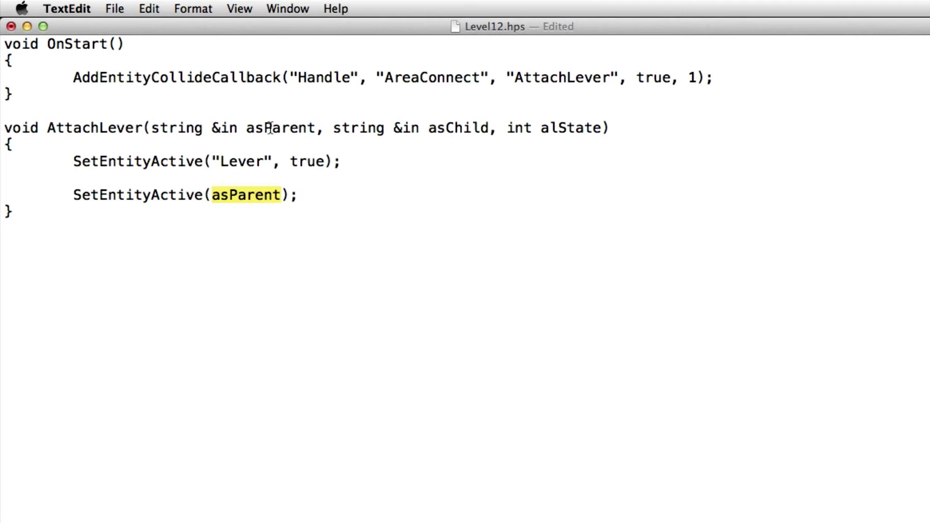
click(238, 193)
click(263, 129)
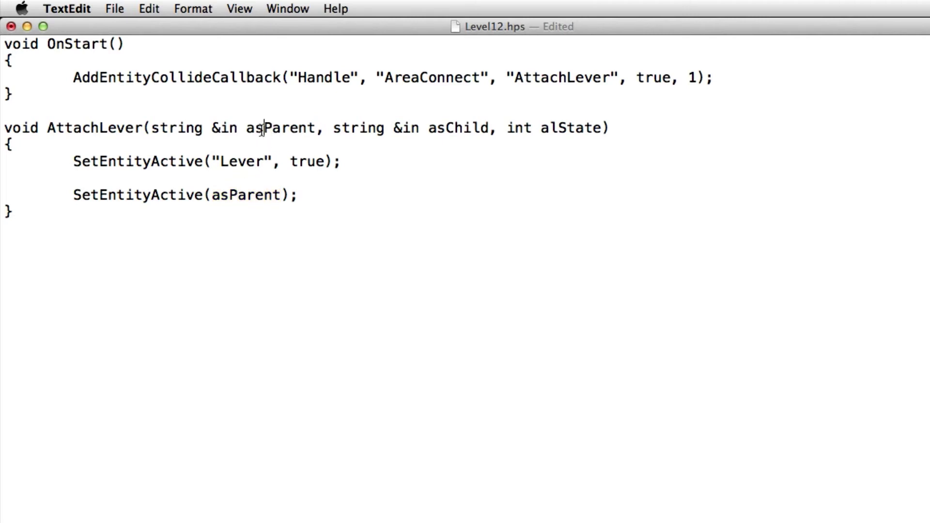
double_click(262, 129)
drag(290, 78, 358, 77)
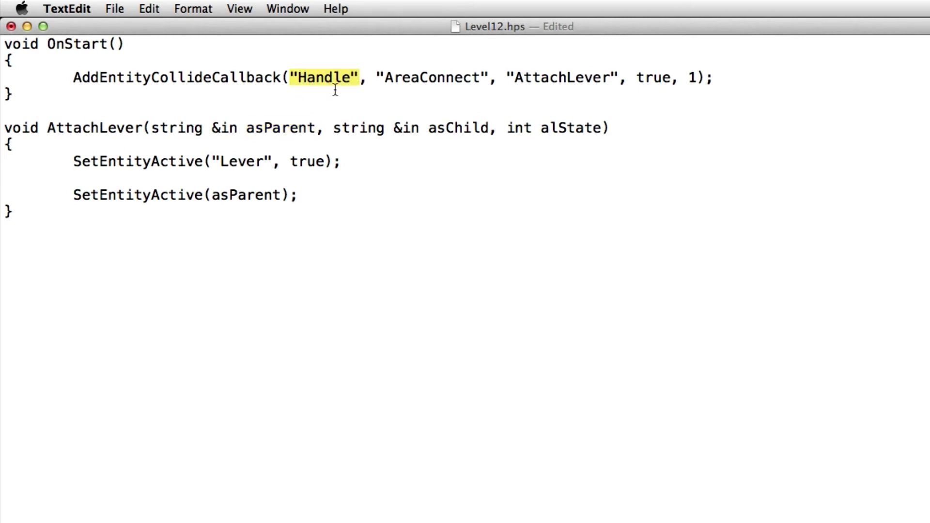
double_click(263, 193)
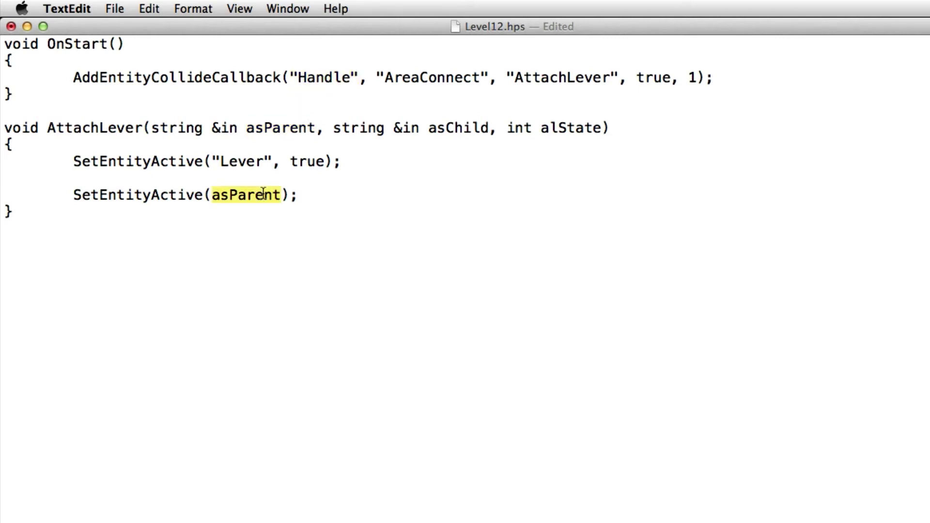
drag(291, 78, 359, 78)
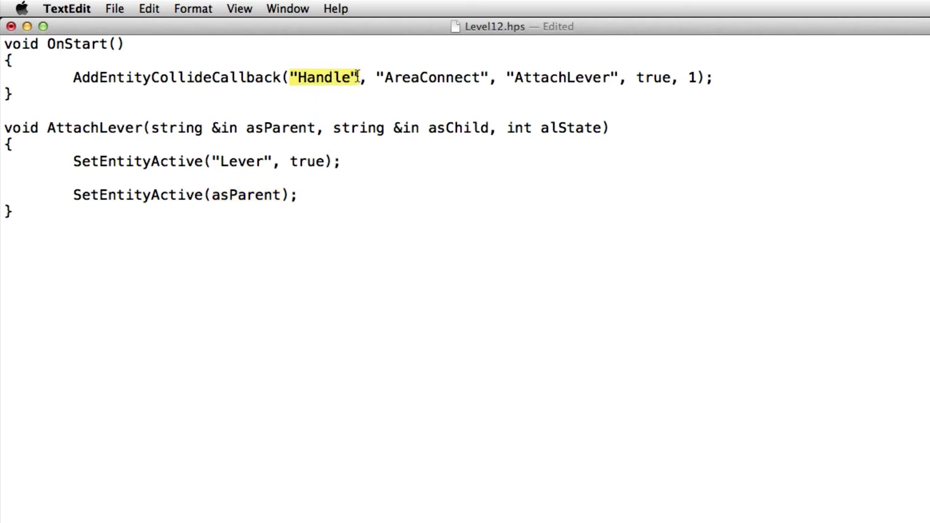
click(358, 78)
Add false as the second argument of the asParent SetEntityActive call
click(282, 194)
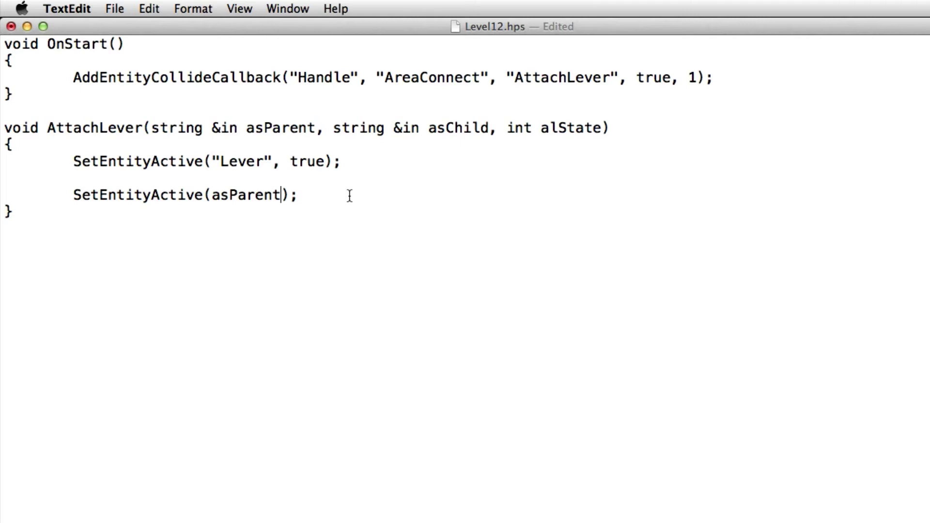
text(,)
text(false)
Duplicate the SetEntityActive(asParent, false) line directly below and replace asParent in the copy with "Mount"
drag(380, 192, 1, 189)
key(super+c)
key(Right)
key(Return)
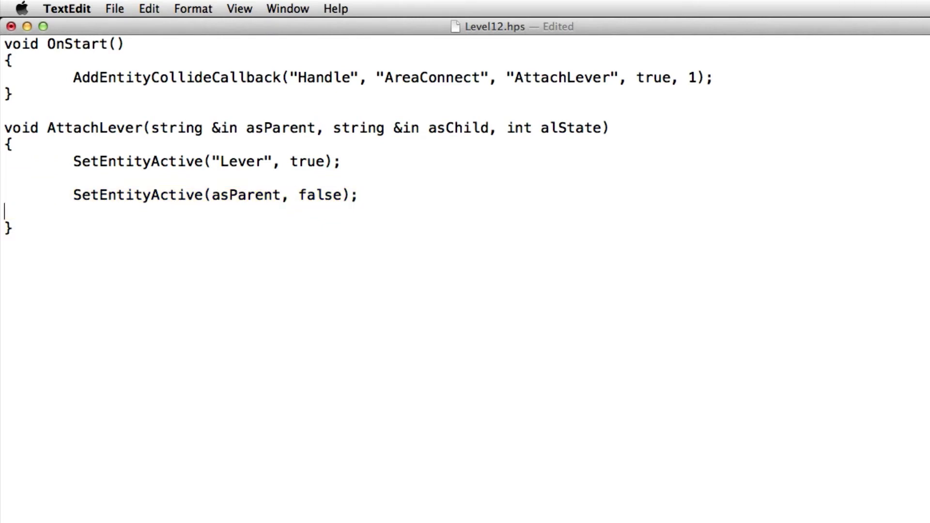
key(super+v)
double_click(241, 211)
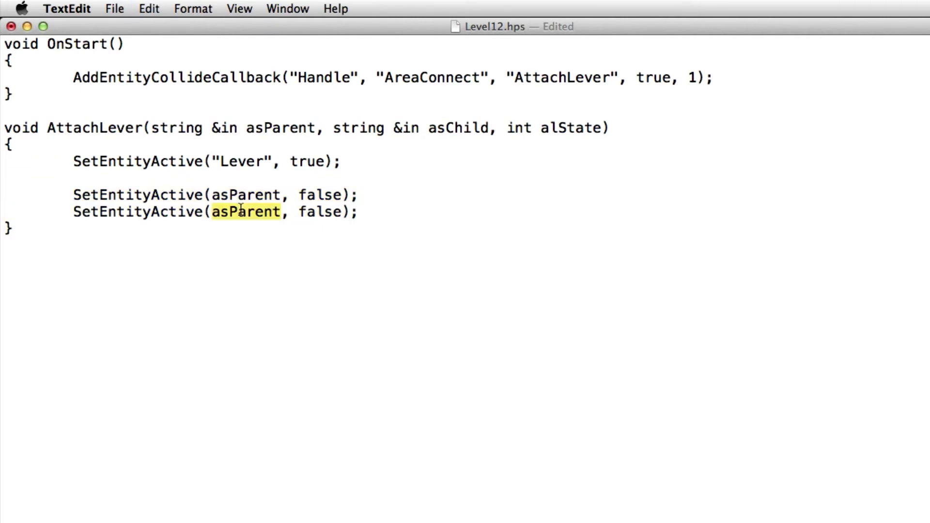
text("")
key(Left)
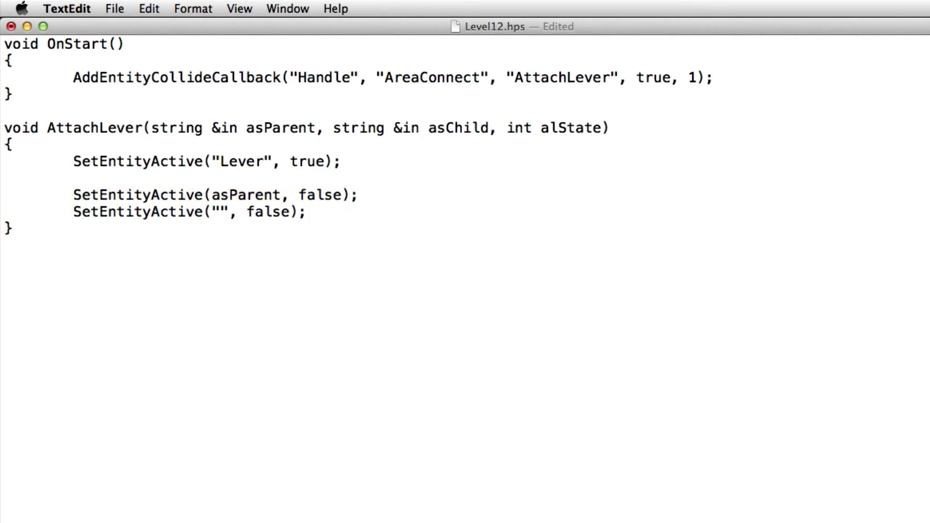
text(Mount)
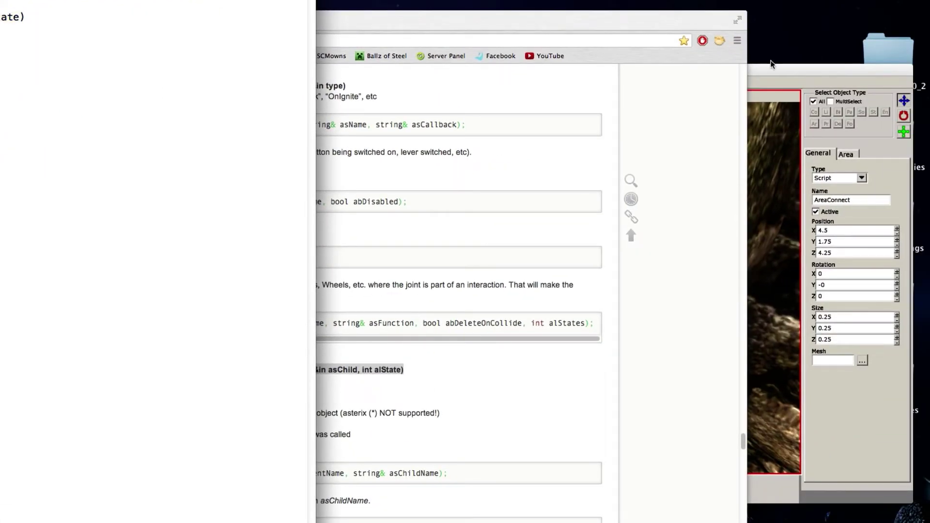
Switch to the HPL Level Editor and check the names of the loose handle, the mount and the lever
click(772, 64)
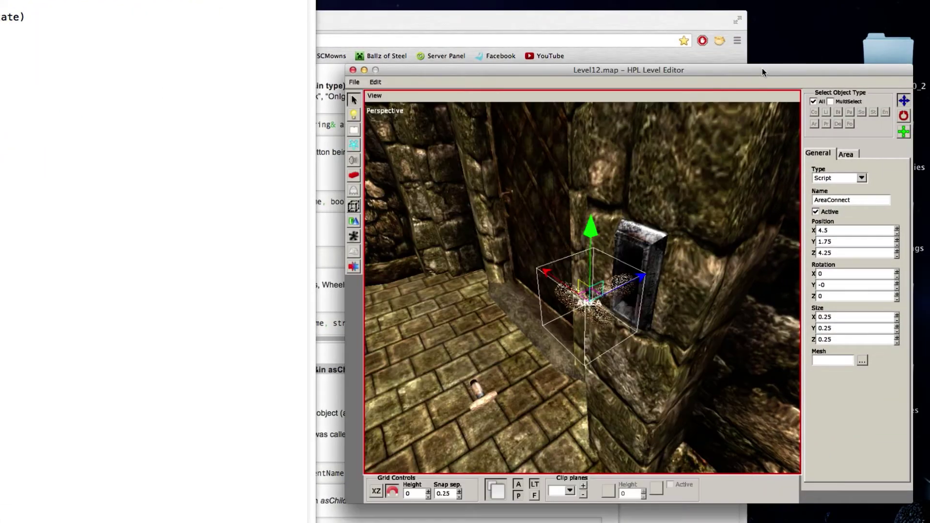
click(487, 401)
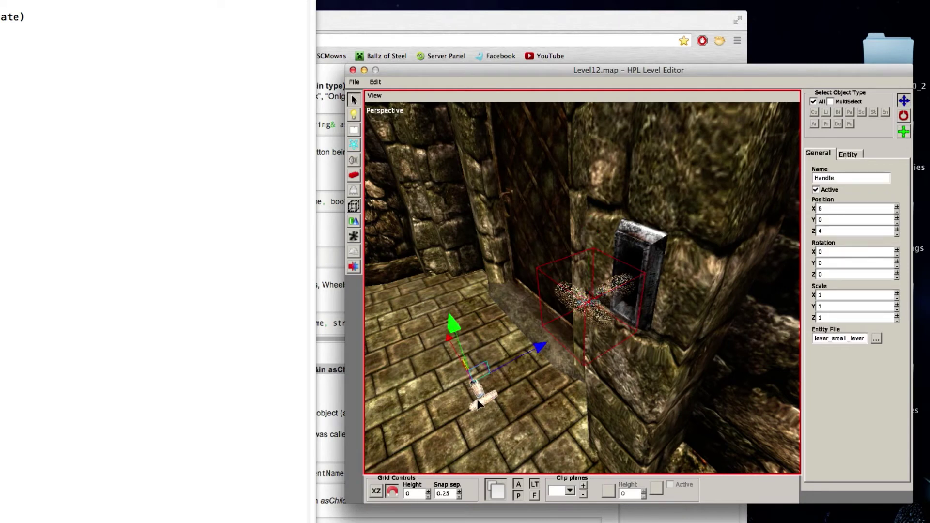
click(639, 243)
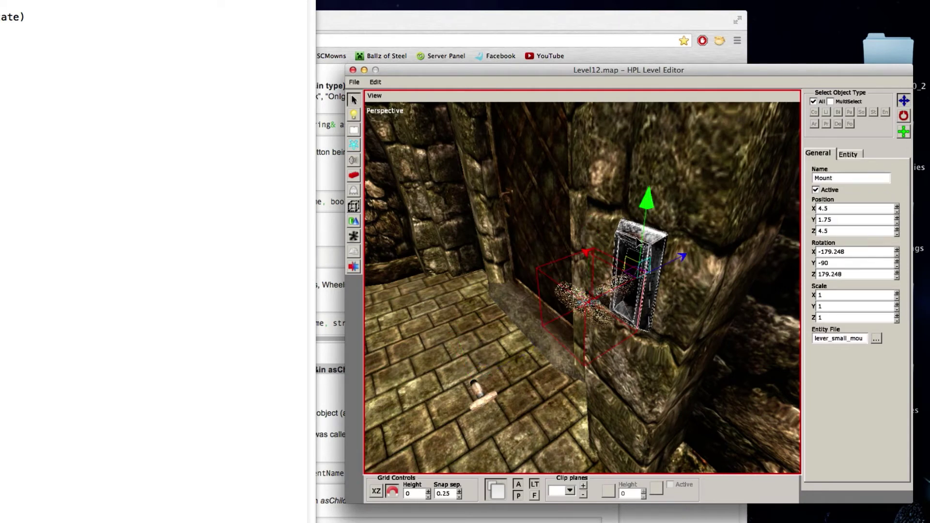
click(602, 320)
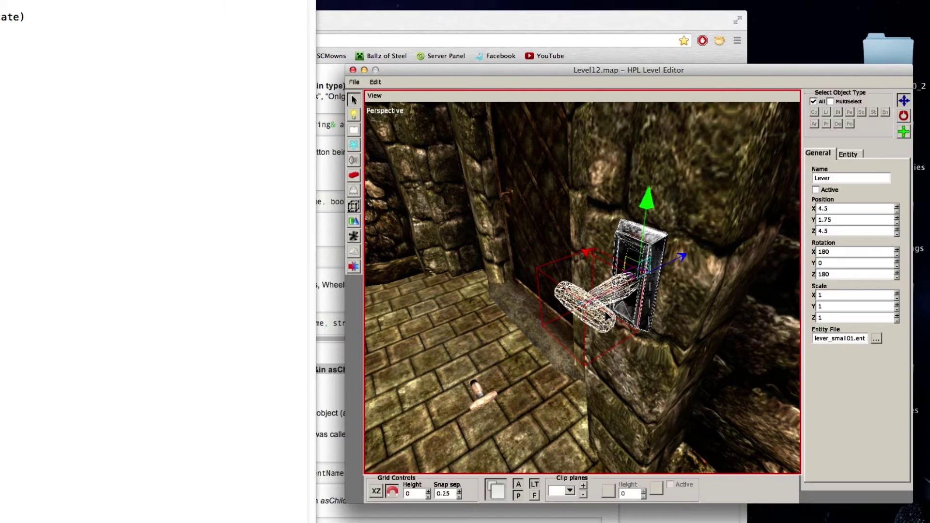
Inspect the area around the door and mount, and select the inactive Lever entity again
click(538, 418)
alt+drag(546, 373, 640, 339)
scroll(581, 324, down, 5)
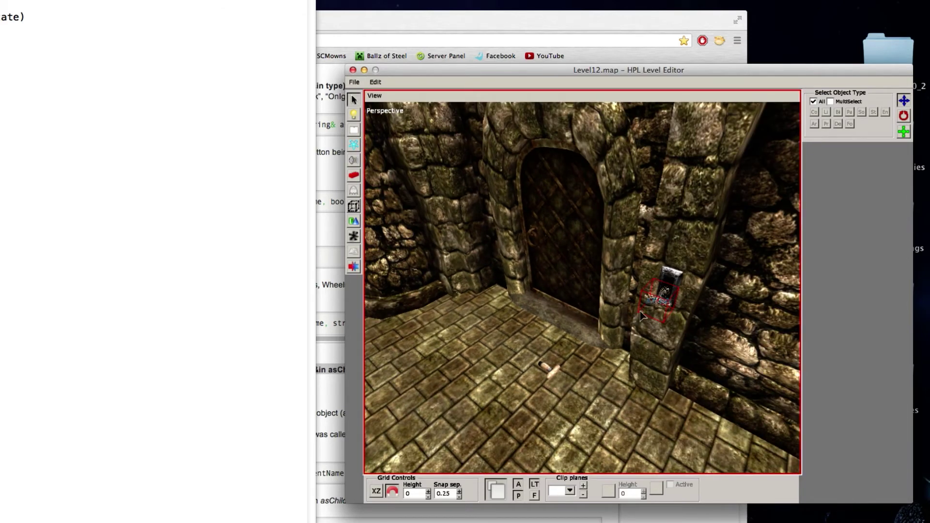
alt+drag(640, 311, 635, 300)
scroll(652, 355, up, 3)
alt+drag(652, 355, 628, 354)
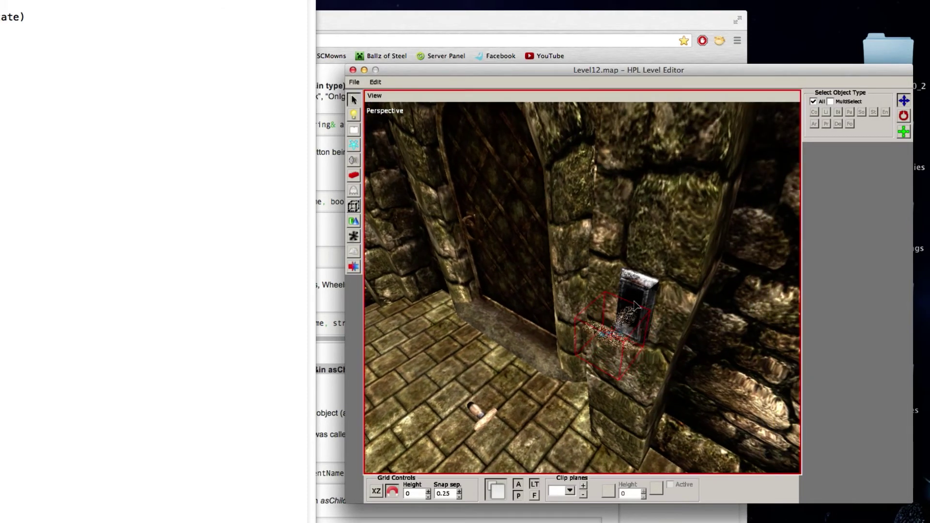
click(635, 298)
click(623, 345)
click(616, 350)
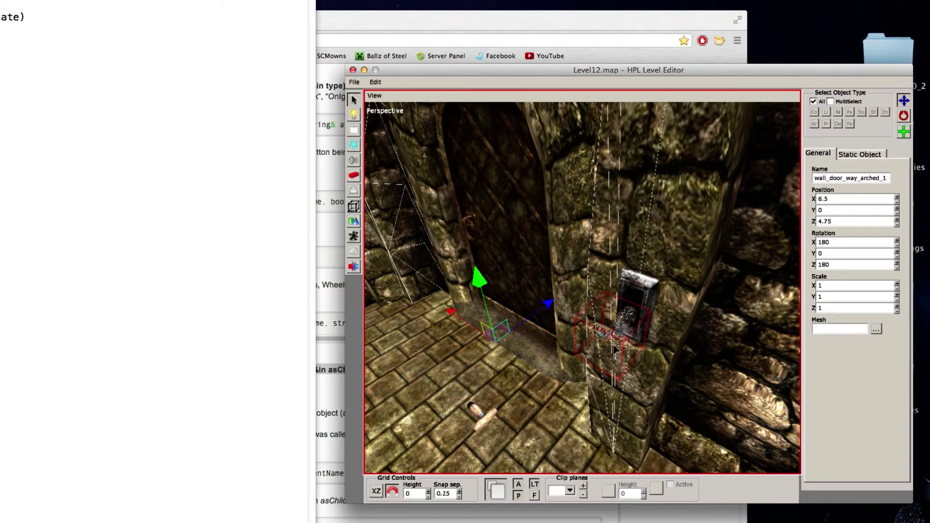
click(615, 351)
alt+drag(631, 364, 611, 351)
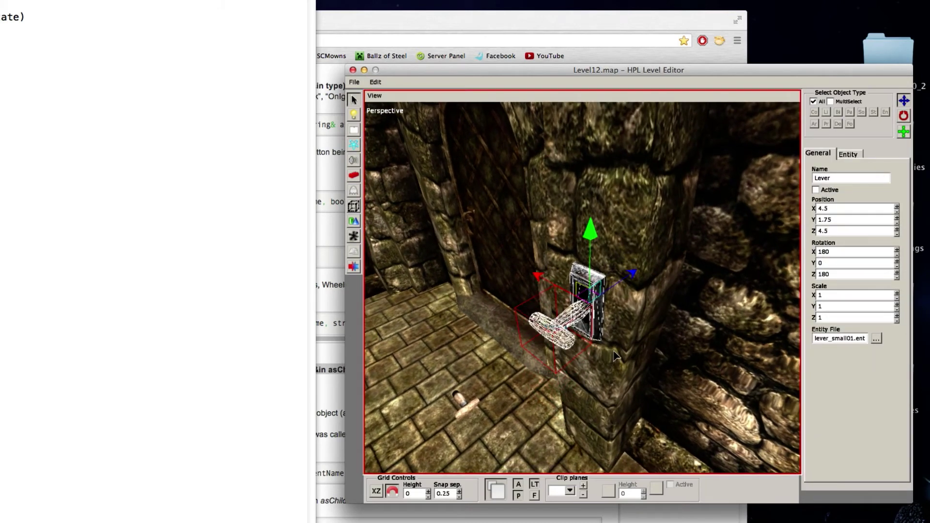
Open the Lever's entity properties and examine its ConnectionStateChangeCallback value and the callback syntax
click(849, 157)
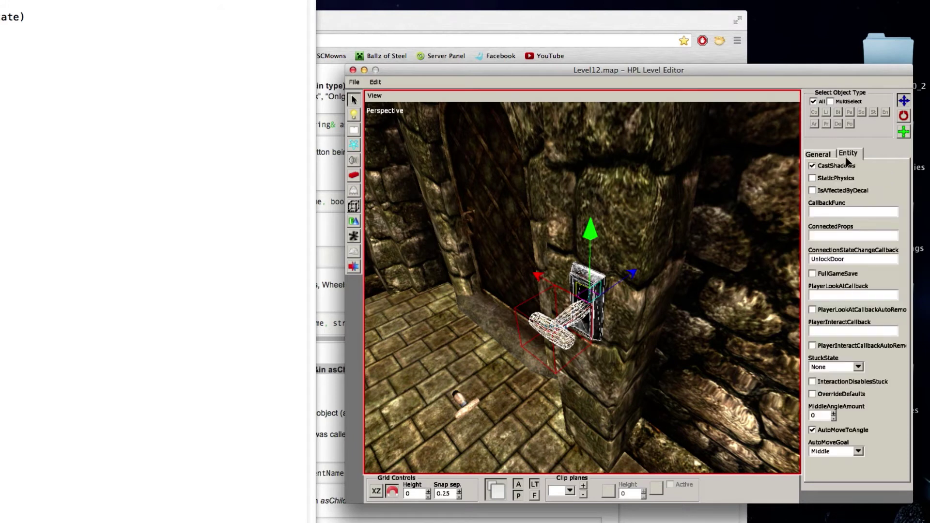
click(867, 259)
click(866, 260)
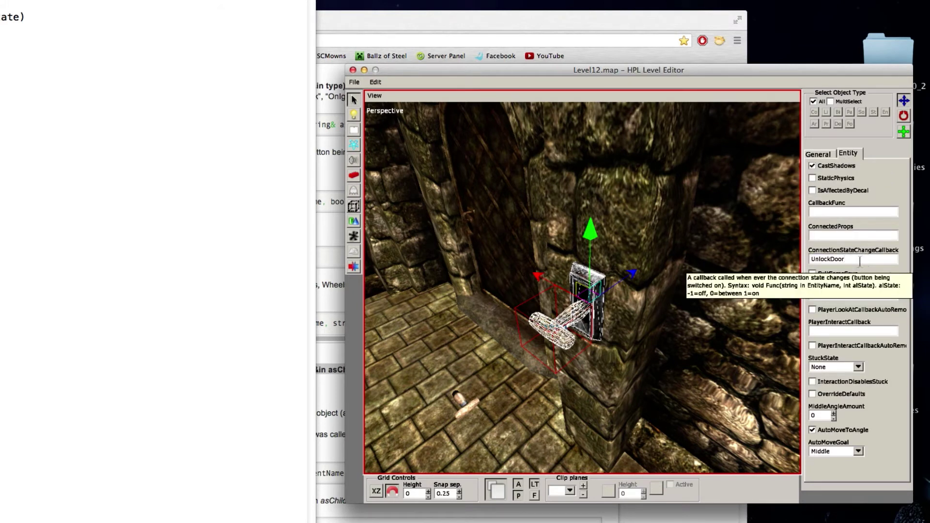
double_click(851, 260)
click(853, 261)
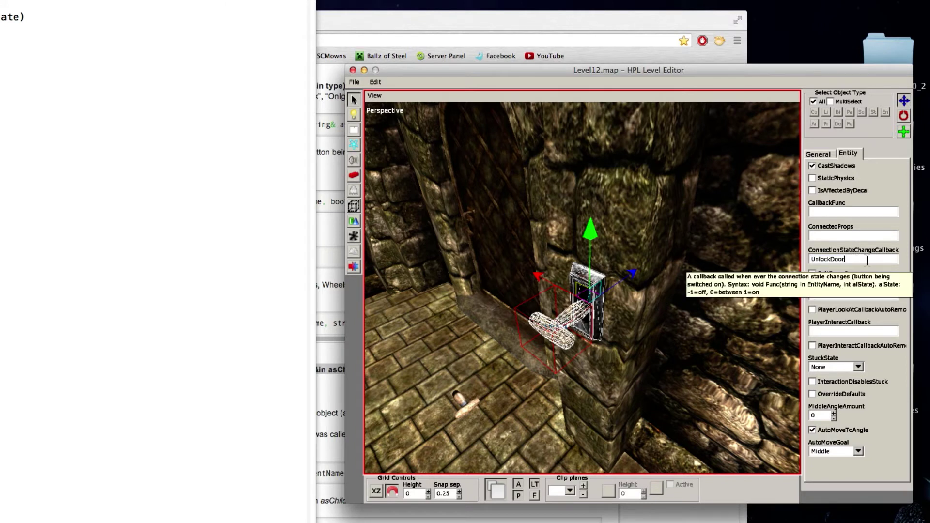
Switch to the Level12.hps script in TextEdit and add an empty void UnlockDoor() function below AttachLever
drag(845, 260, 814, 260)
click(851, 260)
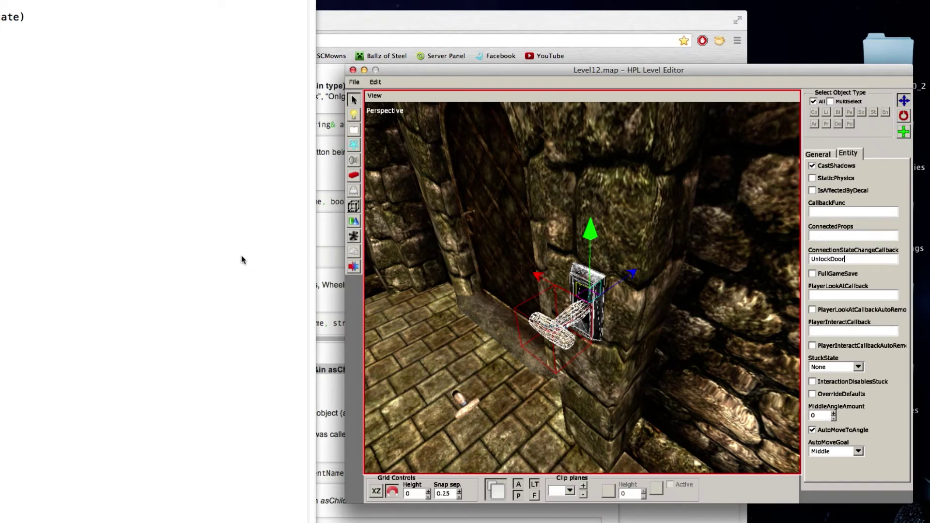
click(126, 256)
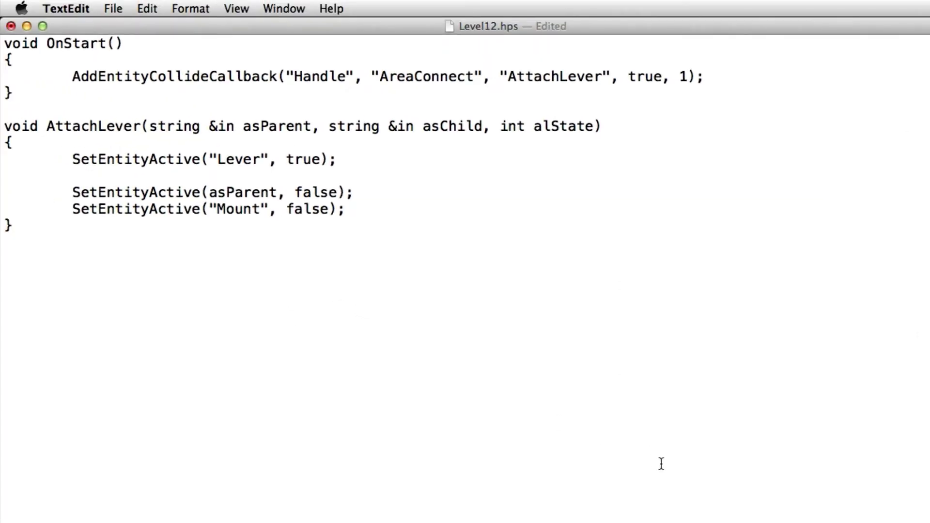
key(Return)
key(Return)
text(void Unlo)
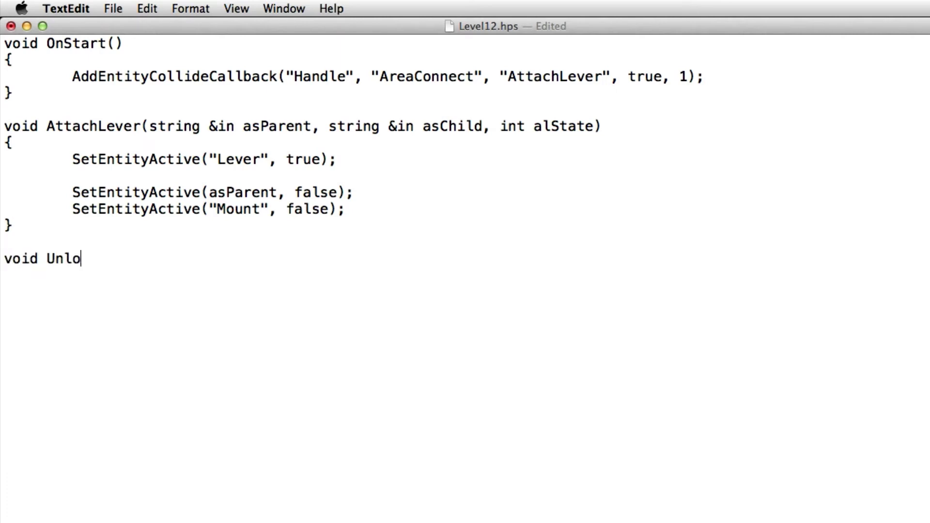
text(ckDoor)
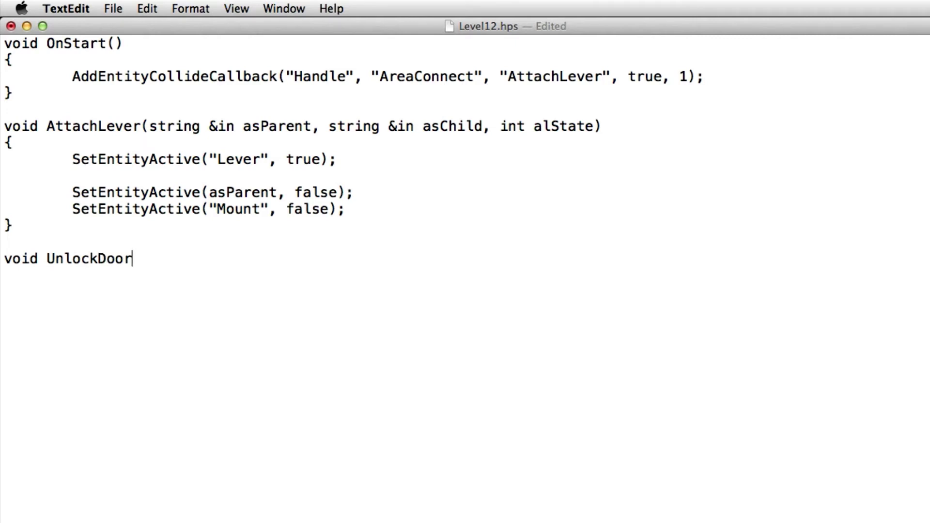
text(())
key(Left)
Switch to the HPL Level Editor and check the callback syntax for the lever's ConnectionStateChangeCallback
key(super+Tab)
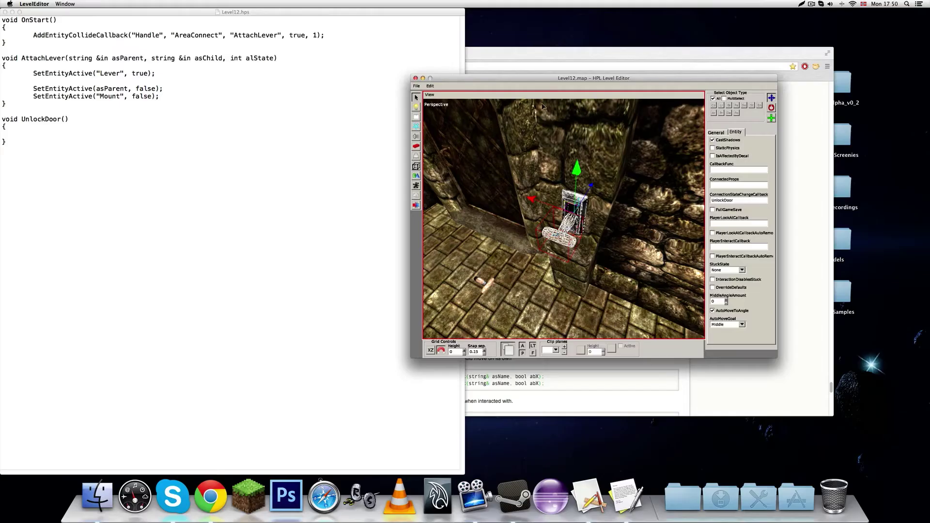
alt+drag(569, 163, 594, 267)
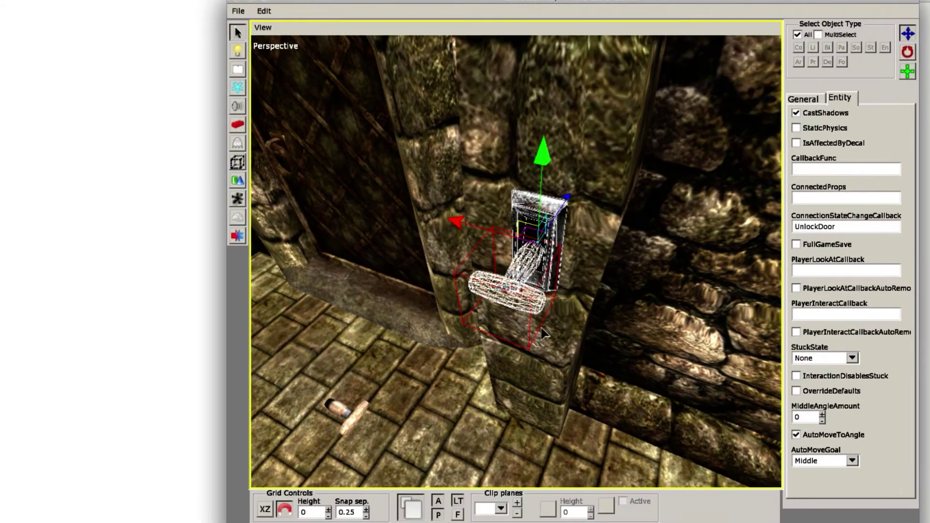
alt+drag(541, 327, 562, 332)
mouse_move(848, 223)
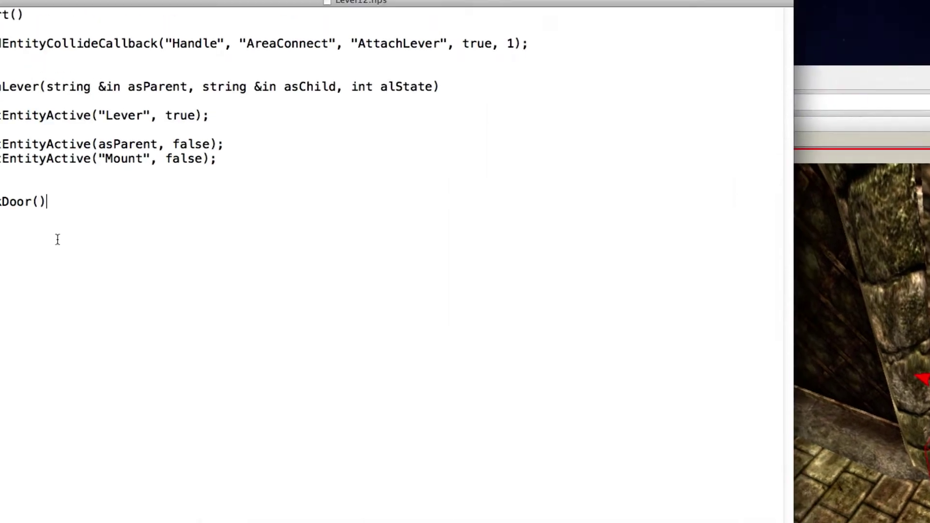
Back in the Level12.hps script, give UnlockDoor the parameters string &in asEntity, int alState
drag(130, 224, 117, 225)
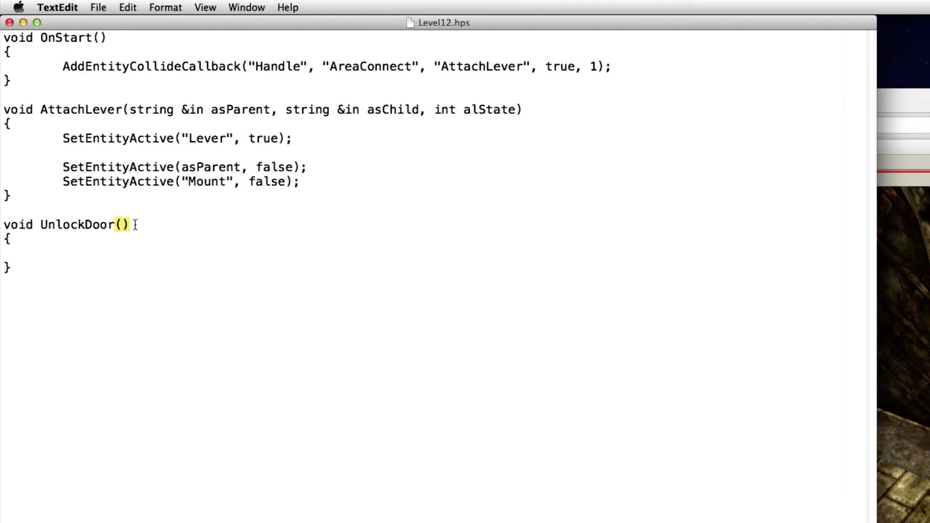
key(Left)
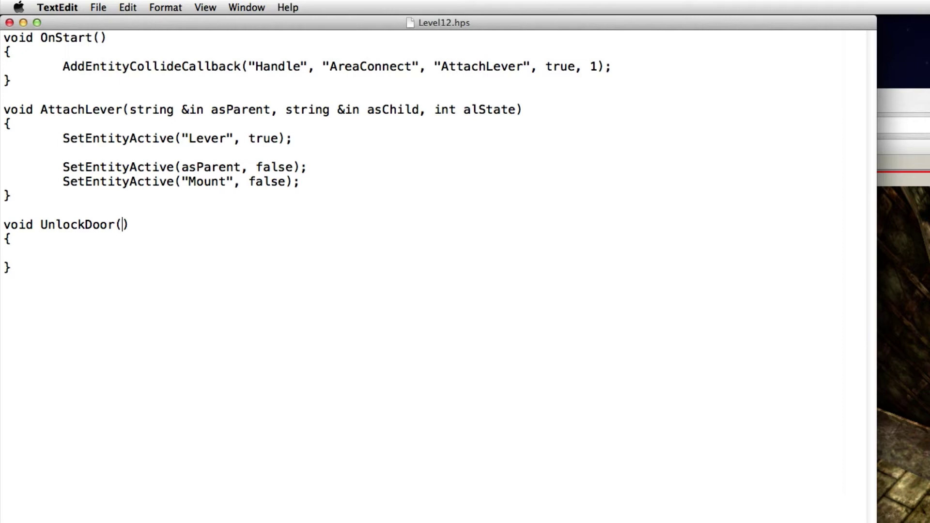
text(string &in )
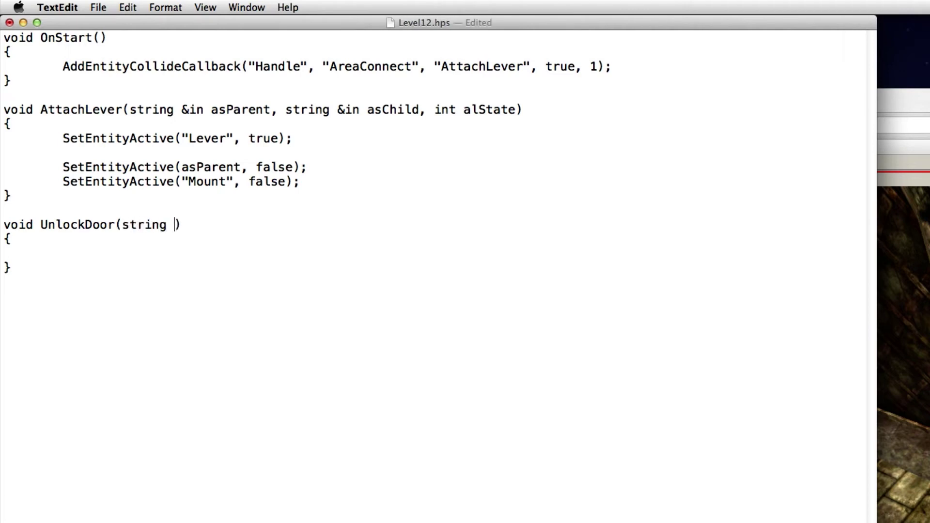
text(asEntity)
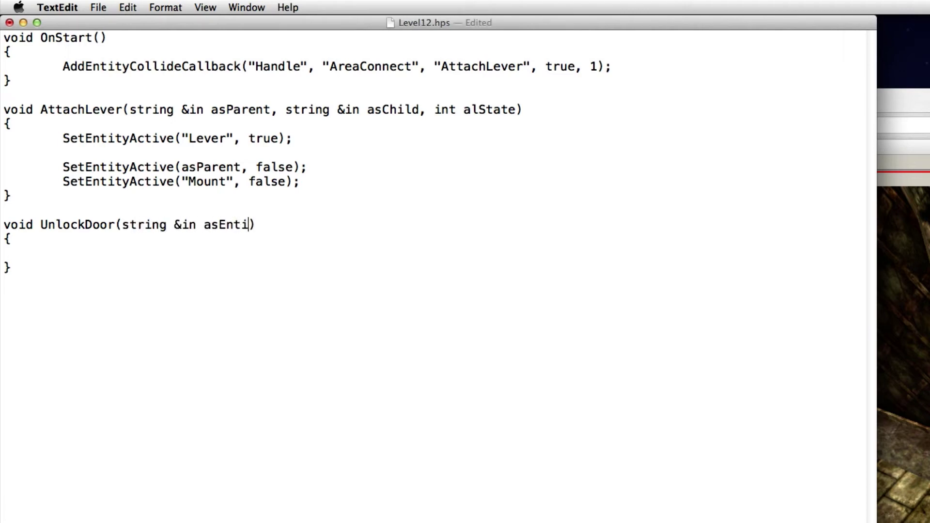
text(, int alState)
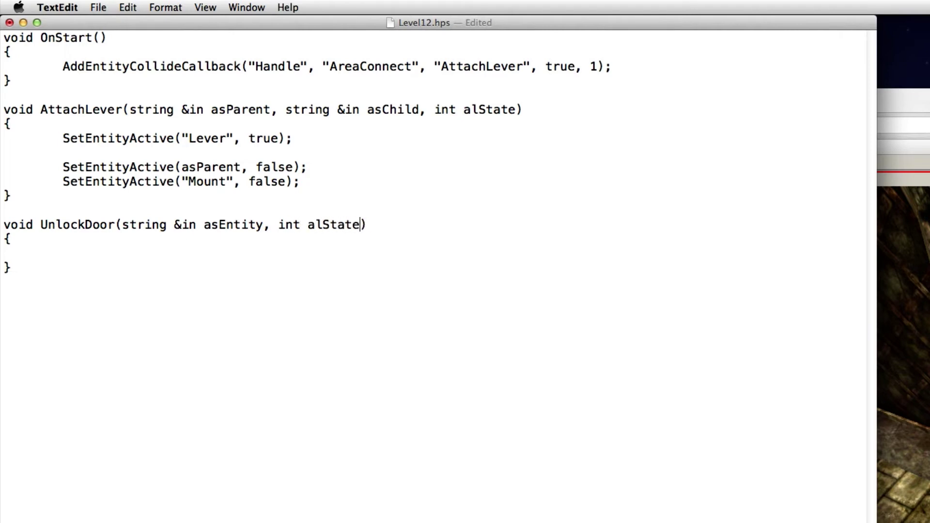
Examine the asEntity and alState parameters in the UnlockDoor signature
drag(370, 226, 264, 225)
click(119, 224)
click(208, 225)
drag(121, 224, 262, 228)
click(185, 223)
click(194, 224)
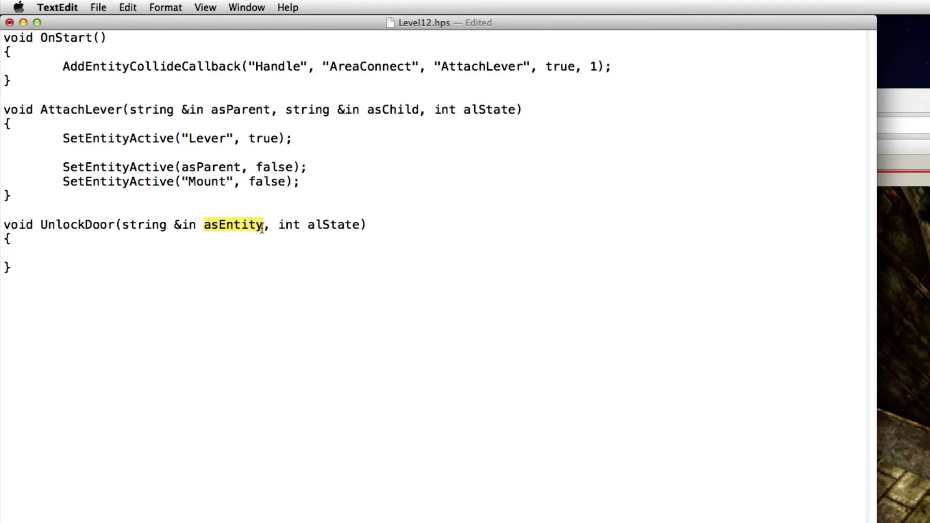
mouse_move(308, 225)
mouse_down()
mouse_move(364, 225)
mouse_move(319, 225)
mouse_up()
click(318, 225)
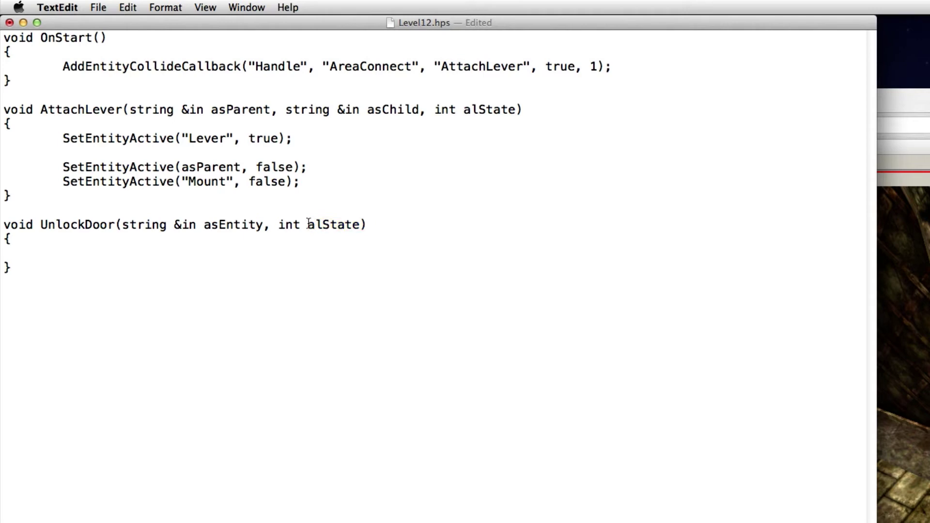
Compare how asParent in AttachLever relates to the "Handle" entity in the collide callback and to asEntity in UnlockDoor
drag(183, 167, 240, 169)
drag(211, 109, 271, 110)
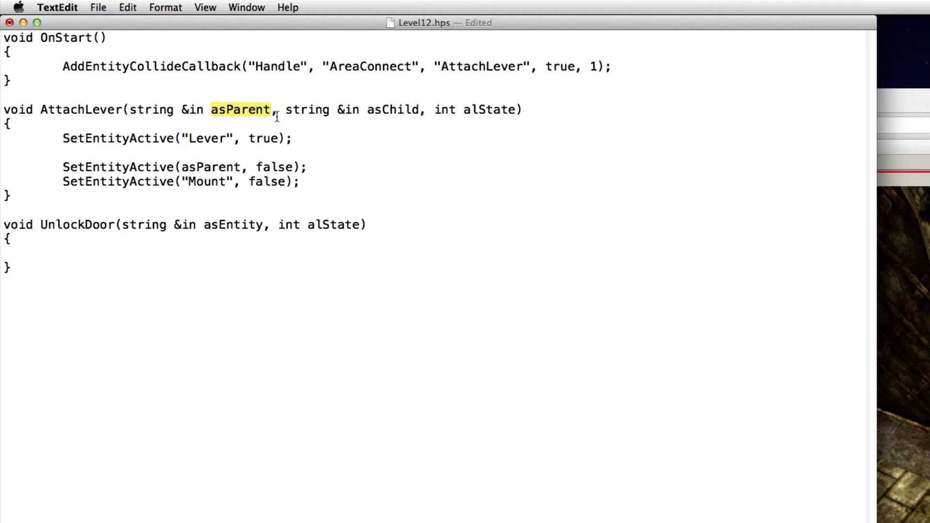
click(249, 111)
click(239, 110)
double_click(238, 111)
double_click(218, 171)
double_click(224, 111)
drag(248, 66, 311, 66)
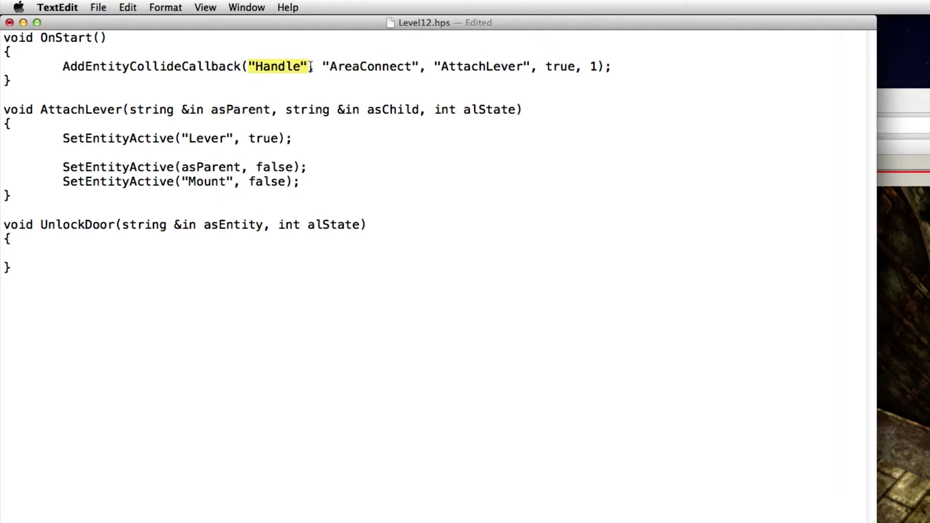
double_click(232, 109)
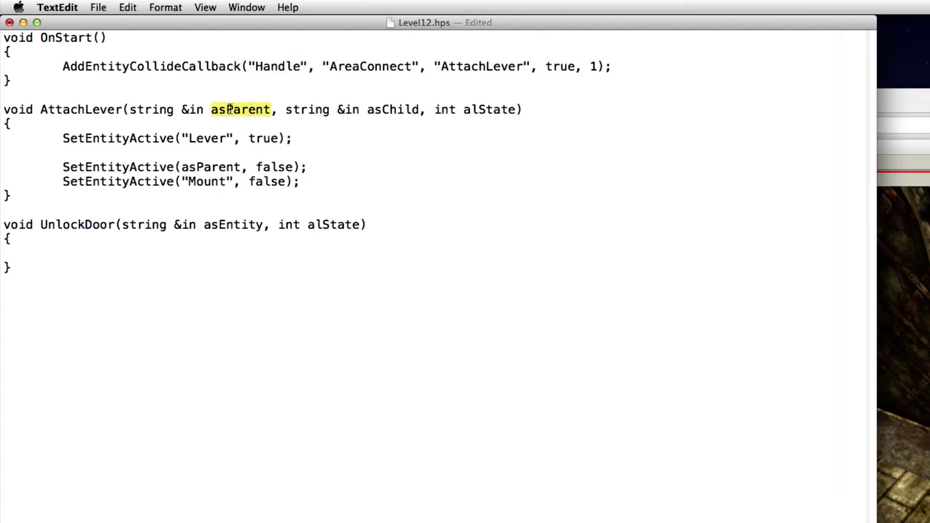
double_click(215, 167)
double_click(237, 222)
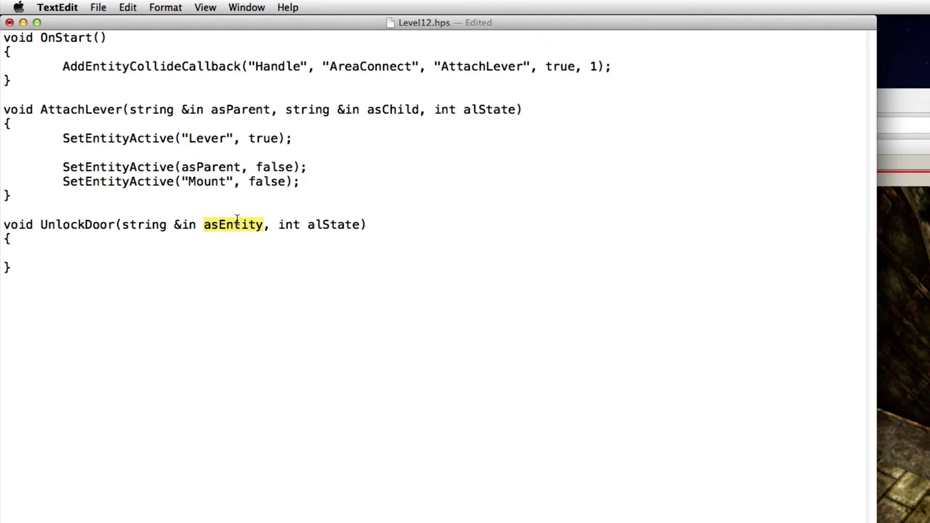
Rename the alState parameter of UnlockDoor to LeverState
drag(322, 224, 308, 228)
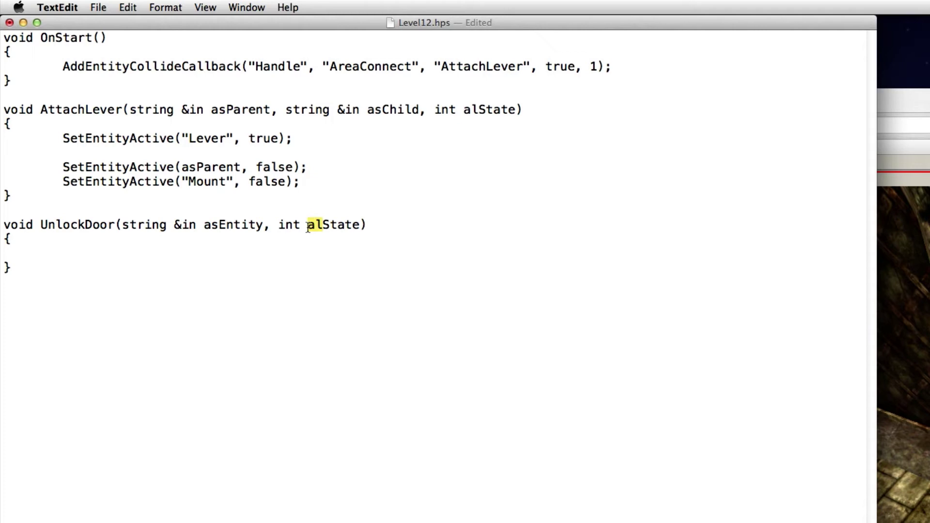
text(Lever)
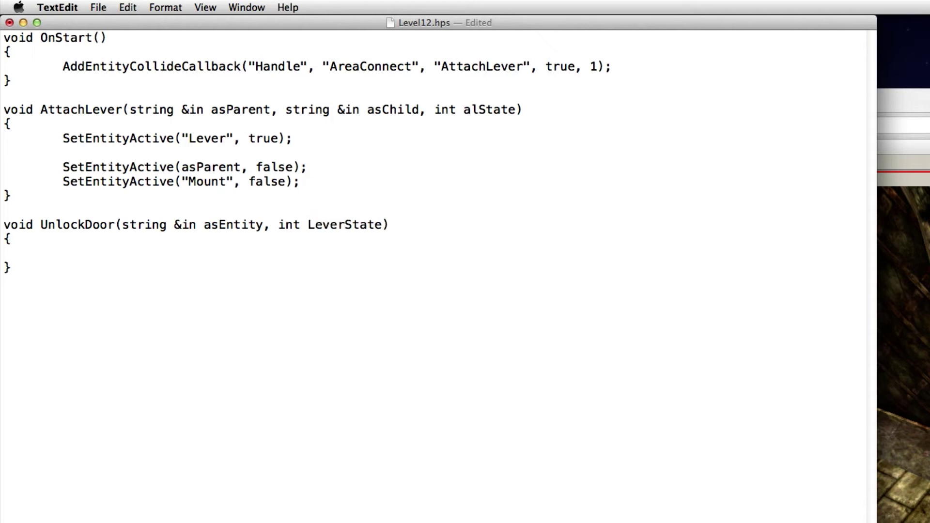
double_click(356, 226)
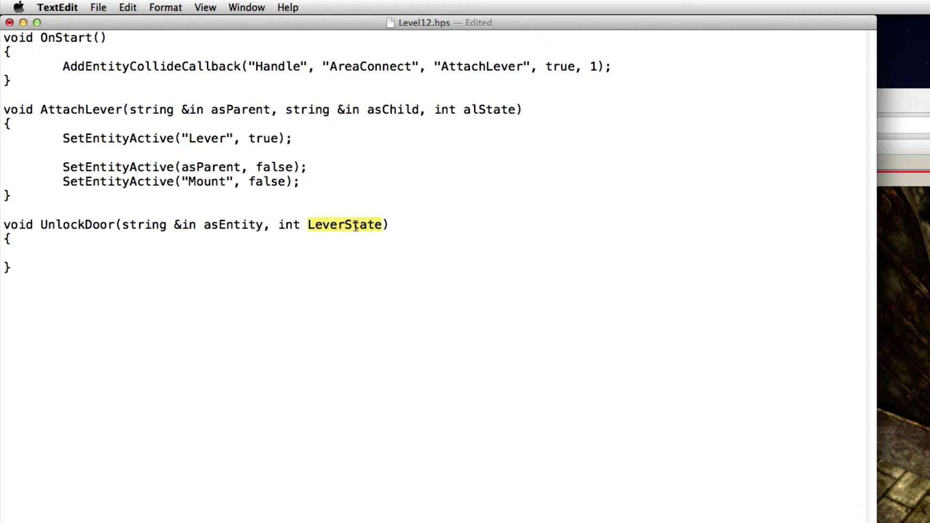
click(339, 224)
drag(309, 225, 382, 222)
click(382, 224)
drag(309, 224, 384, 224)
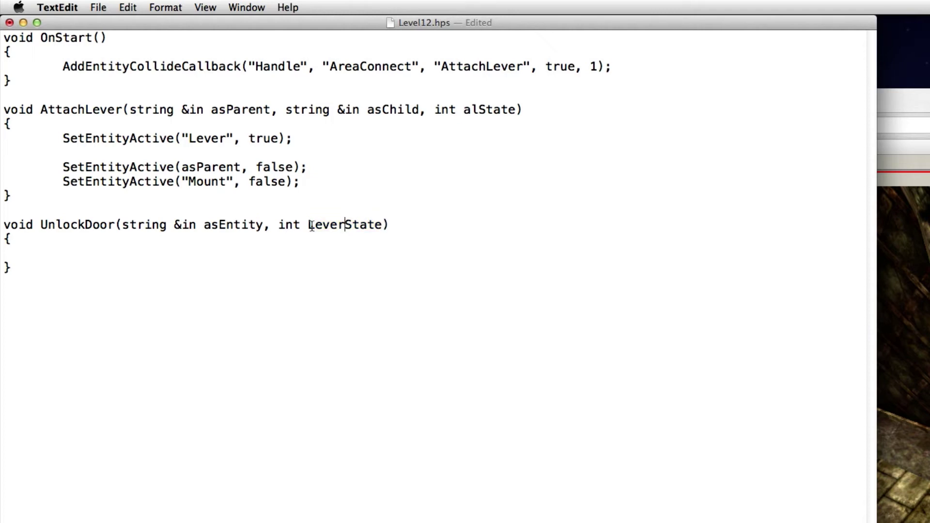
Add an if statement inside UnlockDoor with the condition LeverState == 1
click(119, 241)
key(Return)
key(Tab)
text(if())
double_click(359, 225)
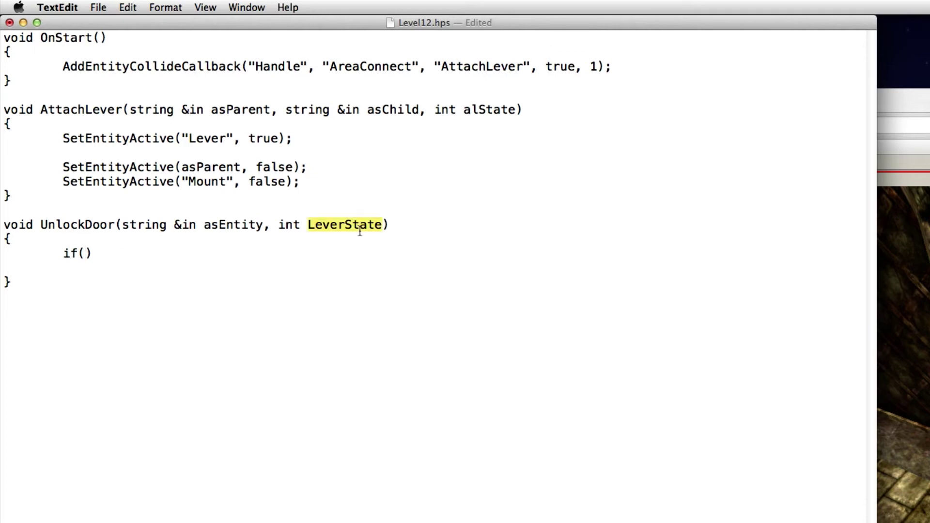
click(344, 225)
click(84, 253)
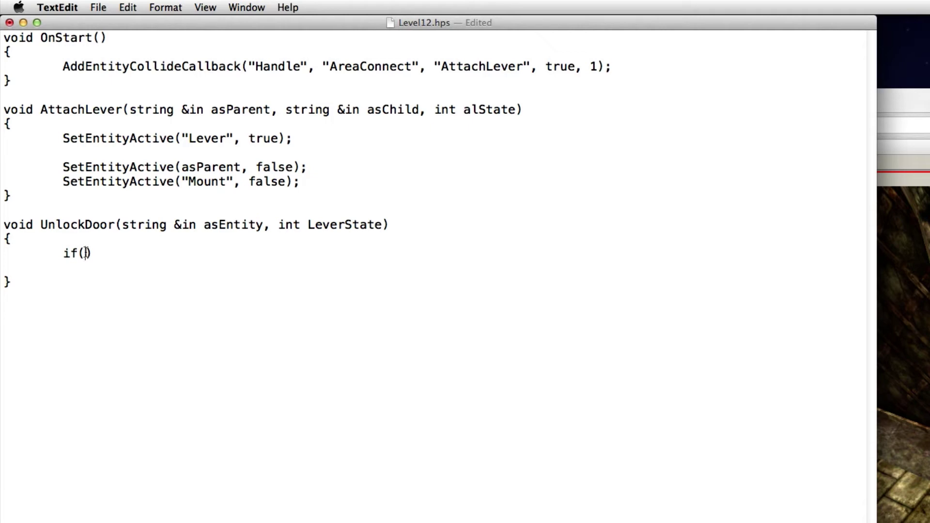
text(LeverState)
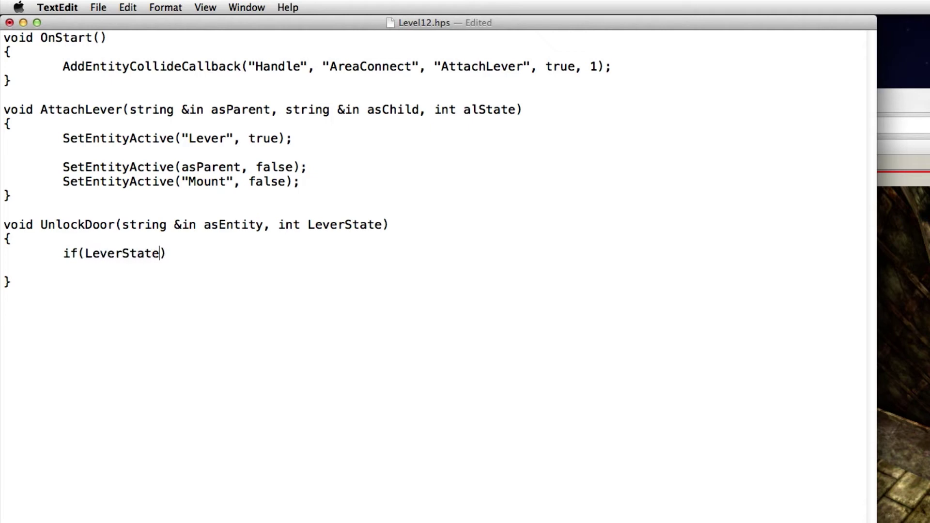
text( == 1)
drag(209, 255, 80, 254)
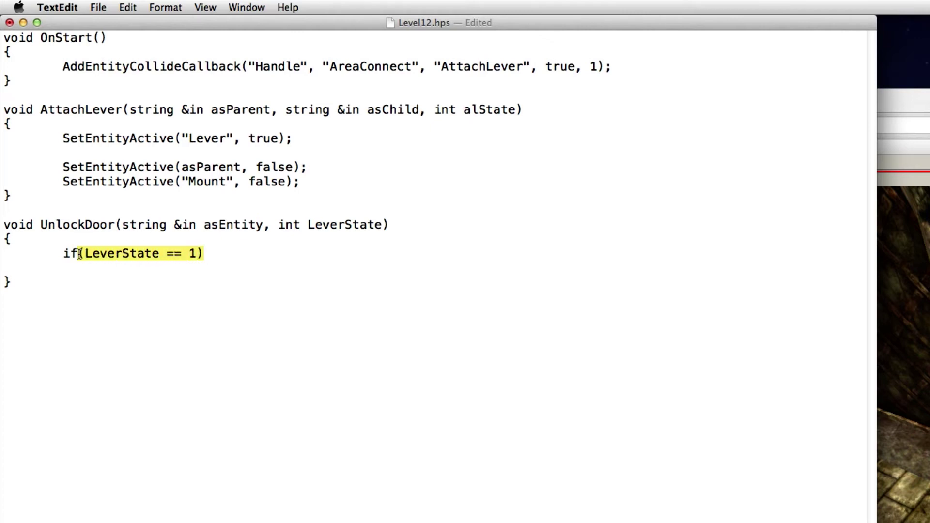
Add an empty, indented pair of curly braces as the body of the LeverState if statement
click(226, 255)
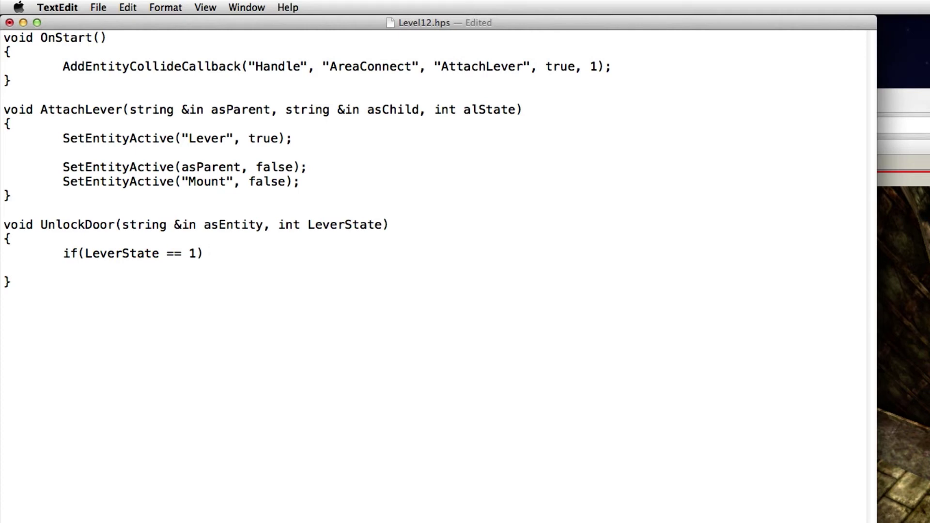
text({)
key(Return)
key(Return)
key(Tab)
text(})
key(Delete)
key(Up)
key(Tab)
Compare LeverState in the if condition with the LeverState parameter in the UnlockDoor signature
double_click(125, 252)
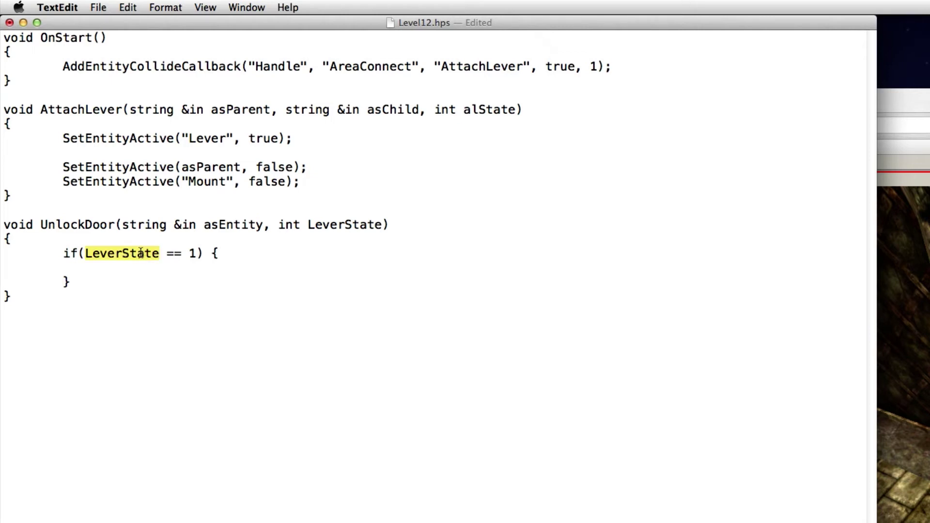
double_click(341, 225)
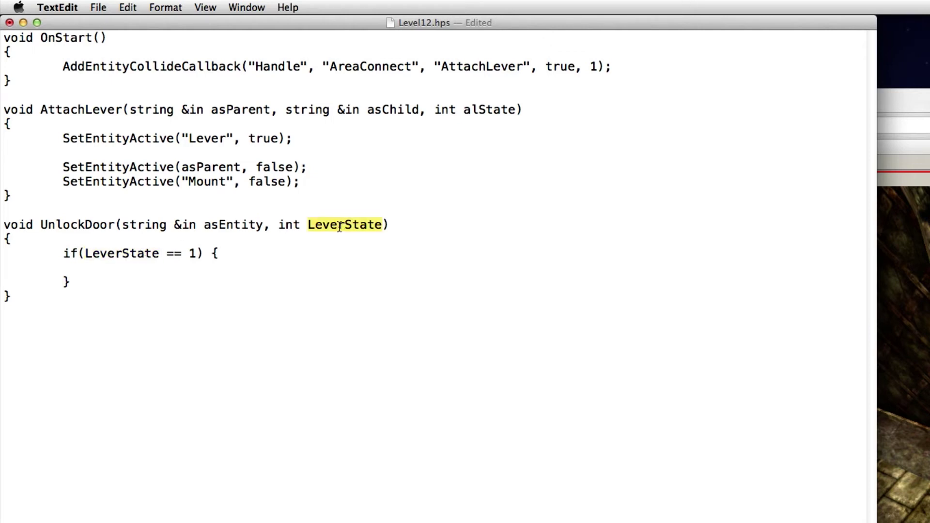
double_click(122, 254)
double_click(342, 225)
double_click(122, 255)
double_click(342, 225)
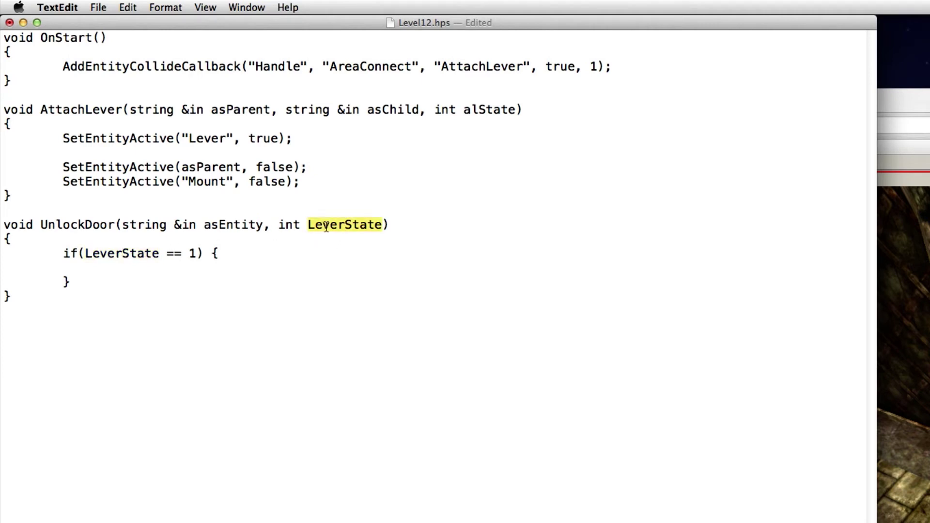
double_click(124, 253)
click(137, 258)
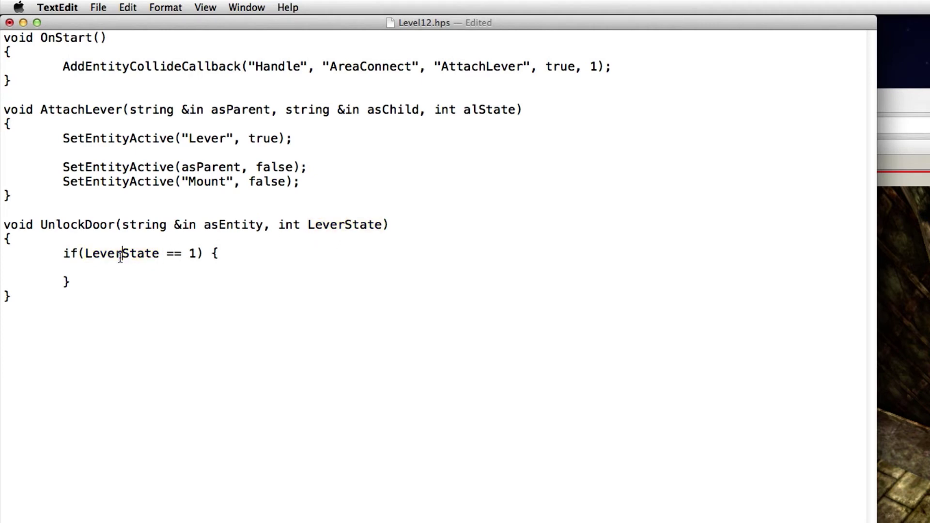
double_click(311, 223)
click(137, 256)
double_click(138, 256)
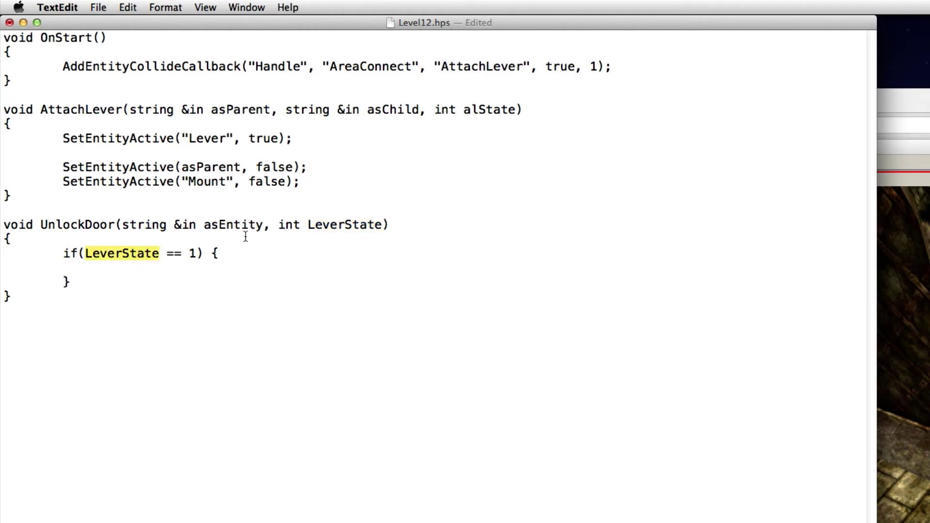
double_click(324, 224)
click(217, 269)
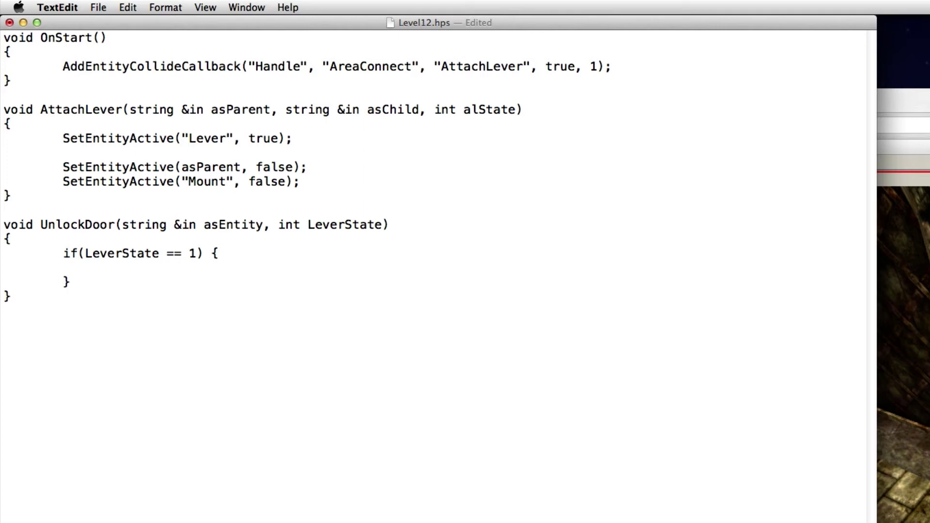
Find SetSwingDoorLocked on the Engine scripts wiki page in the browser and copy its call into the LeverState if body in TextEdit
key(super+Tab)
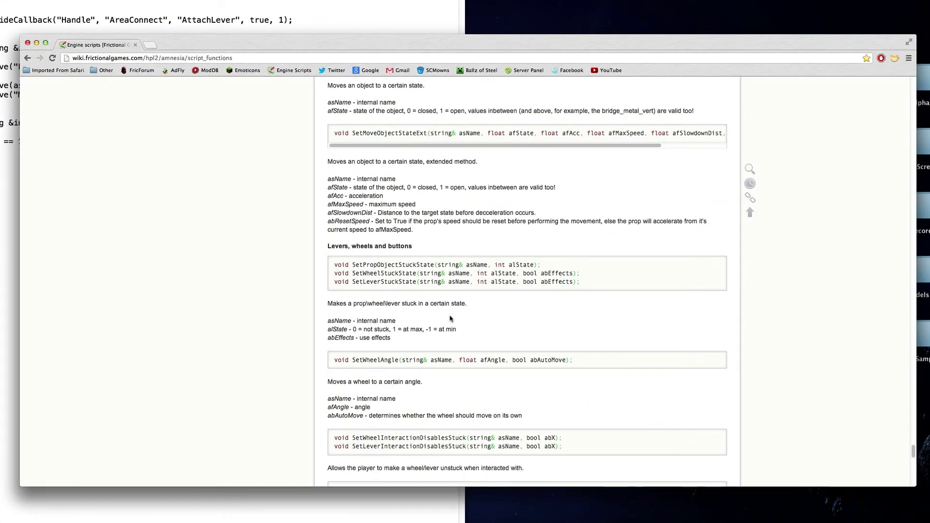
key(super+f)
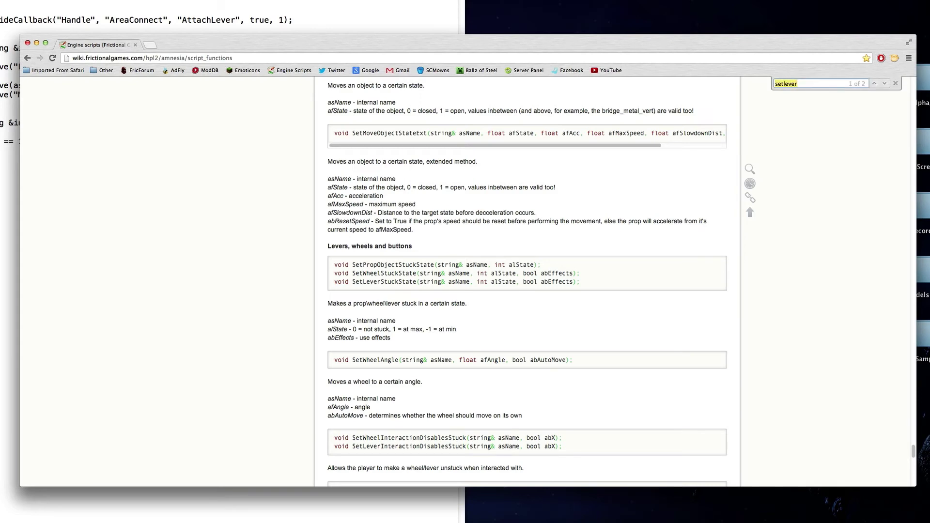
text(setswing)
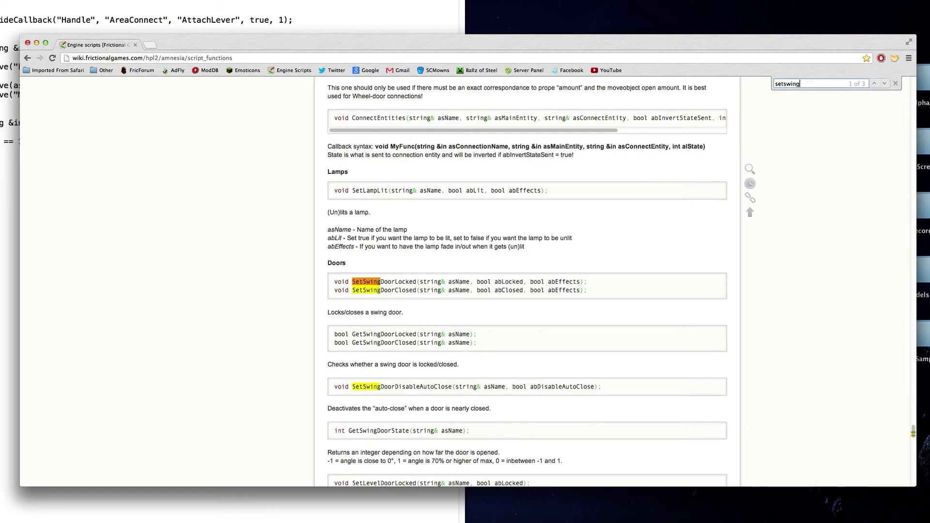
key(Escape)
drag(352, 282, 593, 282)
key(super+c)
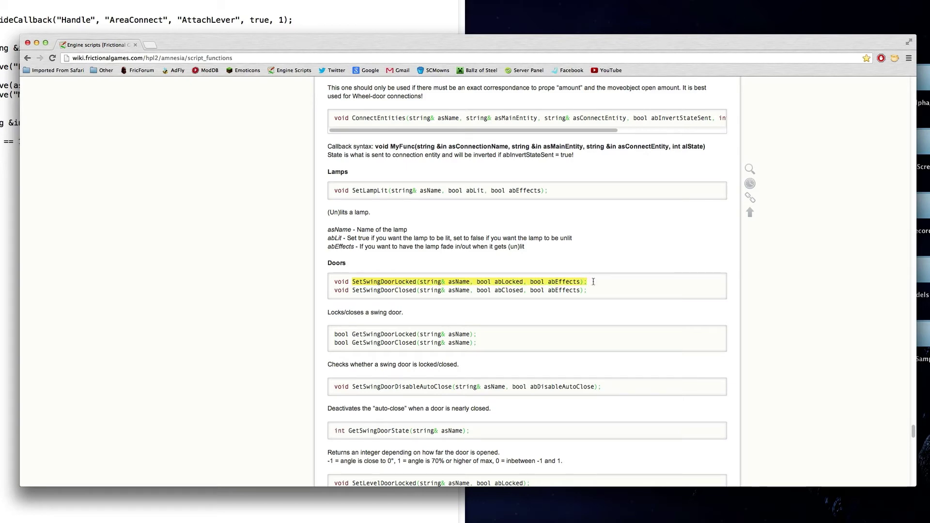
click(2, 146)
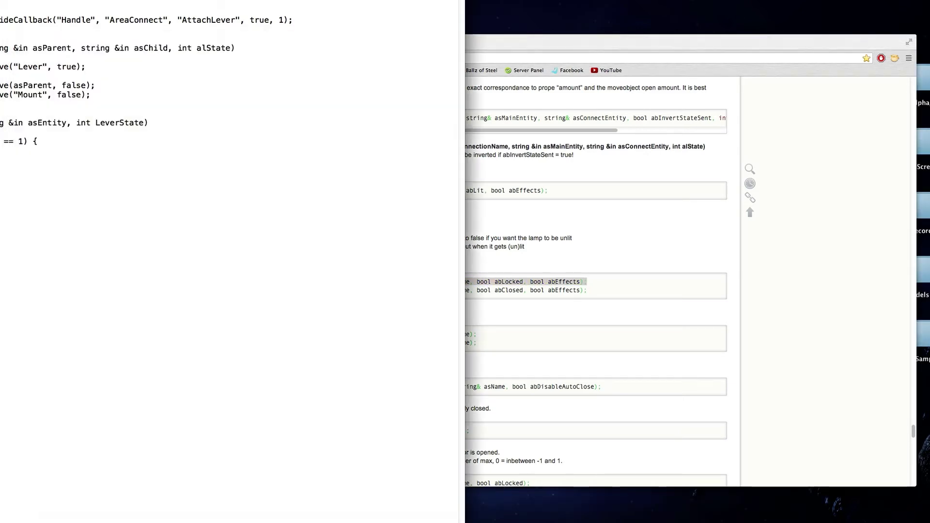
key(super+v)
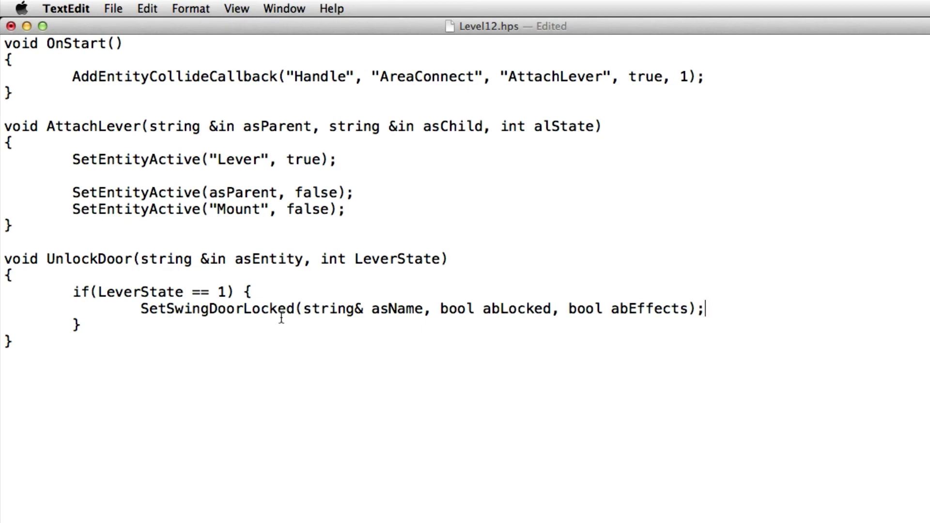
Try asEntity as the first argument of SetSwingDoorLocked in place of the asName placeholder
drag(305, 309, 408, 309)
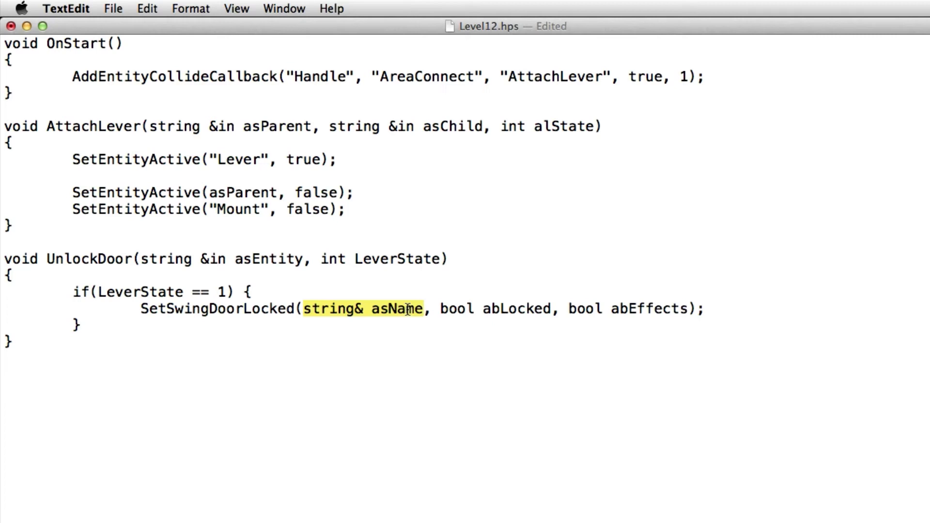
text("")
key(Left)
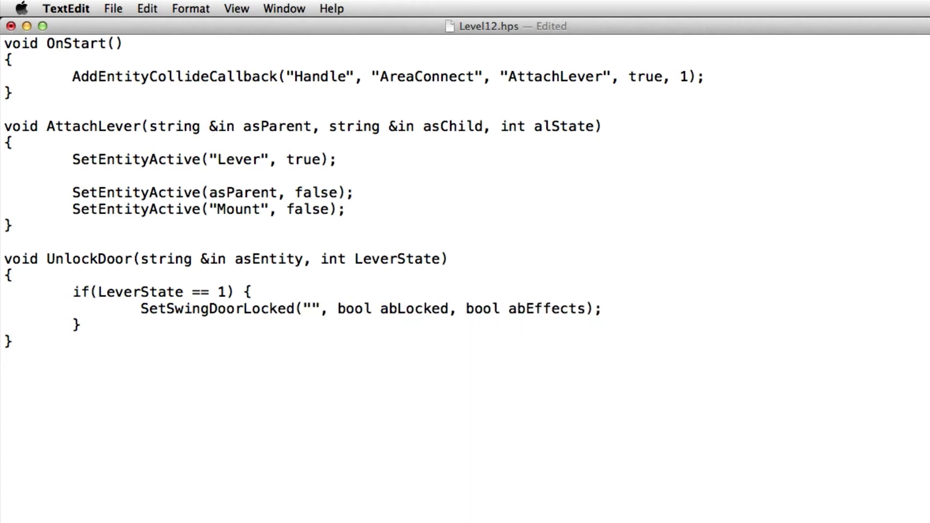
key(Right)
key(shift+Left)
key(shift+Left)
key(BackSpace)
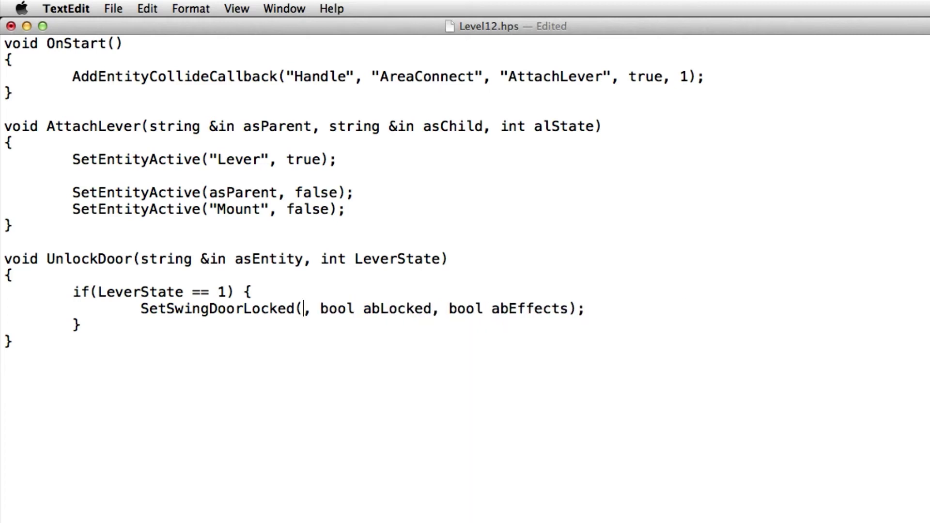
text(asE)
text(ntity)
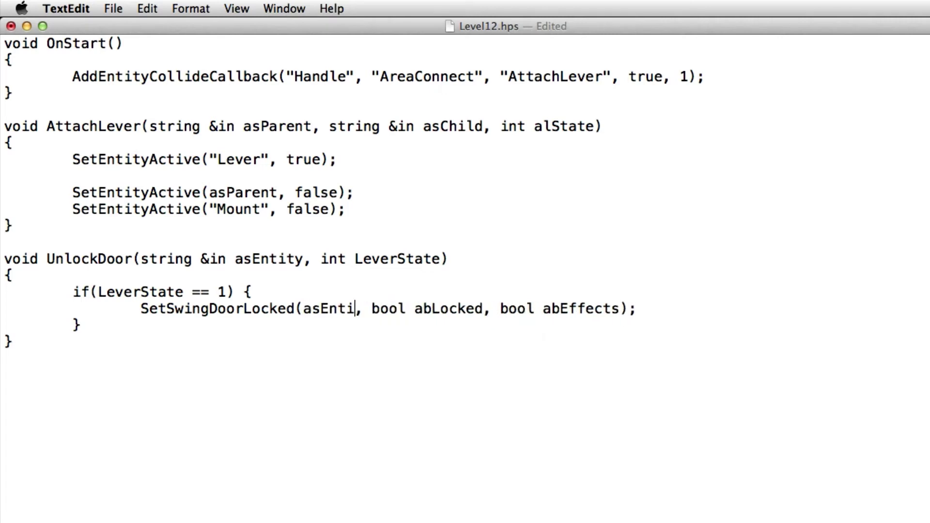
key(shift+Left)
key(shift+Left)
key(shift+Left)
key(shift+Left)
key(shift+Left)
key(shift+Left)
key(shift+Left)
key(shift+Left)
key(shift+Left)
key(shift+Left)
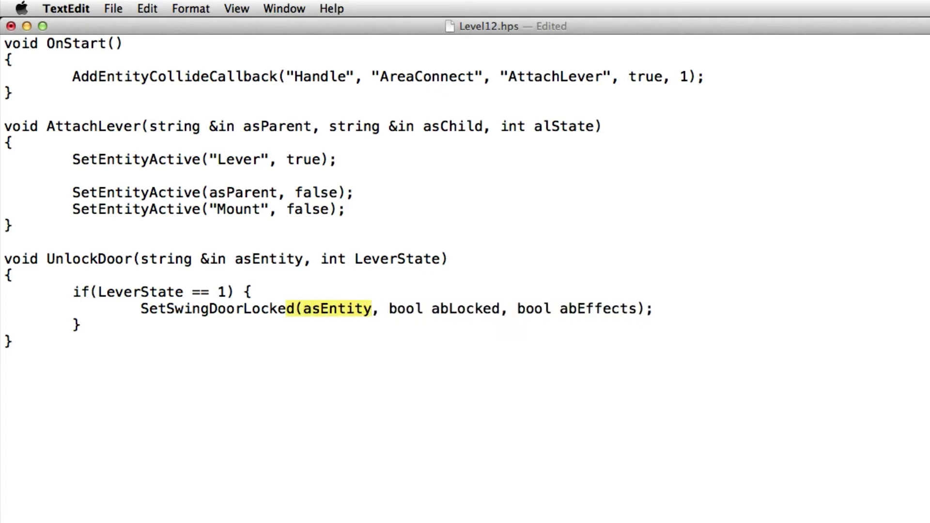
key(shift+Right)
key(shift+Right)
key(Right)
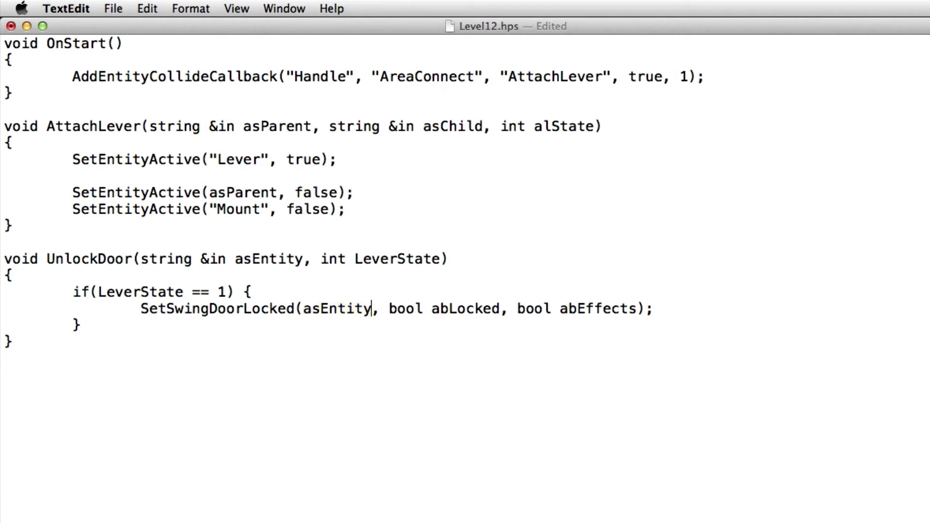
Replace the first argument of SetSwingDoorLocked with the quoted entity name "Door"
key(shift+Left)
key(shift+Left)
key(shift+Left)
key(shift+Left)
key(shift+Left)
key(shift+Left)
key(shift+Left)
key(shift+Left)
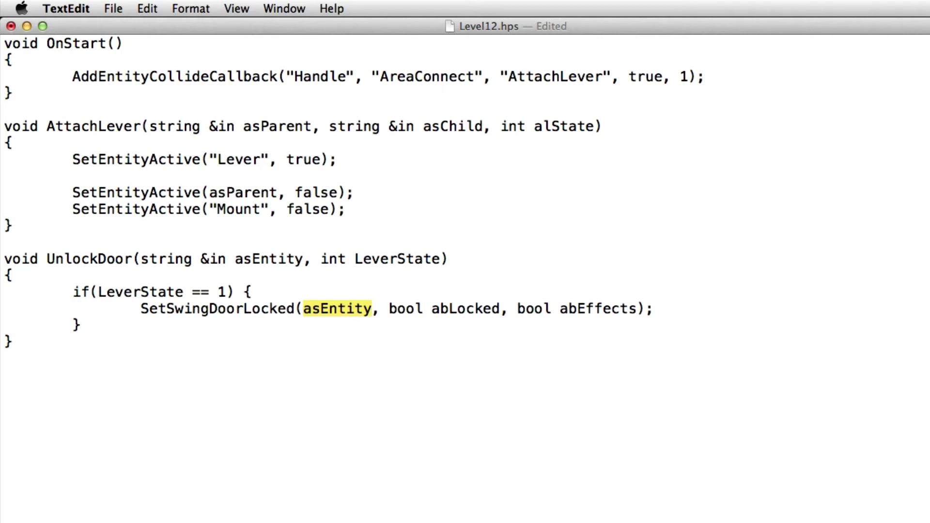
text("")
key(Left)
text(Door)
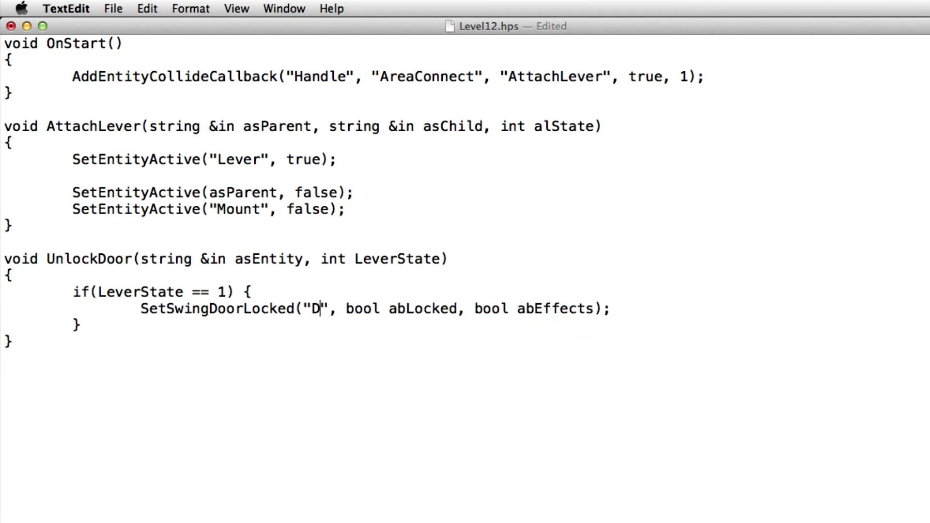
Replace the abLocked placeholder in the SetSwingDoorLocked call with false
key(Right)
key(Right)
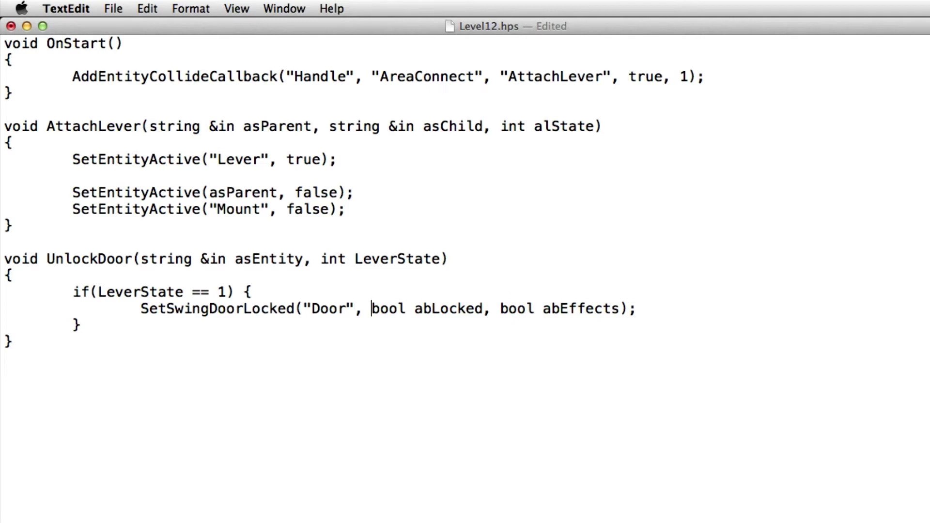
key(shift+Right)
key(shift+Right)
key(shift+Right)
key(shift+Right)
key(shift+Right)
key(shift+Right)
key(shift+Right)
key(shift+Right)
key(shift+Right)
key(shift+Right)
key(shift+Right)
key(shift+Right)
key(shift+Right)
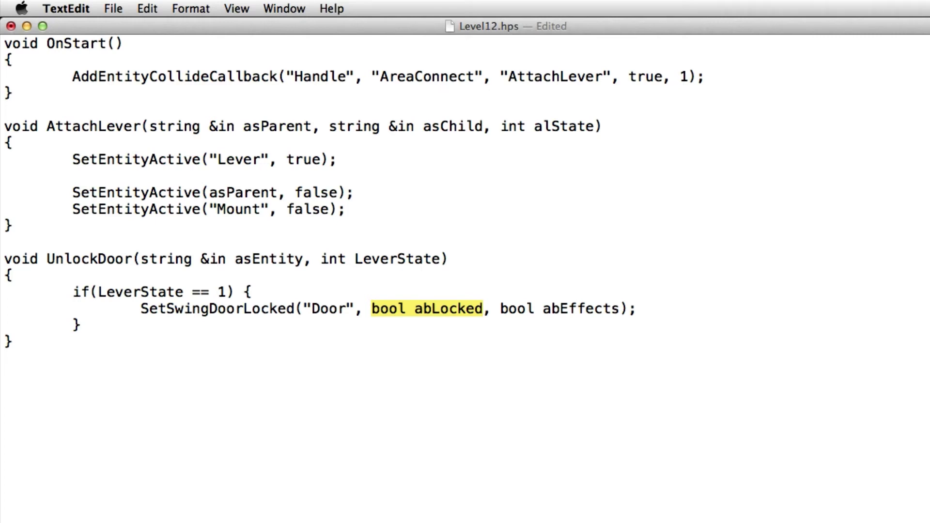
text(false)
Replace the abEffects placeholder in the SetSwingDoorLocked call with true
key(Right)
key(Right)
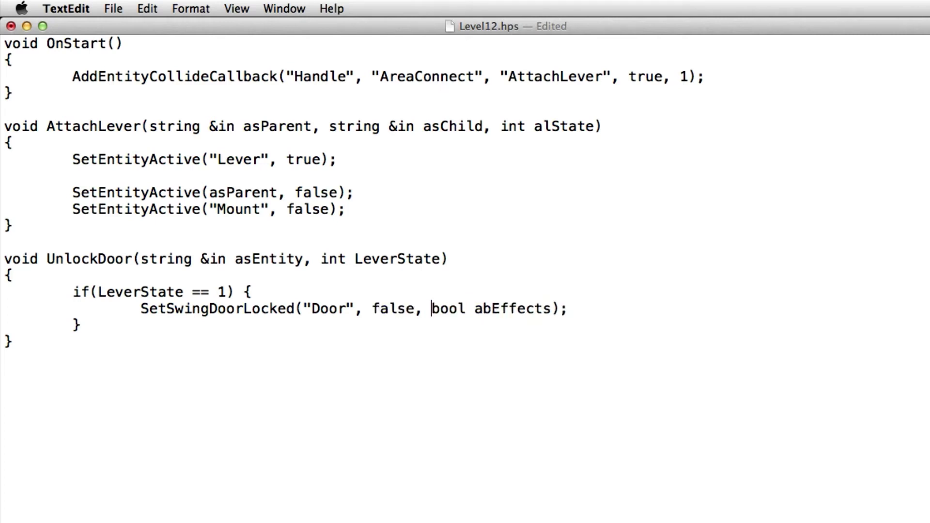
key(shift+Right)
key(shift+Right)
key(shift+Right)
key(shift+Right)
key(shift+Right)
key(shift+Right)
key(shift+Right)
key(shift+Right)
key(shift+Right)
key(shift+Right)
key(shift+Right)
key(shift+Right)
key(shift+Right)
key(shift+Right)
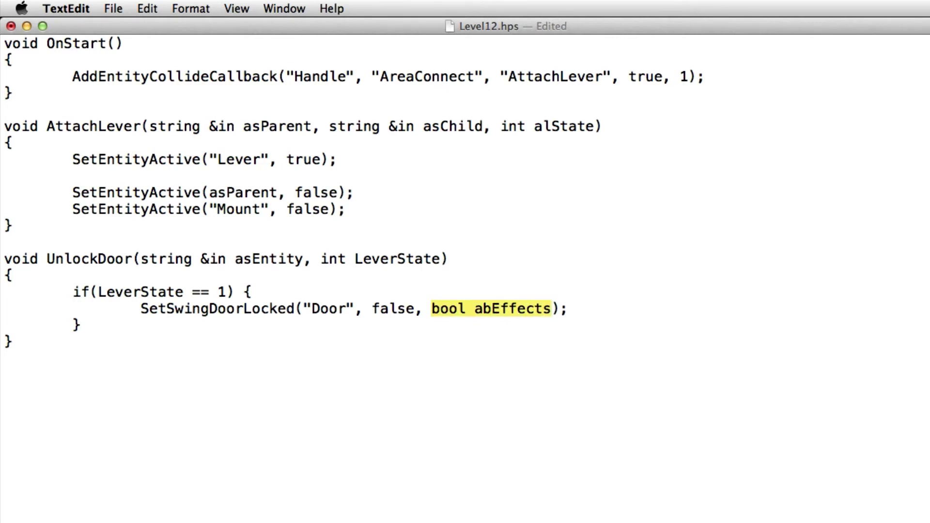
text(true)
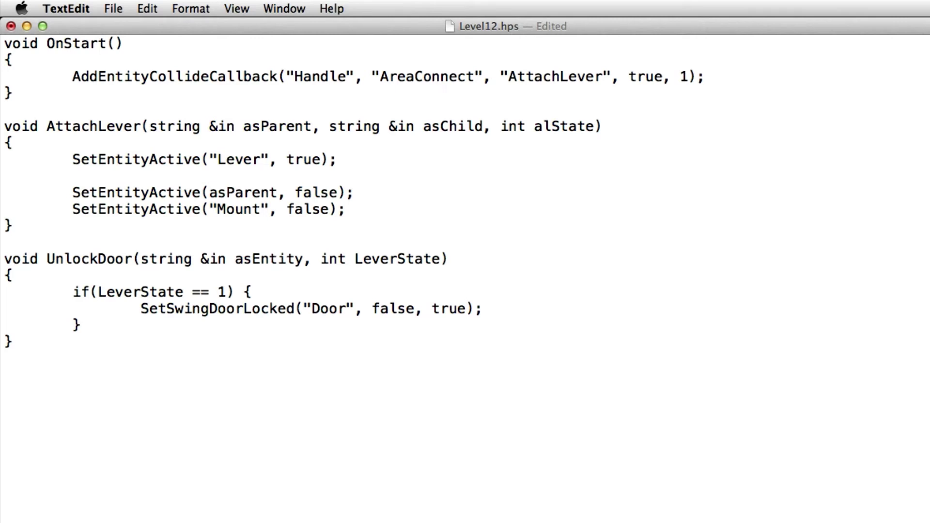
Check the effects argument of the SetSwingDoorLocked call and save the Level12.hps script
triple_click(458, 309)
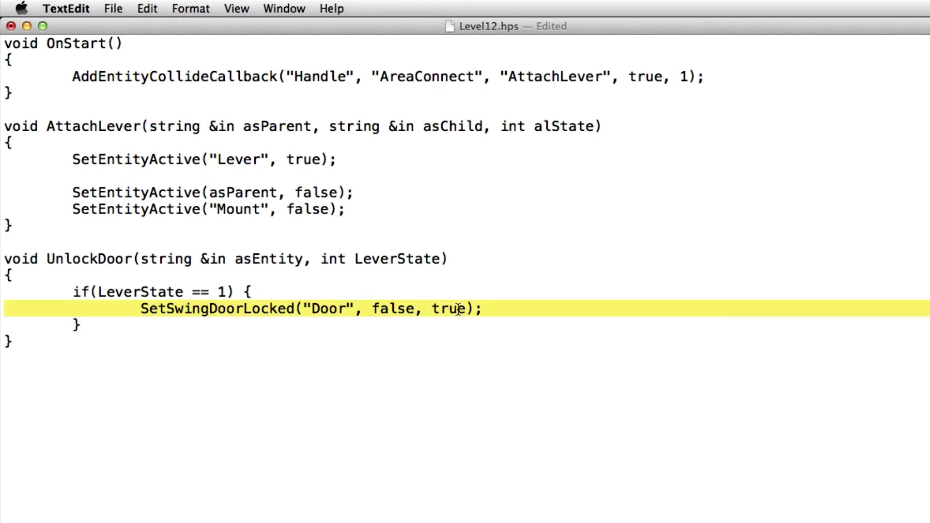
click(466, 309)
double_click(460, 309)
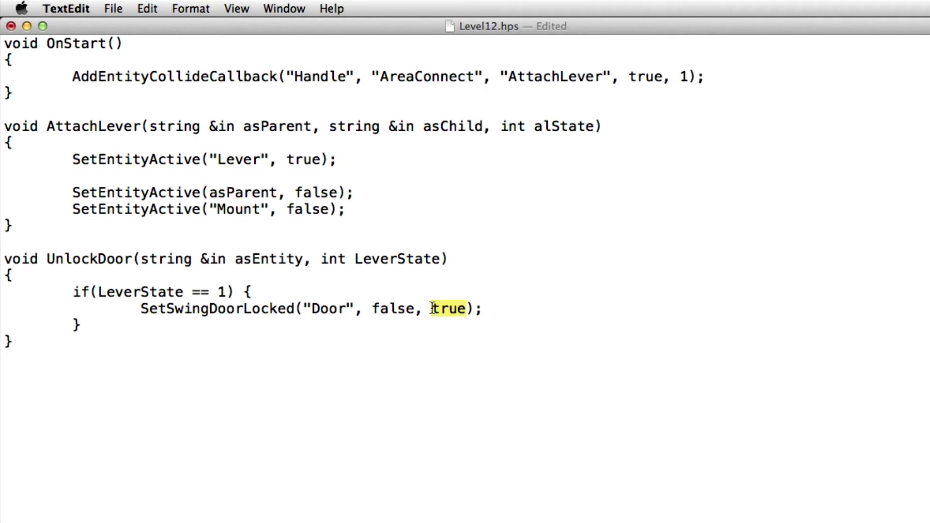
key(Left)
double_click(457, 308)
click(471, 309)
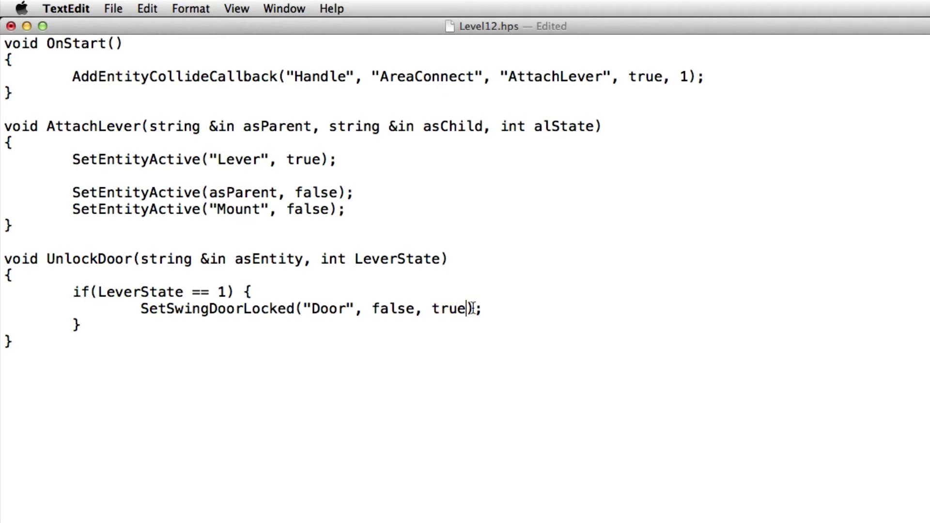
double_click(438, 308)
click(437, 309)
key(super+s)
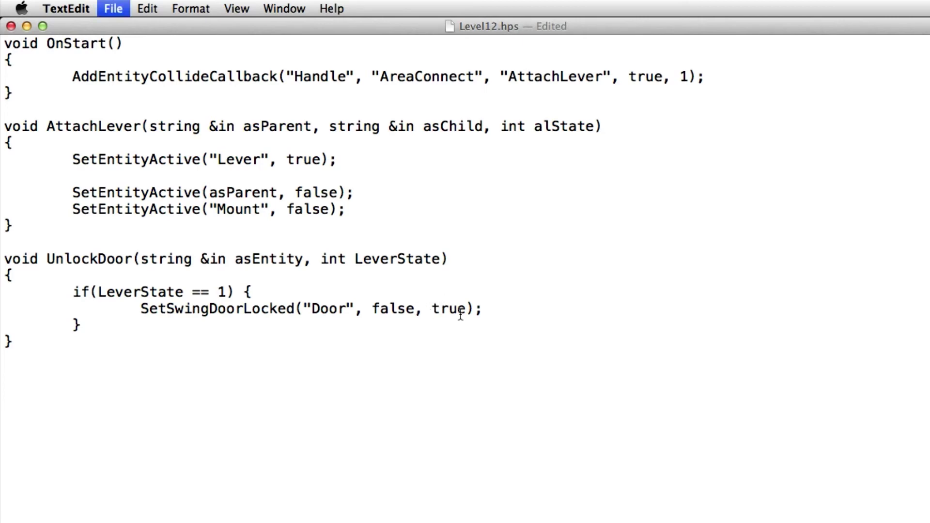
Switch to the browser, find PlaySoundAtEntity on the Engine scripts wiki page and copy its full call with all parameters
key(super+Tab)
key(super+f)
text(p)
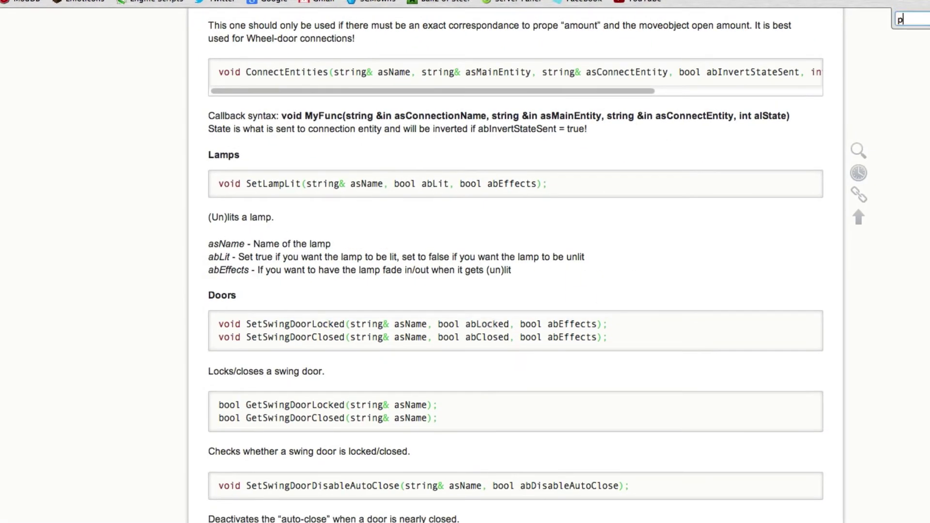
text(laysou)
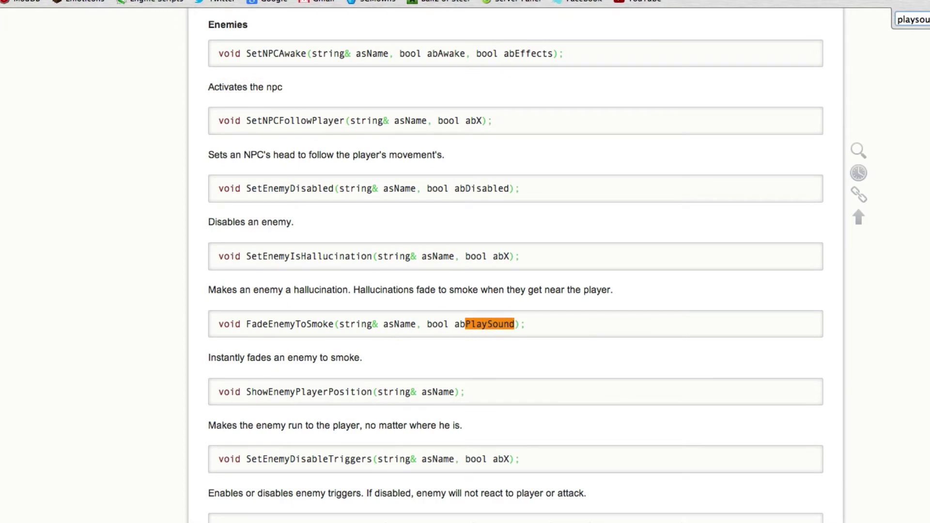
text(ndat)
key(Escape)
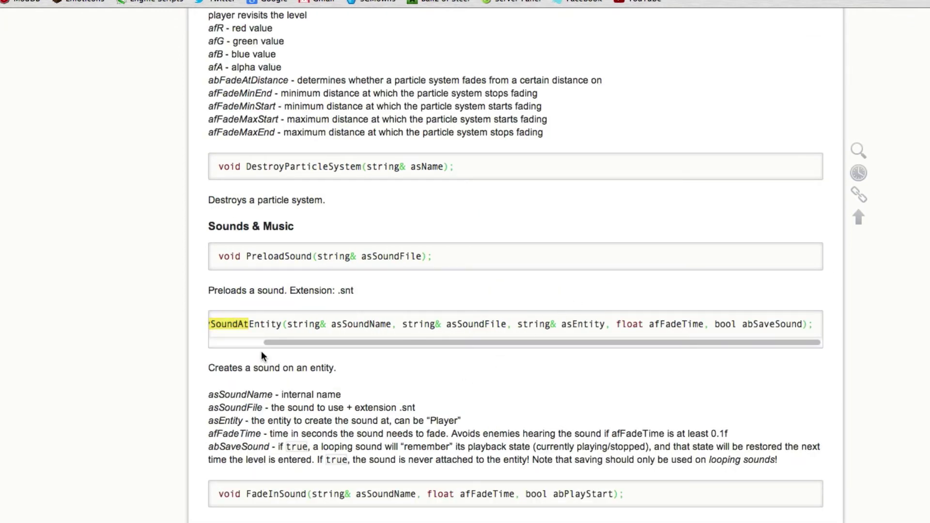
drag(266, 343, 201, 345)
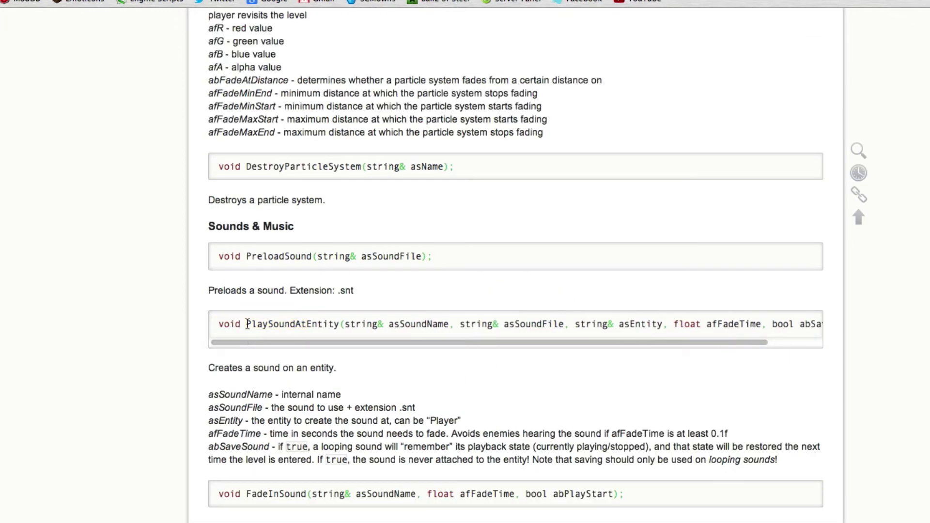
drag(247, 324, 819, 321)
key(super+c)
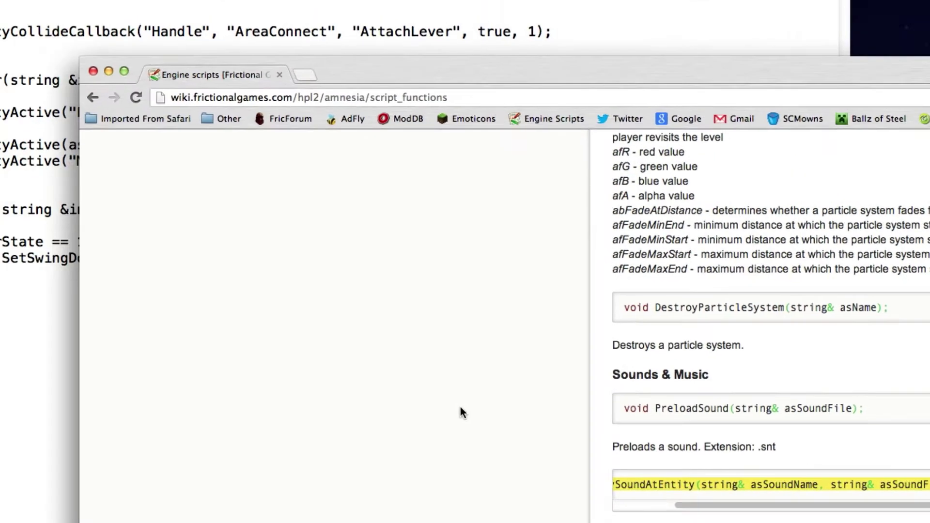
Paste the PlaySoundAtEntity call in Level12.hps on a new indented line below SetSwingDoorLocked
click(165, 368)
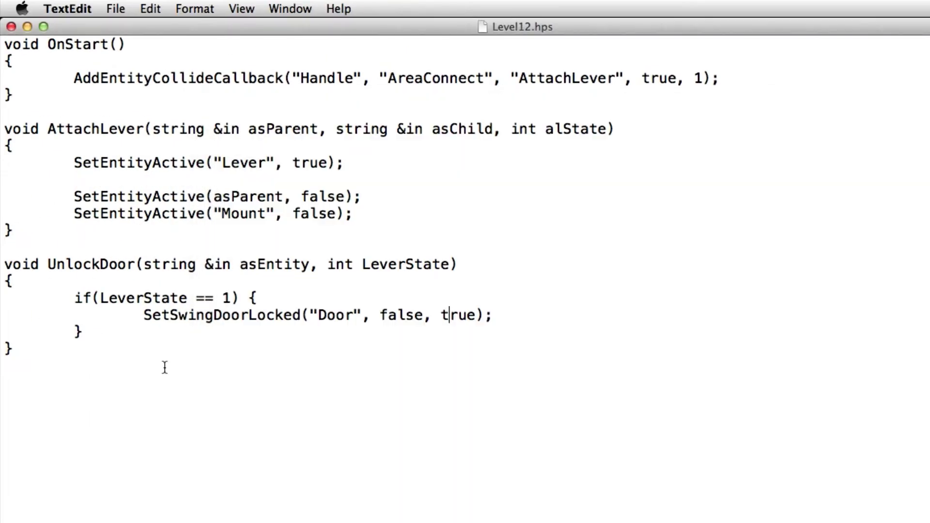
click(550, 322)
key(Return)
key(Tab)
key(Tab)
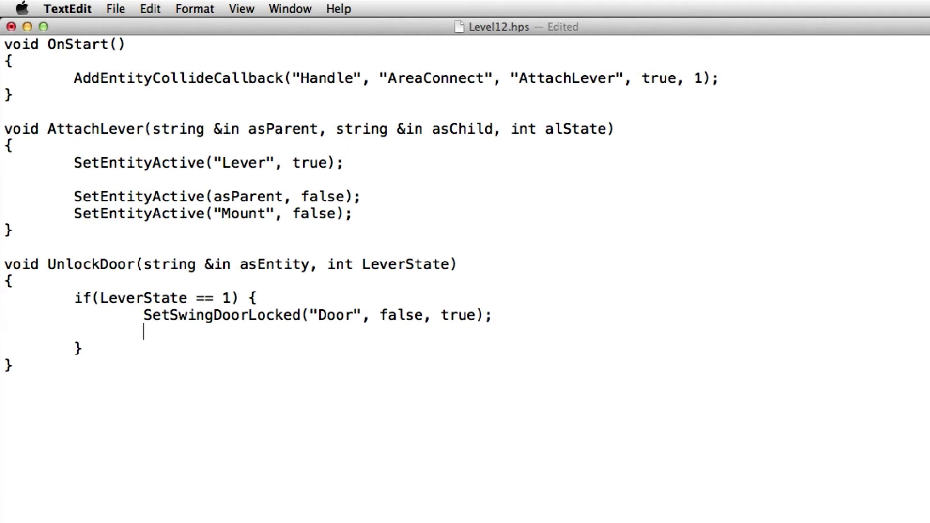
key(super+v)
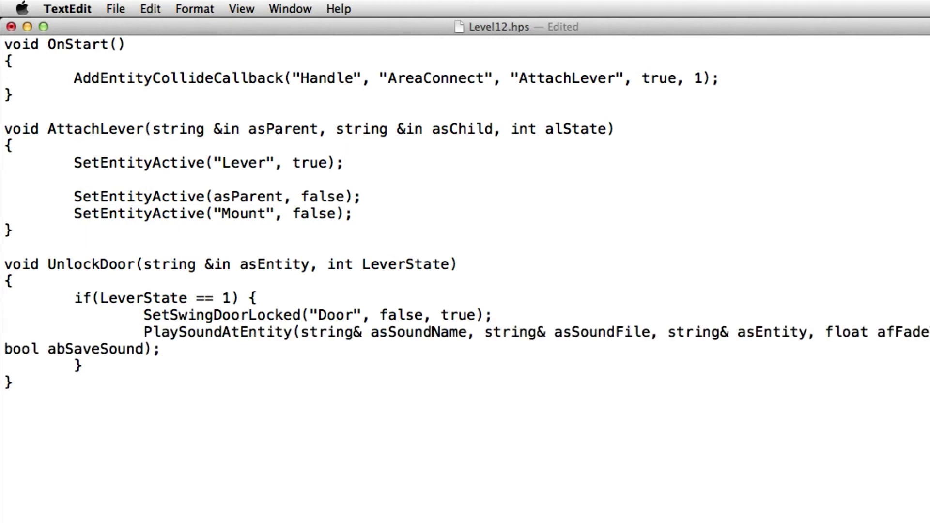
Replace the asSoundName placeholder in the PlaySoundAtEntity call with an empty pair of quotes
double_click(325, 334)
click(324, 335)
drag(324, 334, 406, 337)
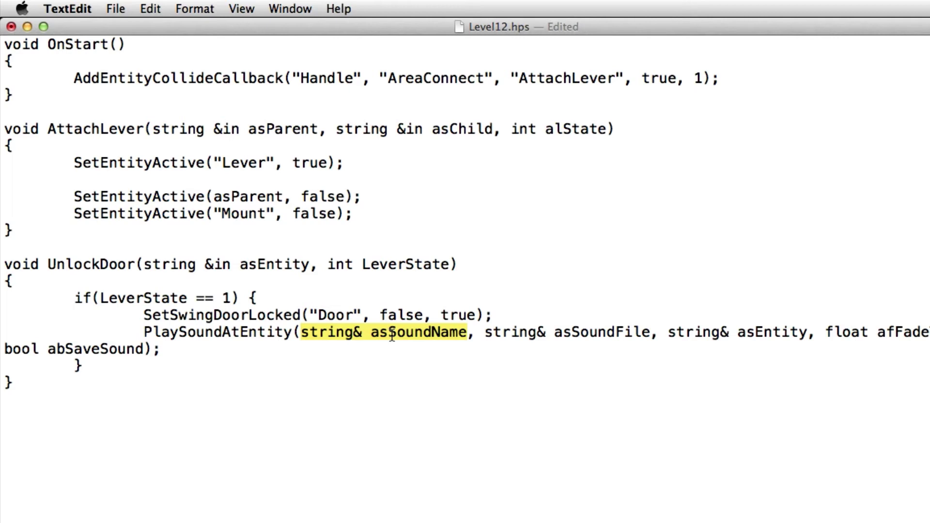
text("")
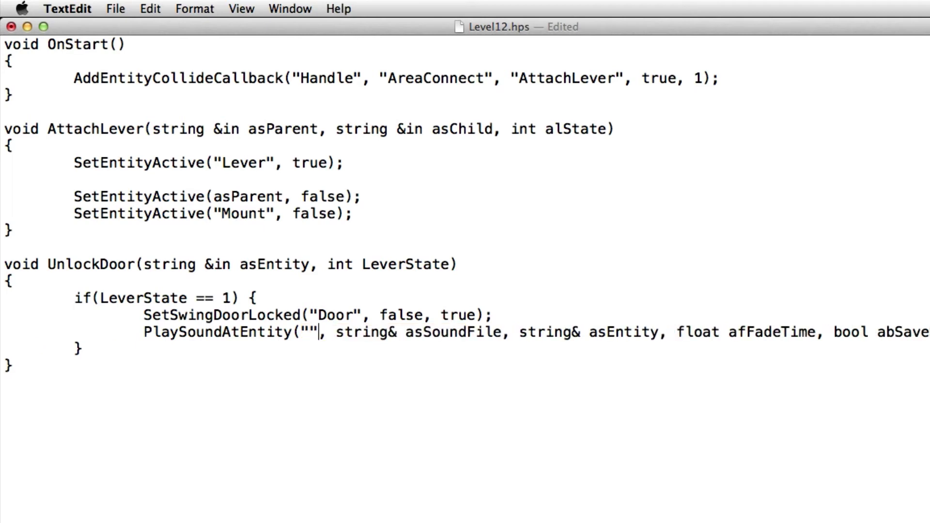
Replace the asSoundFile placeholder in the PlaySoundAtEntity call with "unlock_door.snt"
key(Right)
key(Right)
key(shift+Right)
key(shift+Right)
key(shift+Right)
key(shift+Right)
key(shift+Right)
key(shift+Right)
key(shift+Right)
key(shift+Right)
key(shift+Right)
key(shift+Right)
key(shift+Right)
key(shift+Right)
key(shift+Right)
key(shift+Right)
key(shift+Right)
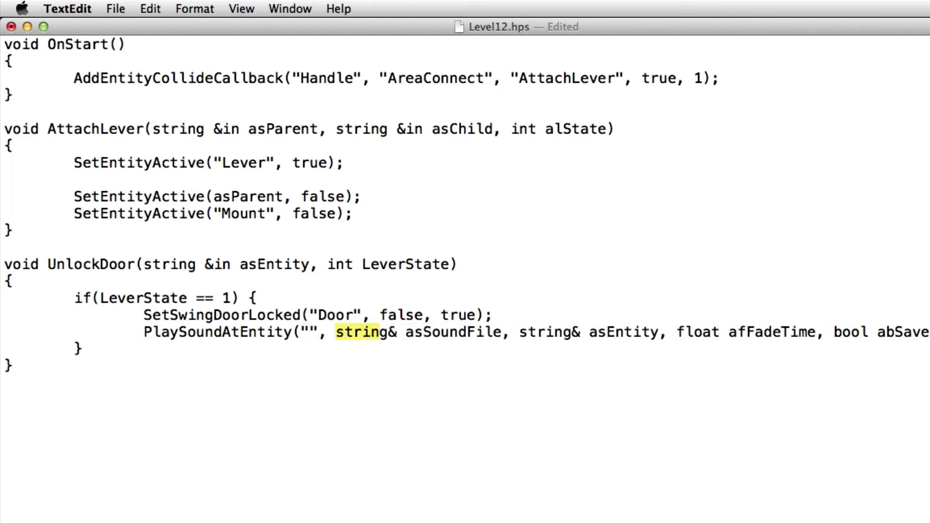
key(shift+Right)
key(shift+Right)
key(shift+Right)
key(shift+Right)
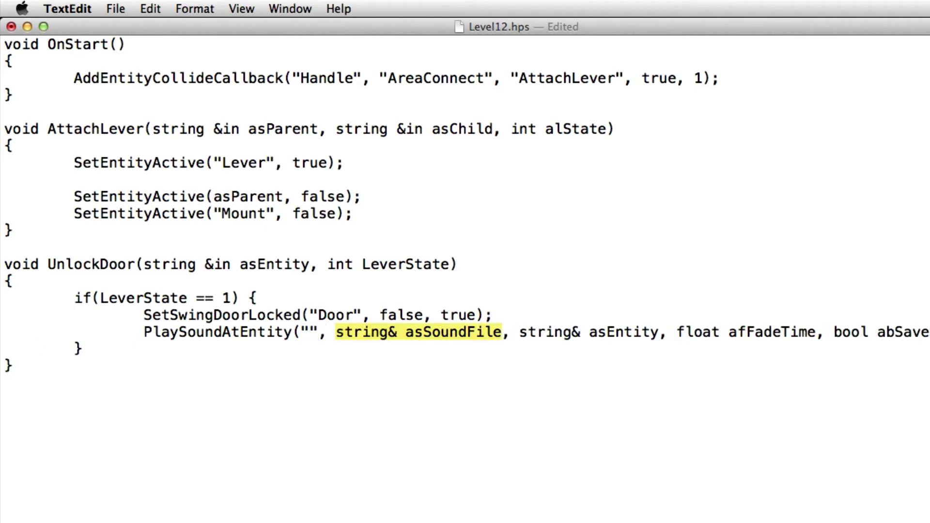
text("")
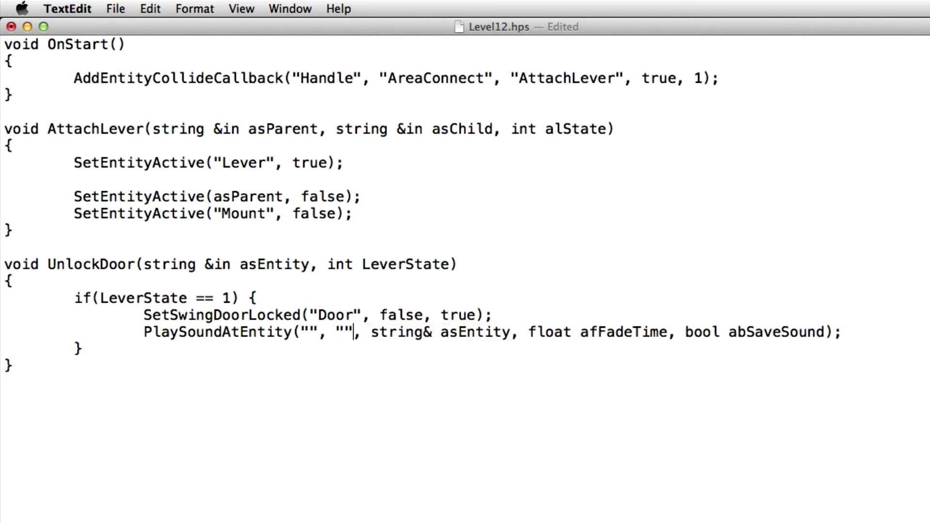
key(Left)
text(unlock_door)
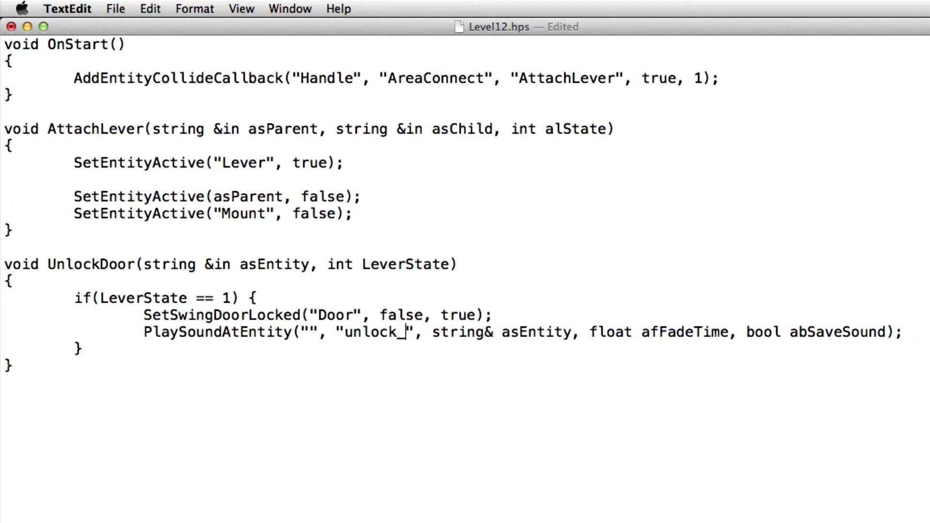
text(.snt)
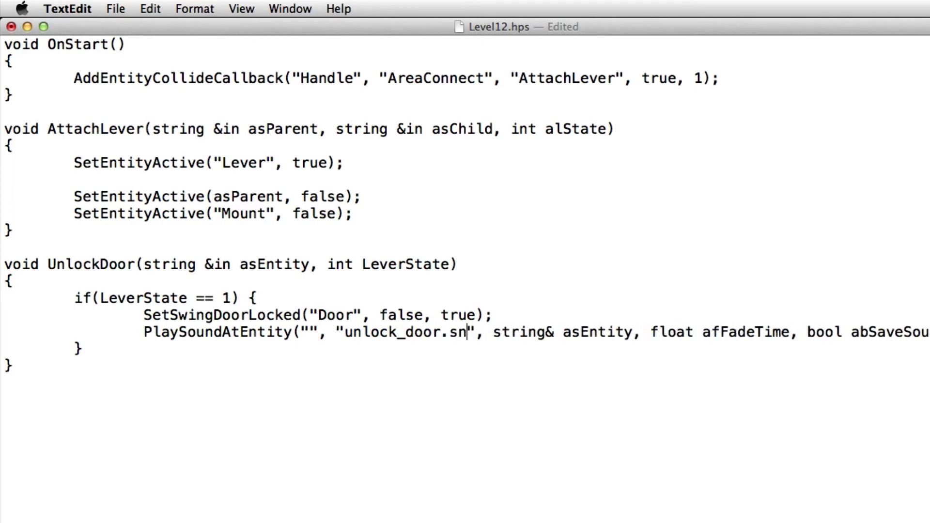
key(shift+Left)
key(shift+Left)
key(shift+Left)
key(shift+Left)
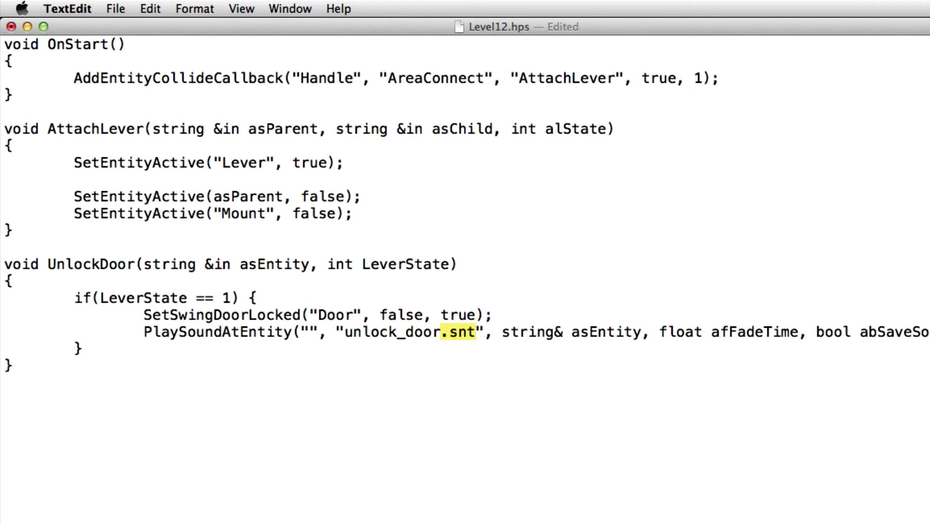
Replace the asEntity placeholder in the PlaySoundAtEntity call with "Door"
key(Right)
key(Right)
key(Right)
key(Right)
key(Right)
key(Left)
key(shift+Right)
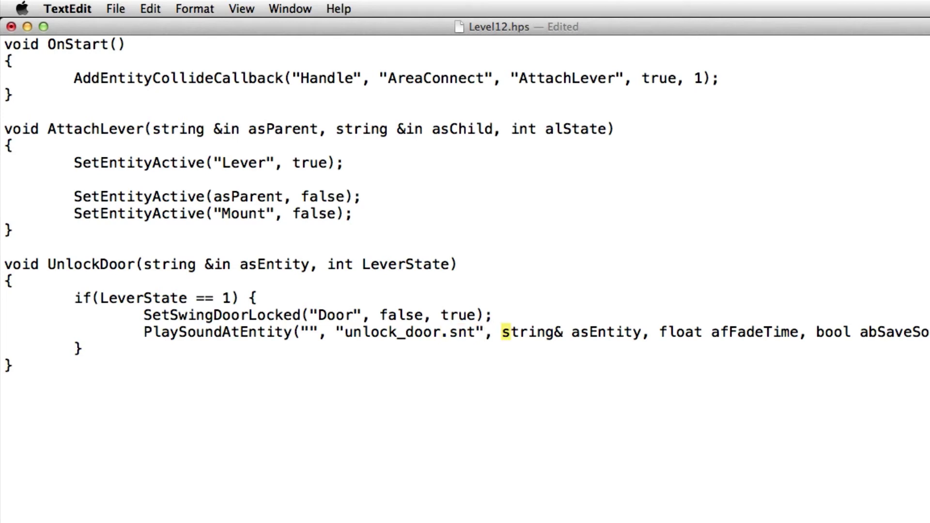
key(shift+Right)
key(shift+Right)
key(shift+Right)
key(shift+Right)
key(shift+Right)
key(shift+Right)
key(shift+Right)
key(shift+Right)
key(shift+Right)
key(shift+Right)
key(shift+Right)
key(shift+Right)
key(shift+Right)
key(shift+Right)
key(shift+Right)
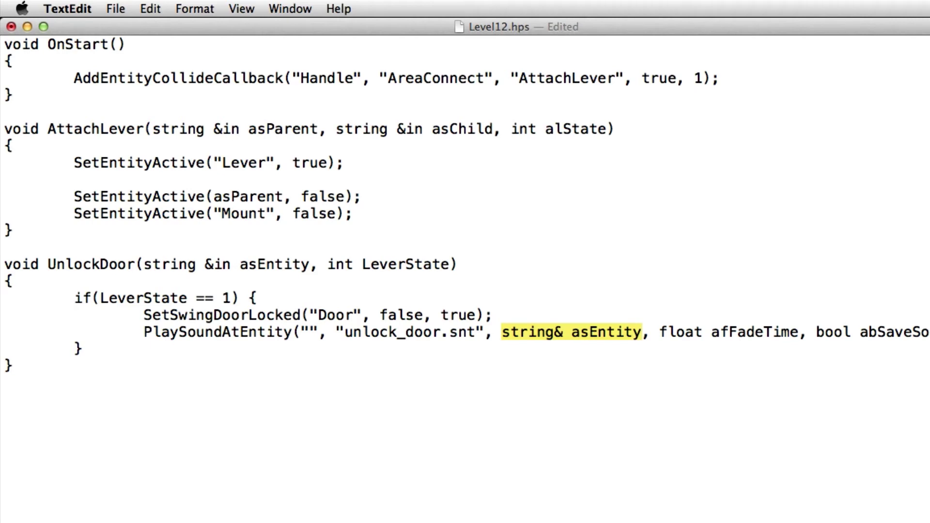
text("")
key(Left)
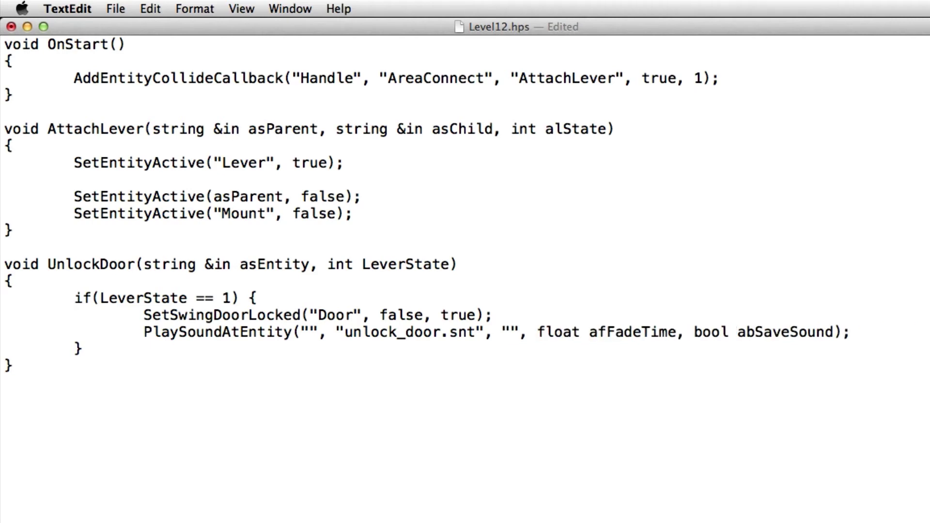
text(Door)
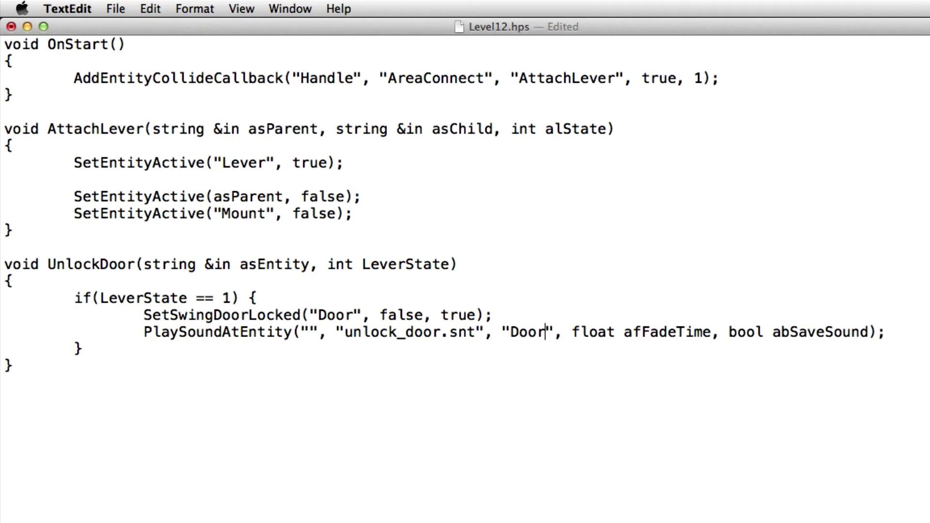
Replace the afFadeTime placeholder in the PlaySoundAtEntity call with 0
click(12, 366)
key(Right)
key(Right)
key(Right)
key(shift+Right)
key(shift+Right)
key(shift+Right)
key(shift+Right)
key(shift+Right)
key(shift+Right)
key(shift+Right)
key(shift+Right)
key(shift+Right)
key(shift+Right)
key(shift+Right)
key(shift+Right)
key(shift+Right)
key(shift+Right)
key(shift+Right)
key(shift+Right)
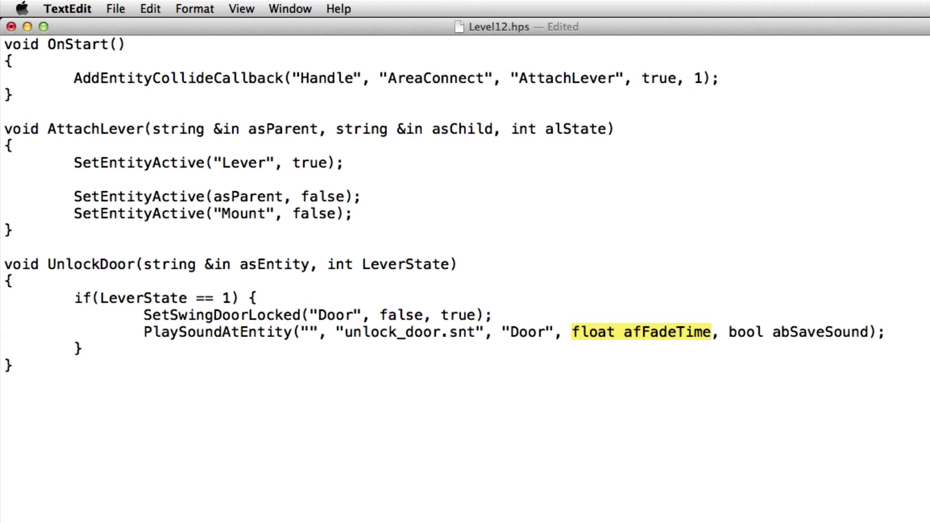
text(0)
Replace the abSaveSound placeholder in the PlaySoundAtEntity call with false
key(Right)
key(Right)
key(shift+Right)
key(shift+Right)
key(shift+Right)
key(shift+Right)
key(shift+Right)
key(shift+Right)
key(shift+Right)
key(shift+Right)
key(shift+Right)
key(shift+Right)
key(shift+Right)
key(shift+Right)
key(shift+Right)
key(shift+Right)
key(shift+Right)
key(shift+Right)
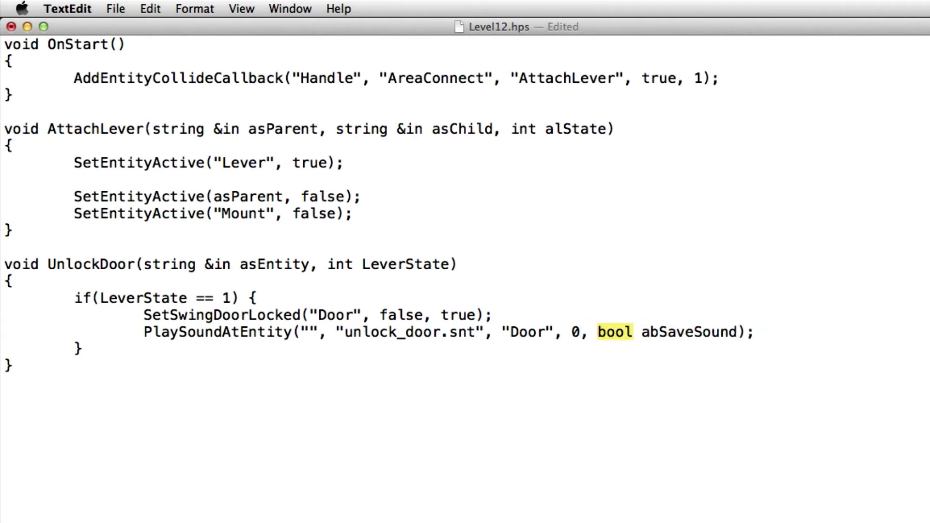
text(false)
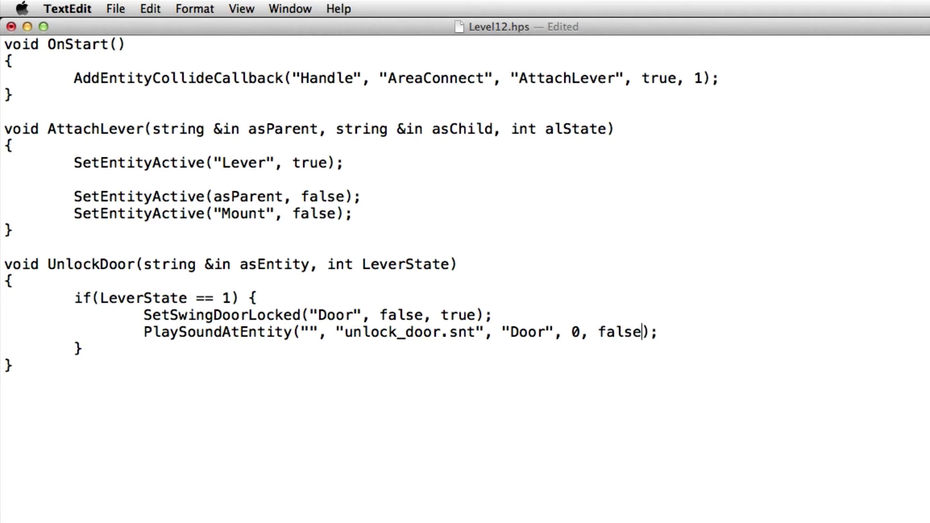
Review the finished PlaySoundAtEntity line and add a new line below it, indented by two tabs inside the if block
drag(657, 334, 141, 334)
click(141, 334)
drag(657, 333, 825, 330)
click(634, 310)
drag(674, 332, 146, 335)
click(680, 332)
key(Return)
key(Tab)
key(Tab)
drag(159, 347, 21, 350)
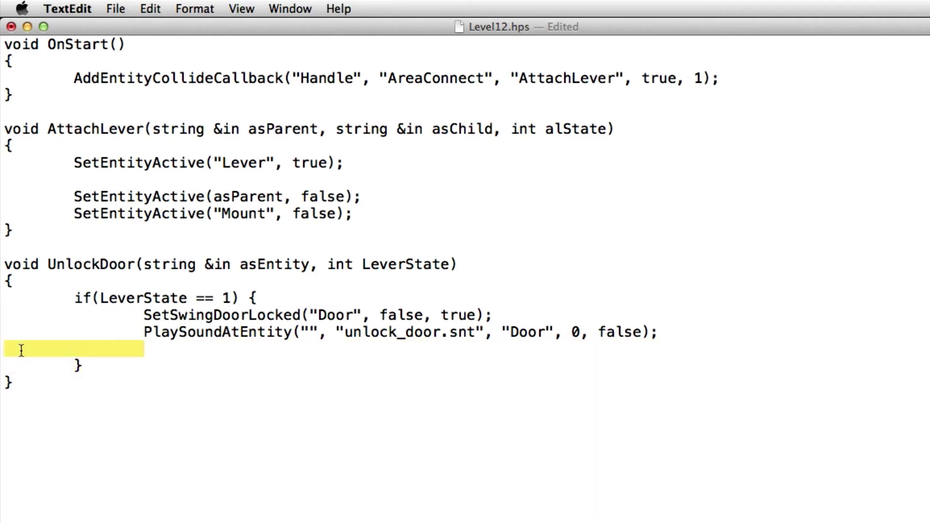
click(148, 336)
click(152, 347)
Switch to the browser, search the Engine scripts page for "setlever" and copy the full SetLeverStuckState call into the new line below PlaySoundAtEntity
click(599, 213)
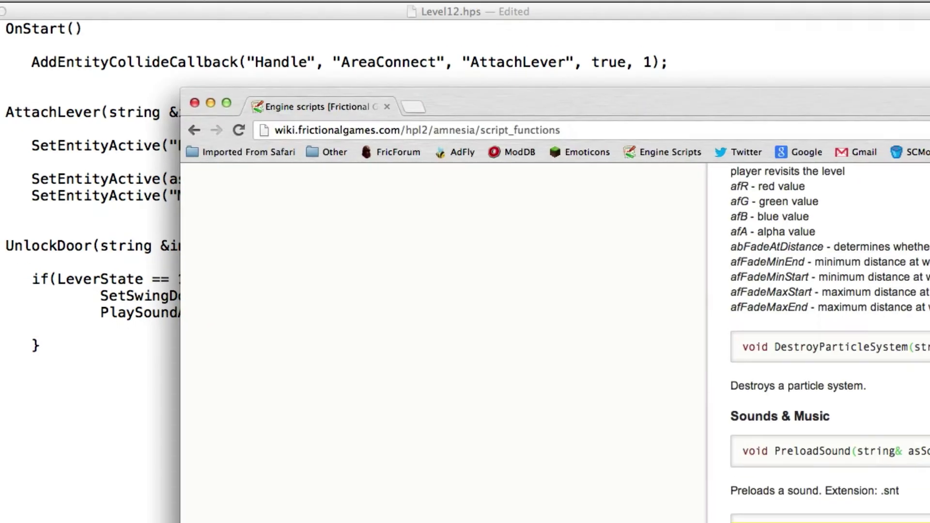
key(super+f)
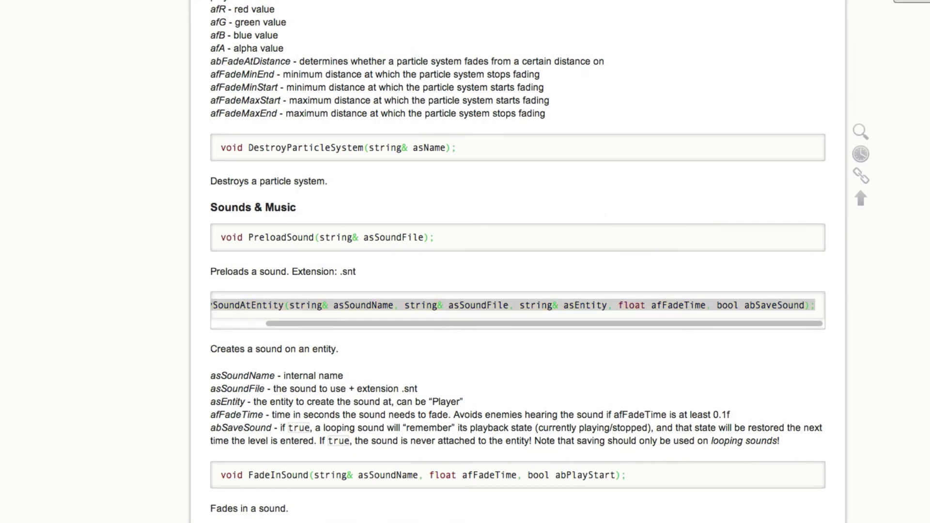
text(setlever)
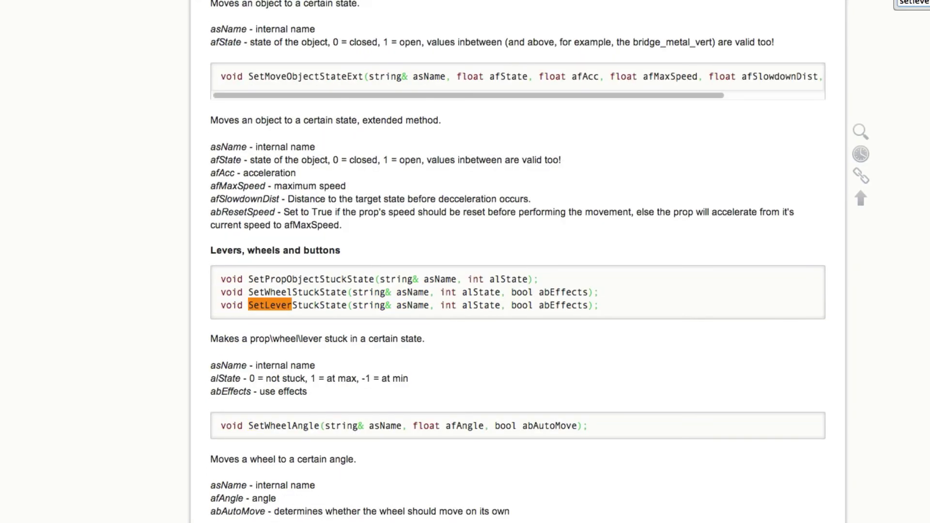
key(Escape)
click(422, 308)
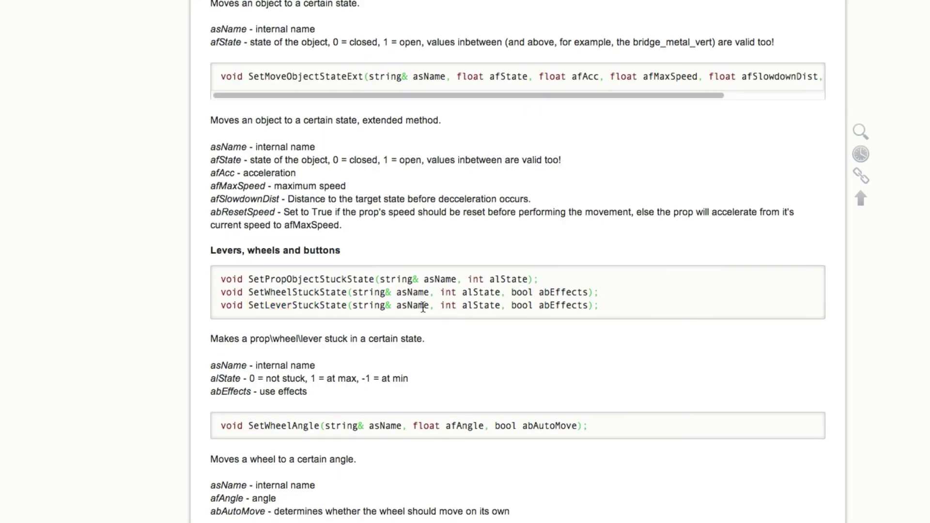
drag(248, 305, 601, 302)
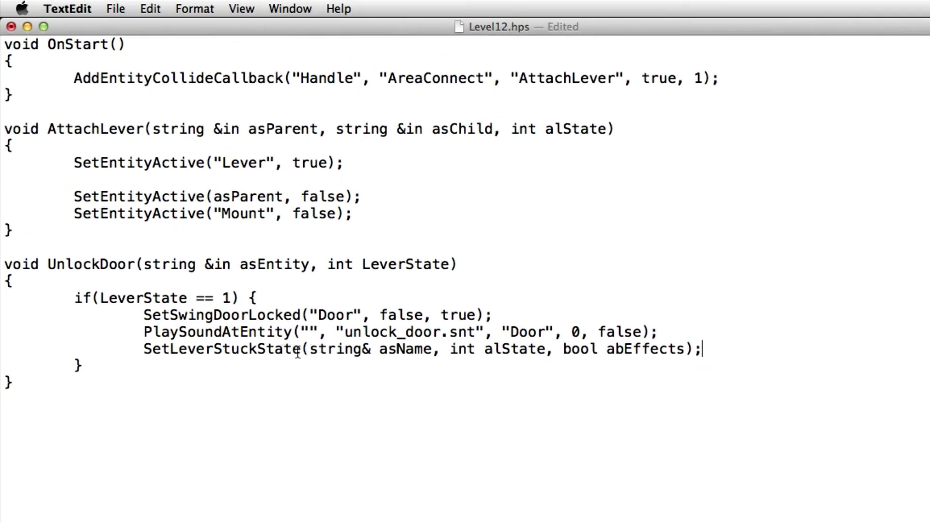
Replace the asName placeholder in the SetLeverStuckState call with asEntity and compare it with the entity parameter of UnlockDoor
drag(301, 351, 142, 350)
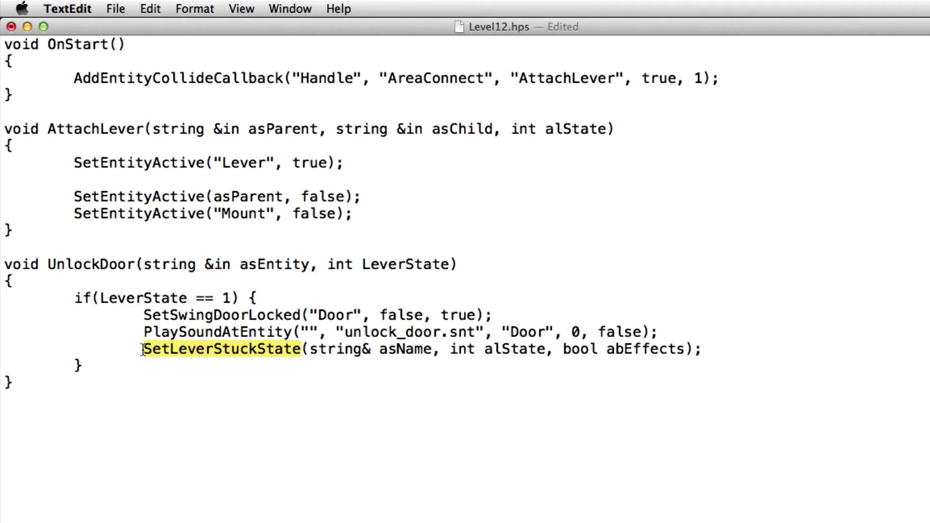
click(362, 350)
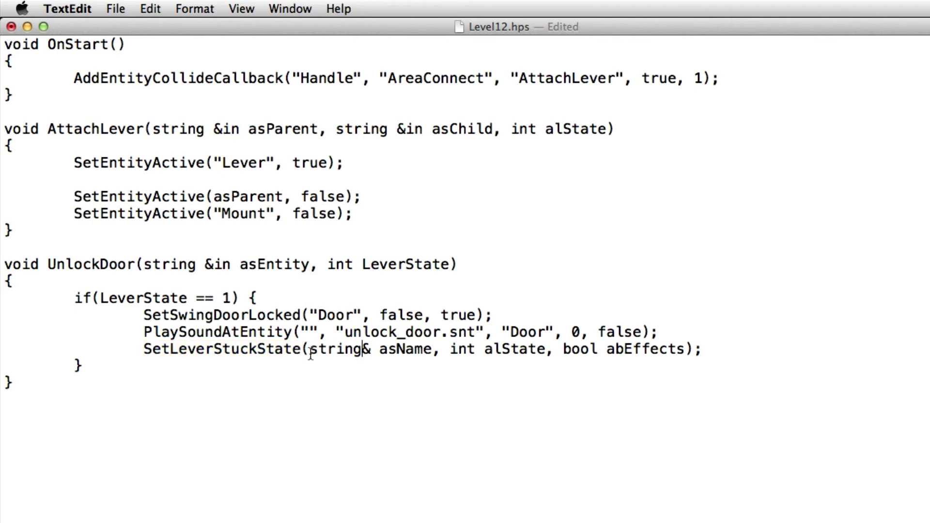
drag(308, 350, 400, 353)
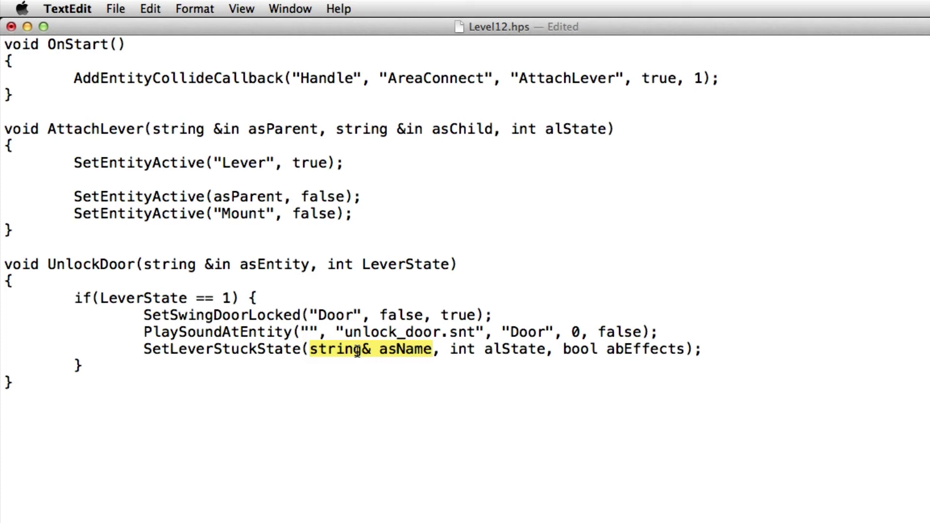
text(asEntity)
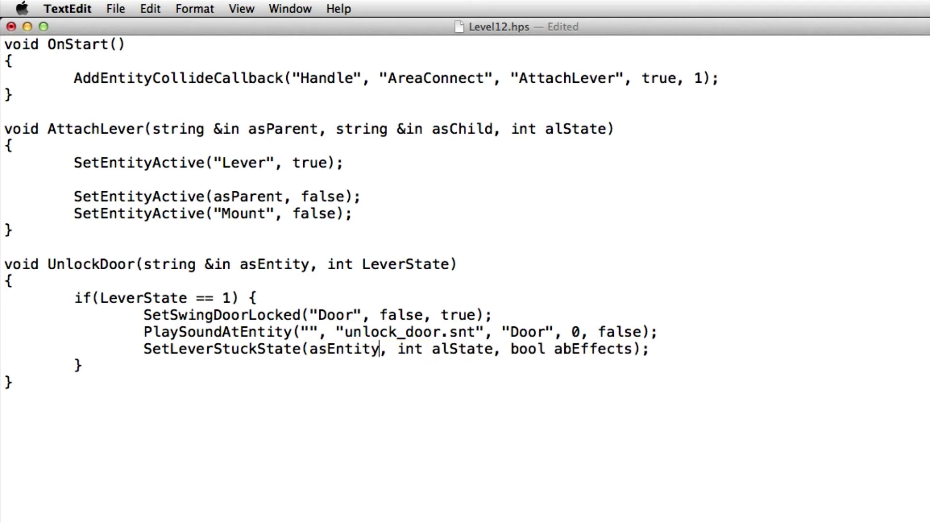
double_click(281, 265)
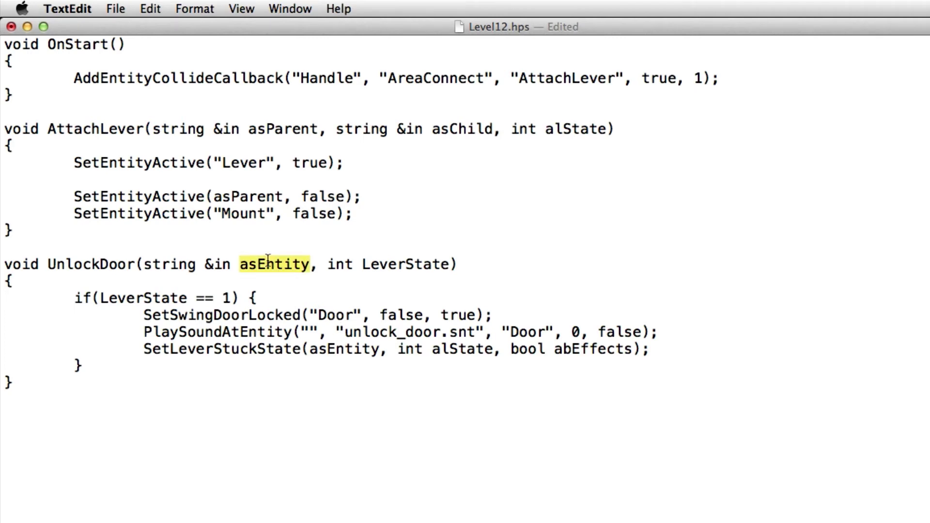
double_click(237, 163)
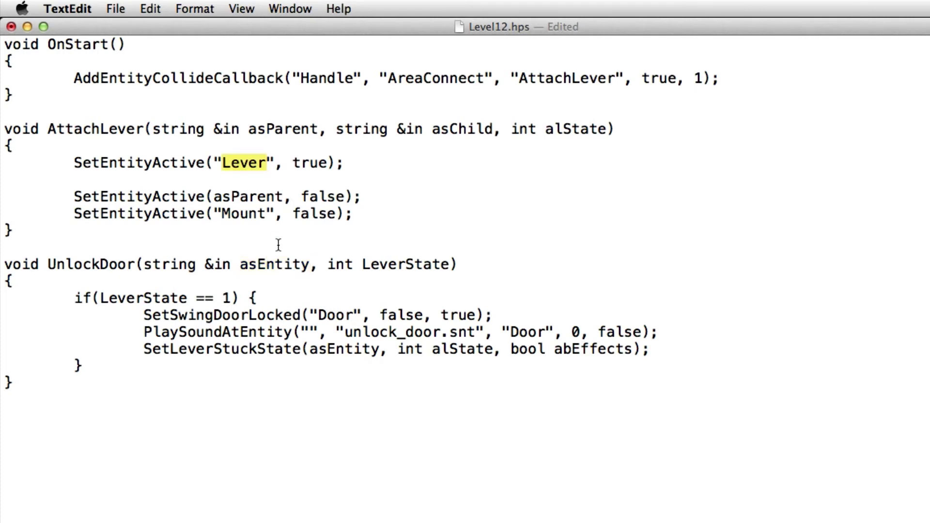
double_click(268, 266)
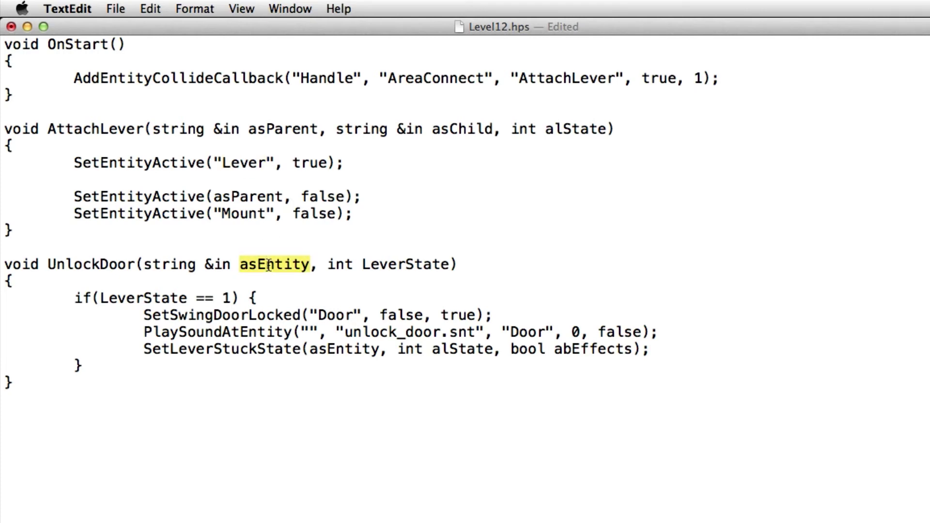
double_click(97, 262)
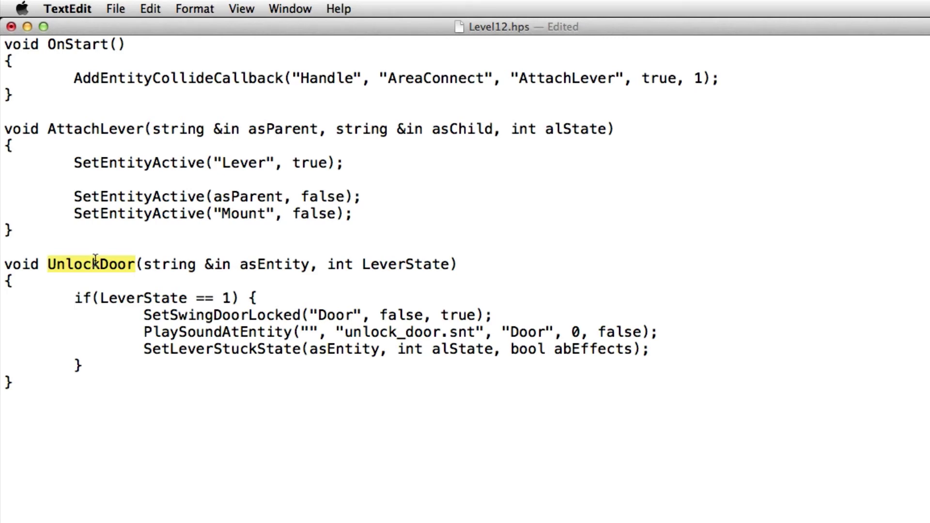
double_click(270, 264)
double_click(342, 349)
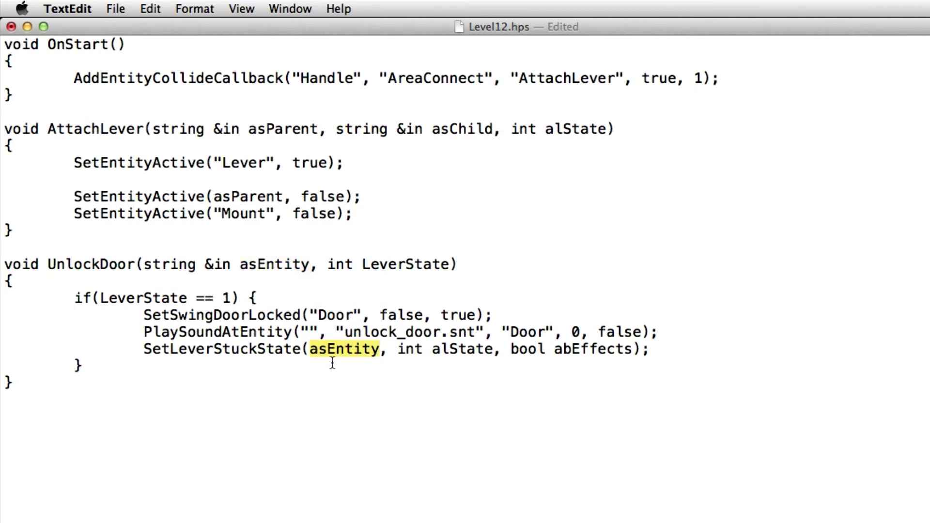
Replace the alState placeholder in the SetLeverStuckState call with LeverState and compare it with the integer parameter of UnlockDoor
double_click(414, 350)
drag(416, 353, 459, 353)
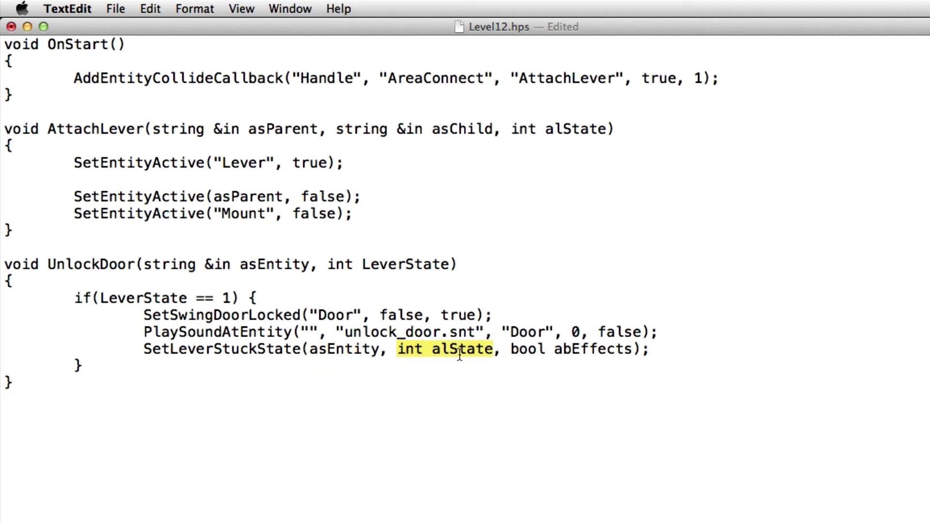
text(LeverSTate)
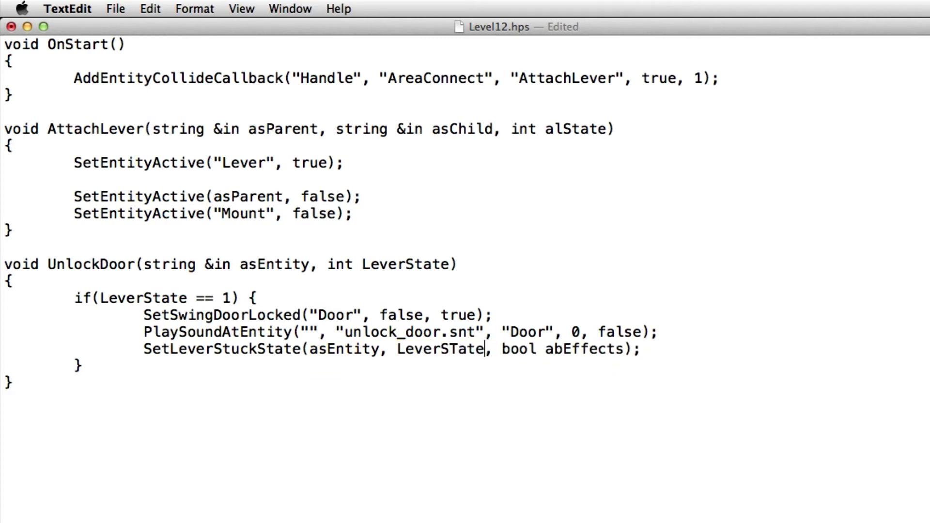
key(BackSpace)
key(BackSpace)
key(BackSpace)
key(BackSpace)
text(t)
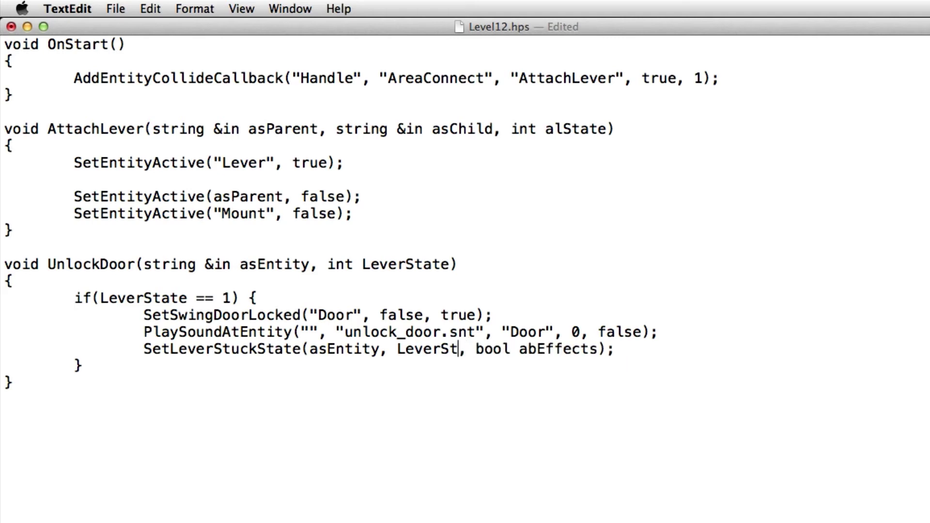
text(ate)
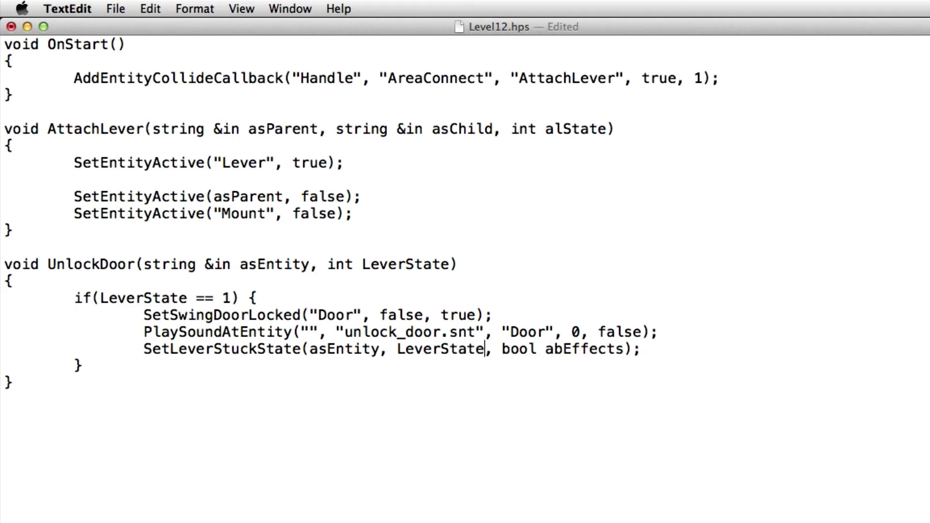
double_click(451, 351)
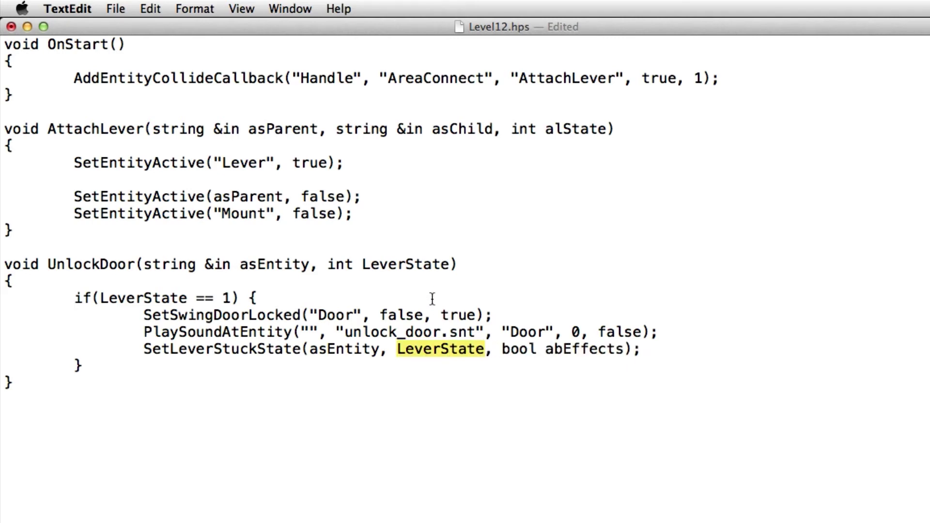
double_click(418, 267)
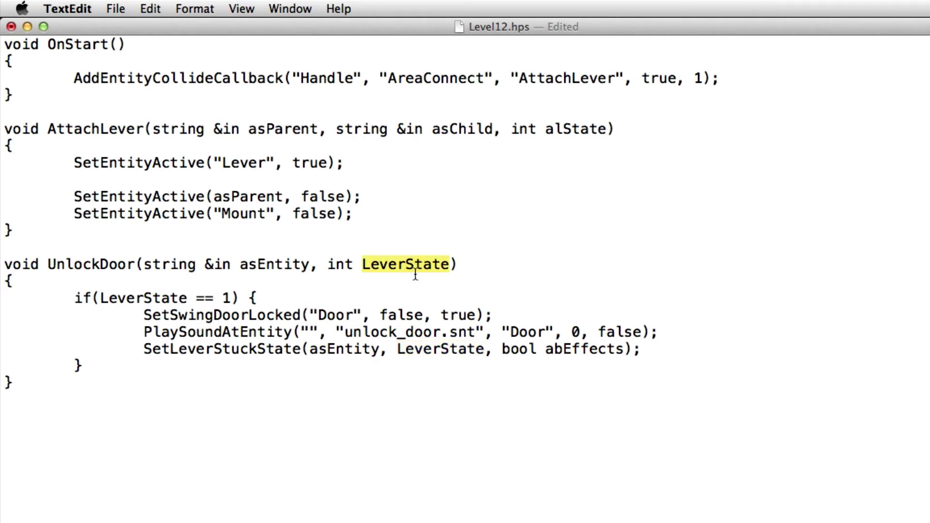
double_click(429, 352)
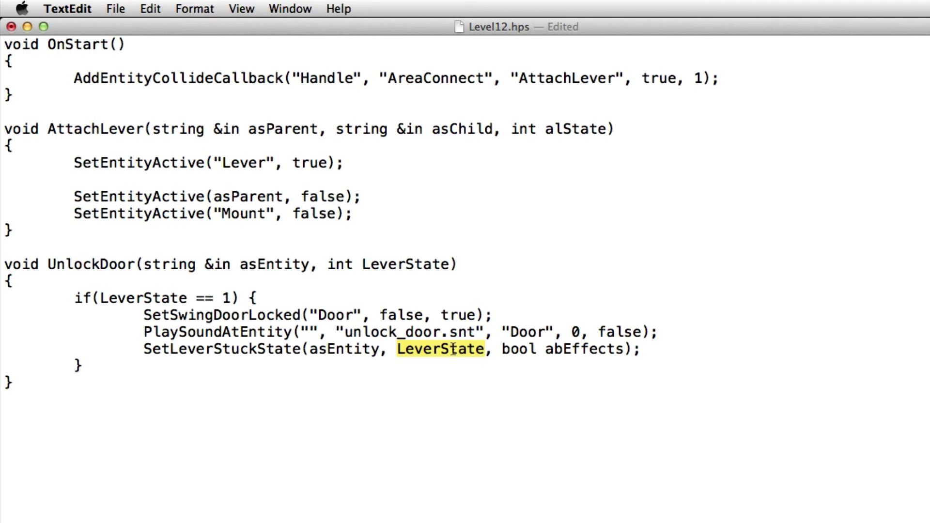
Compare the LeverState argument of the SetLeverStuckState call with the value 1 in the if condition above it
click(232, 297)
drag(232, 297, 222, 298)
click(233, 298)
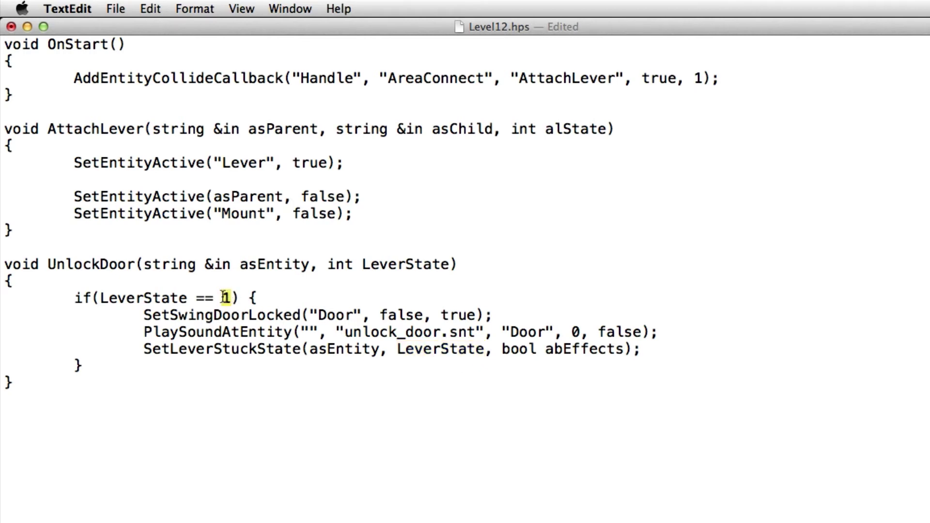
drag(396, 349, 479, 348)
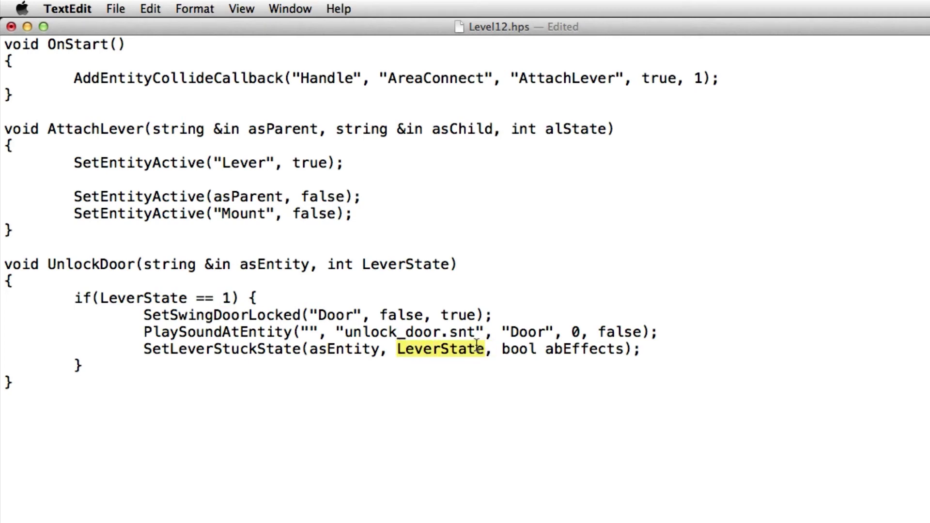
click(398, 350)
double_click(225, 298)
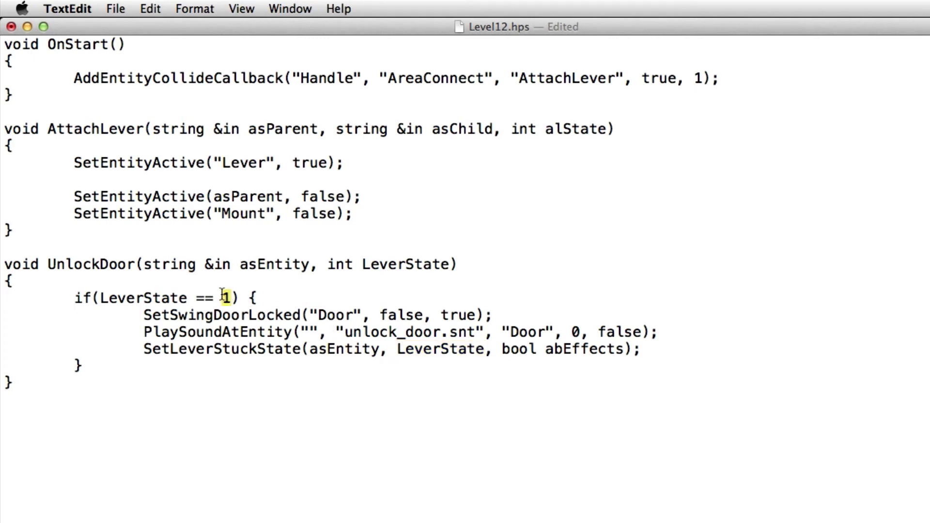
double_click(408, 350)
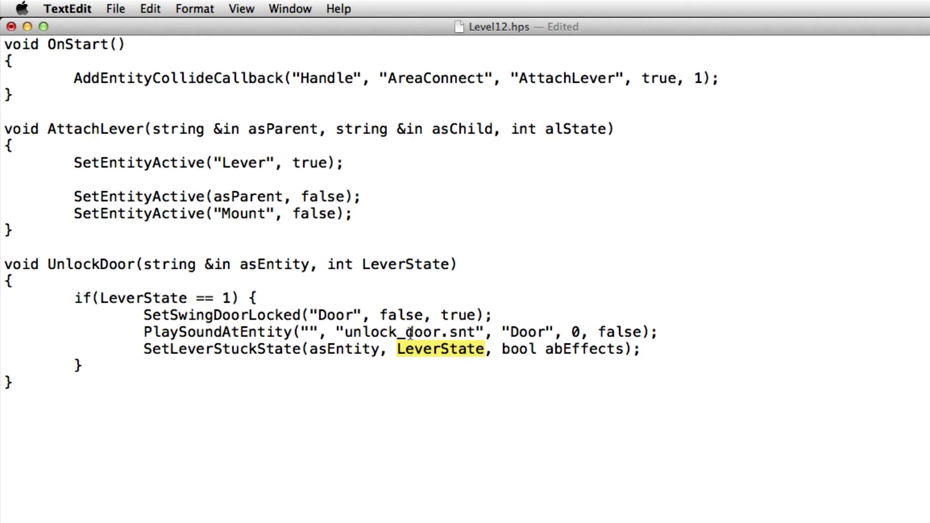
click(221, 298)
double_click(441, 352)
click(224, 296)
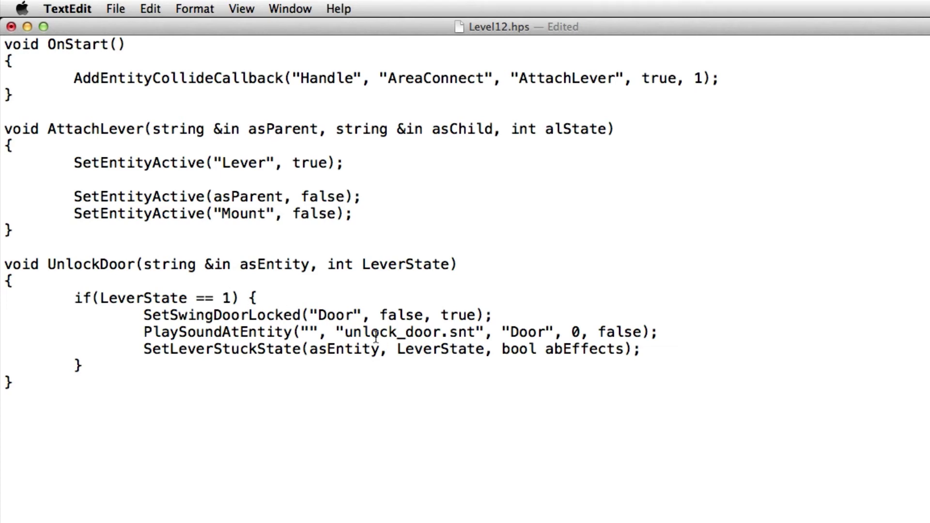
double_click(433, 349)
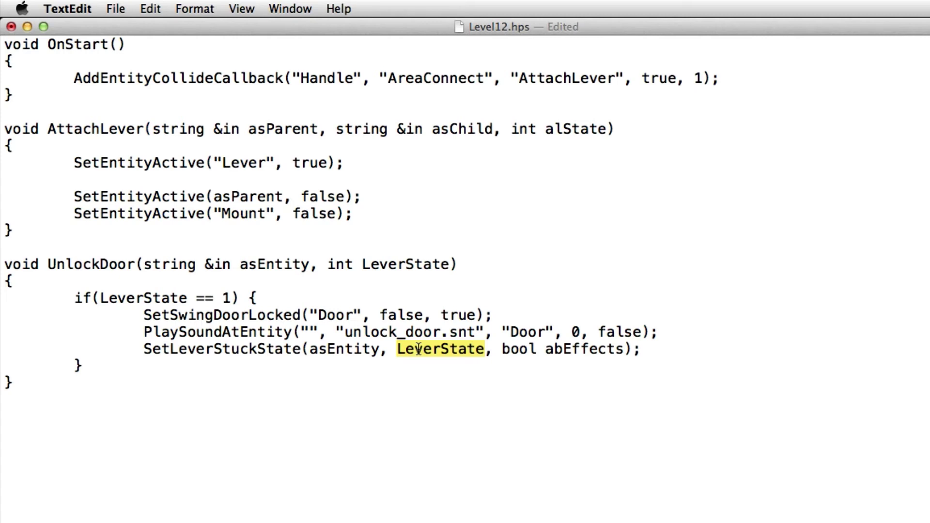
click(485, 350)
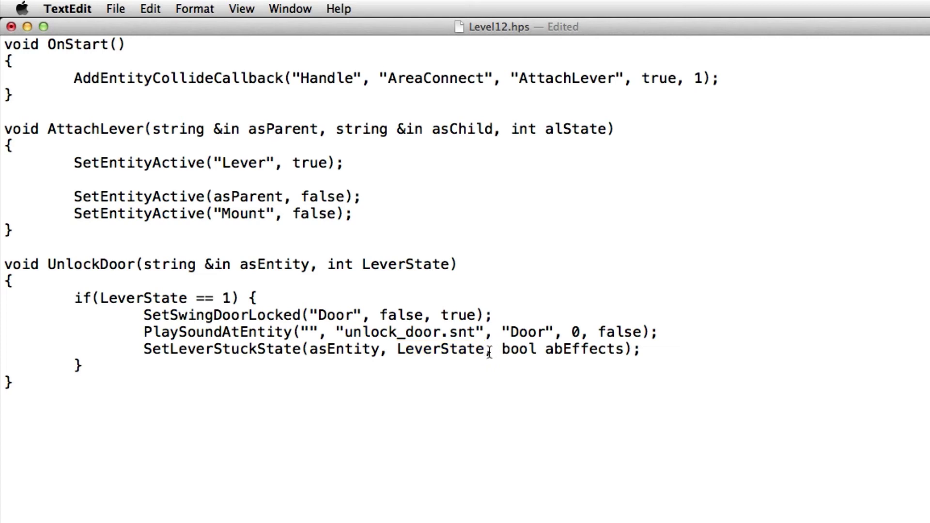
drag(485, 350, 395, 349)
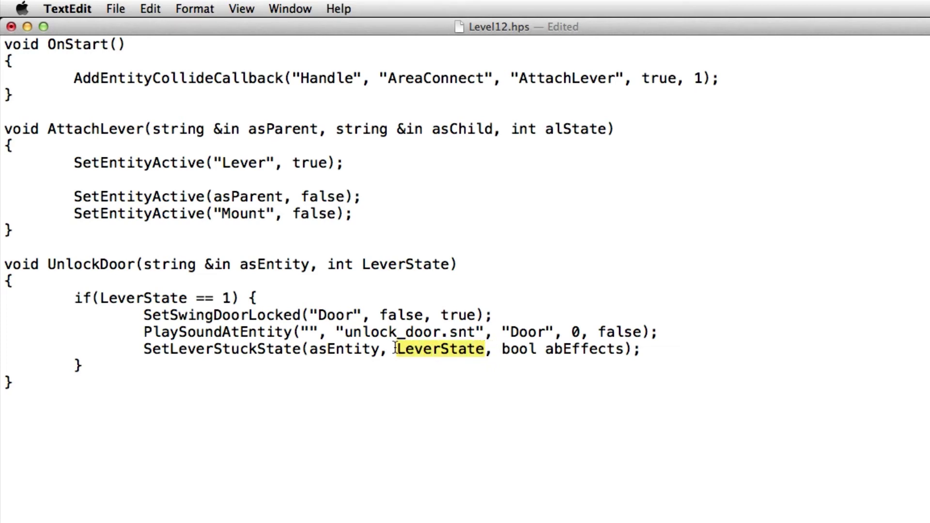
Replace the bool abEffects placeholder in the SetLeverStuckState call with true and save the script
drag(501, 349, 625, 353)
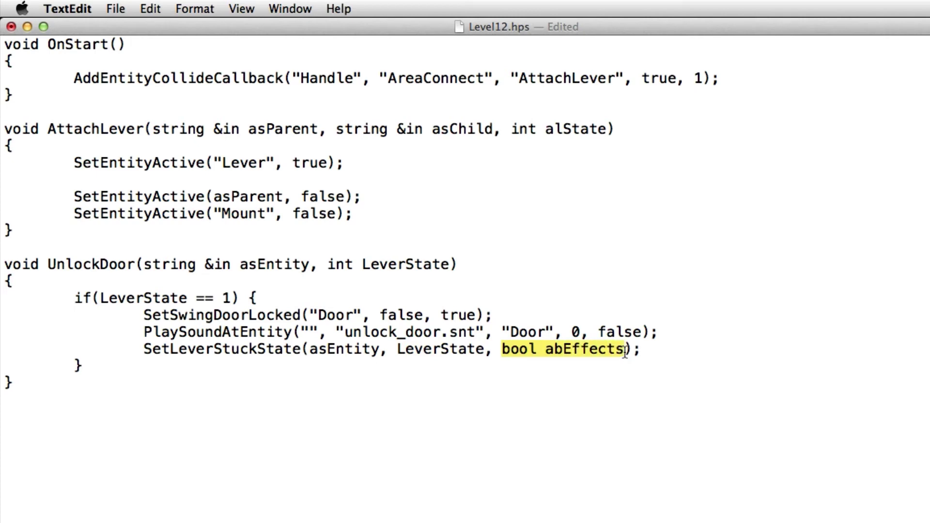
text(true)
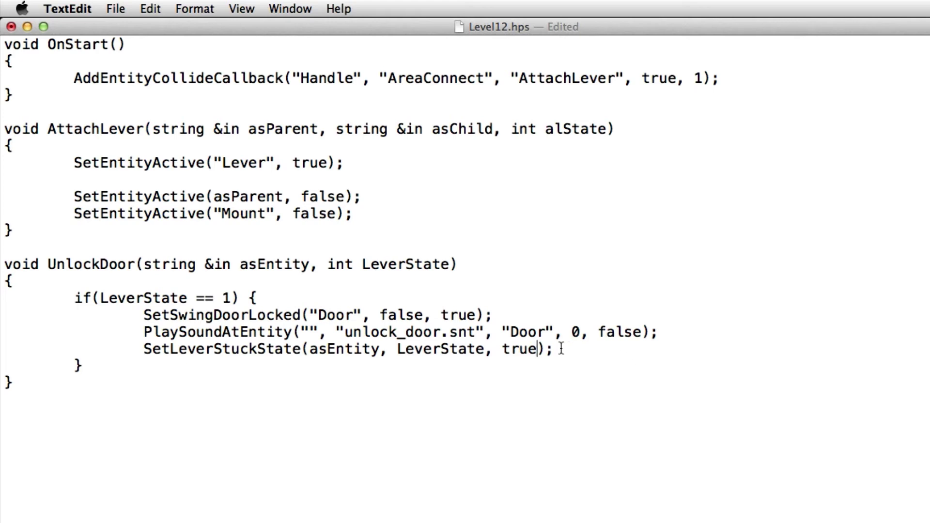
double_click(522, 350)
click(526, 349)
click(537, 351)
click(559, 348)
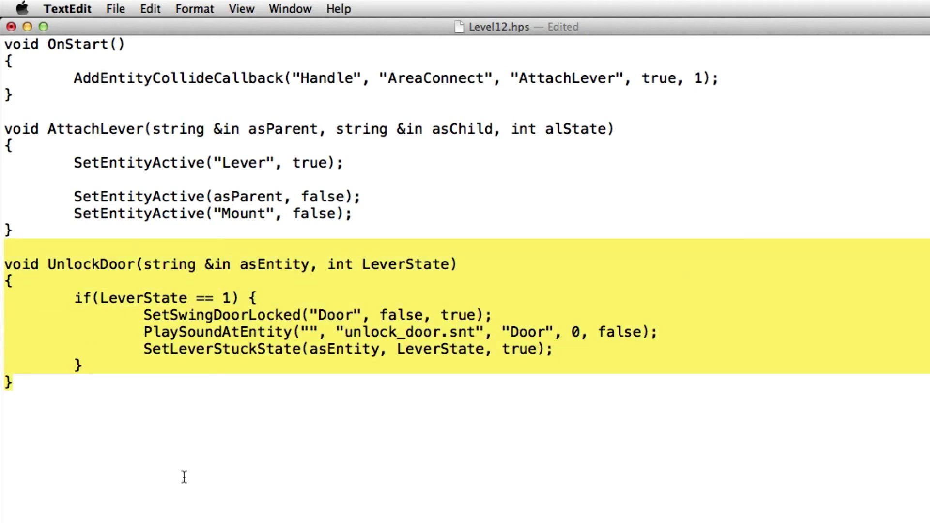
key(super+s)
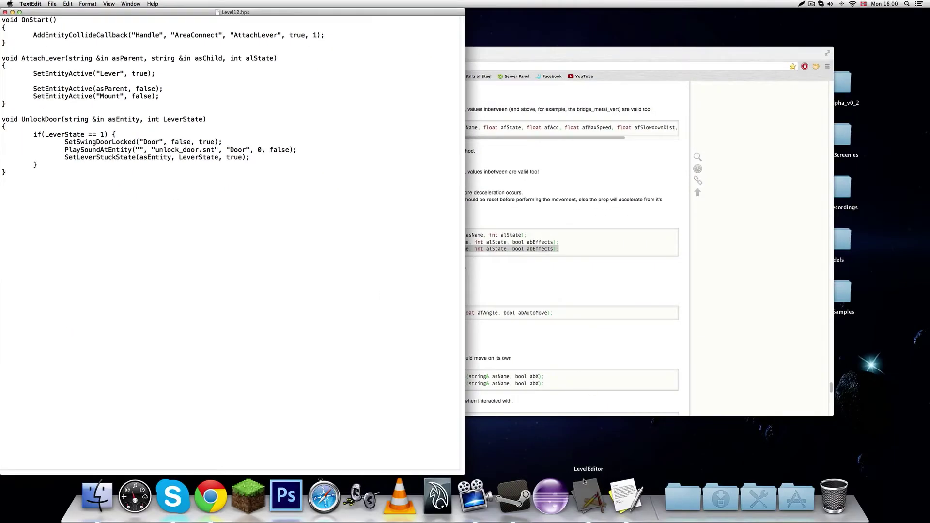
Launch Amnesia The Dark Descent, select the existing player profile and start the Tutorial custom story
click(588, 497)
key(F4)
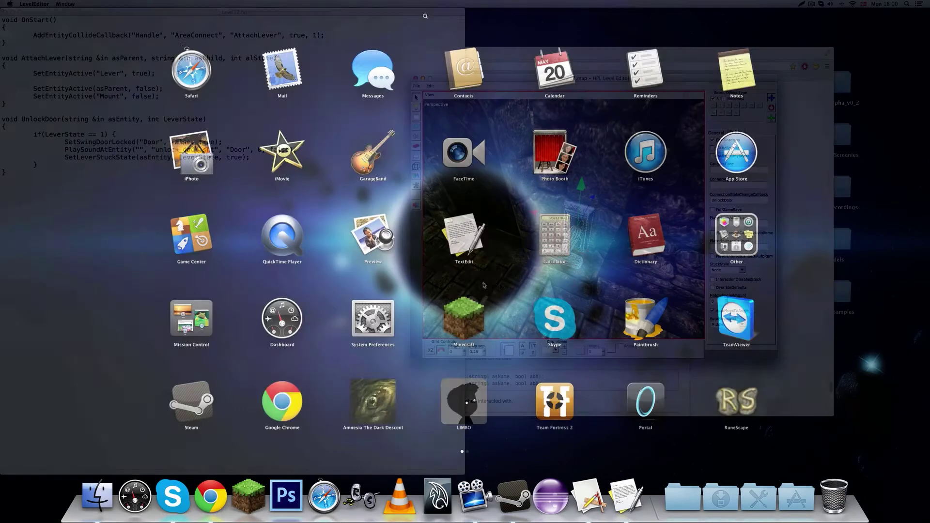
click(388, 382)
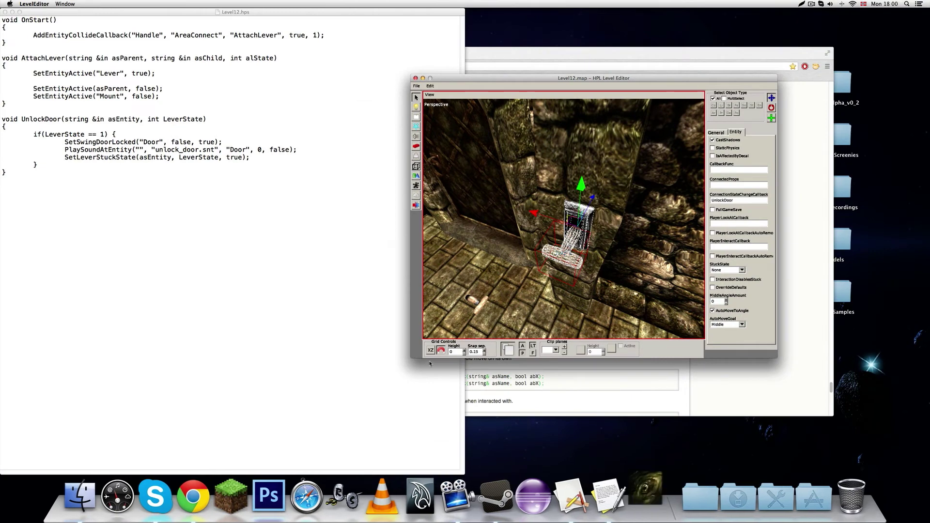
click(509, 363)
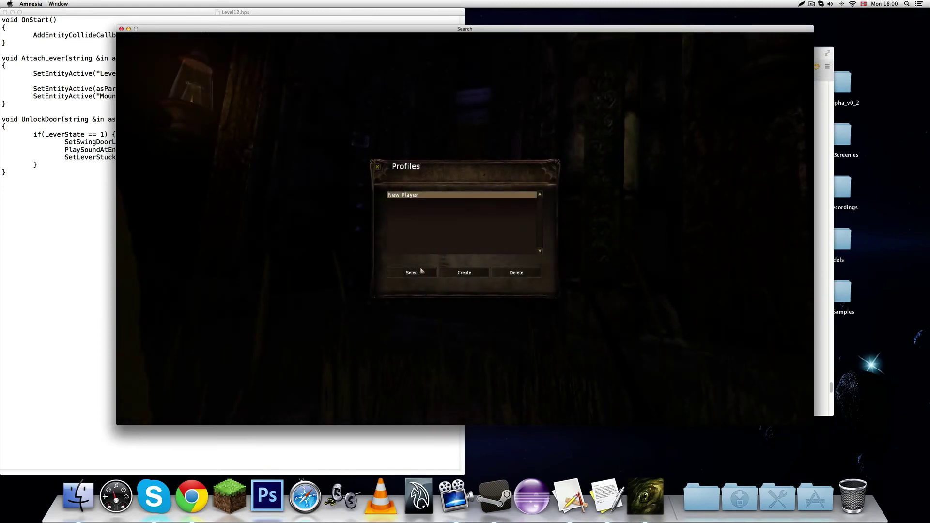
click(421, 268)
click(262, 328)
double_click(373, 180)
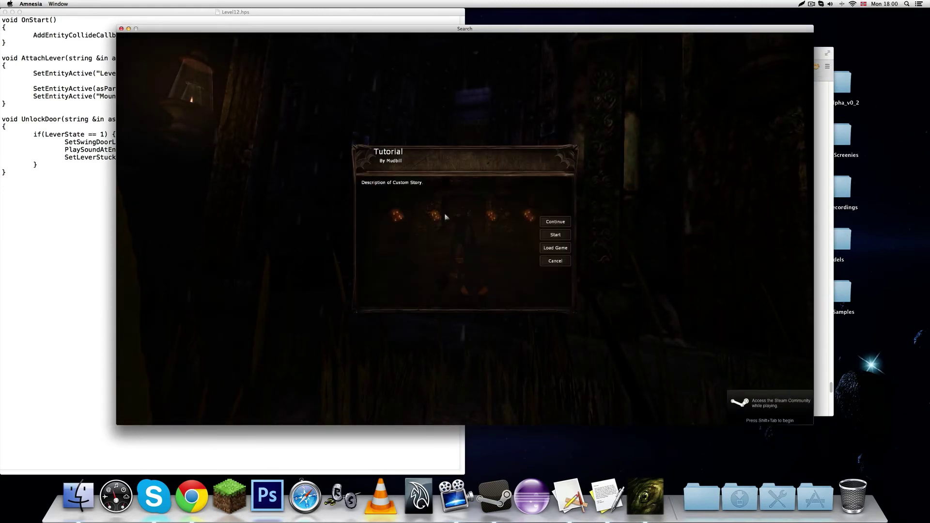
click(555, 236)
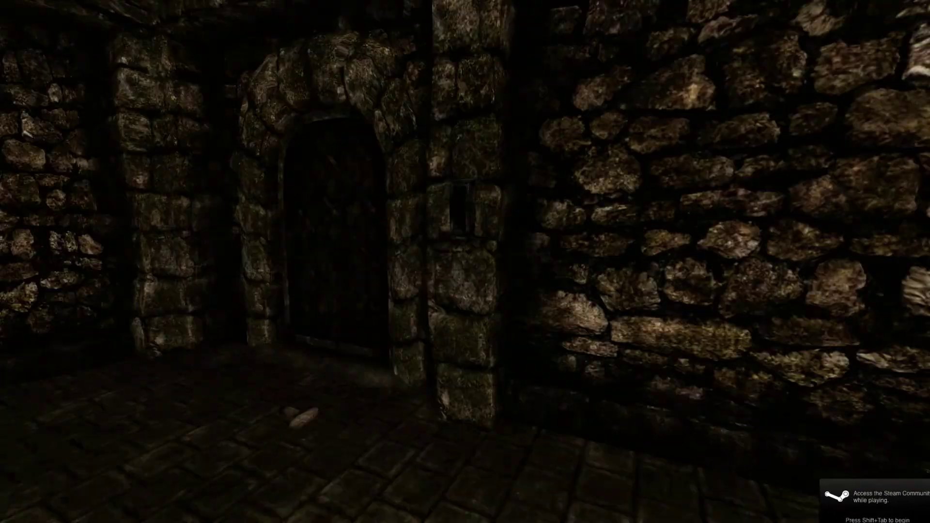
key(w)
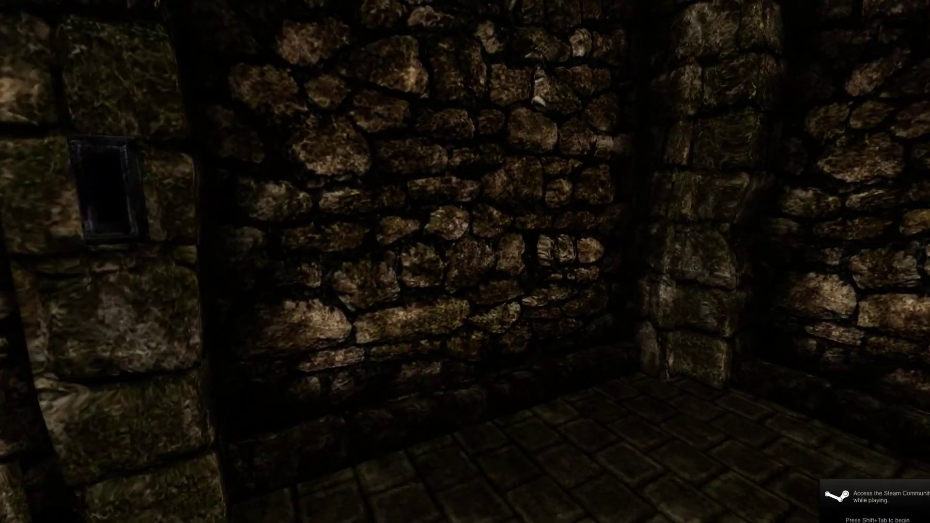
key(w)
click(463, 260)
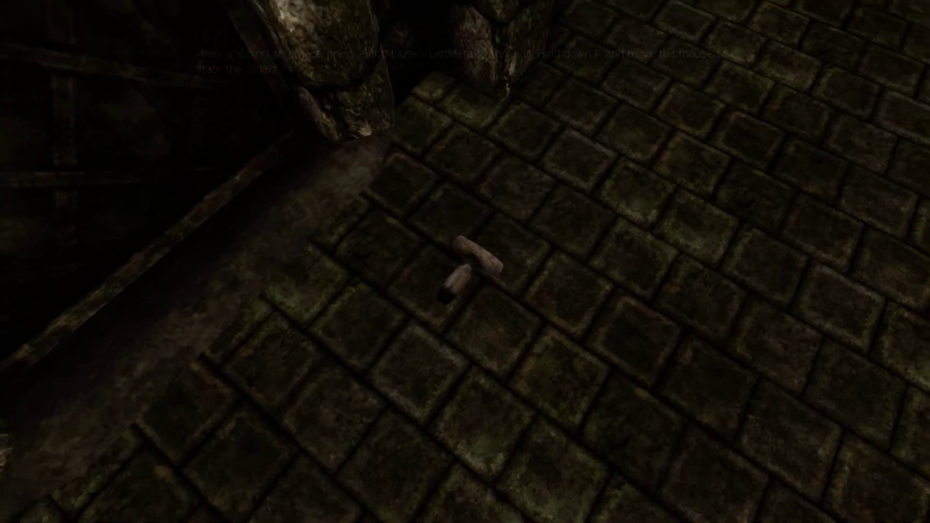
click(463, 267)
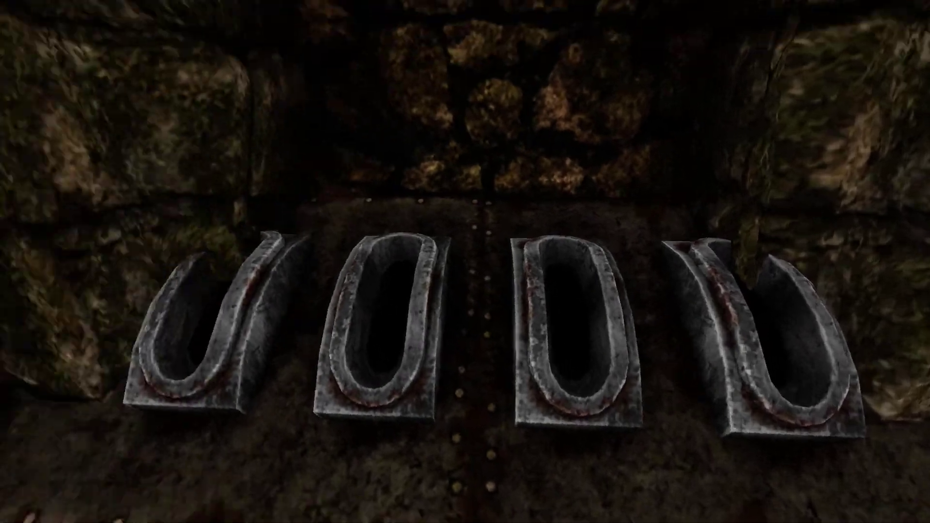
key(w)
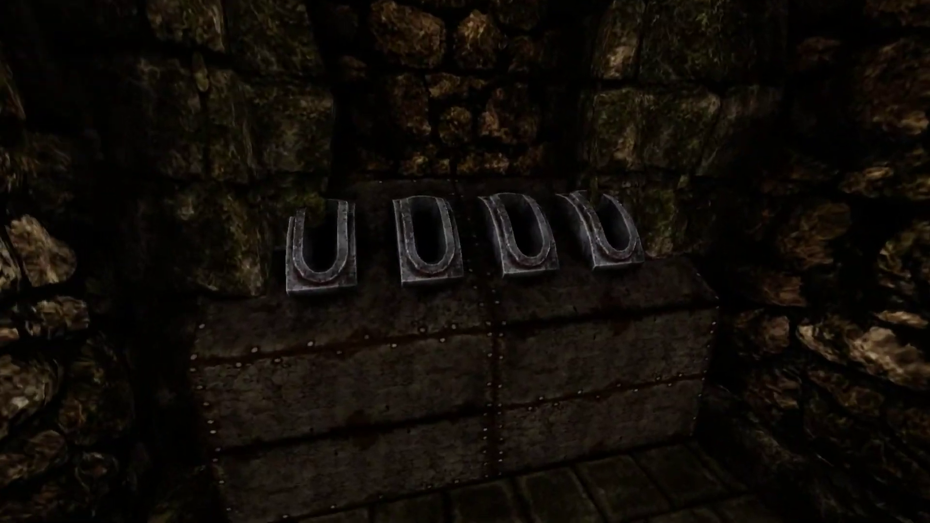
key(w)
key(d)
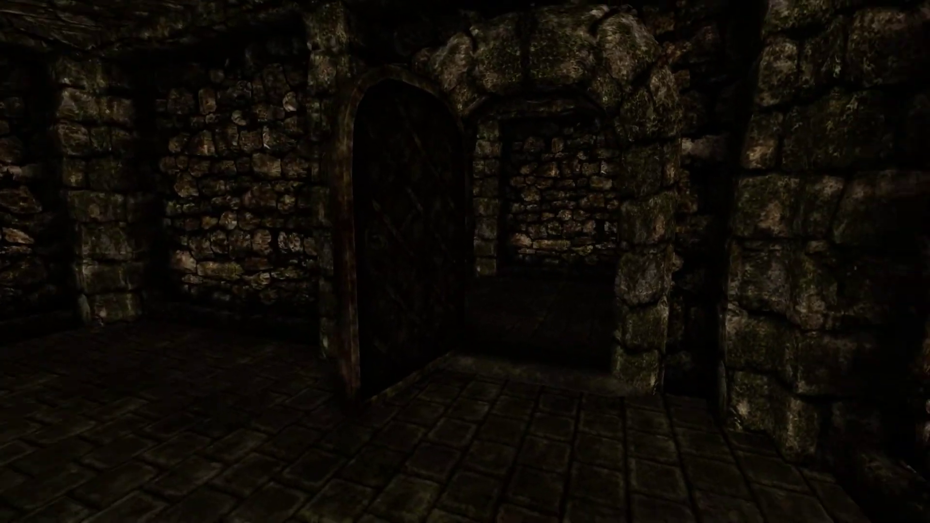
key(w)
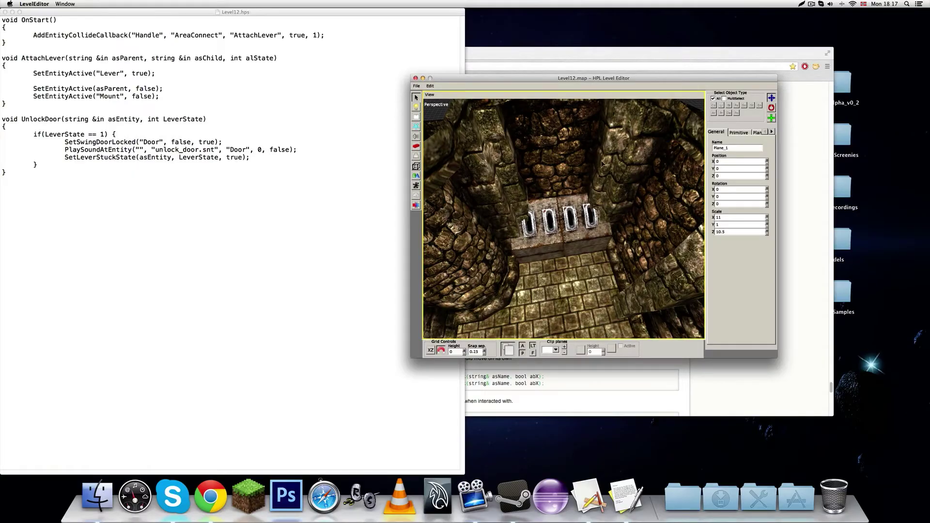
Activate entity placement in Level12.map and choose the gameplay entity category
scroll(585, 246, up, 5)
middle_drag(541, 218, 562, 244)
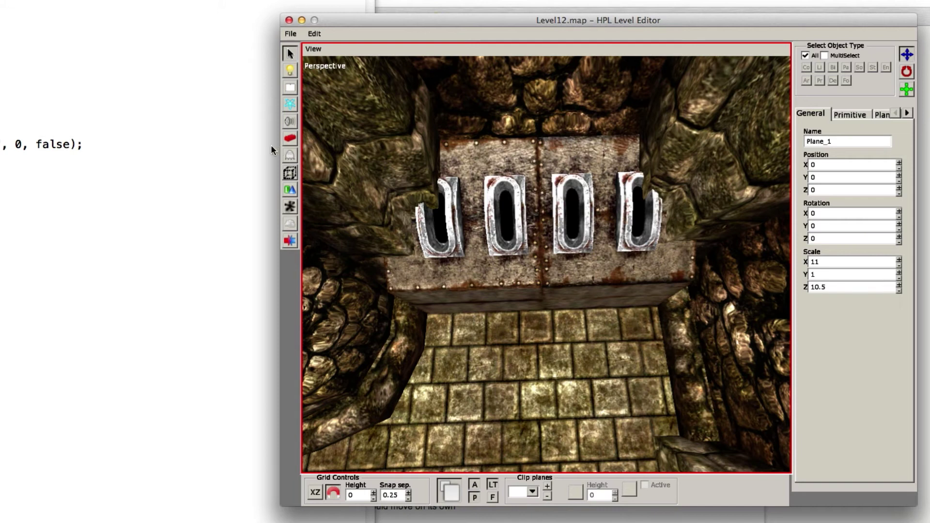
click(289, 155)
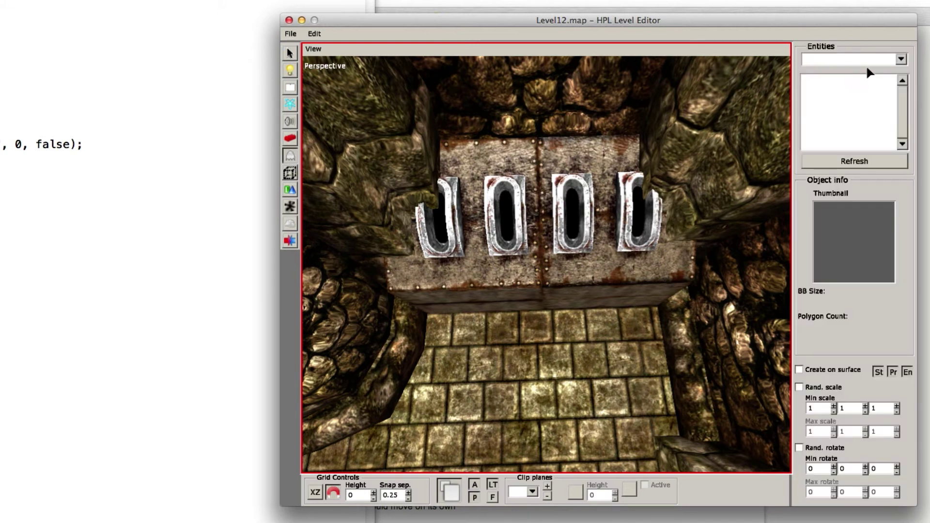
click(900, 60)
scroll(833, 155, down, 3)
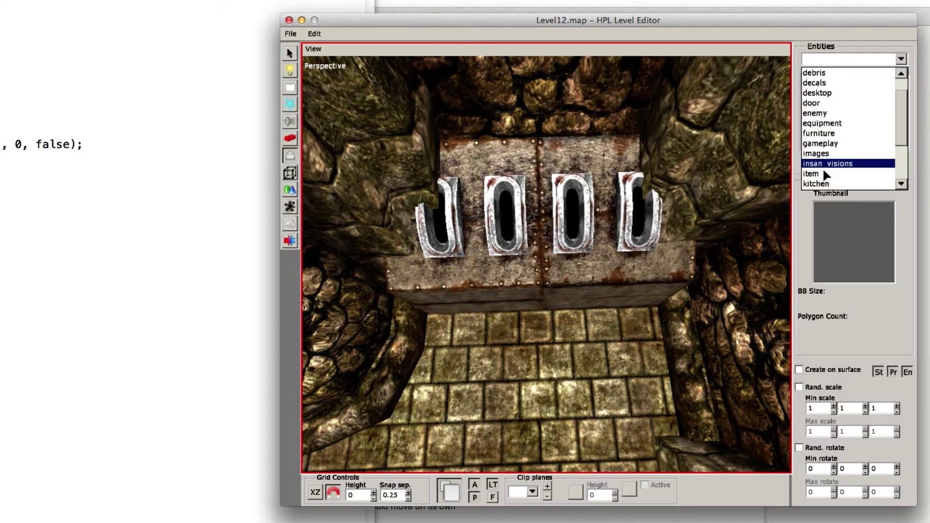
scroll(828, 175, down, 4)
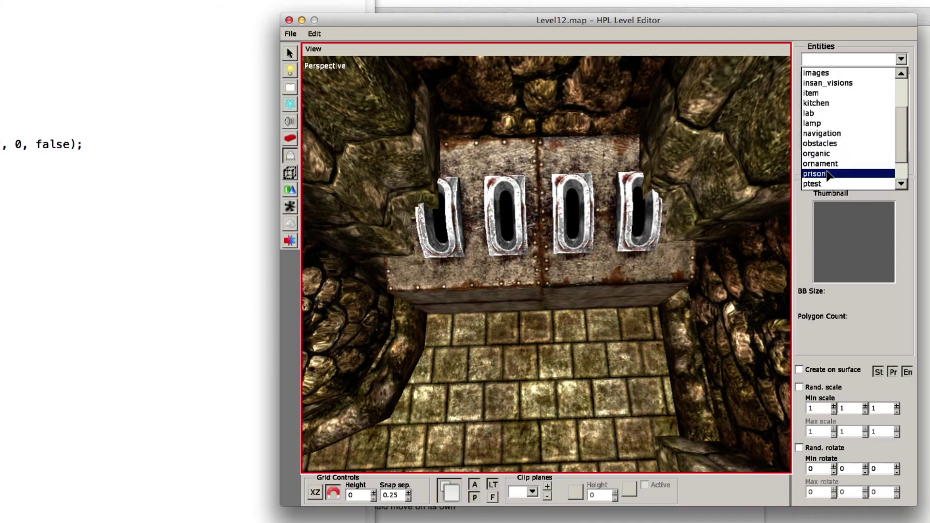
scroll(830, 172, up, 4)
scroll(832, 164, up, 1)
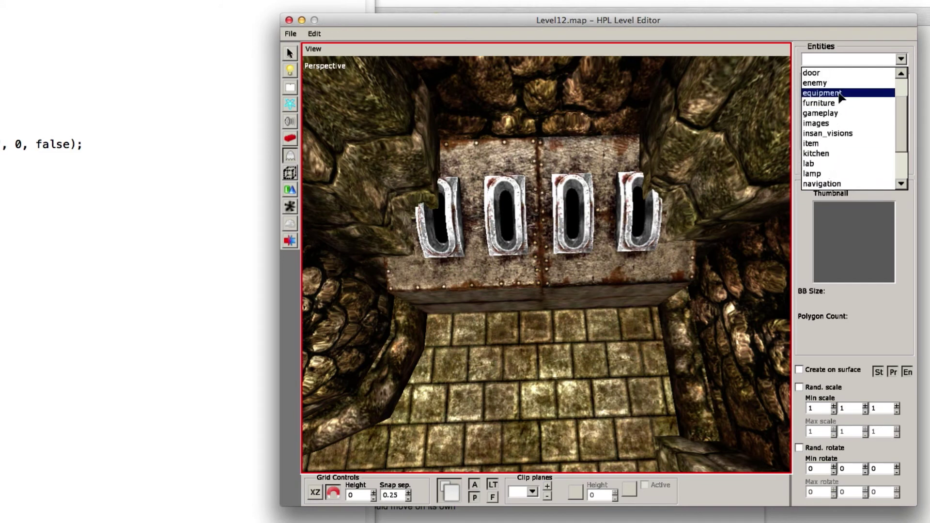
click(832, 113)
click(831, 114)
Browse the gameplay entities from the ladders and levers down to the iron and wooden valves, previewing their thumbnails
scroll(832, 117, down, 5)
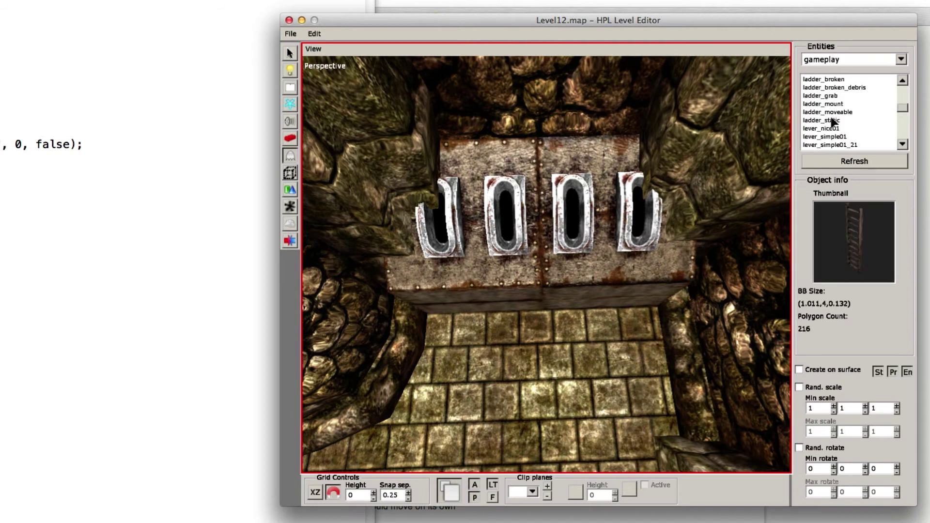
click(831, 120)
scroll(831, 120, down, 5)
click(831, 120)
click(831, 113)
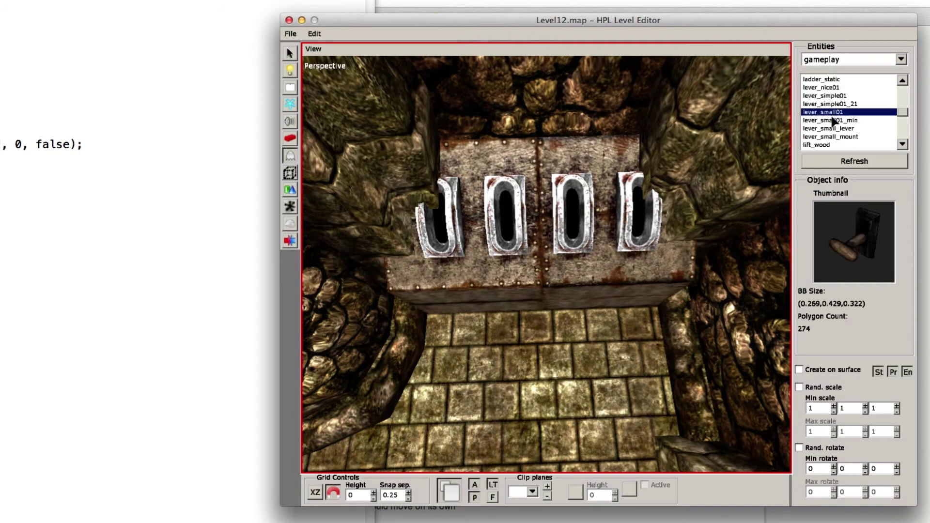
click(831, 129)
click(830, 137)
click(830, 144)
scroll(829, 141, down, 6)
click(830, 113)
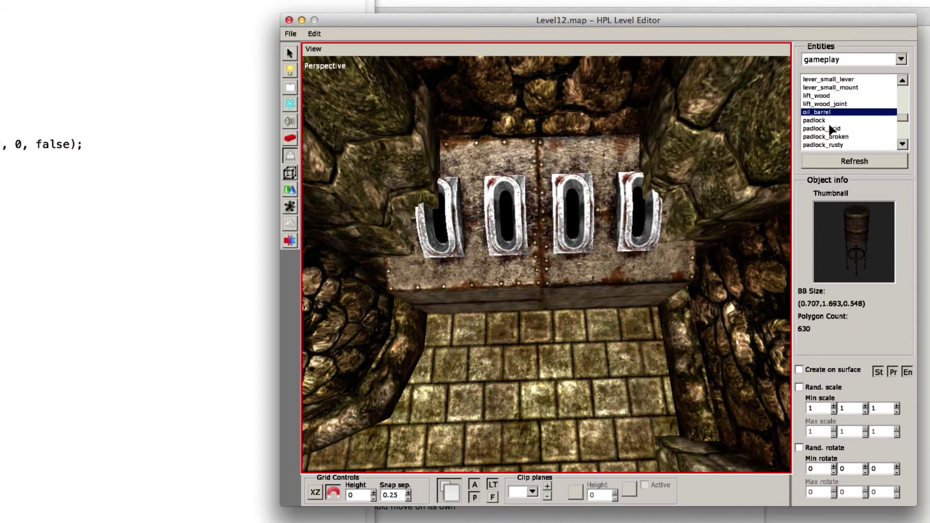
click(830, 129)
scroll(829, 134, down, 5)
click(829, 130)
scroll(829, 131, down, 5)
click(829, 129)
click(830, 136)
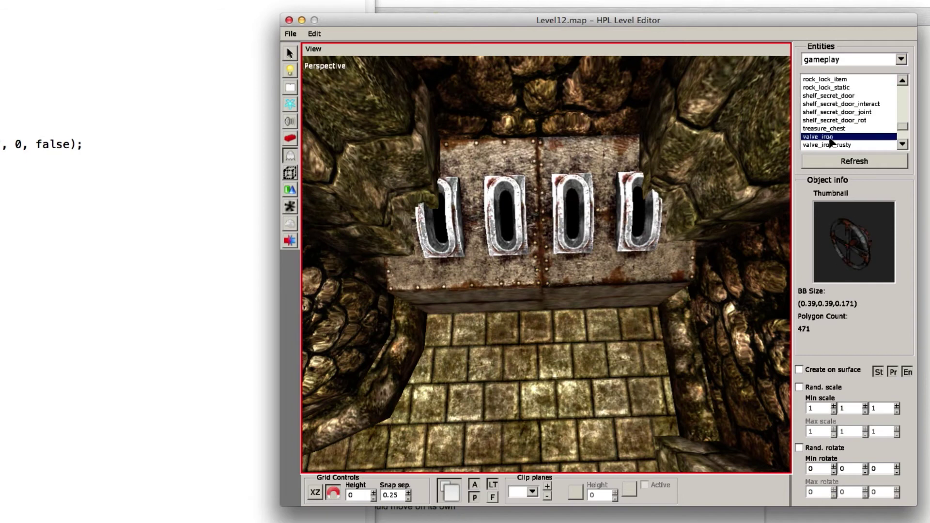
scroll(830, 135, down, 5)
scroll(831, 131, down, 5)
click(830, 121)
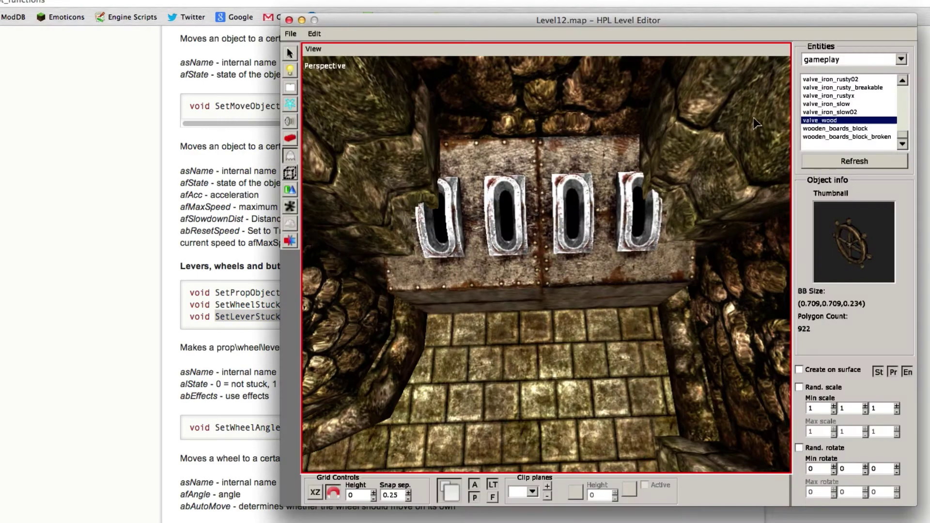
Change the entity category to special and select the control room piston lever panel entity
click(901, 60)
scroll(901, 145, down, 3)
scroll(852, 145, down, 2)
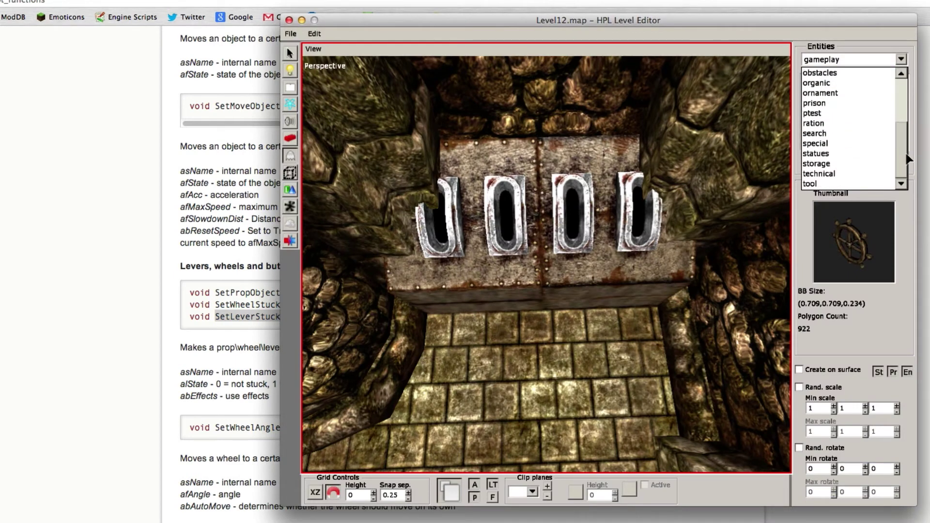
click(818, 144)
scroll(841, 125, down, 5)
click(837, 112)
click(838, 121)
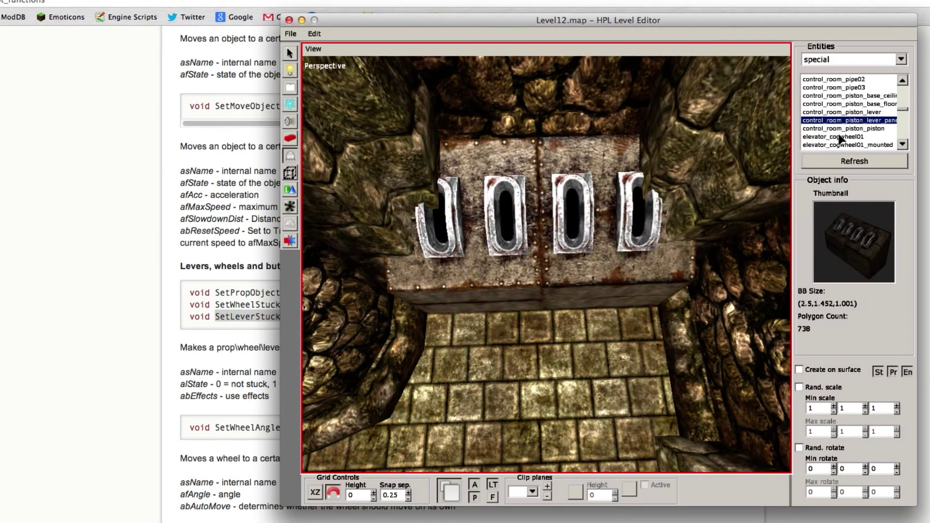
Browse the special entities from the elevator cogwheels and machine parts to elevator_wall01, previewing the coal lever and other thumbnails
click(839, 137)
scroll(839, 138, down, 5)
click(842, 88)
click(840, 111)
click(839, 137)
key(Down)
key(Down)
key(Down)
key(Down)
key(Down)
key(Down)
key(Down)
key(Down)
key(Down)
key(Down)
key(Down)
key(Down)
key(Down)
key(Down)
key(Down)
key(Down)
key(Down)
key(Down)
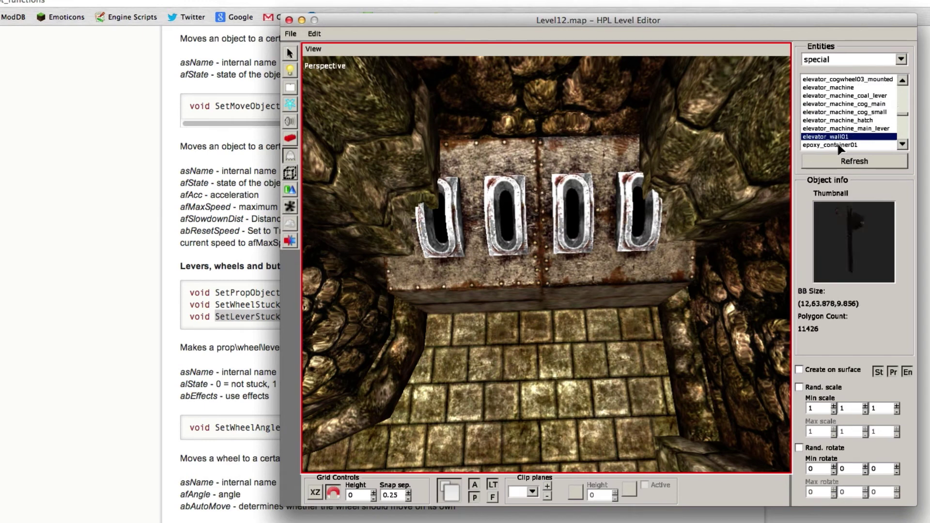
scroll(838, 145, up, 10)
scroll(839, 145, up, 5)
click(844, 138)
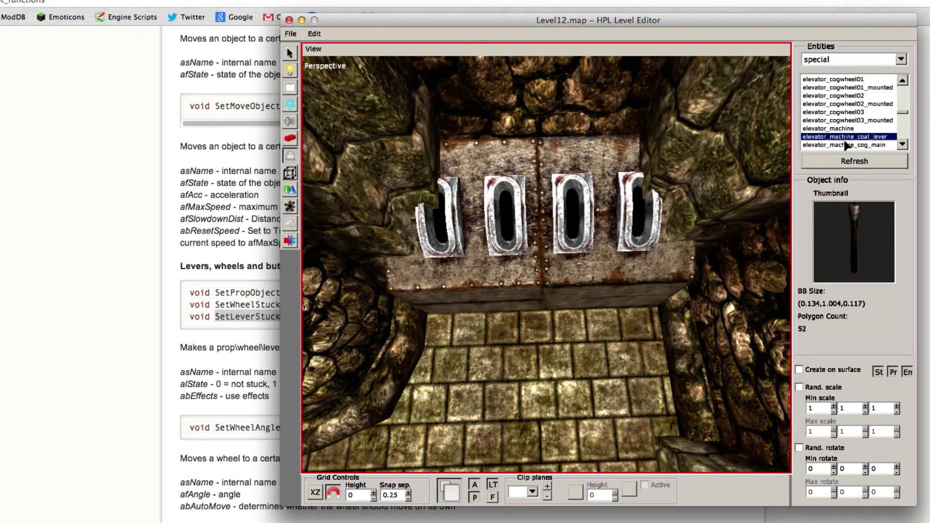
key(Down)
key(Down)
key(Down)
key(Down)
key(Down)
Place a control_room_piston_lever entity on the floor in front of the lever panel and select it
scroll(845, 128, up, 10)
click(845, 128)
click(848, 139)
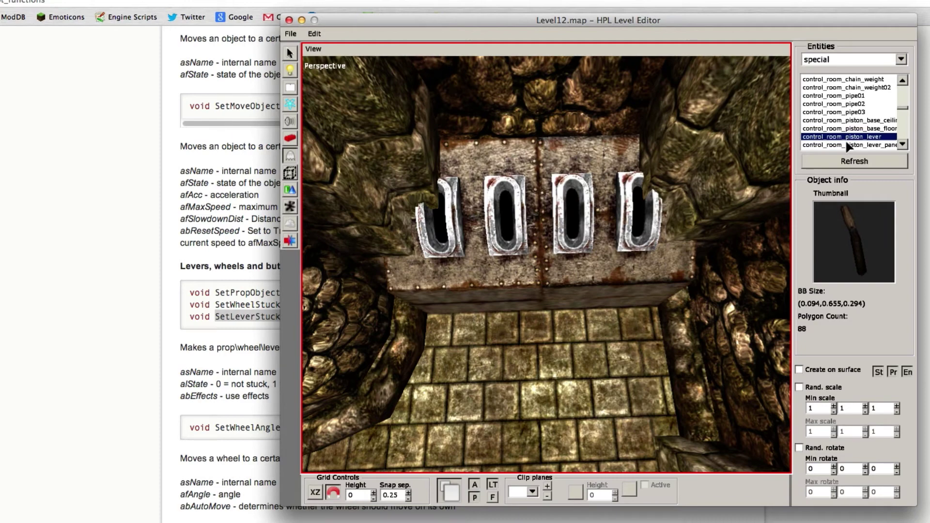
alt+drag(501, 354, 533, 338)
click(532, 338)
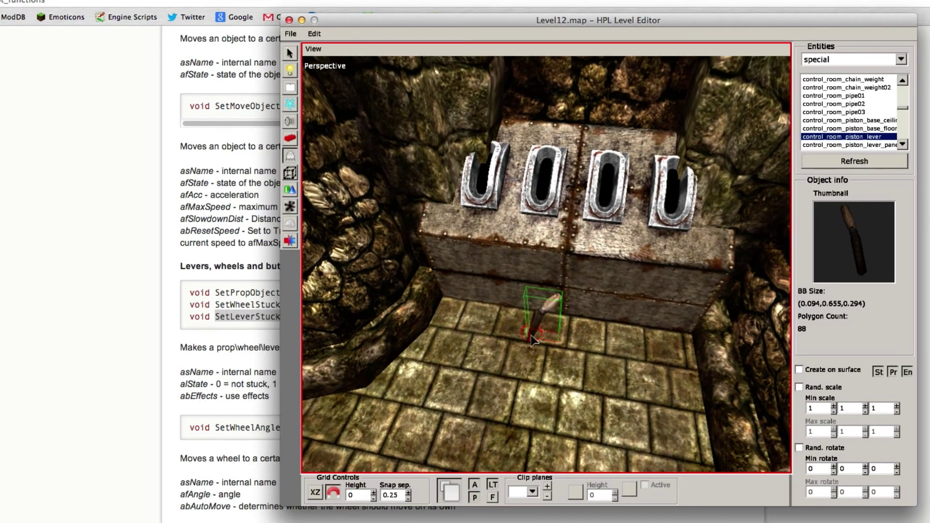
click(532, 335)
key(1)
click(541, 324)
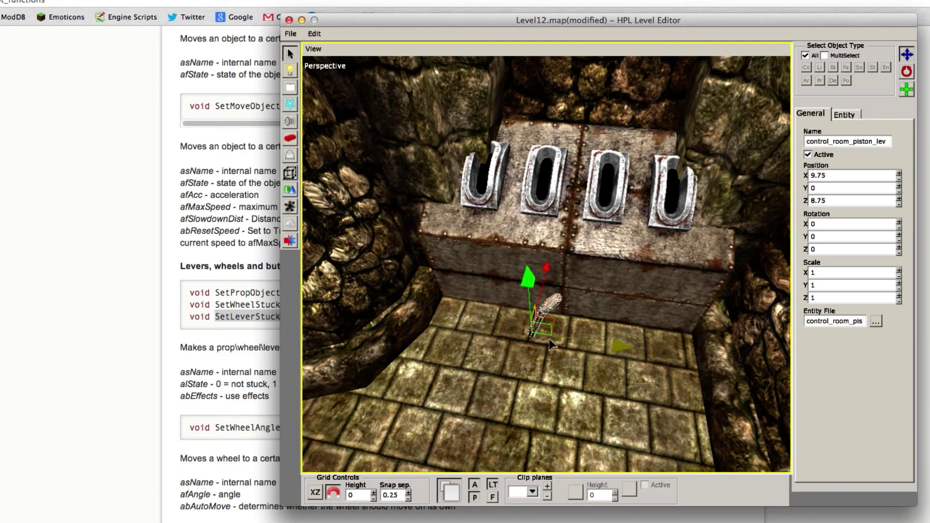
Rotate the lever to -90 about Y and move it into a panel slot at X 10.5, Y 1, Z 8.75
alt+drag(542, 326, 543, 256)
key(e)
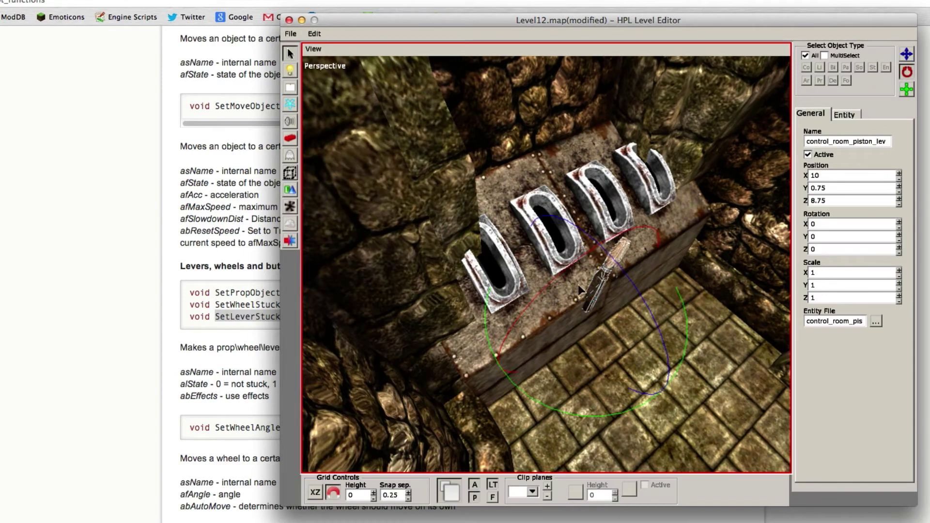
drag(581, 409, 581, 310)
key(w)
drag(581, 261, 496, 230)
drag(584, 184, 582, 157)
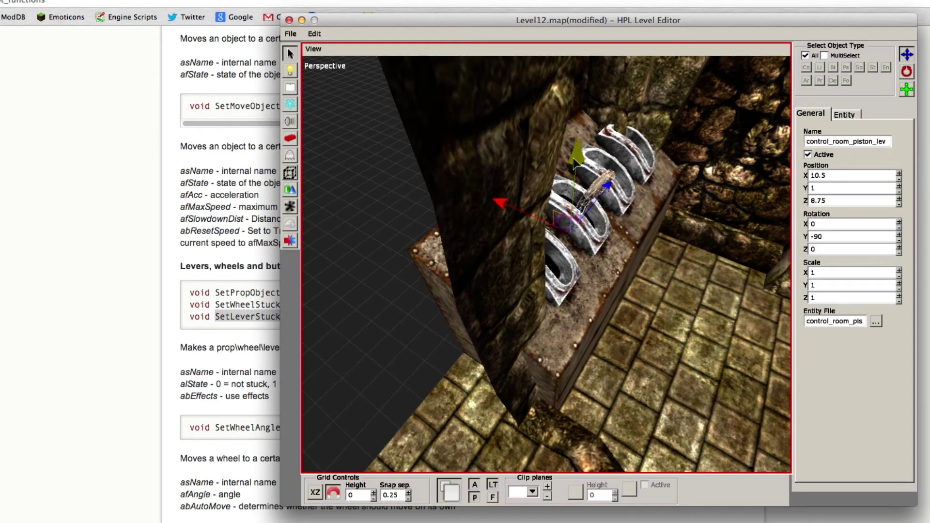
Rename the placed piston lever as Lever1
alt+drag(598, 199, 553, 313)
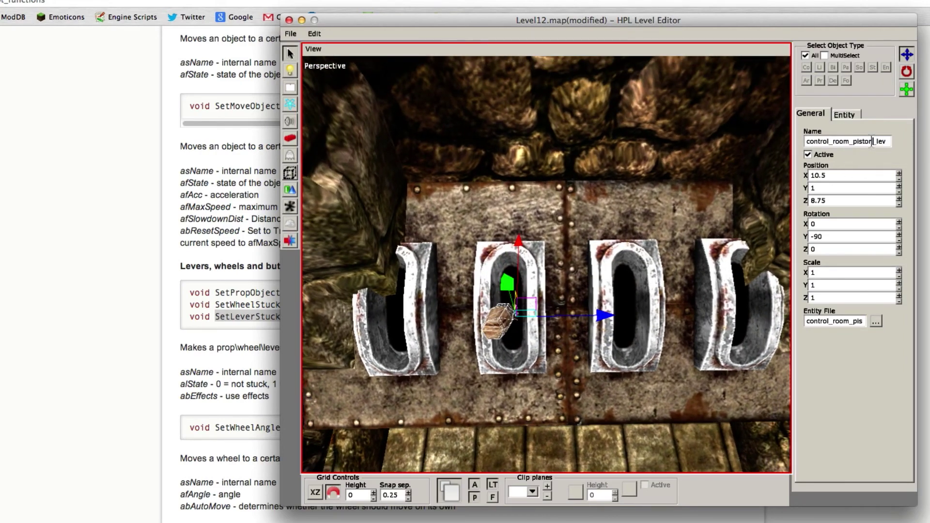
double_click(872, 141)
key(BackSpace)
Duplicate Lever1 into the neighbouring panel slot at Z 9.25 and rename the copy Lever2
shift+drag(614, 311, 705, 312)
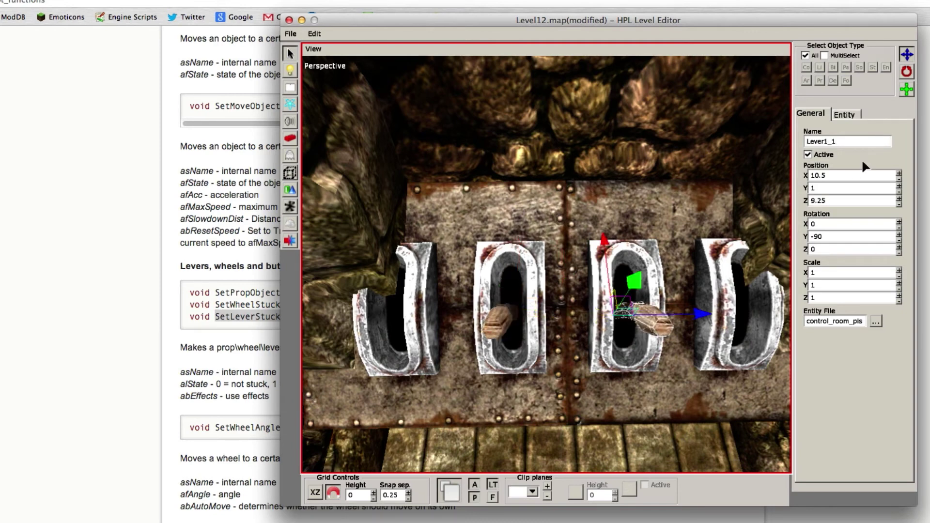
drag(845, 141, 833, 141)
Inspect both levers in their panel slots from several angles, ending with Lever1 selected
middle_drag(579, 357, 554, 280)
scroll(550, 312, down, 3)
click(513, 276)
click(557, 287)
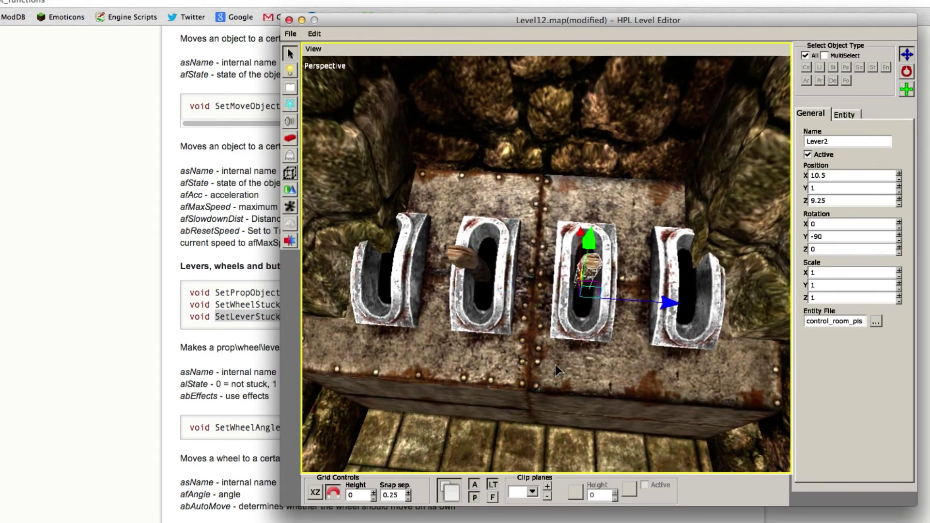
mouse_move(557, 363)
middle_down()
mouse_move(588, 322)
mouse_move(554, 391)
mouse_move(561, 413)
mouse_move(556, 362)
middle_up()
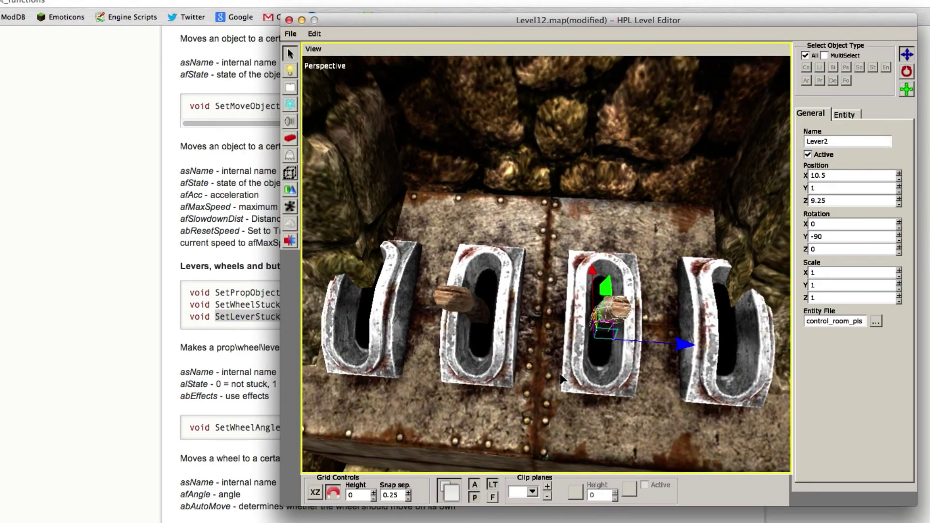
scroll(555, 353, up, 3)
middle_drag(387, 305, 513, 291)
click(528, 284)
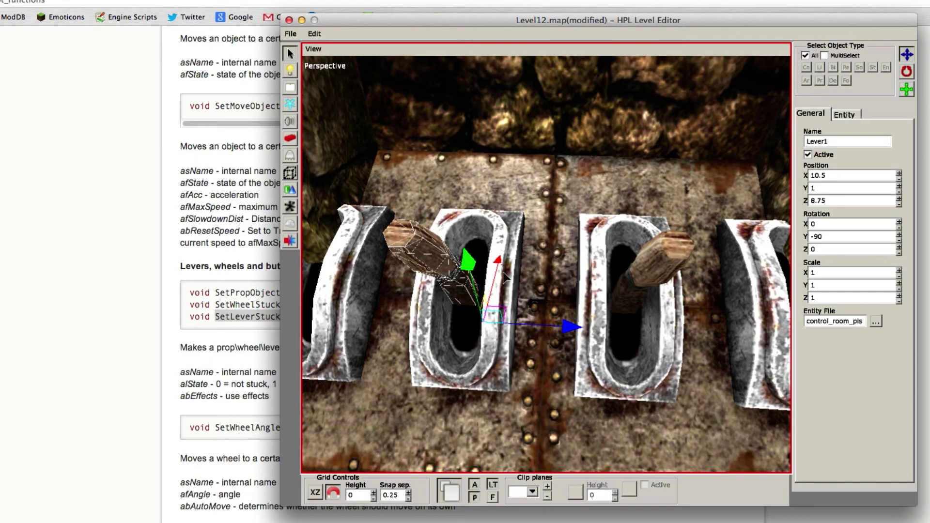
scroll(584, 328, down, 5)
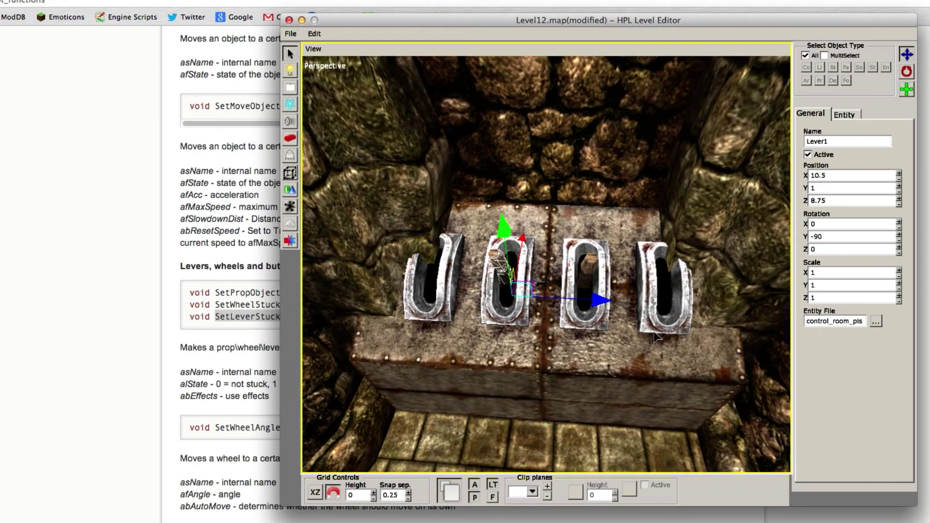
alt+drag(470, 315, 555, 328)
scroll(499, 367, up, 5)
scroll(549, 330, down, 10)
scroll(548, 323, up, 8)
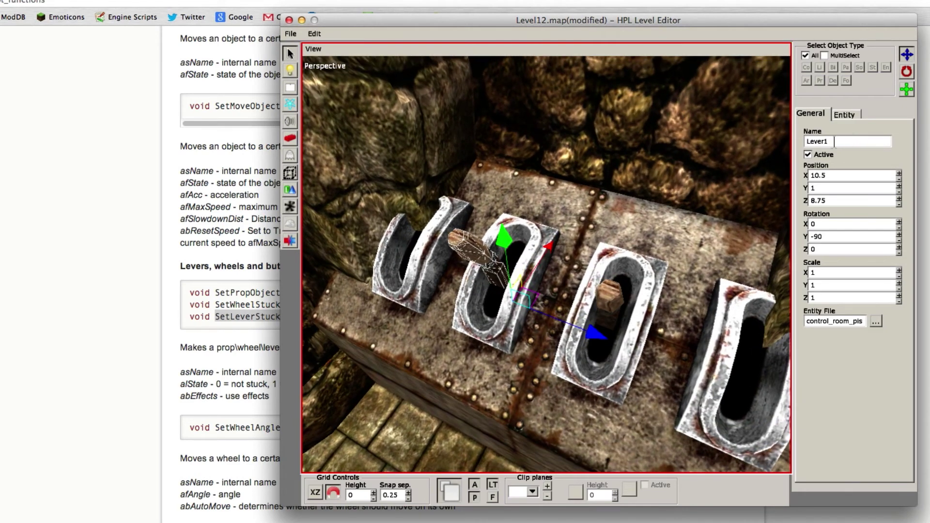
Set the ConnectionStateChangeCallback to Puzzle on both Lever1 and Lever2
click(846, 115)
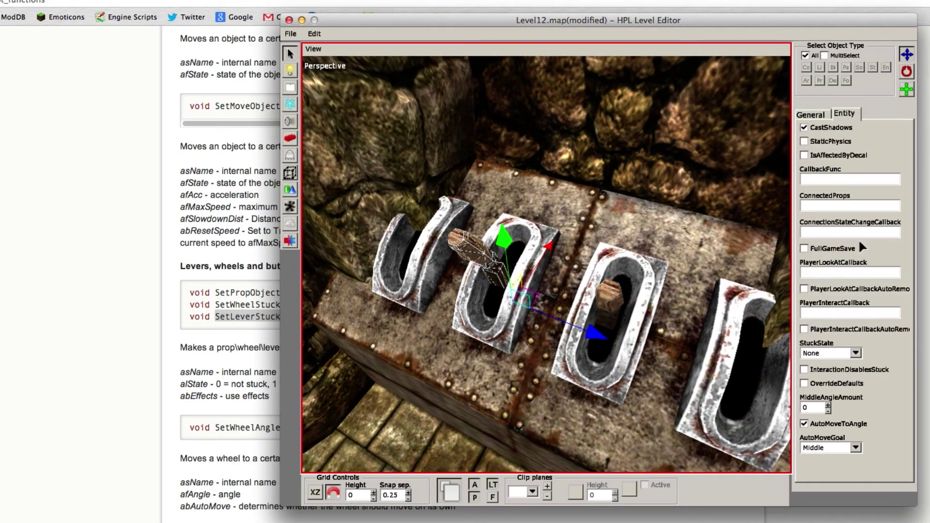
mouse_move(860, 234)
click(622, 303)
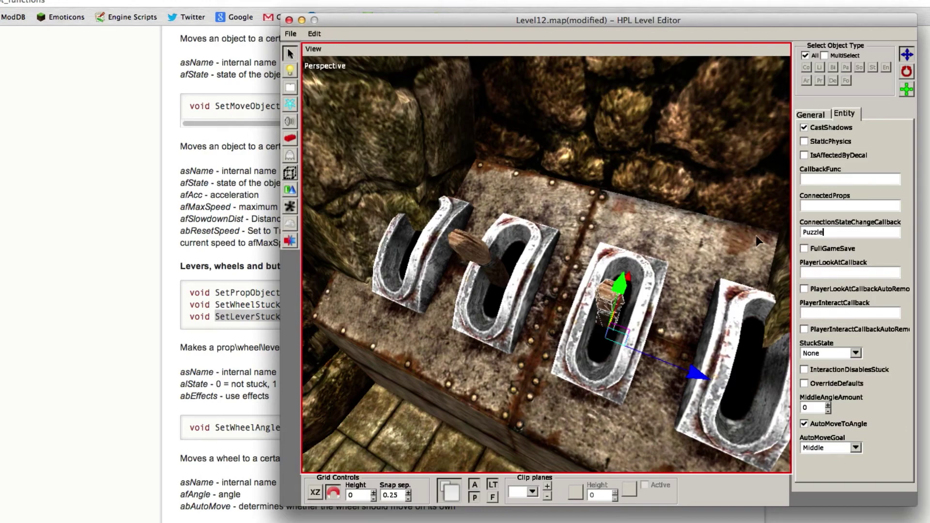
Examine the room between the lever panel and the door, and check the door's entity settings
scroll(511, 286, down, 5)
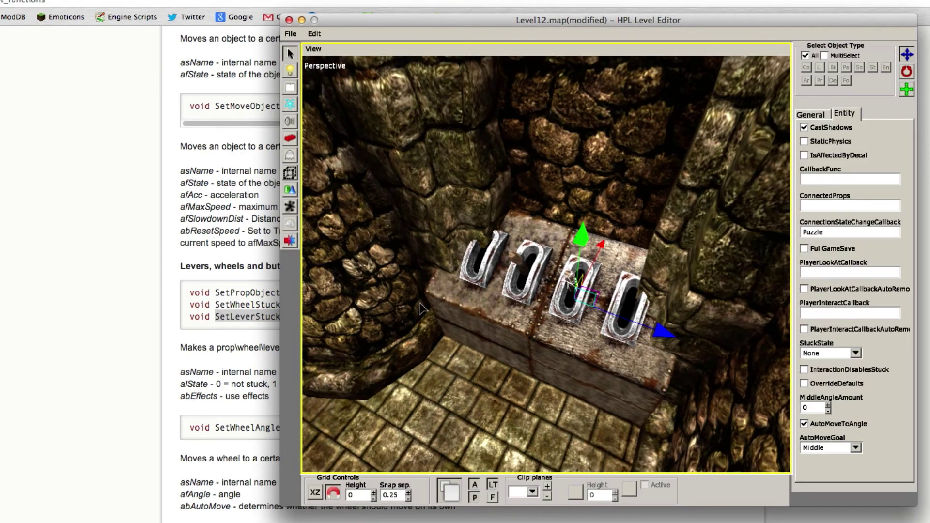
middle_drag(420, 305, 519, 297)
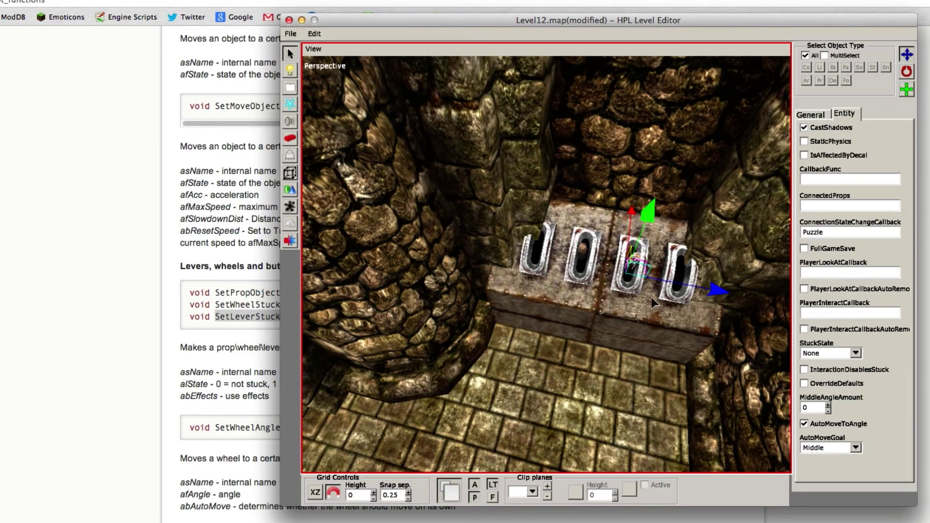
middle_drag(651, 297, 614, 281)
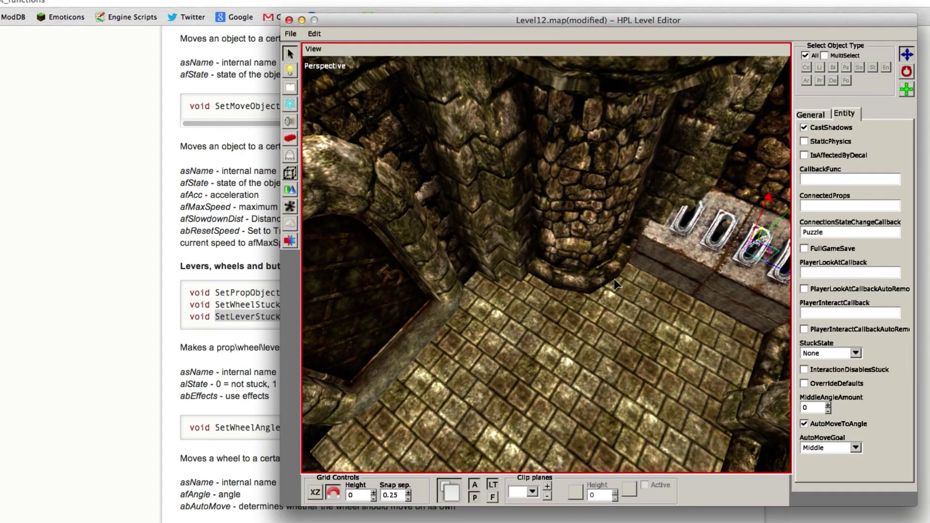
middle_drag(597, 312, 605, 295)
click(442, 210)
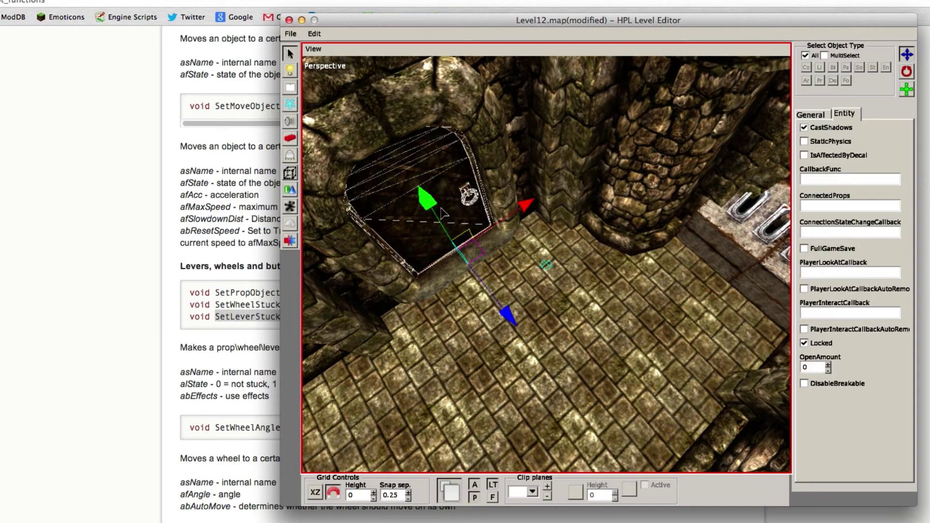
click(603, 332)
middle_drag(604, 327, 552, 310)
Save Level12.map, then minimise the level editor and browser windows to reach the Level12.hps script
click(291, 34)
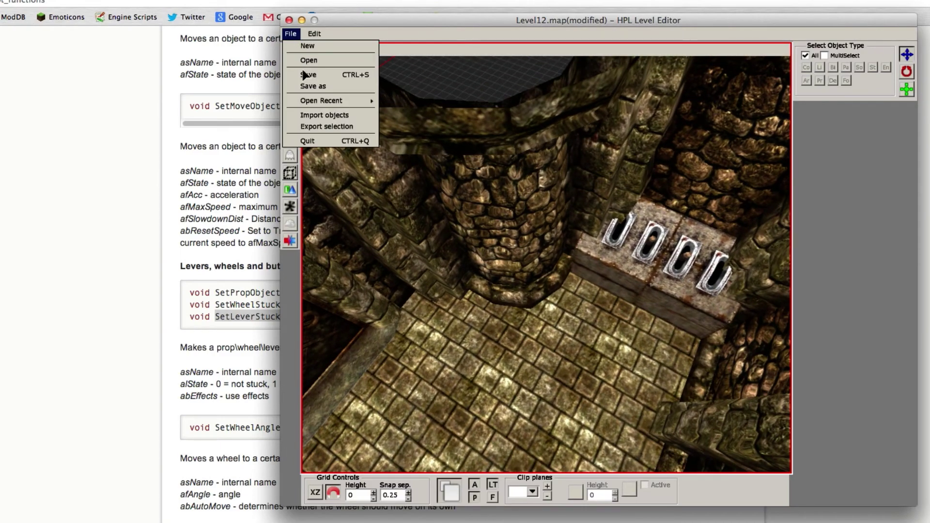
click(306, 76)
middle_drag(478, 330, 508, 286)
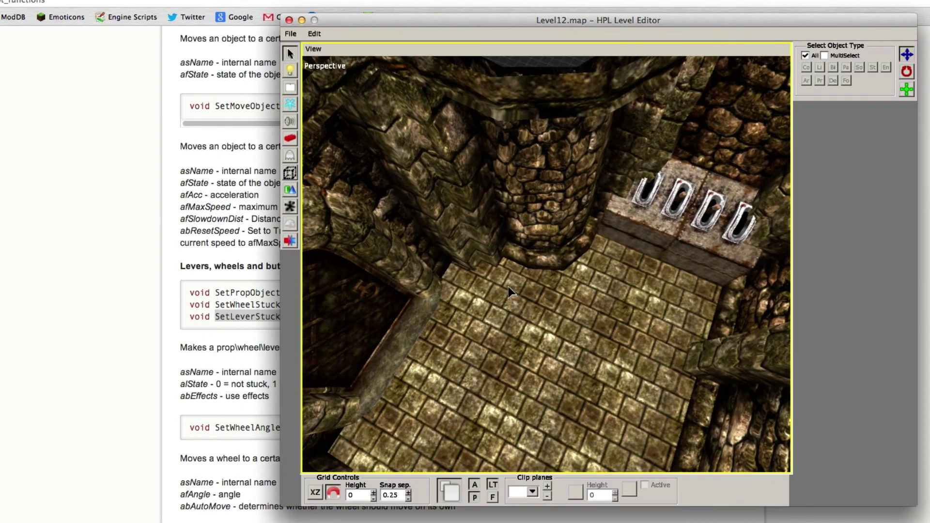
double_click(455, 18)
double_click(198, 0)
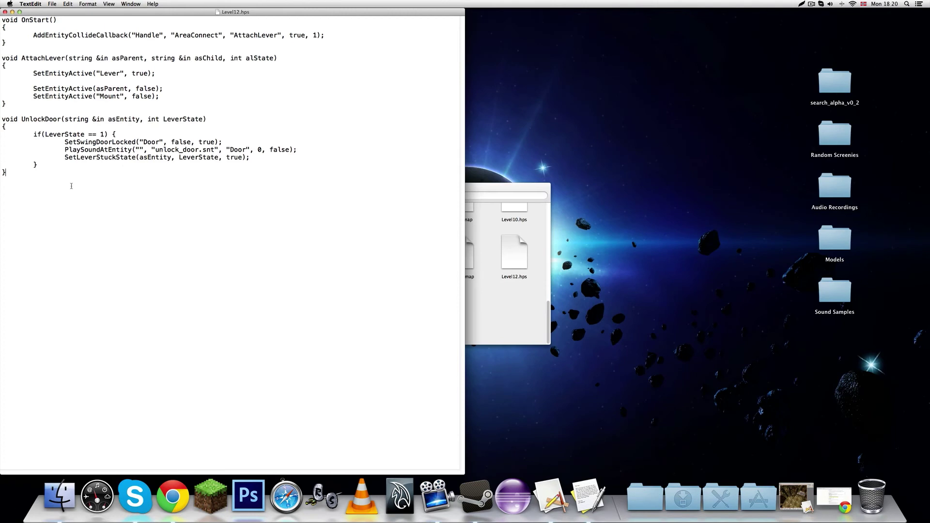
Add an empty Puzzle function below UnlockDoor, reusing its parameters (string &in asEntity, int LeverState)
key(Return)
key(Return)
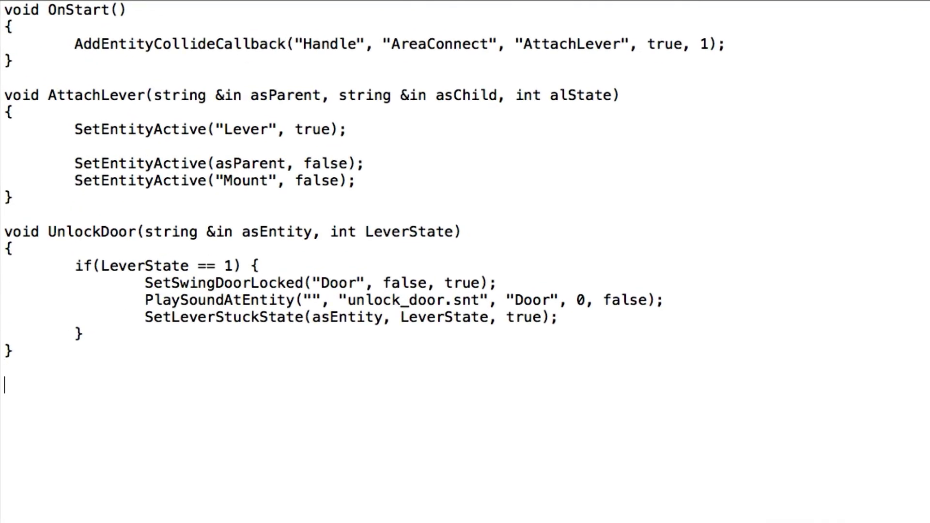
text(void Puzzle)
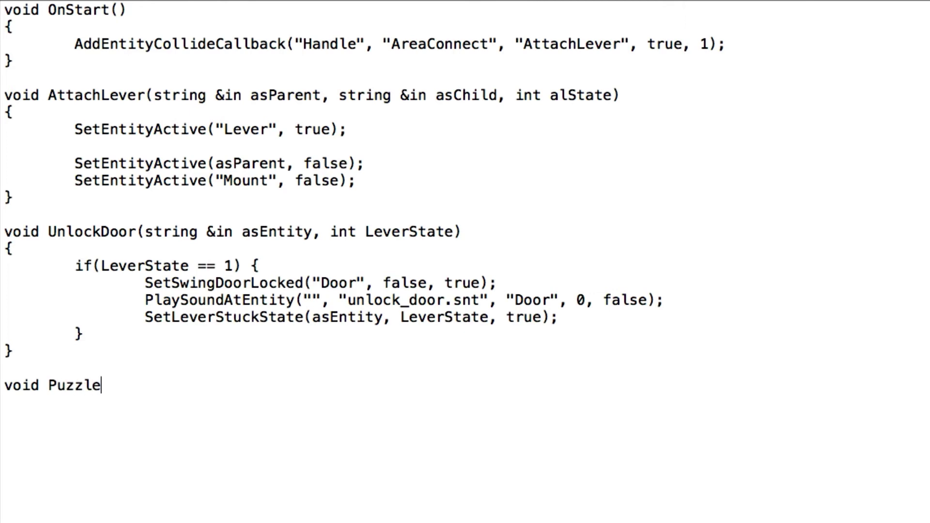
drag(138, 231, 483, 232)
key(super+c)
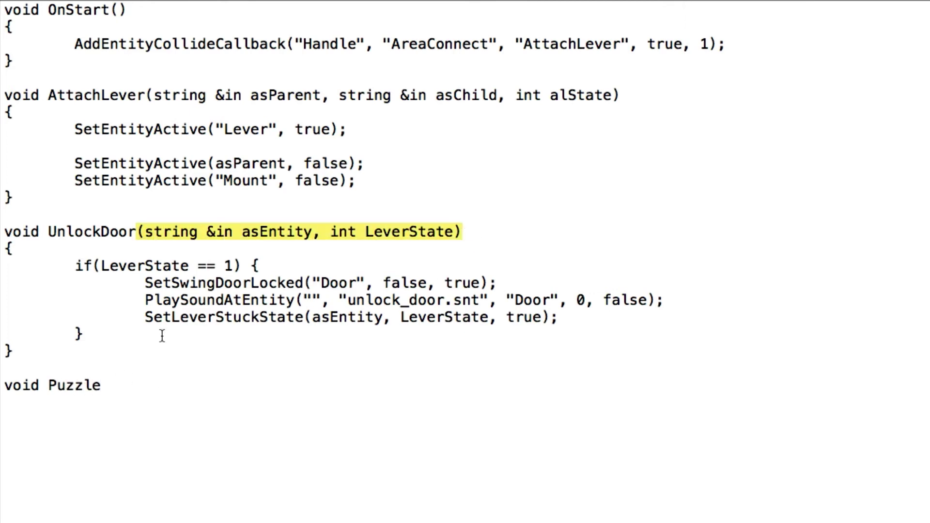
click(133, 383)
key(super+v)
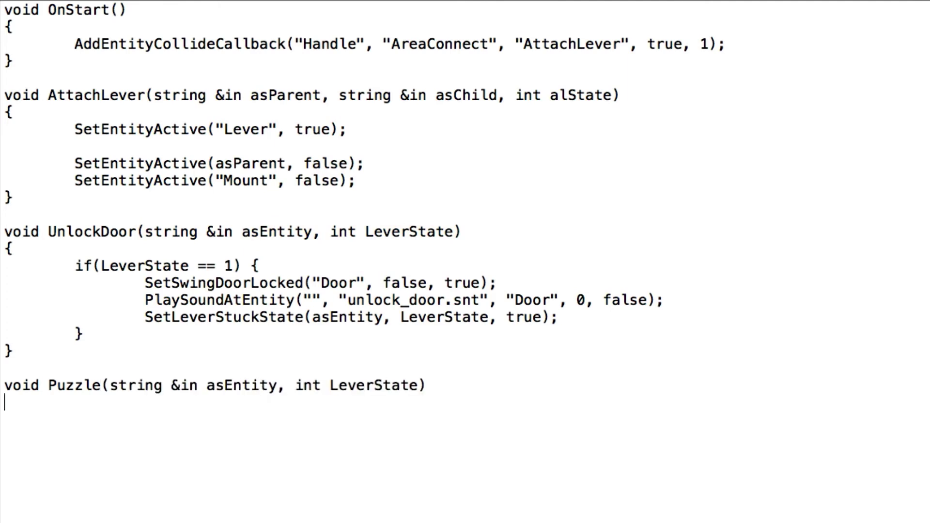
key(Return)
text(})
key(Tab)
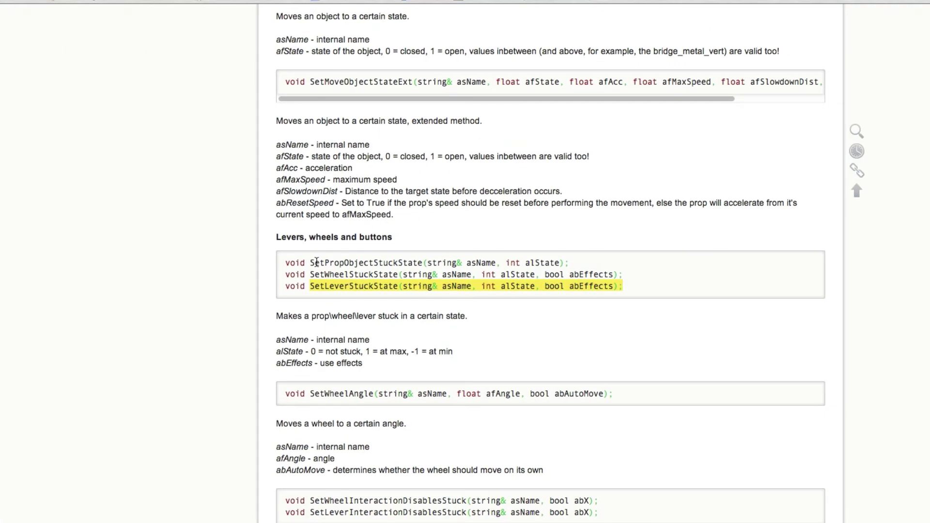
Search the script functions page in the browser for "getlev" and copy the GetLeverState(string& asName) call
key(super+f)
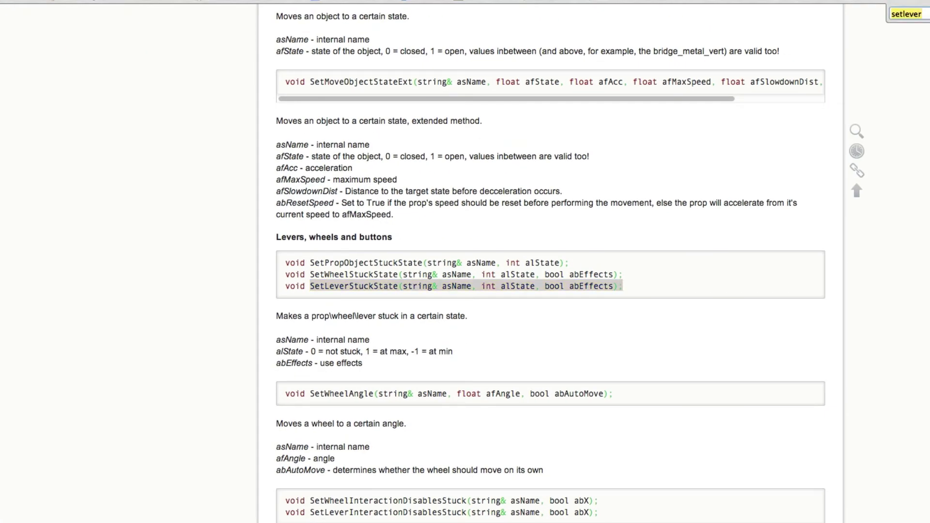
text(getlev)
key(Escape)
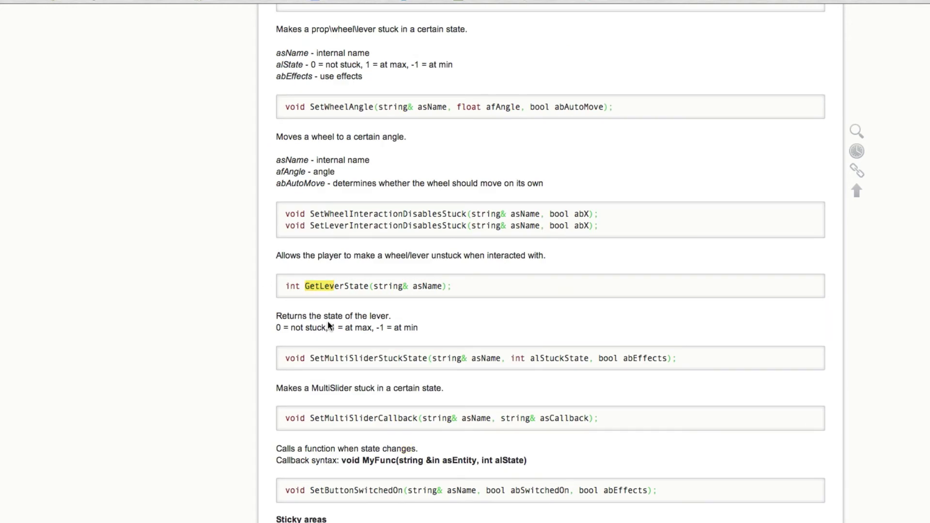
click(372, 311)
drag(307, 286, 448, 289)
key(super+c)
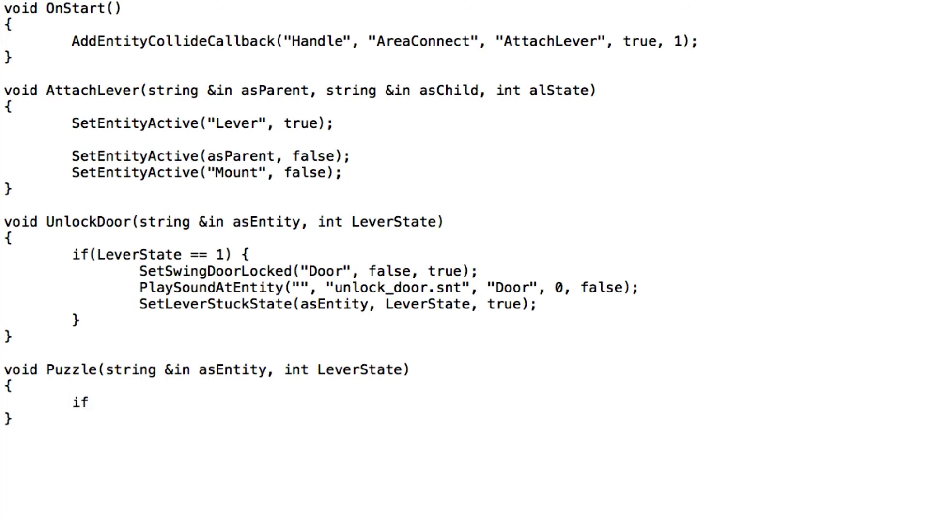
Add an if condition to the Puzzle function containing the copied GetLeverState call
text(()
text())
key(Left)
key(Left)
key(Right)
key(super+v)
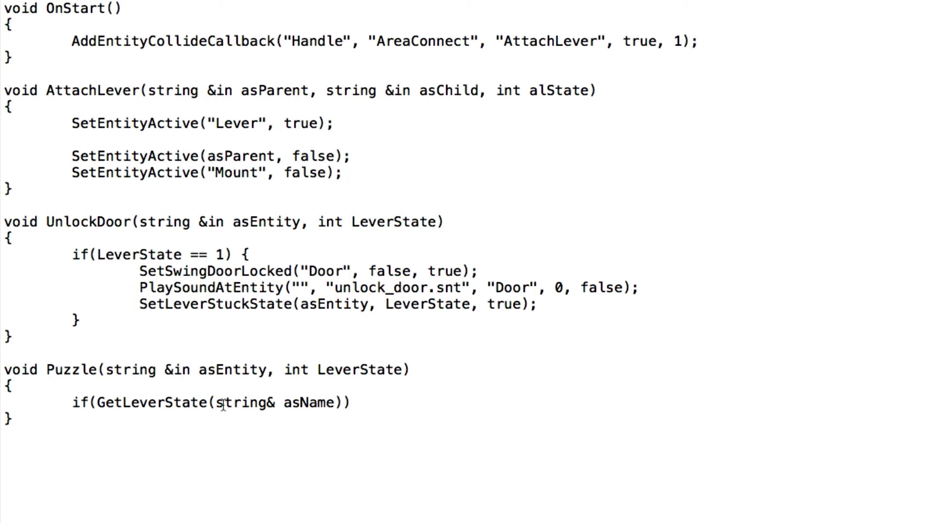
Set the GetLeverState argument in the Puzzle condition to "Lever1" and add && GetLeverState("Lever2") on a new line
drag(239, 404, 308, 401)
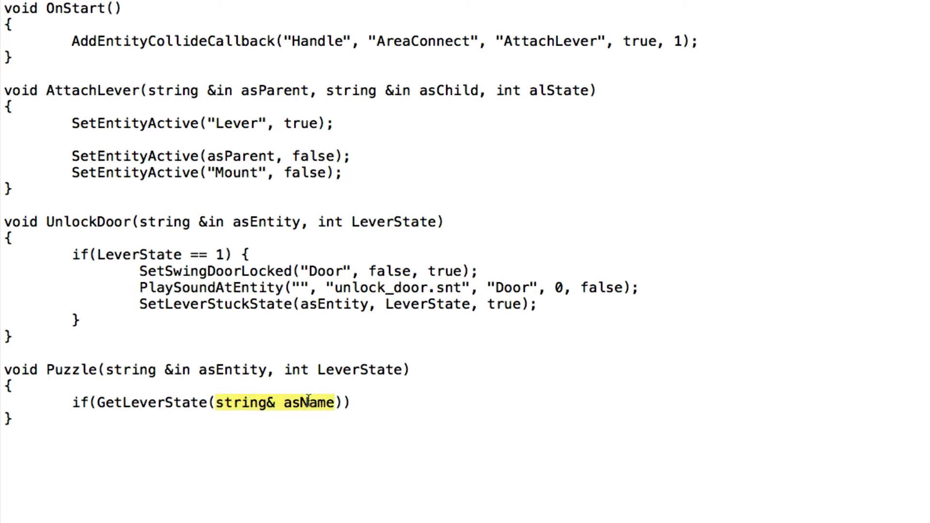
text("Lever1)
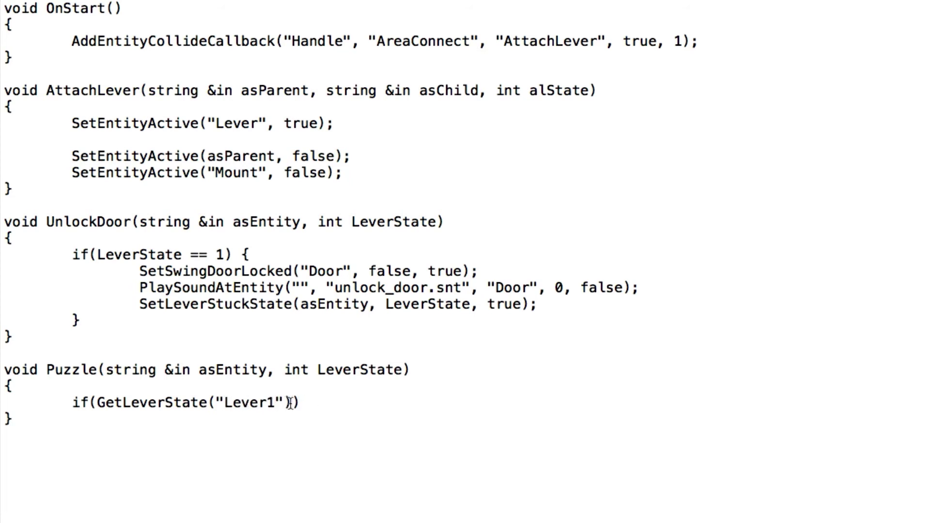
click(290, 402)
key(Return)
text(&&)
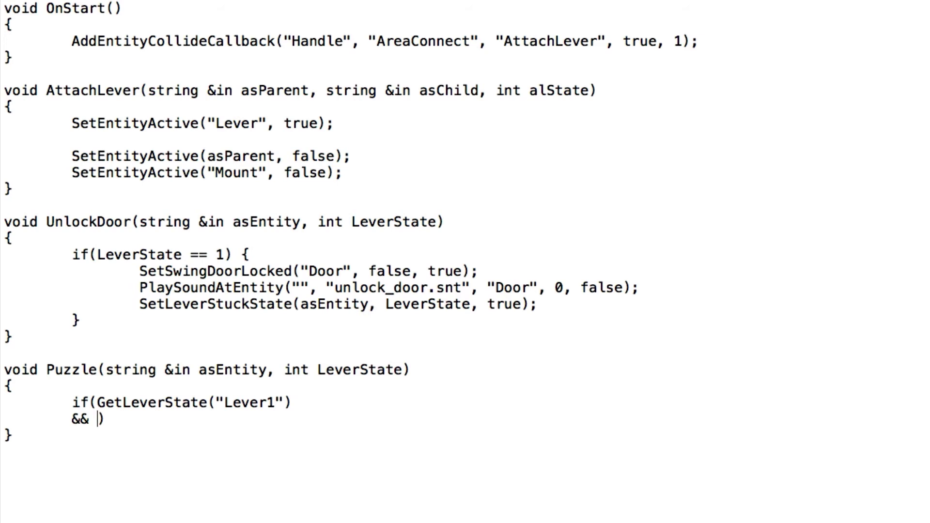
key(super+v)
click(255, 418)
drag(256, 418, 292, 418)
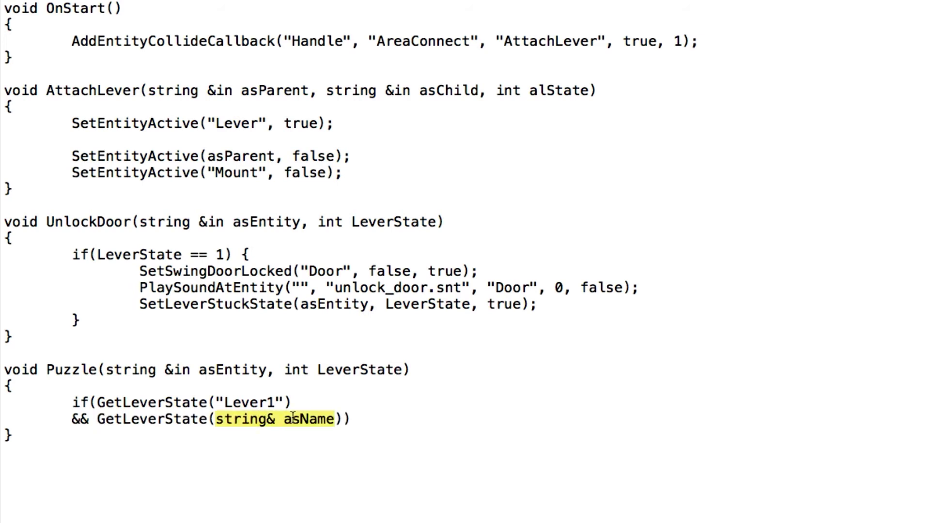
text("Lever2)
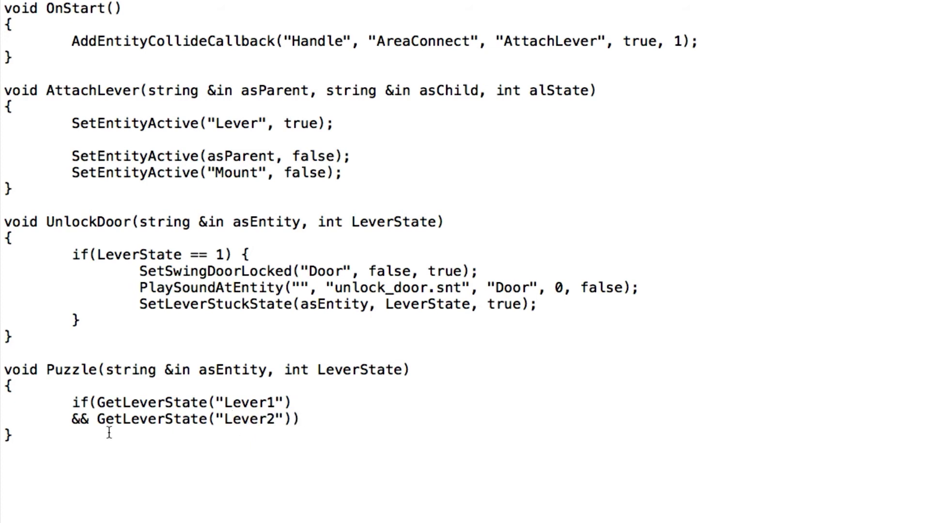
Complete the Puzzle condition by comparing Lever1's state with == -1 and Lever2's state with == 1
double_click(184, 405)
double_click(244, 420)
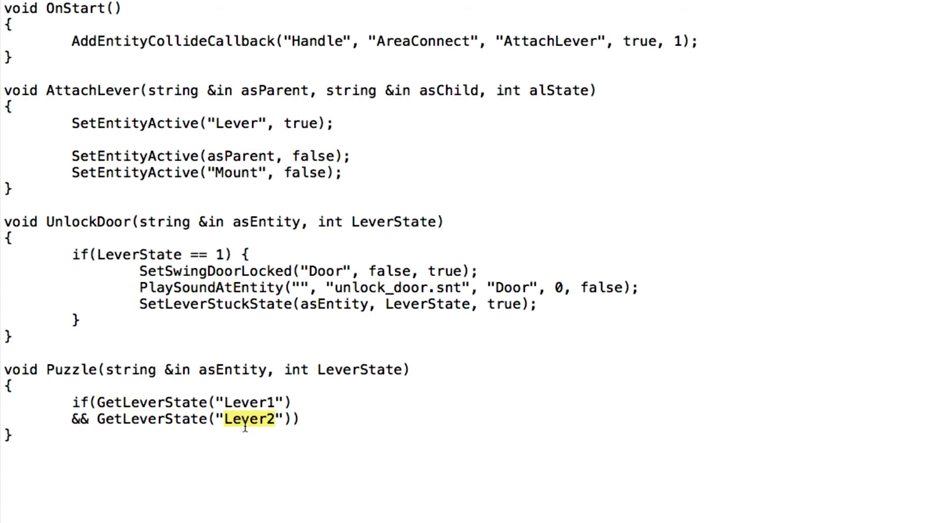
click(293, 419)
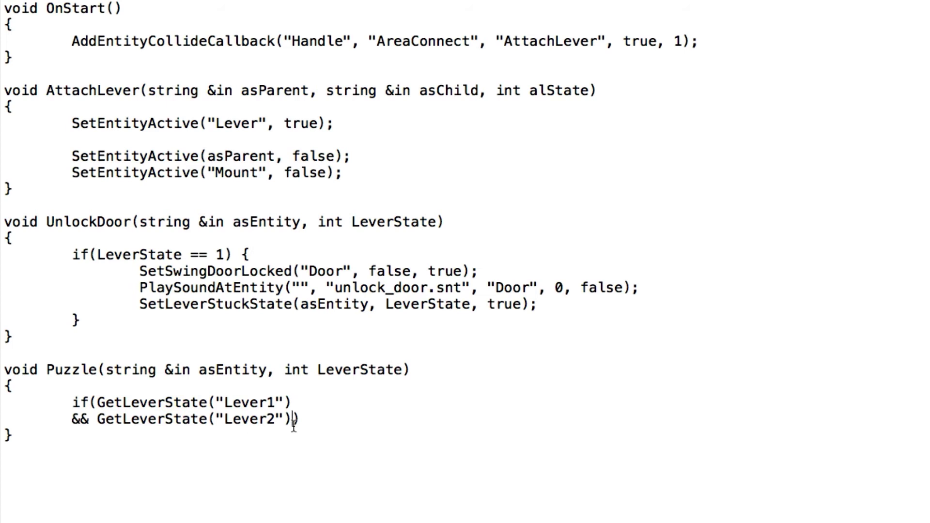
key(Up)
text(== -1)
key(Down)
key(Left)
text(== )
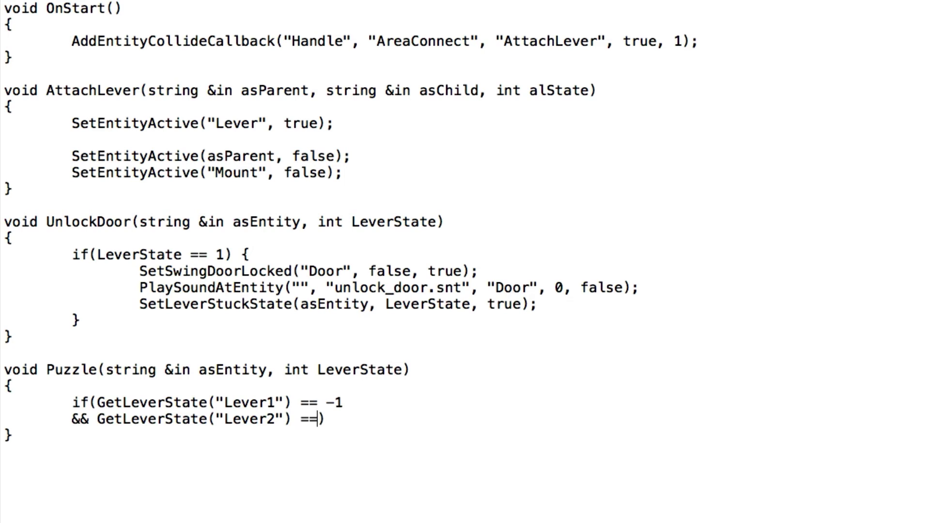
text(1)
Add an empty curly-brace block under the Puzzle function's if condition, with an indented line inside
drag(345, 418, 90, 403)
click(88, 403)
click(375, 418)
key(Return)
text({)
key(Return)
key(Return)
text(})
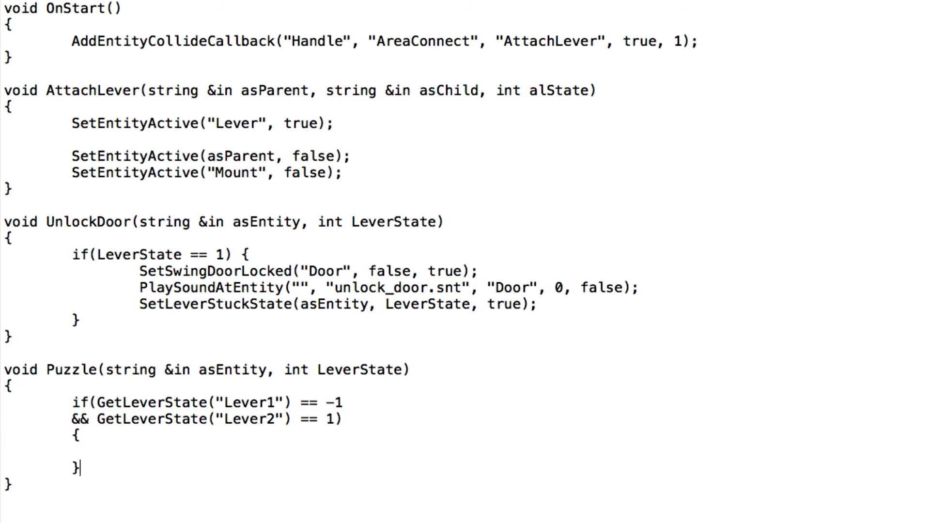
key(Up)
key(Tab)
Examine the two-part if condition in Puzzle, including the lever names, compared values and enclosing parentheses
mouse_move(143, 452)
mouse_down()
mouse_move(75, 452)
mouse_move(152, 451)
mouse_up()
drag(79, 402, 103, 399)
click(246, 402)
drag(354, 404, 329, 404)
click(330, 402)
click(144, 463)
click(156, 457)
drag(359, 417, 58, 411)
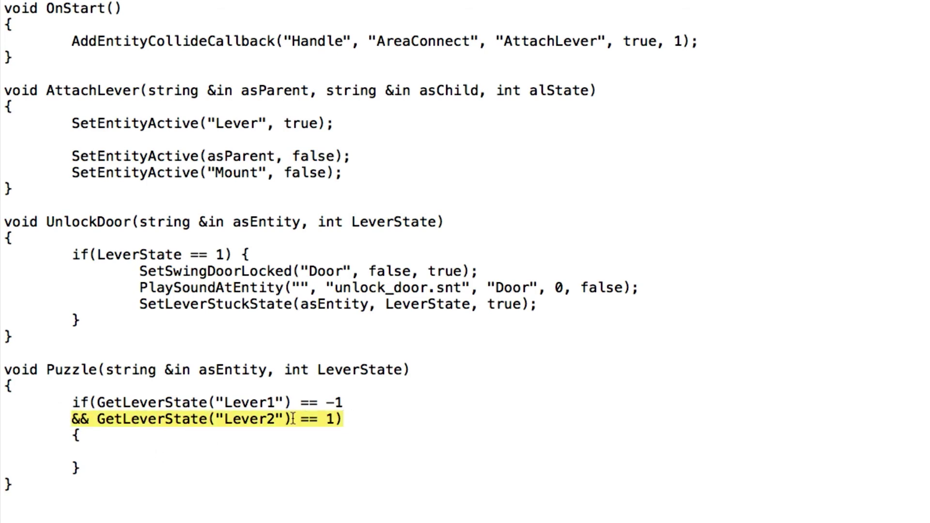
click(360, 415)
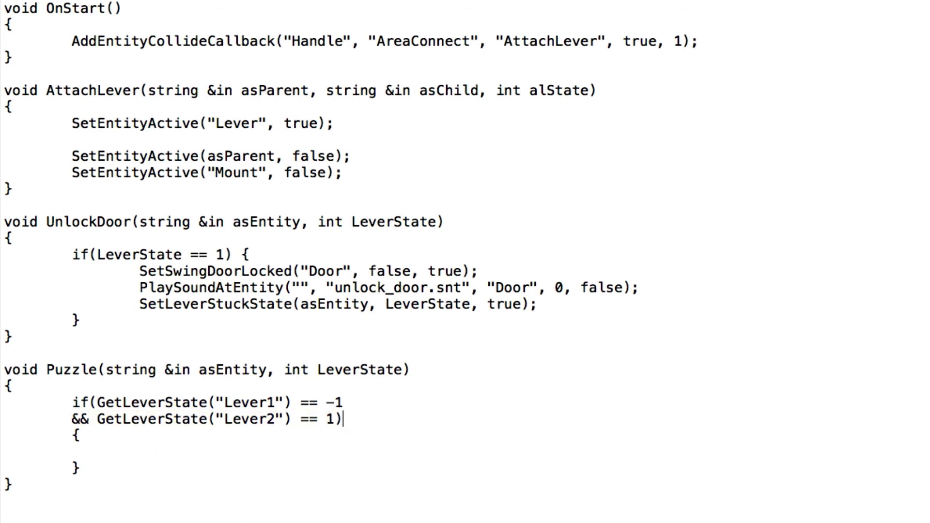
click(300, 456)
click(339, 419)
drag(342, 419, 335, 420)
click(346, 417)
click(93, 402)
drag(94, 402, 90, 402)
drag(341, 419, 334, 419)
click(343, 418)
Add the call SetPropHealth("Door", 0); inside the Puzzle function's if block
click(147, 453)
text(SetPropHealth)
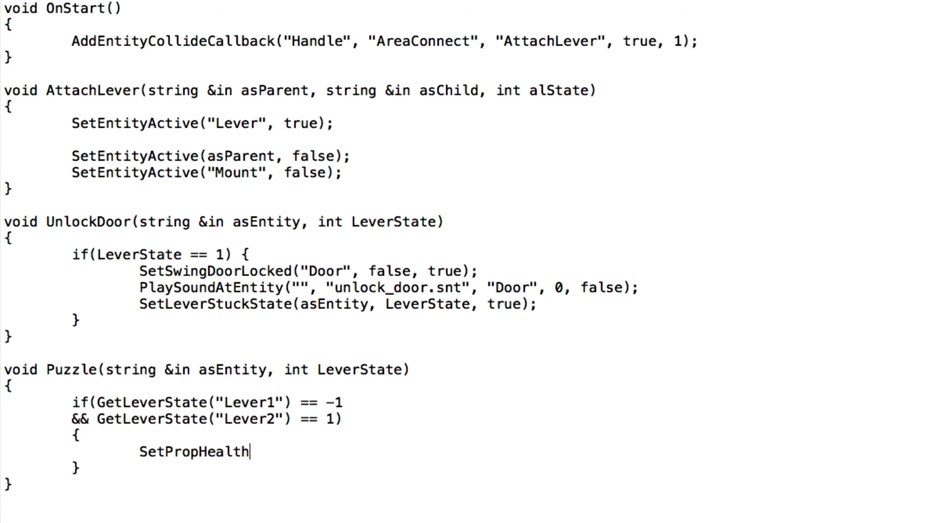
text(()"Door", 0)
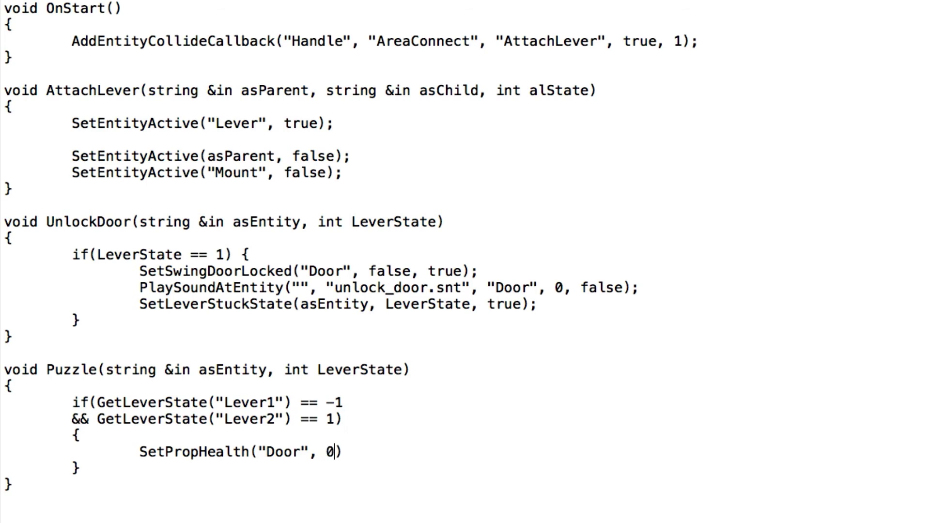
text();)
triple_click(363, 458)
drag(151, 452, 128, 452)
click(351, 452)
click(259, 418)
Launch Amnesia The Dark Descent, select the existing player profile and start the Tutorial custom story
key(F4)
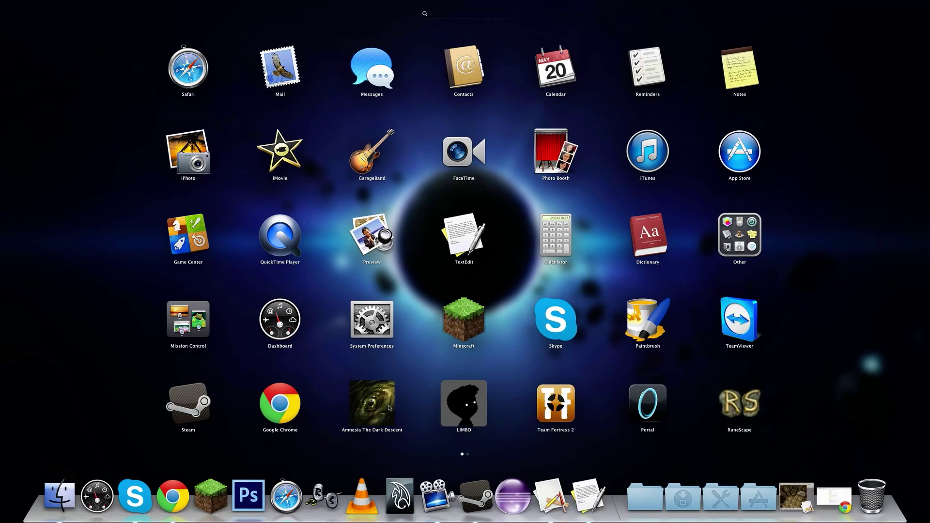
click(389, 409)
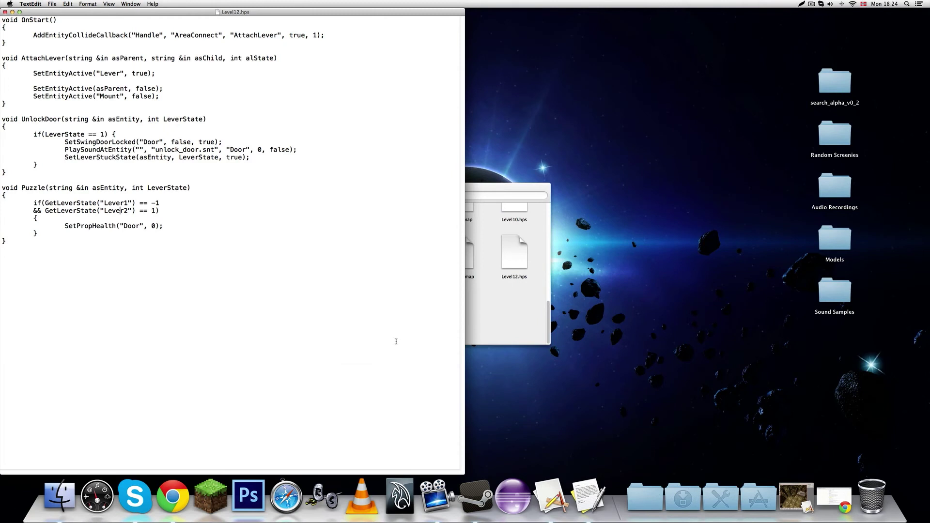
click(518, 367)
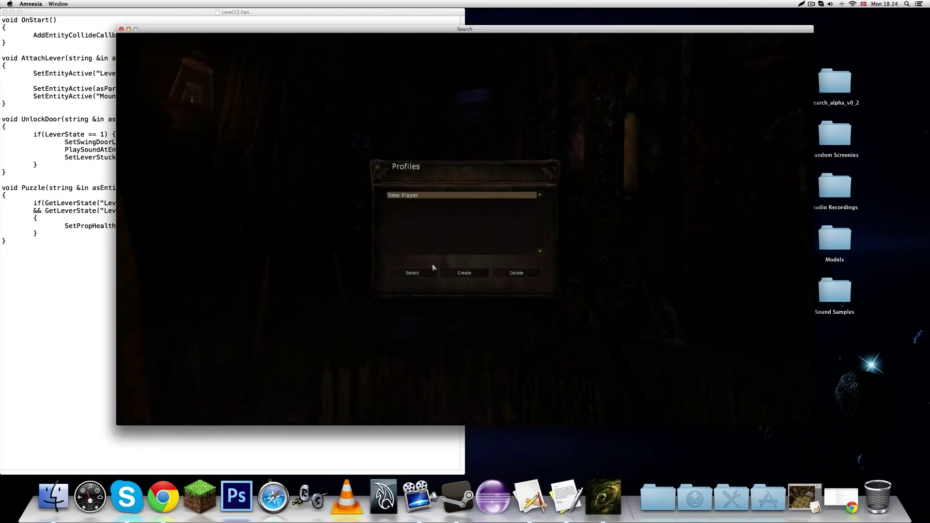
click(406, 277)
click(231, 329)
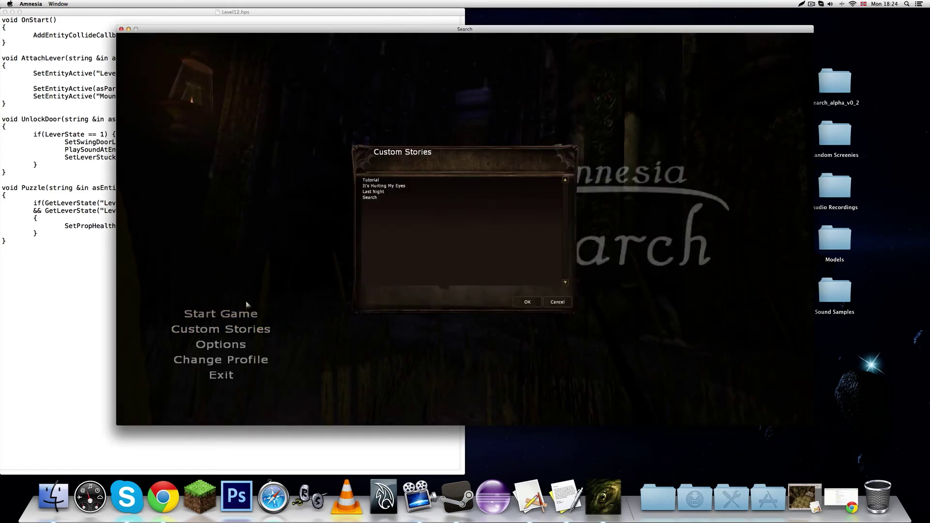
double_click(376, 186)
click(555, 235)
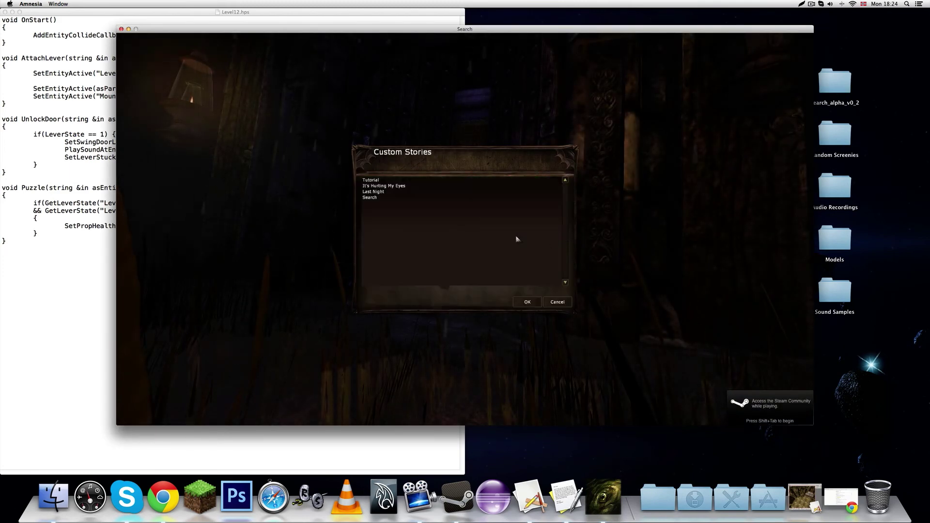
double_click(373, 181)
click(555, 235)
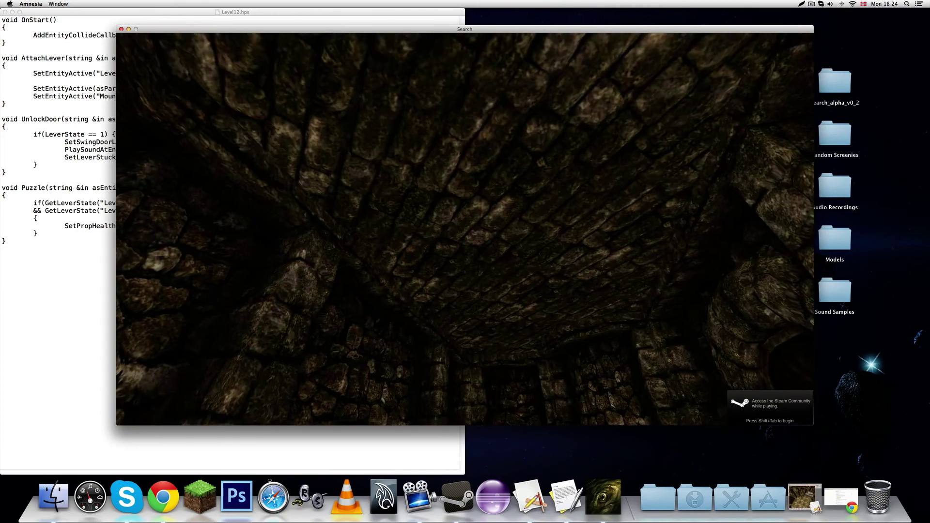
Walk through the level to the row of levers and try them in different positions to test the door puzzle
key(w)
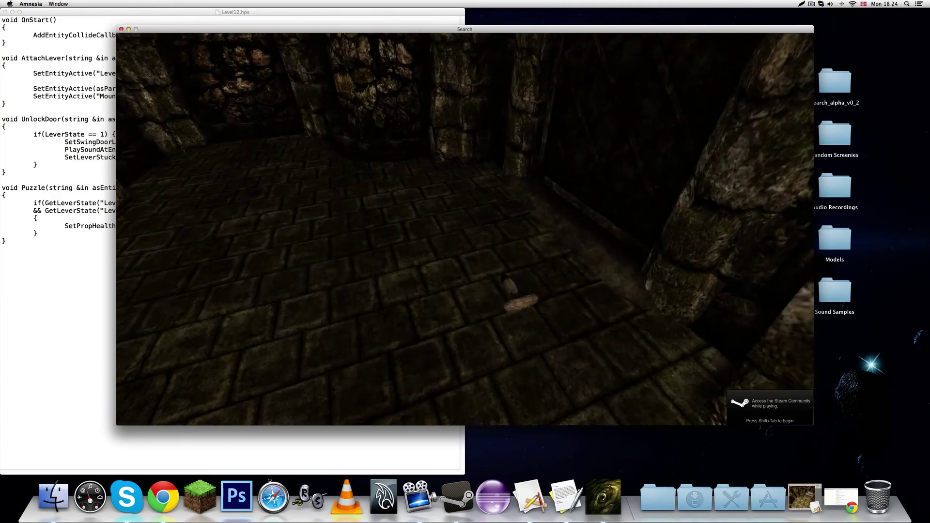
drag(465, 229, 465, 209)
key(w)
key(w)
key(w)
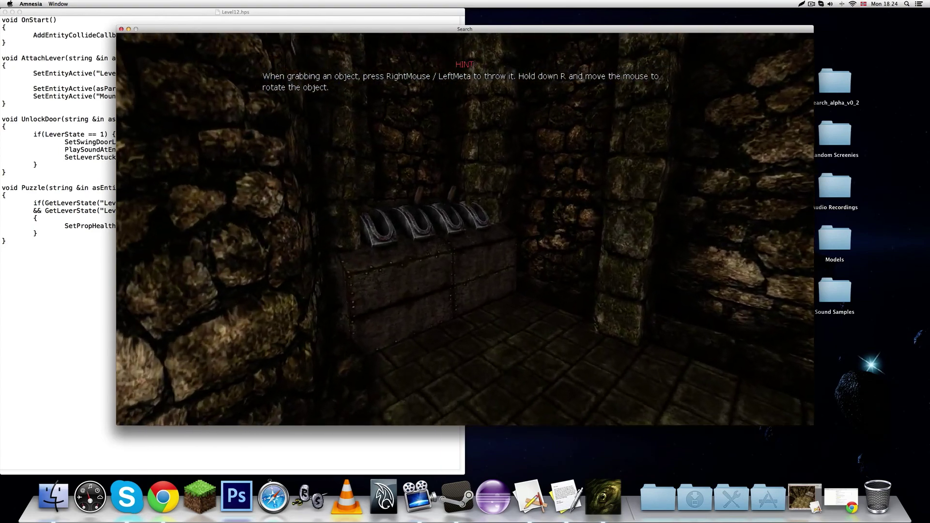
key(d)
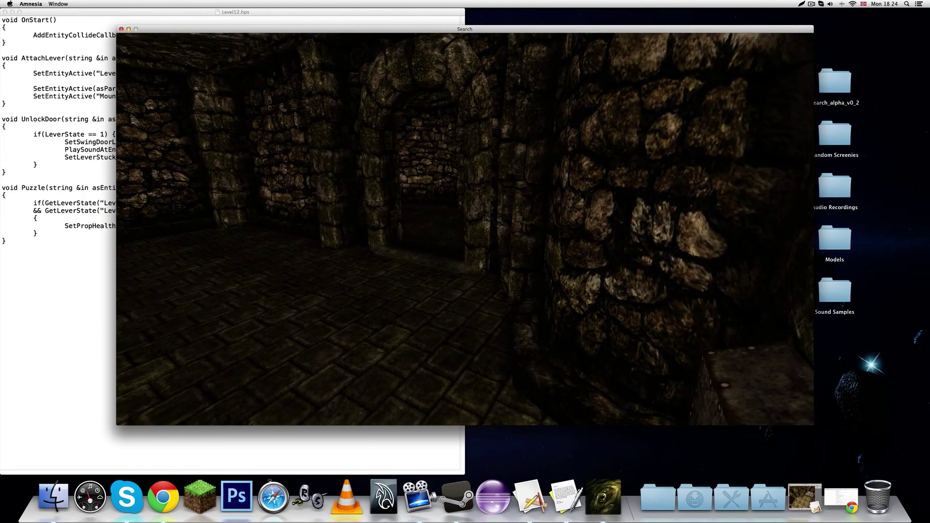
key(w)
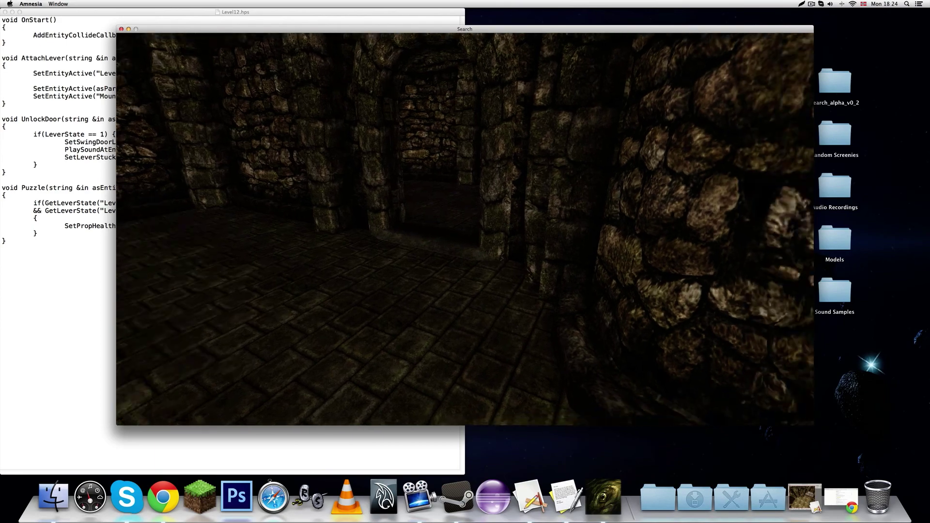
key(w)
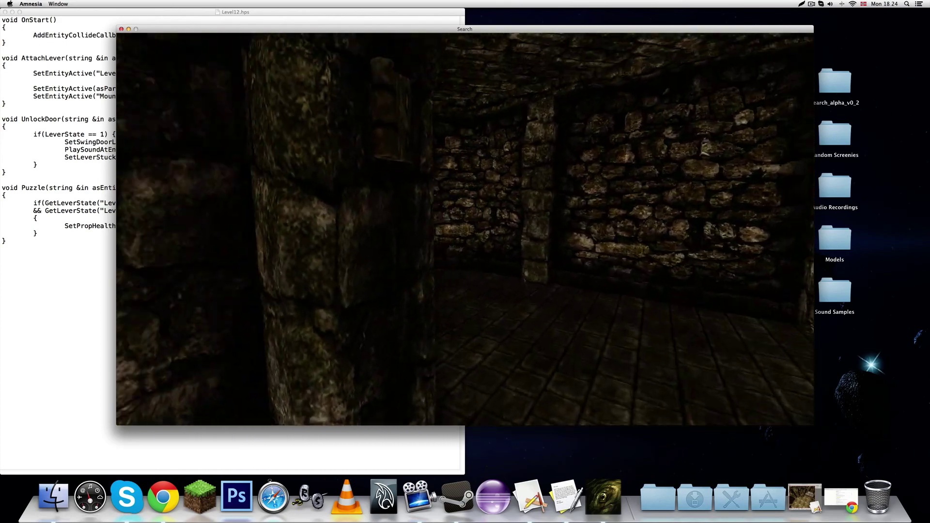
key(w)
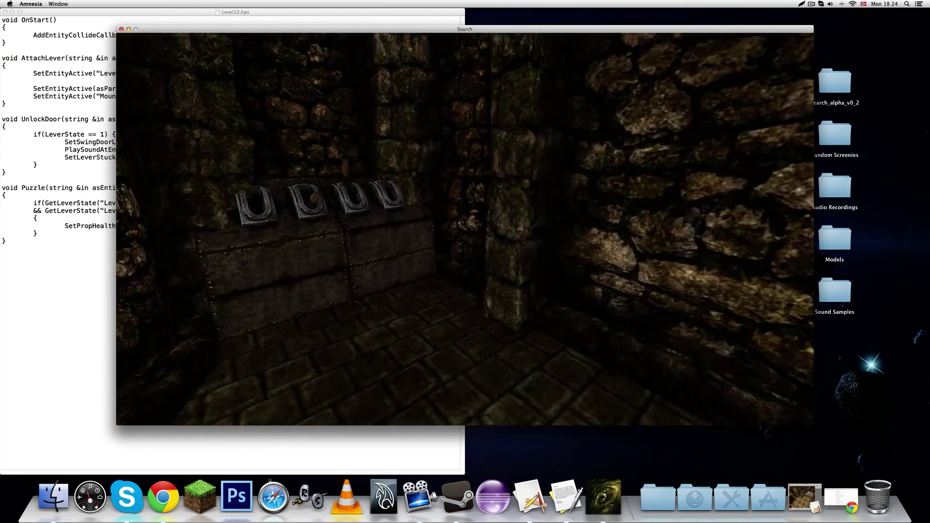
key(w)
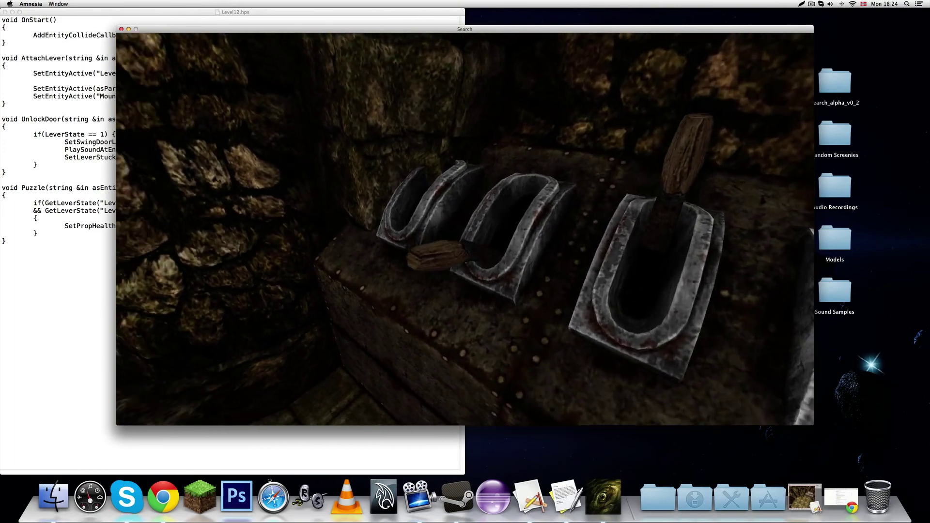
key(s)
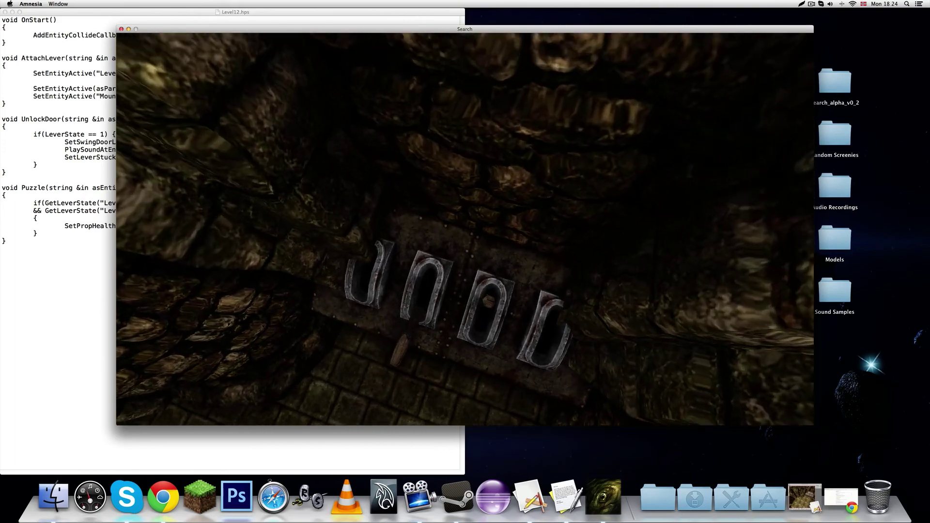
key(w)
key(w)
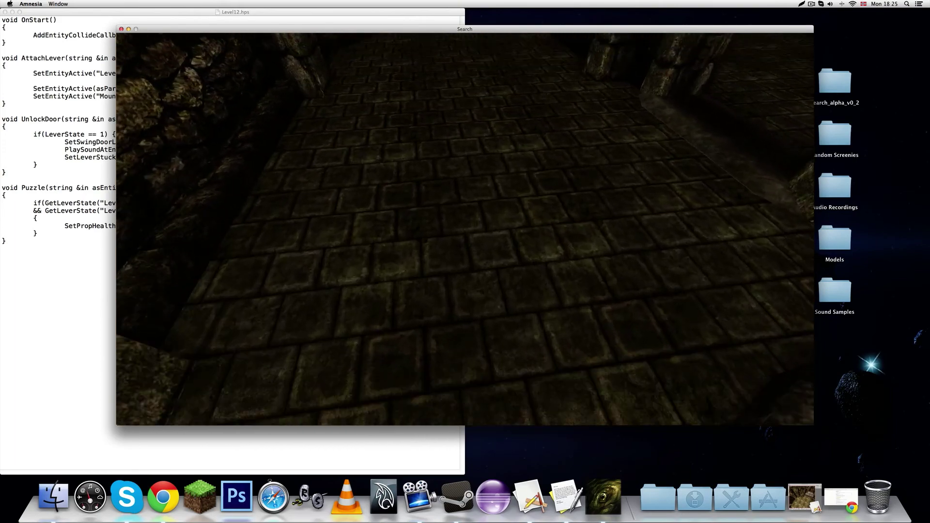
Exit the running game completely and return to the Level12.hps script
key(Escape)
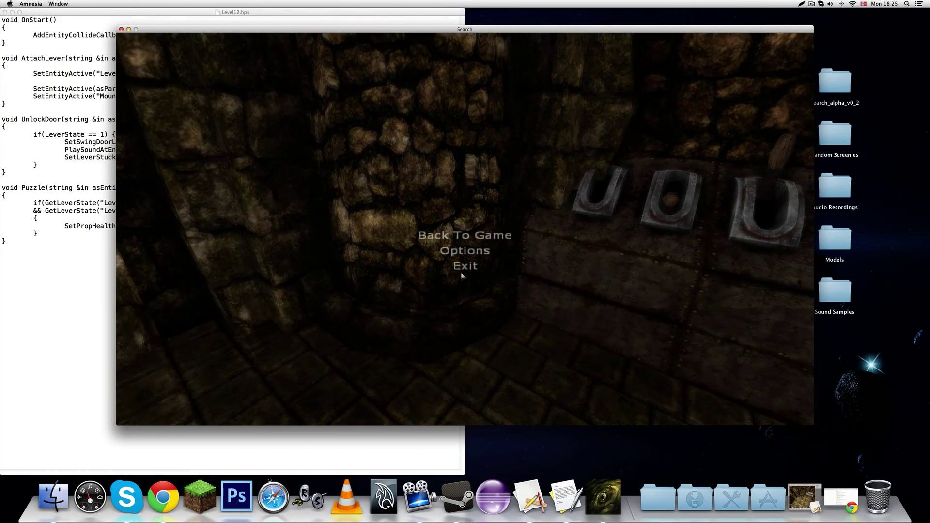
click(464, 267)
click(448, 241)
click(48, 259)
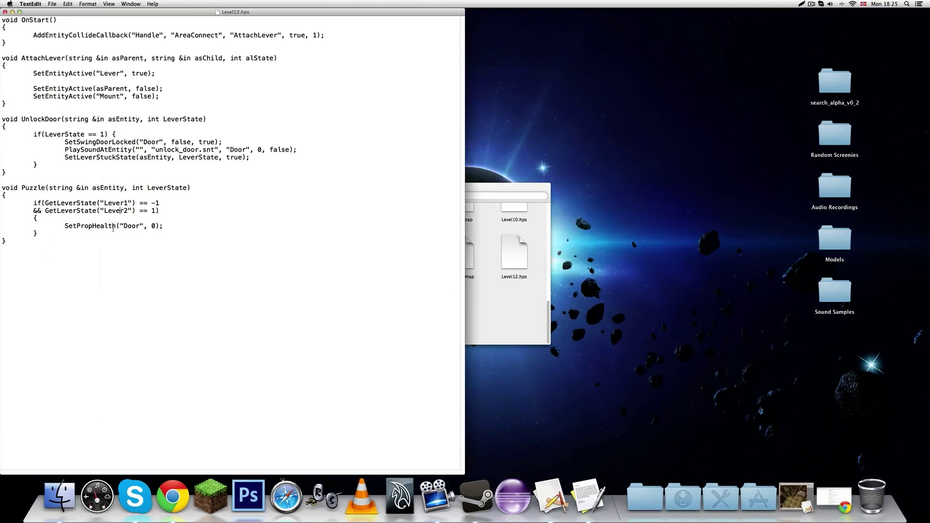
Copy SetLeverStuckState(asEntity, LeverState, true); from UnlockDoor and paste it twice below SetPropHealth in Puzzle, matching the indentation
drag(146, 247, 596, 248)
key(super+c)
click(385, 401)
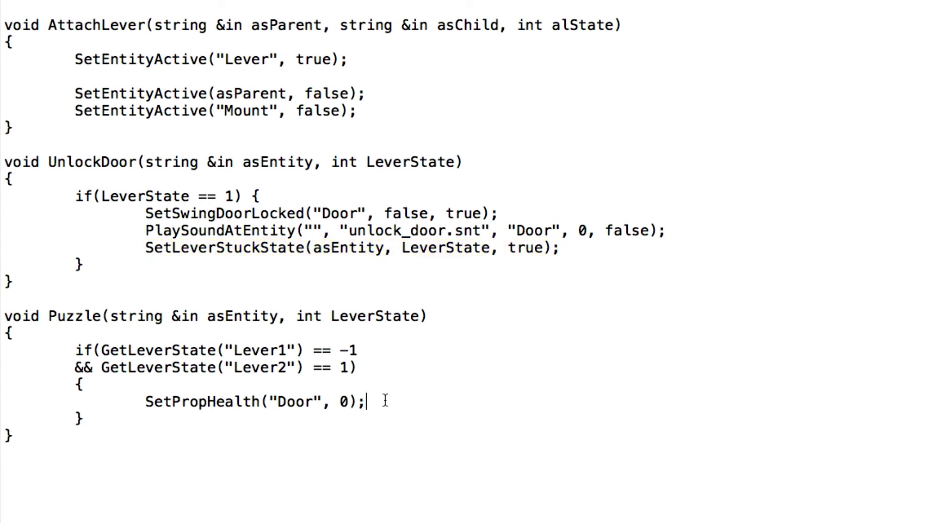
key(Return)
key(super+v)
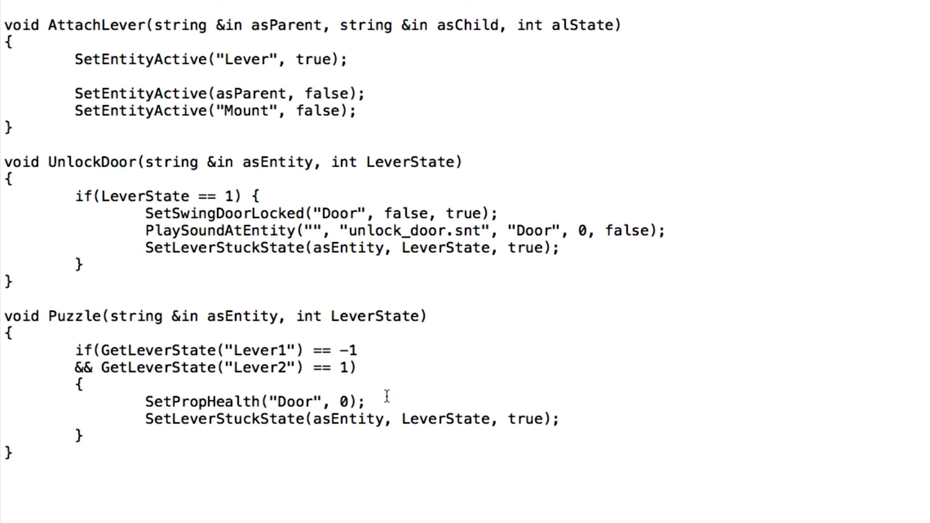
click(560, 419)
key(Return)
key(super+v)
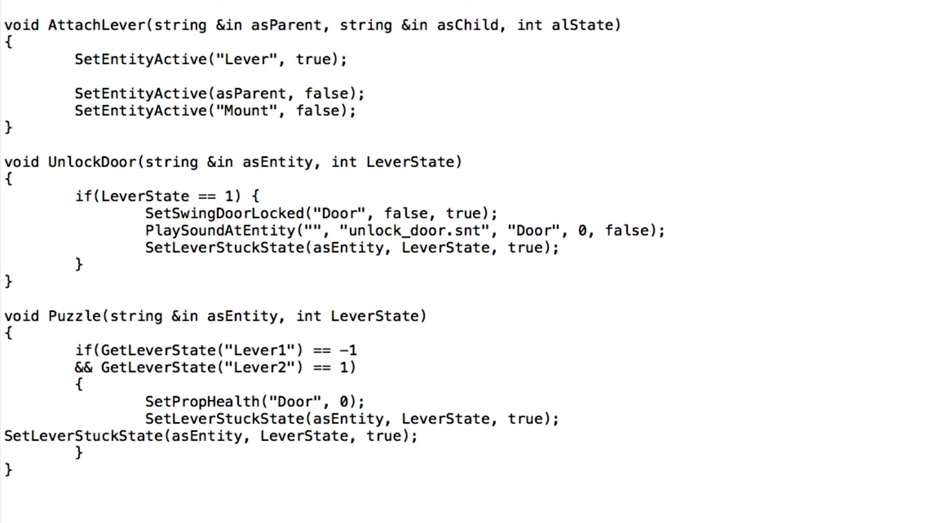
click(4, 436)
key(Tab)
key(Tab)
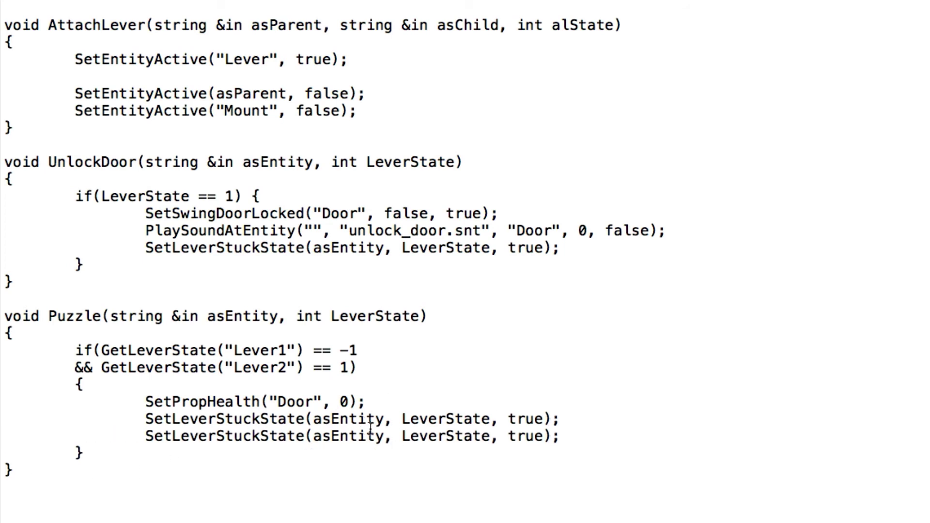
In Puzzle, replace asEntity with "Lever1" in the first SetLeverStuckState call and with "Lever2" in the second
double_click(350, 420)
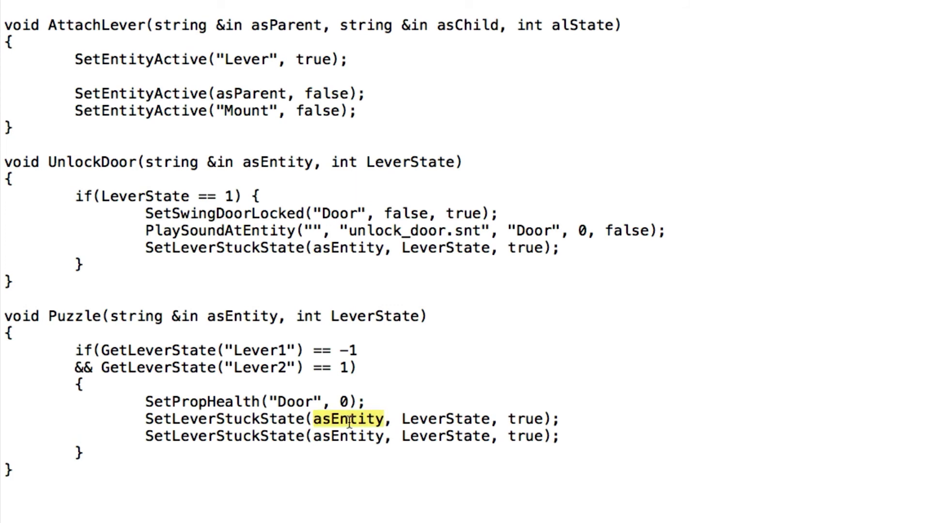
text("")
key(Left)
text(Lever1)
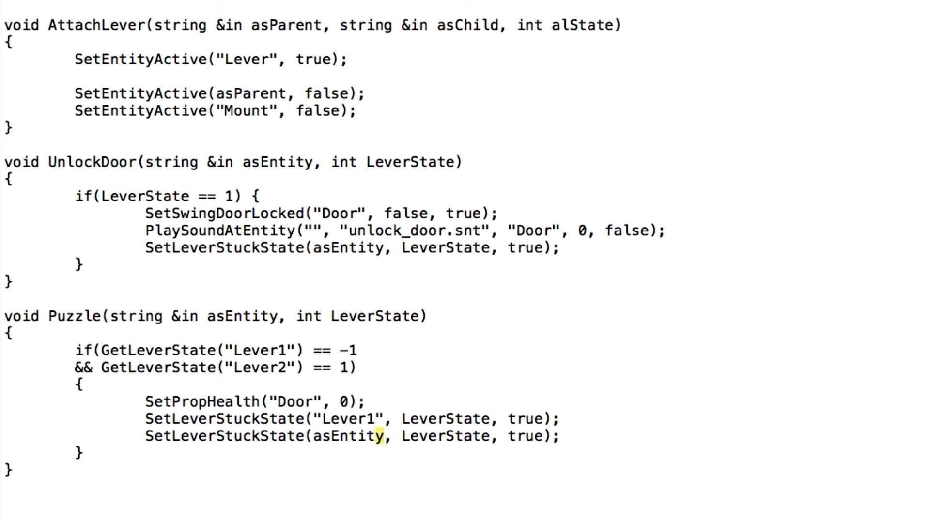
double_click(377, 436)
text("")
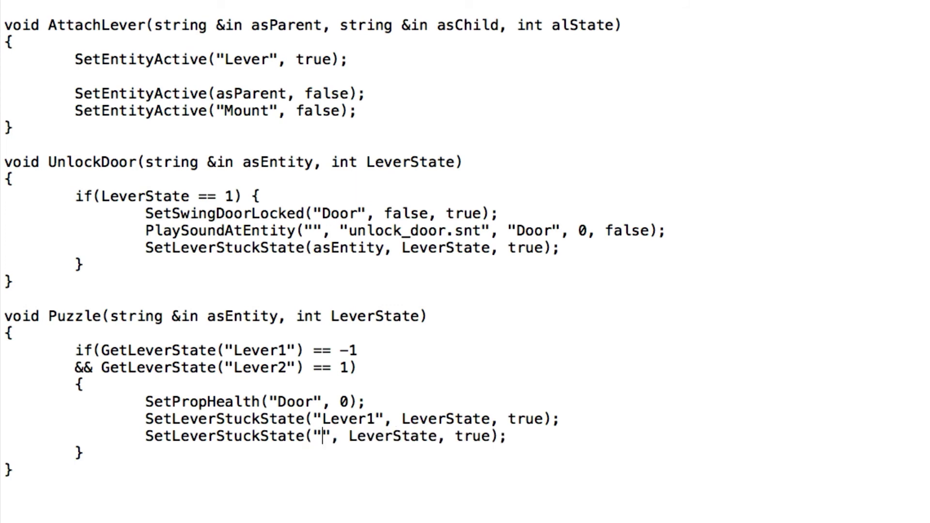
text(Lever2)
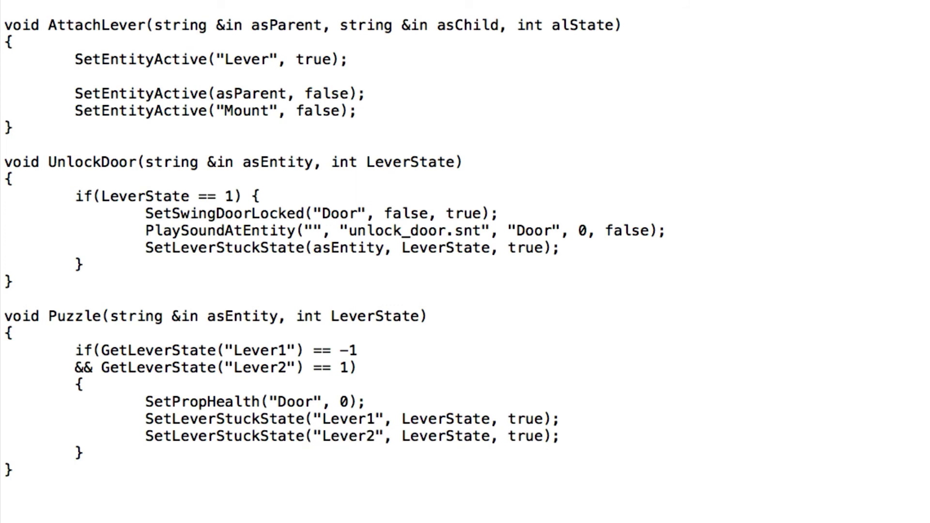
Replace the LeverState argument with -1 in the Lever1 SetLeverStuckState call and with 1 in the Lever2 call
double_click(416, 418)
double_click(430, 436)
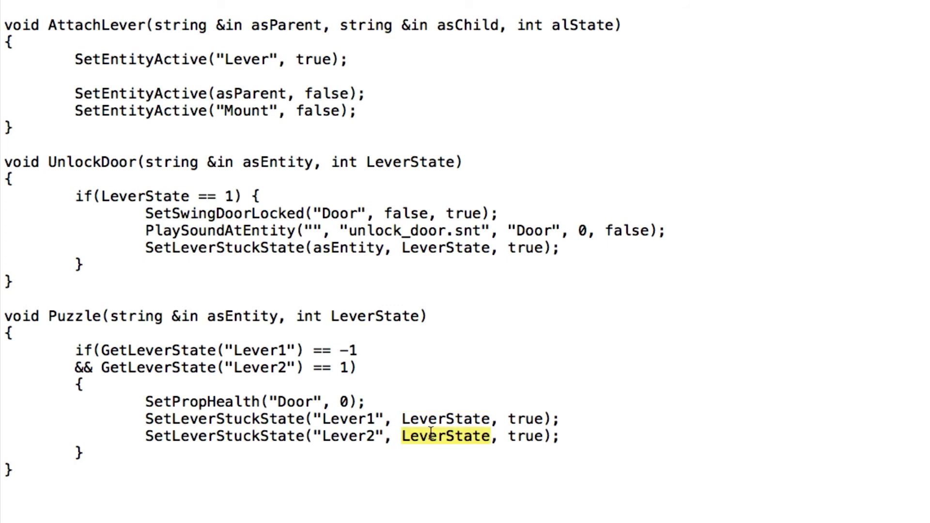
double_click(429, 420)
click(423, 434)
click(425, 420)
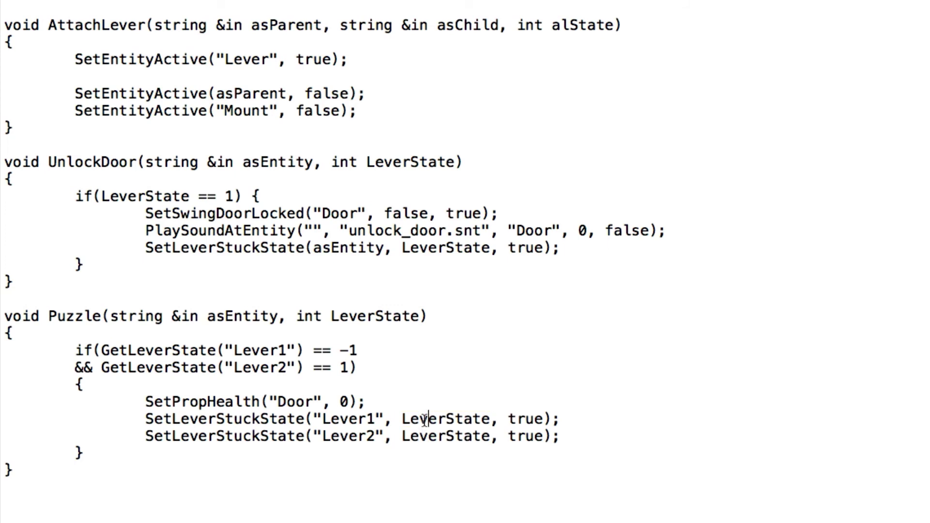
double_click(425, 420)
drag(358, 349, 342, 351)
click(430, 420)
double_click(431, 420)
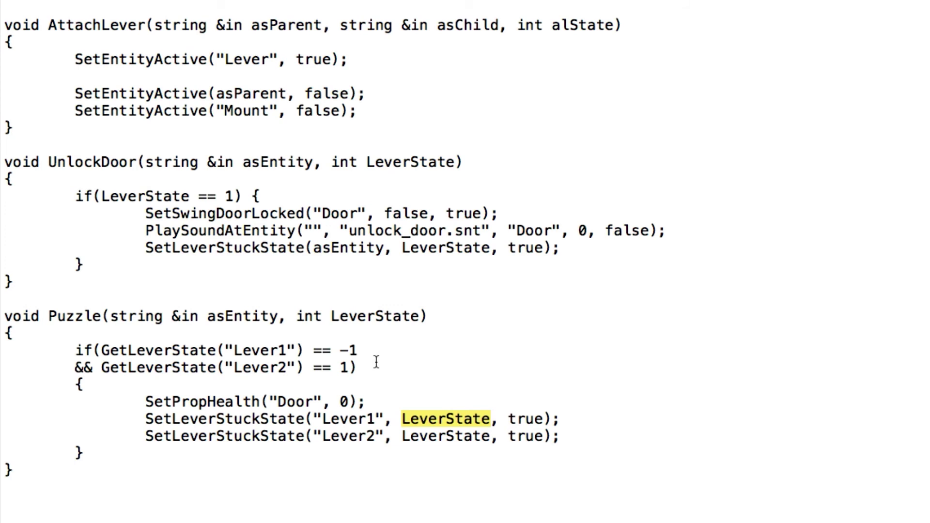
text(-1)
double_click(355, 349)
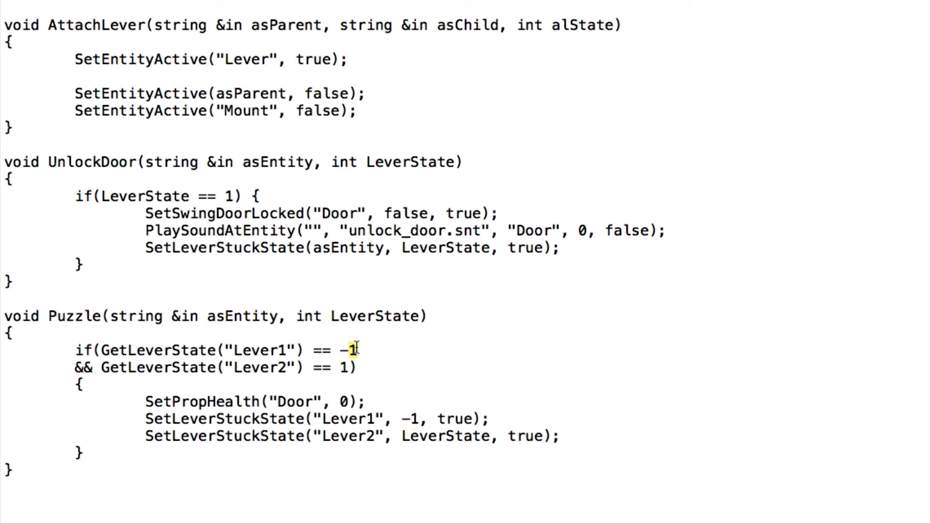
double_click(446, 439)
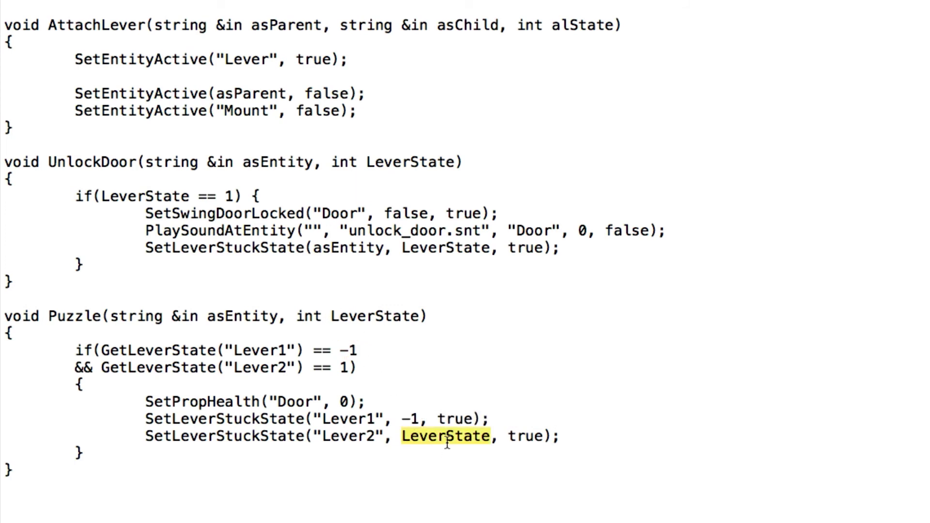
text(1)
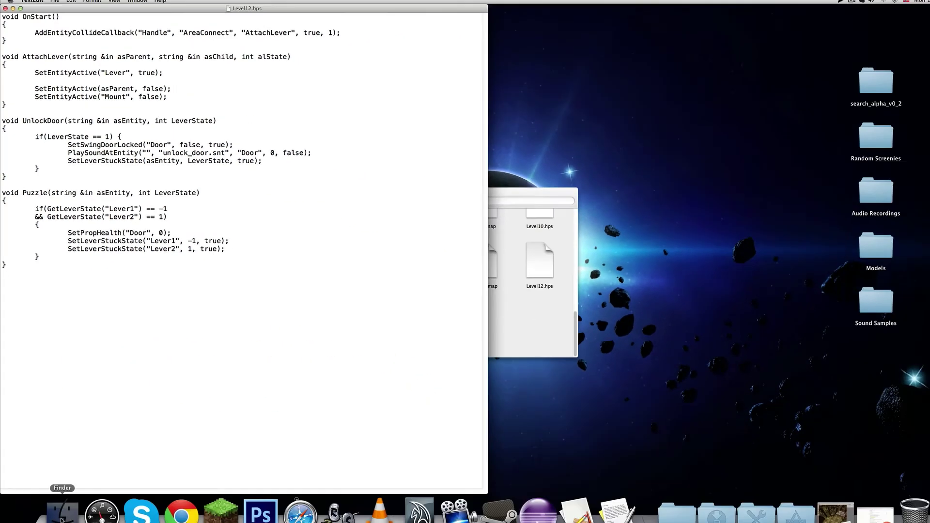
Switch to Finder and open the sounds folder inside Amnesia The Dark Descent
click(60, 500)
click(271, 196)
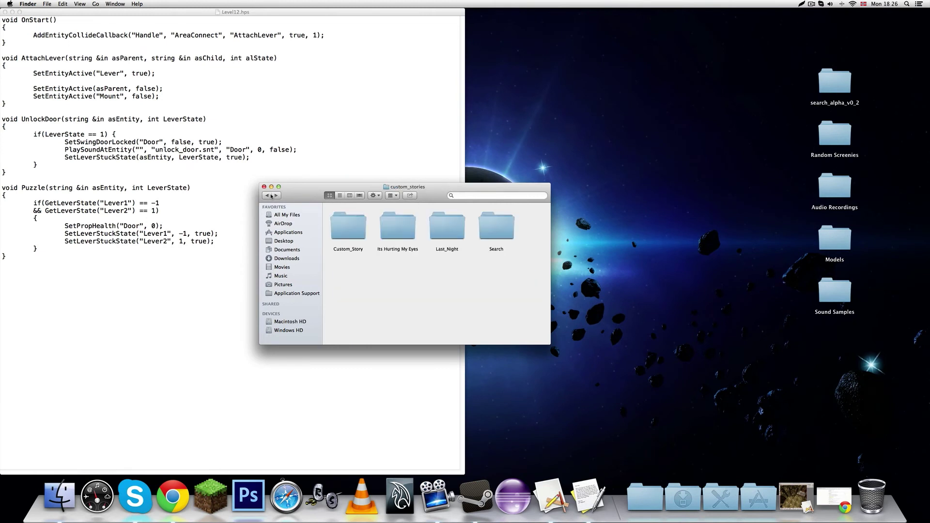
click(267, 195)
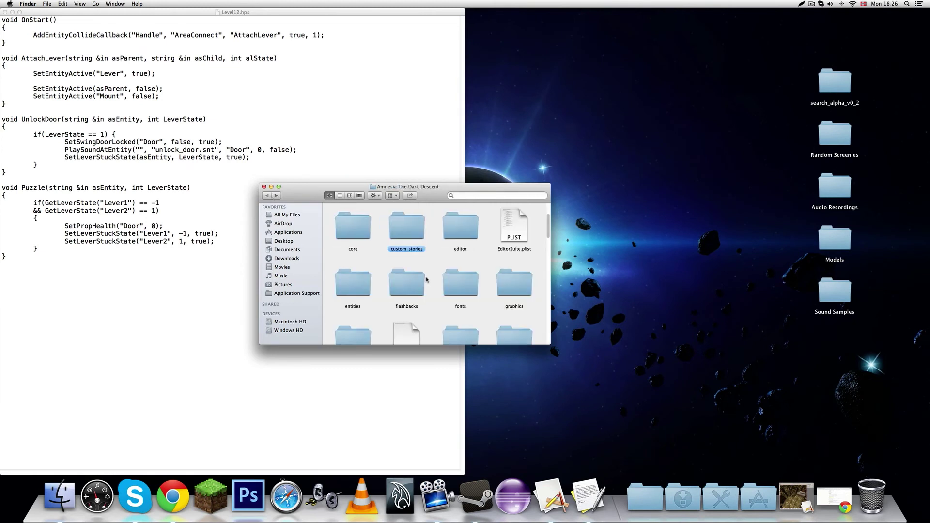
scroll(415, 284, down, 10)
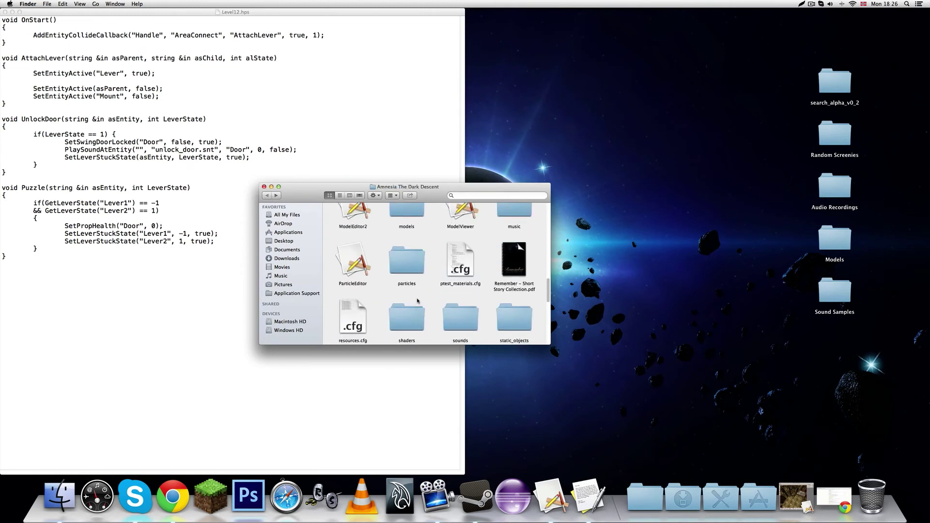
double_click(441, 283)
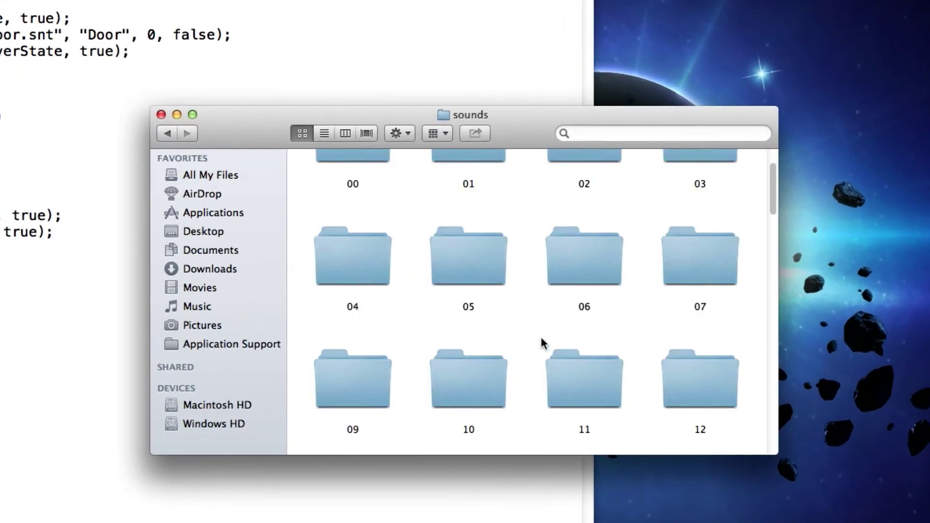
Browse the impact folder and play hit_wood1.ogg from the hit folder, looking for a suitable sound effect
scroll(441, 291, down, 5)
scroll(541, 341, down, 8)
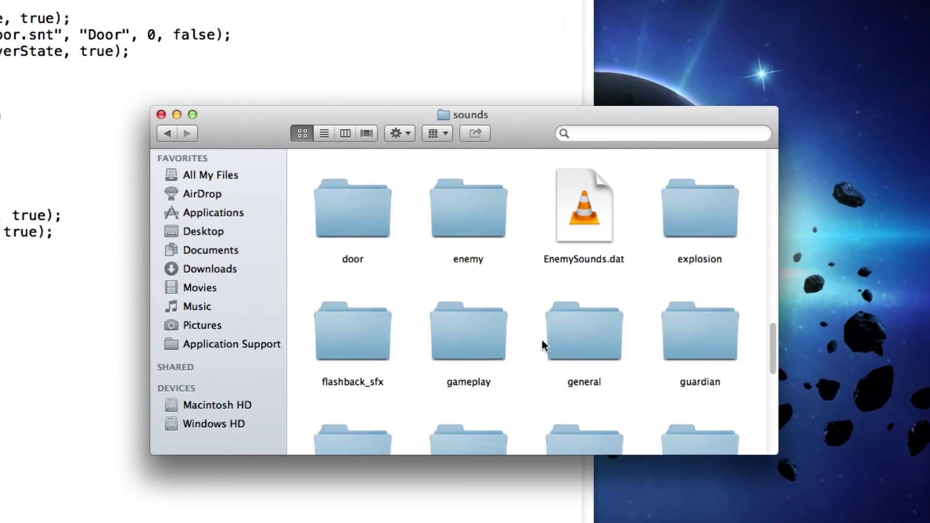
scroll(543, 345, down, 2)
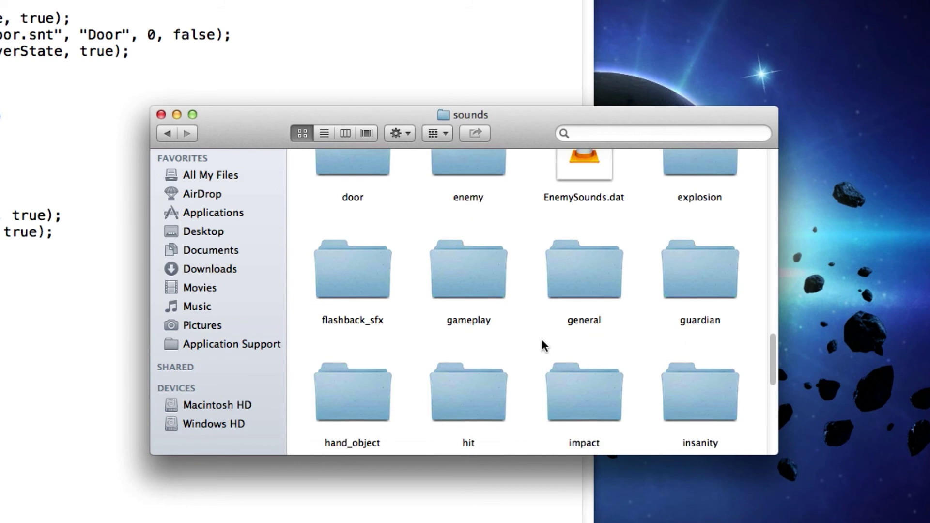
scroll(542, 340, down, 3)
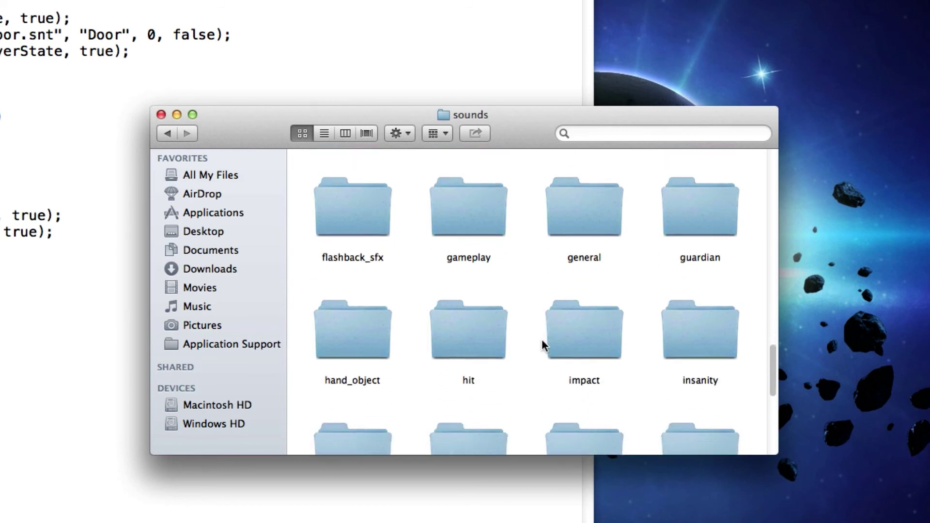
scroll(574, 330, down, 5)
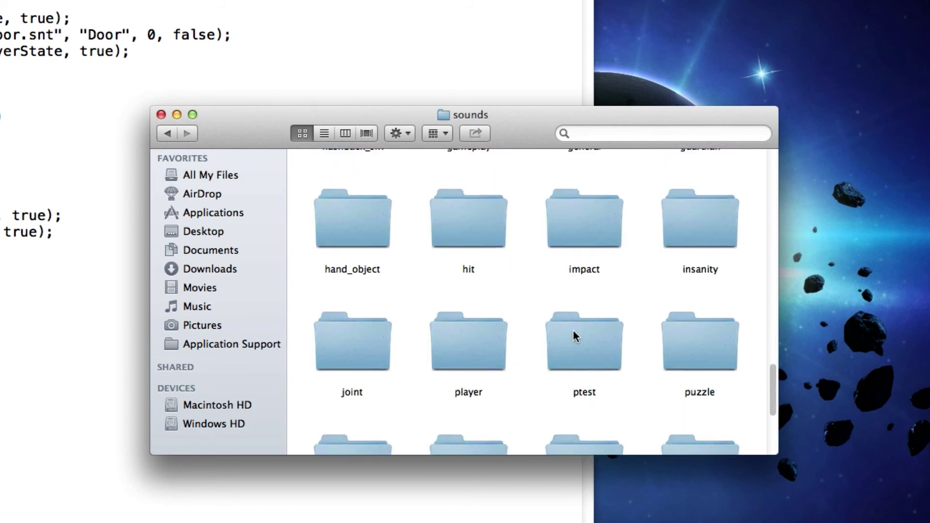
scroll(574, 330, up, 1)
double_click(583, 235)
scroll(405, 393, down, 20)
click(167, 133)
double_click(480, 243)
double_click(467, 208)
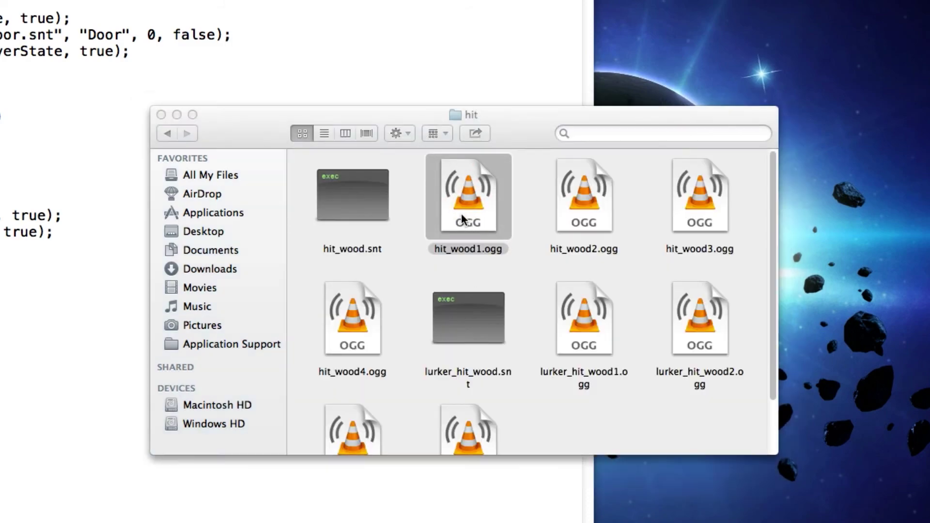
click(617, 73)
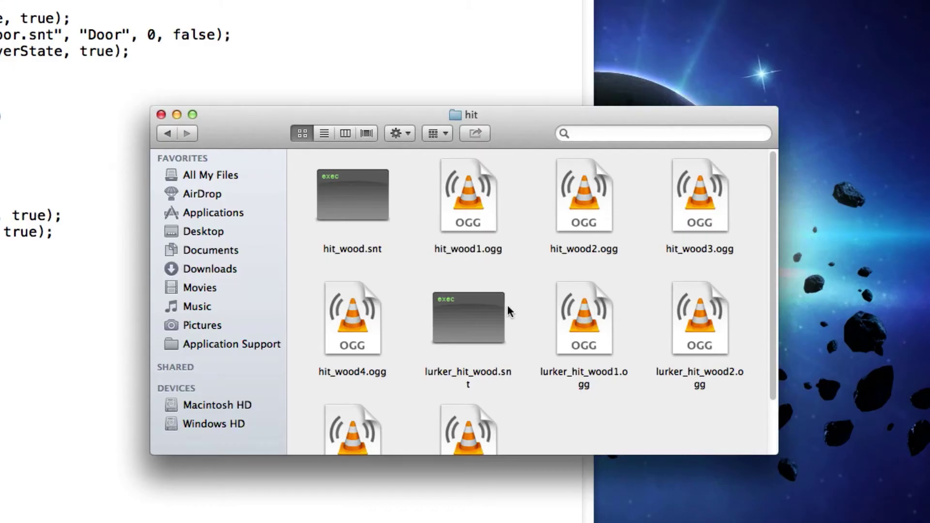
key(super+bracketleft)
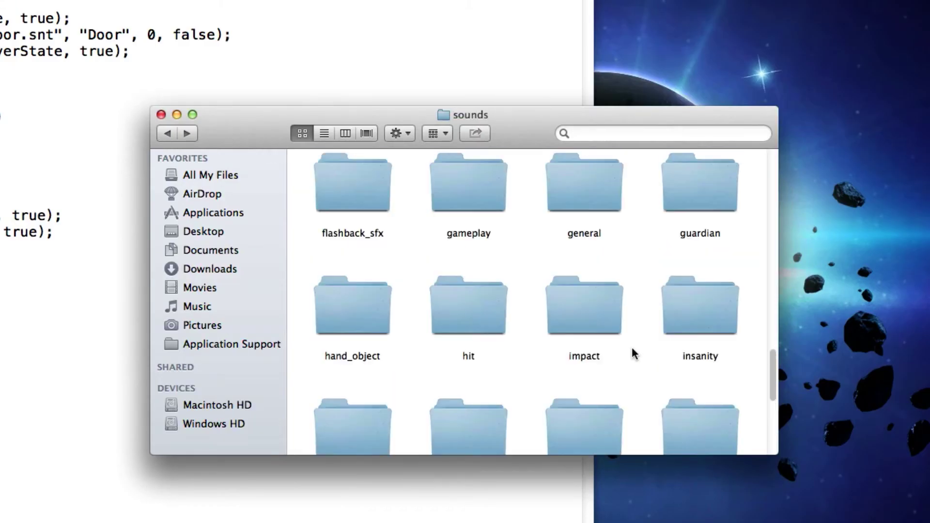
Look through the general and gameplay sound folders for a suitable effect
scroll(633, 353, up, 1)
double_click(557, 223)
scroll(478, 343, down, 10)
scroll(480, 310, down, 15)
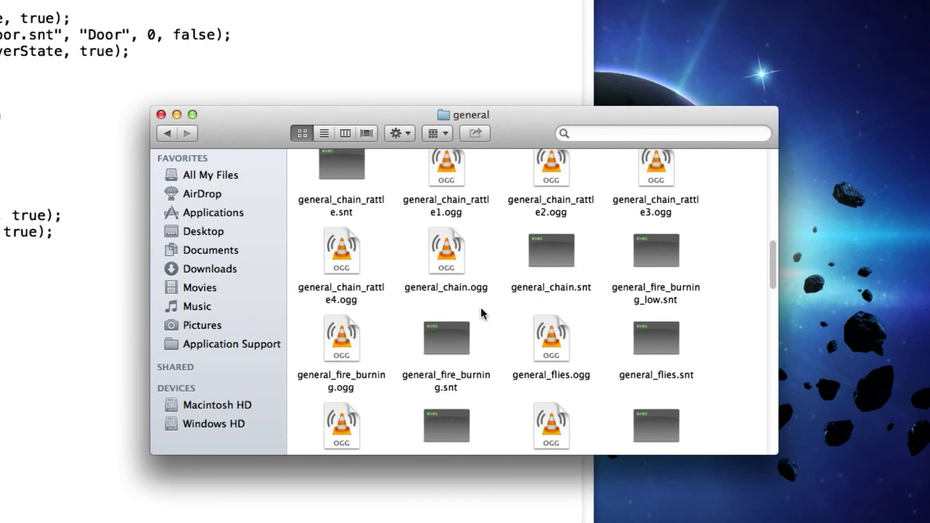
key(super+bracketleft)
double_click(488, 232)
scroll(501, 294, down, 10)
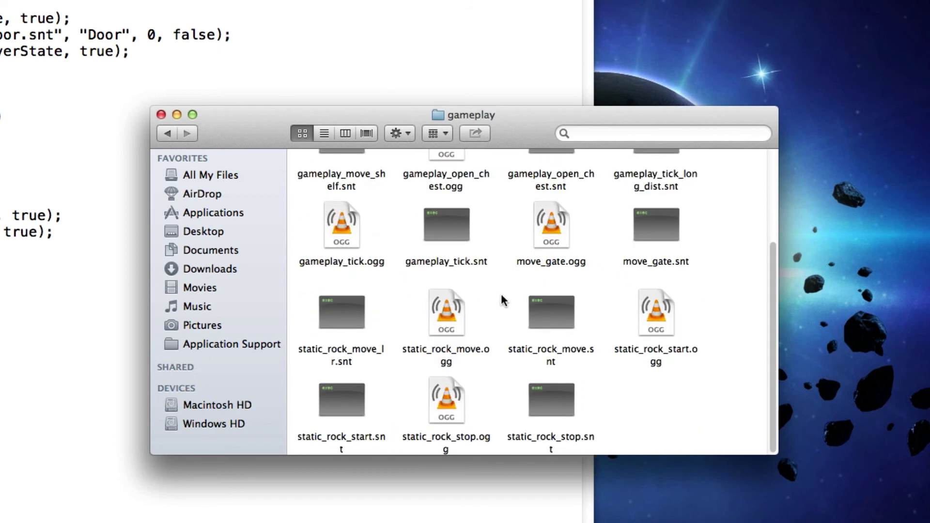
scroll(487, 322, up, 5)
click(168, 134)
Open the hand_object folder and listen to pickaxe_charge_done.ogg, pickaxe_charge.ogg, pickaxe_hit.ogg and pickaxe_swing01.ogg, quitting the player after each
double_click(371, 334)
double_click(354, 193)
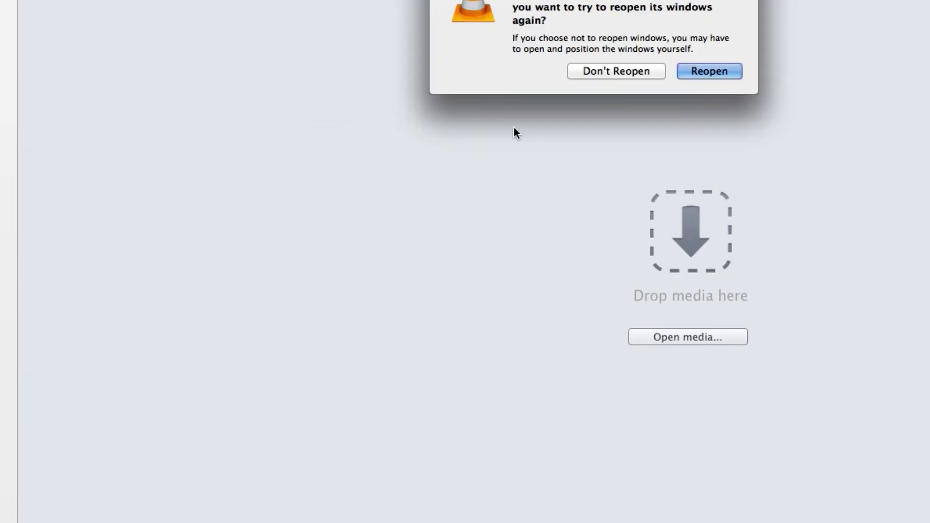
click(617, 71)
right_click(486, 522)
click(486, 522)
click(592, 181)
double_click(594, 186)
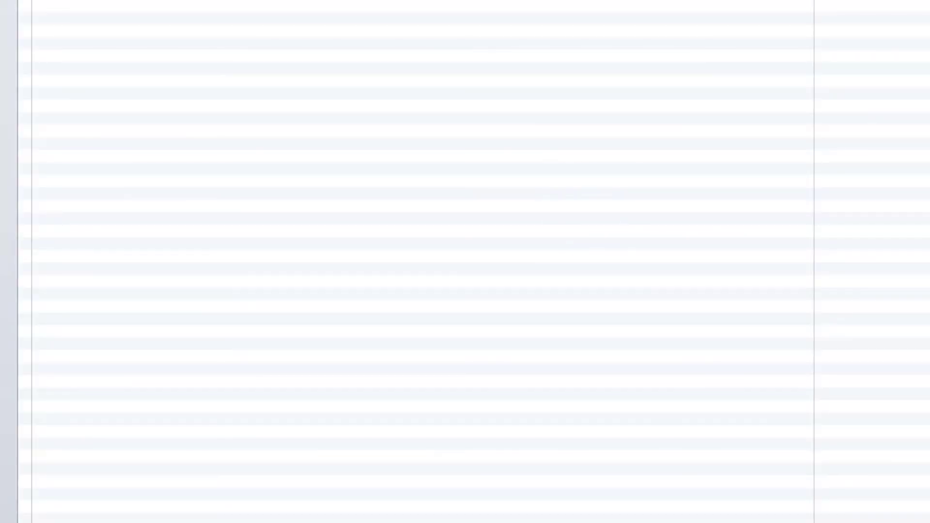
right_click(486, 522)
click(486, 522)
click(527, 360)
double_click(354, 319)
right_click(486, 522)
click(486, 522)
double_click(700, 320)
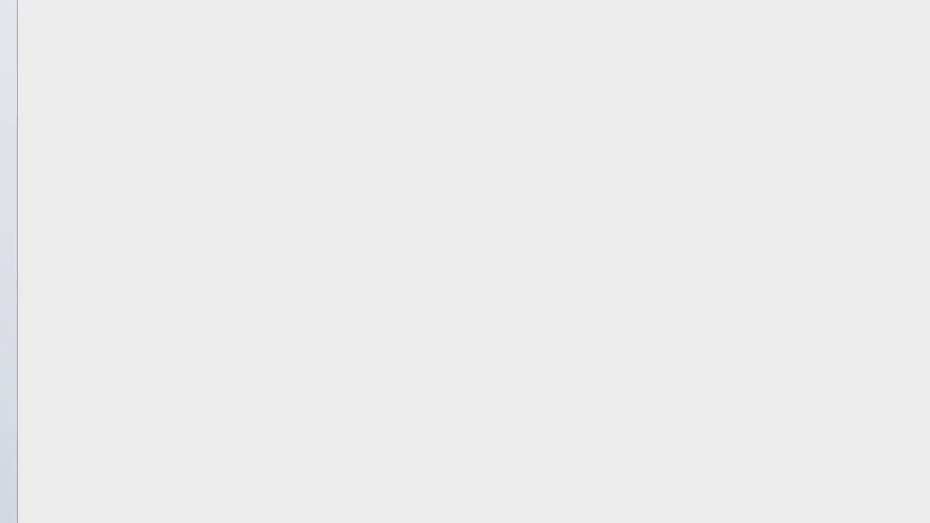
right_click(486, 522)
click(485, 522)
click(429, 414)
scroll(517, 337, up, 3)
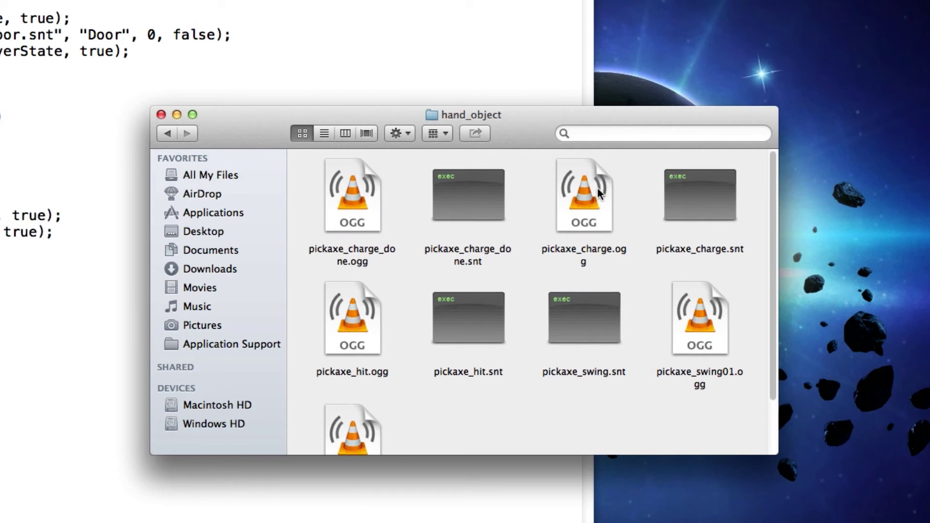
Copy the file name pickaxe_charge.snt from the hand_object folder
click(596, 204)
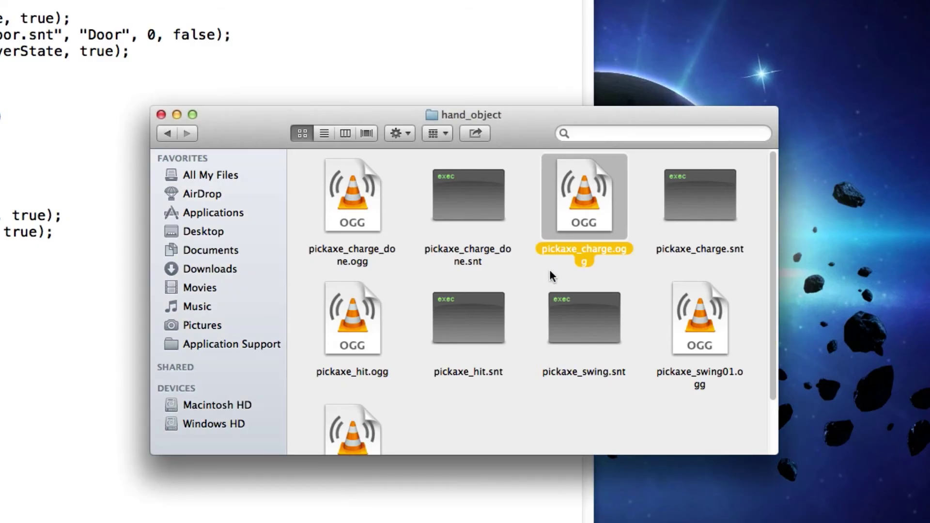
click(550, 210)
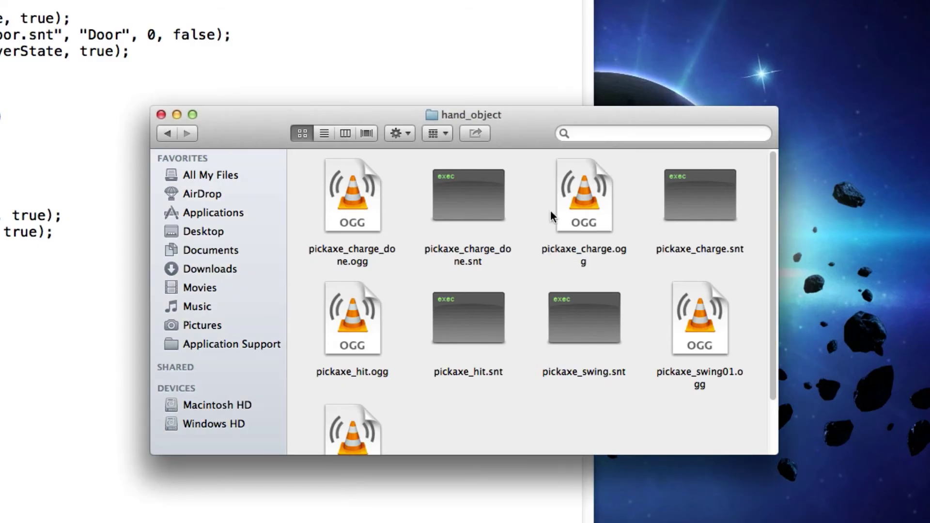
click(577, 205)
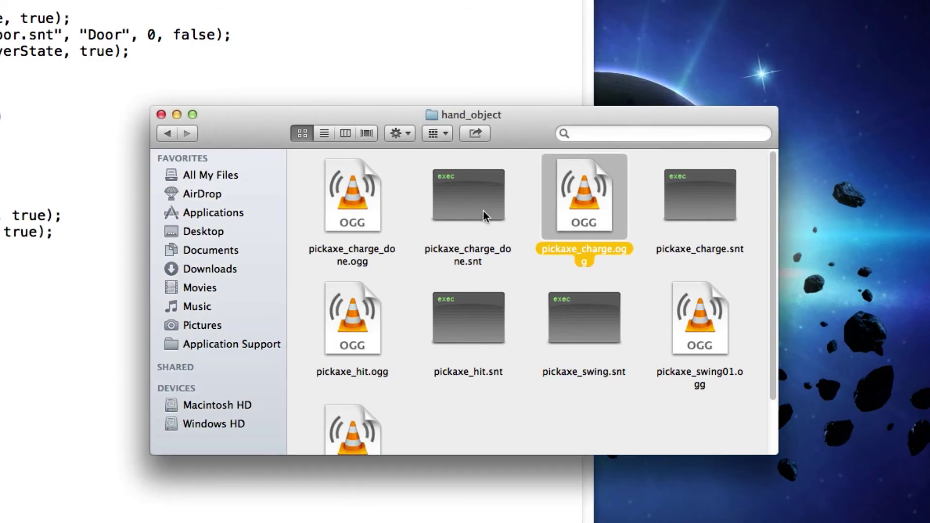
click(676, 196)
key(Return)
key(super+c)
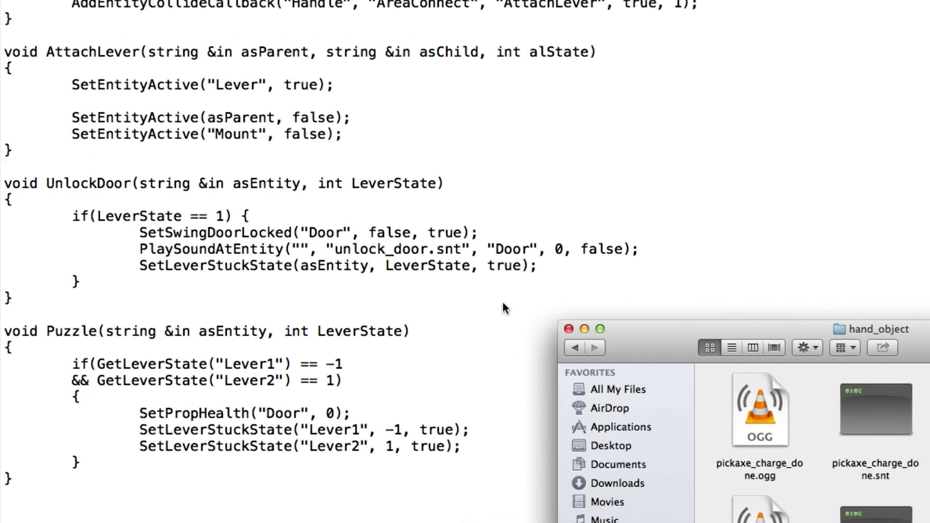
Return to Level12.hps and paste pickaxe_charge.snt on a new line below the Lever2 SetLeverStuckState call in Puzzle
click(409, 363)
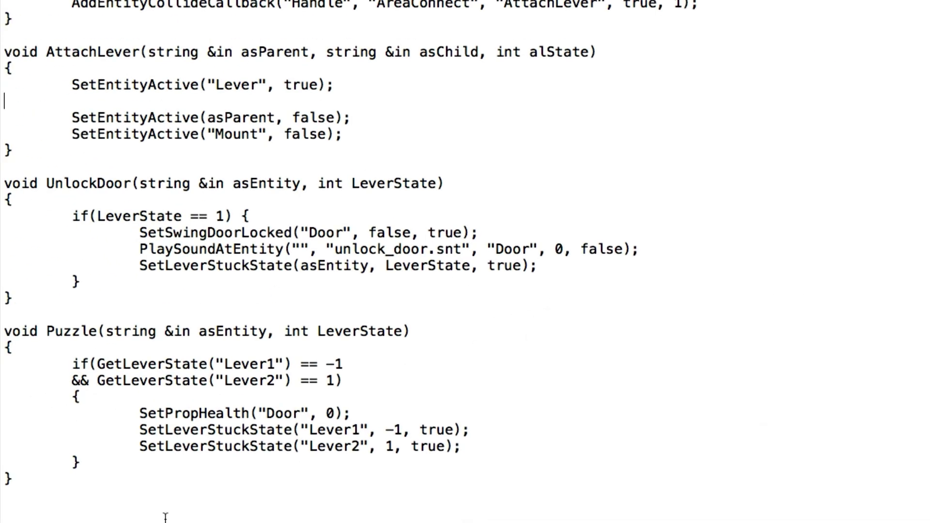
click(499, 453)
key(Return)
key(super+v)
Copy the PlaySoundAtEntity line from UnlockDoor and paste it on the blank line below SetEntityActive("Lever", true); in AttachLever
drag(642, 250, 89, 250)
key(ctrl+c)
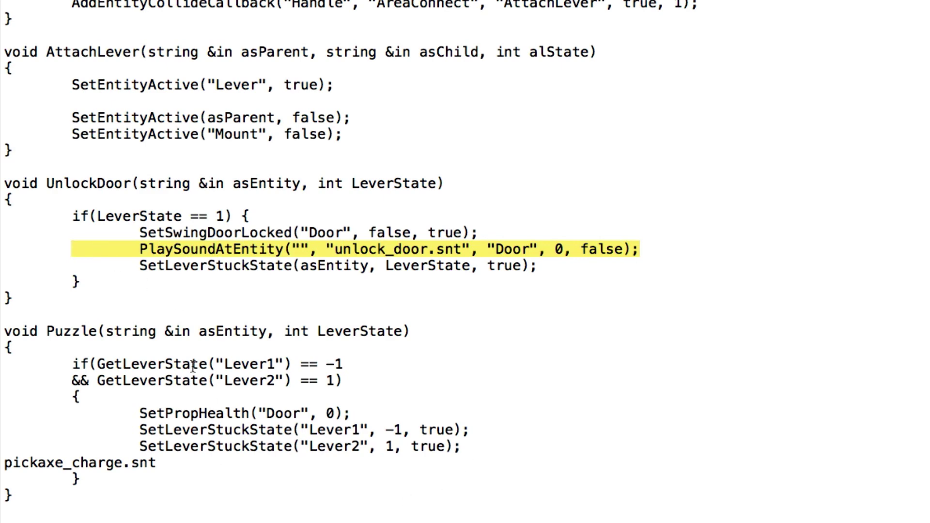
click(143, 97)
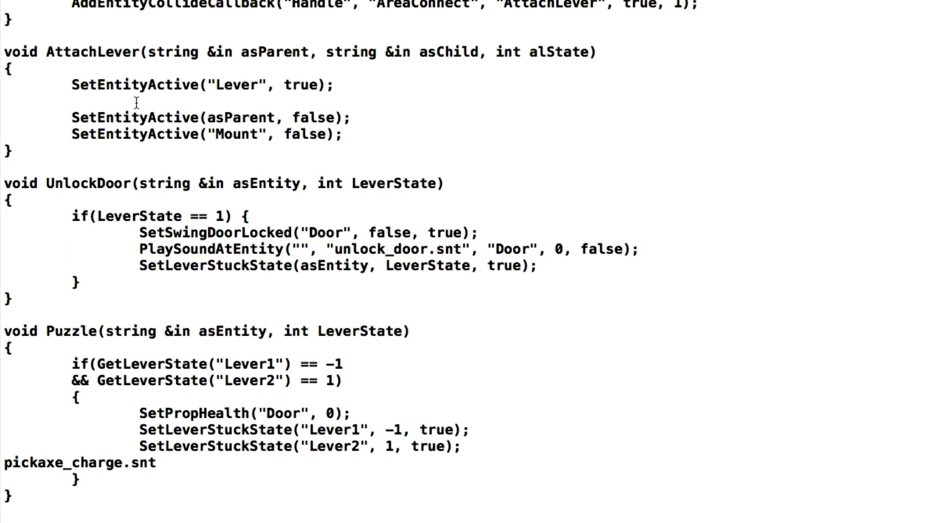
key(ctrl+v)
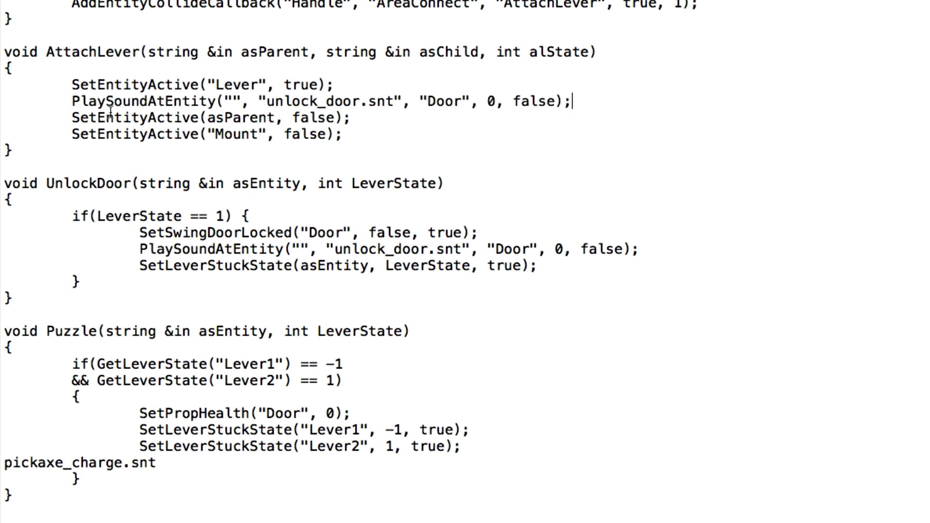
Move pickaxe_charge.snt from Puzzle into AttachLever's PlaySoundAtEntity call as its sound, remove the leftover line, and set the call's entity to Lever
double_click(82, 468)
key(super+c)
key(BackSpace)
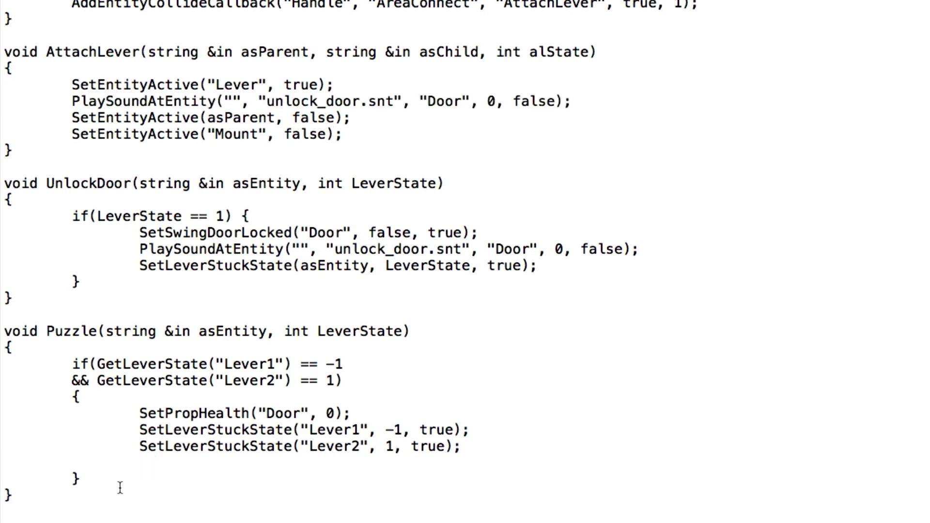
key(BackSpace)
double_click(318, 101)
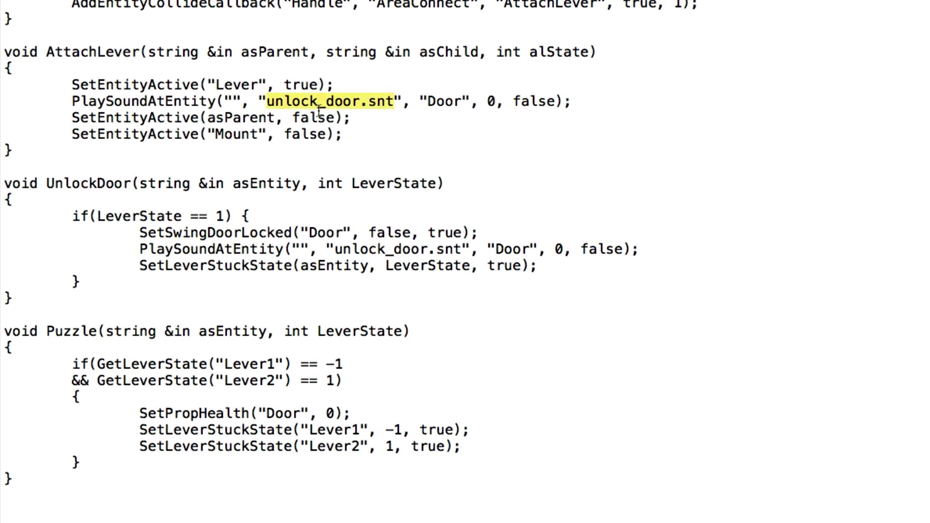
key(super+v)
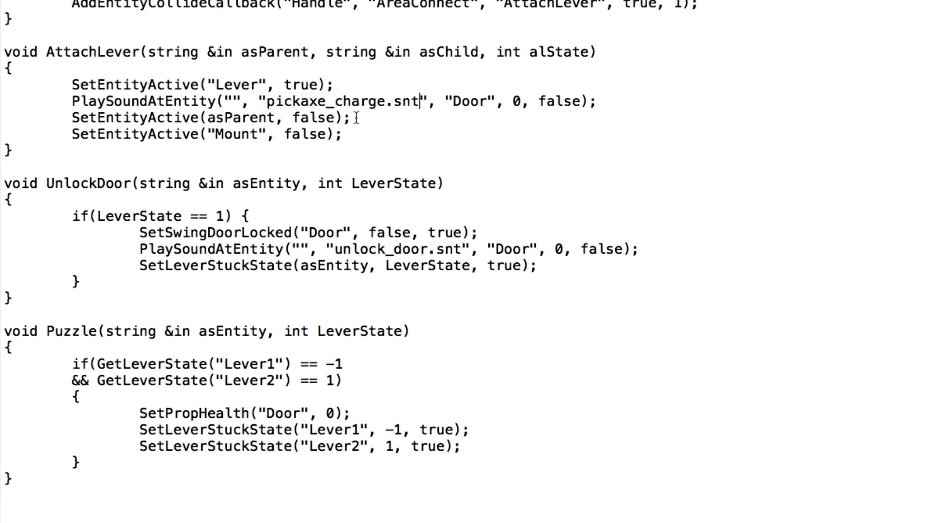
double_click(469, 102)
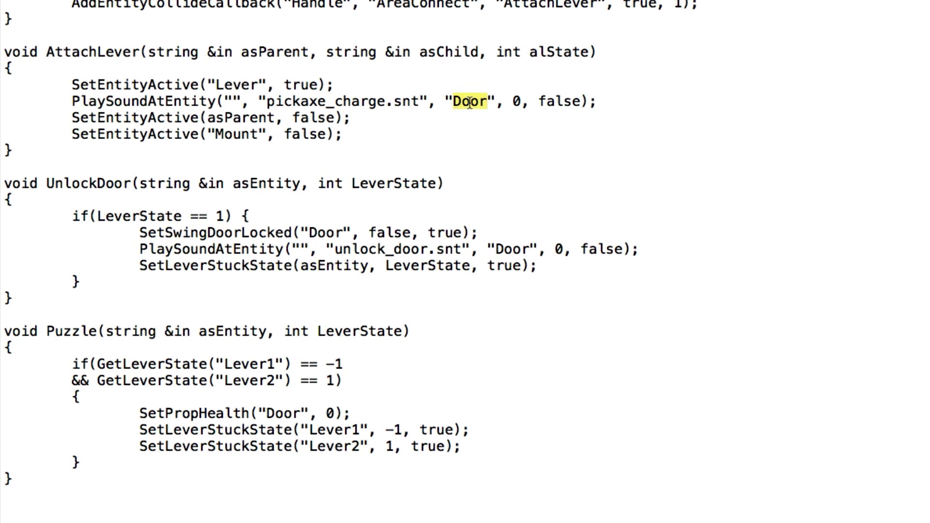
text(Lever)
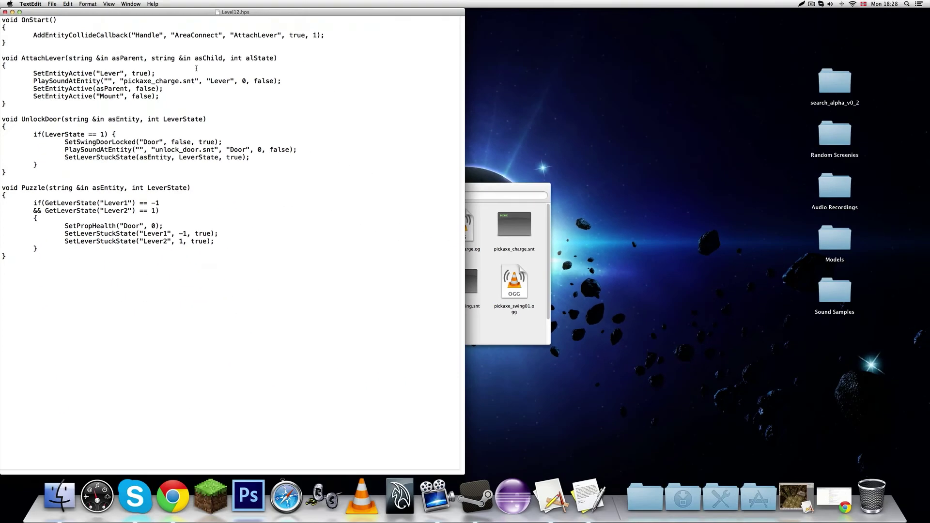
Launch Amnesia, select the New Player profile and start the Tutorial custom story from the beginning
key(F4)
click(375, 406)
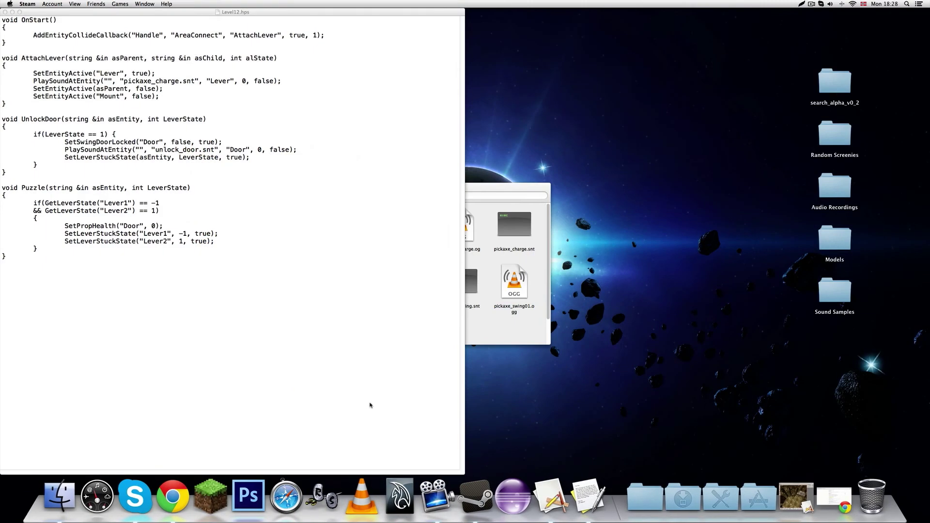
click(503, 366)
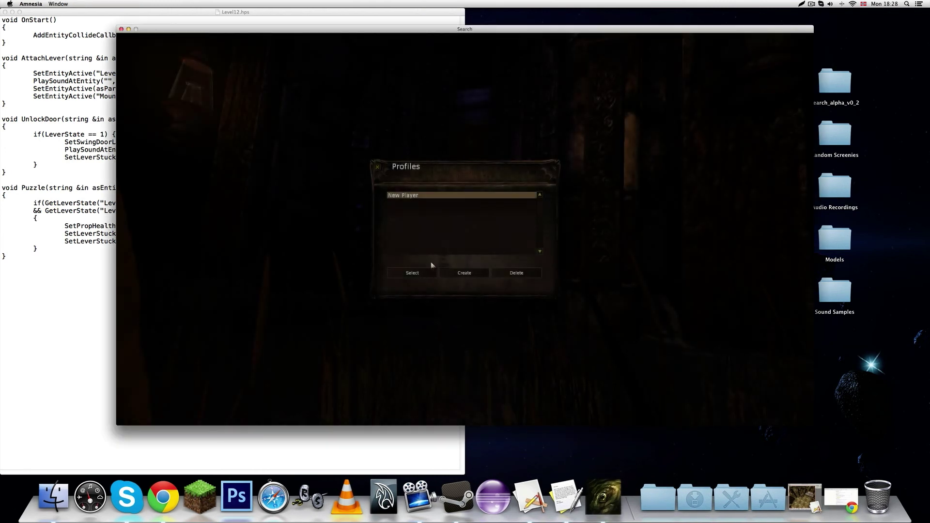
click(430, 266)
click(251, 328)
double_click(372, 181)
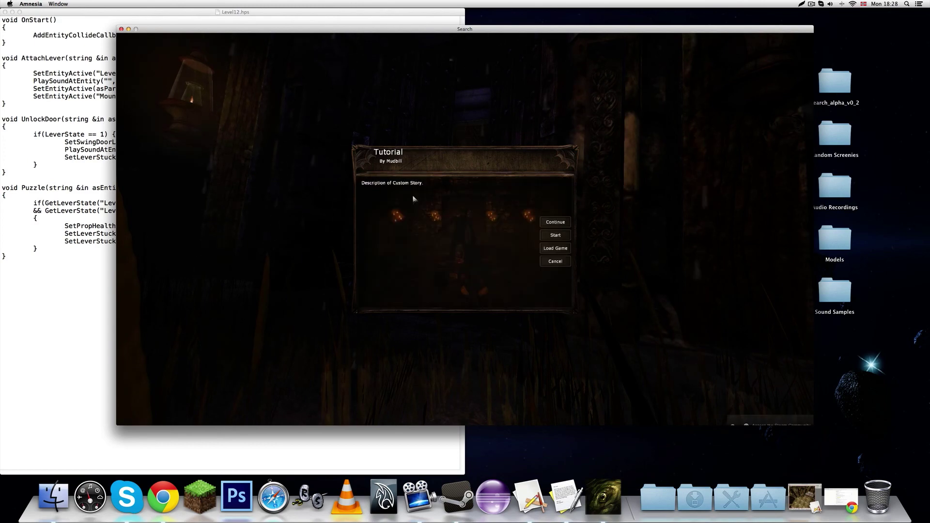
click(562, 237)
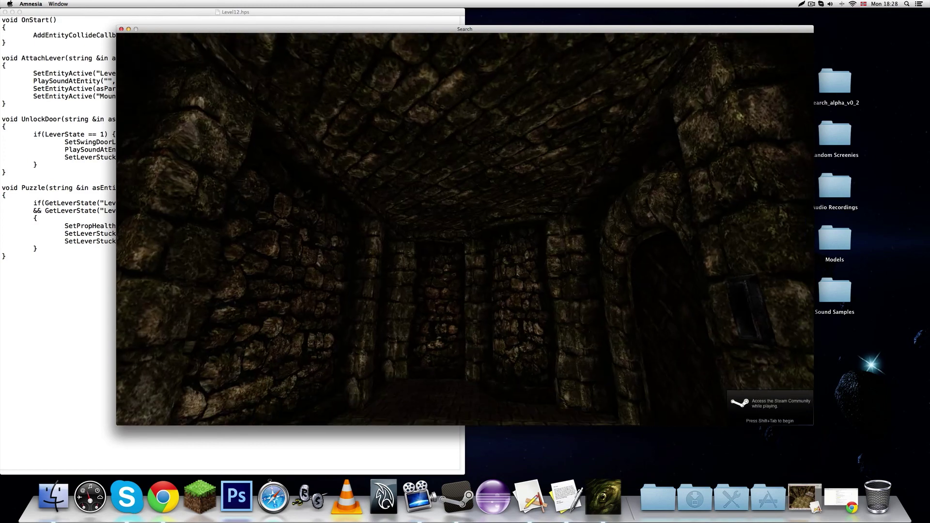
Pick up the wooden handle from the floor and carry it to the lever mount on the wall to test attaching it
key(w)
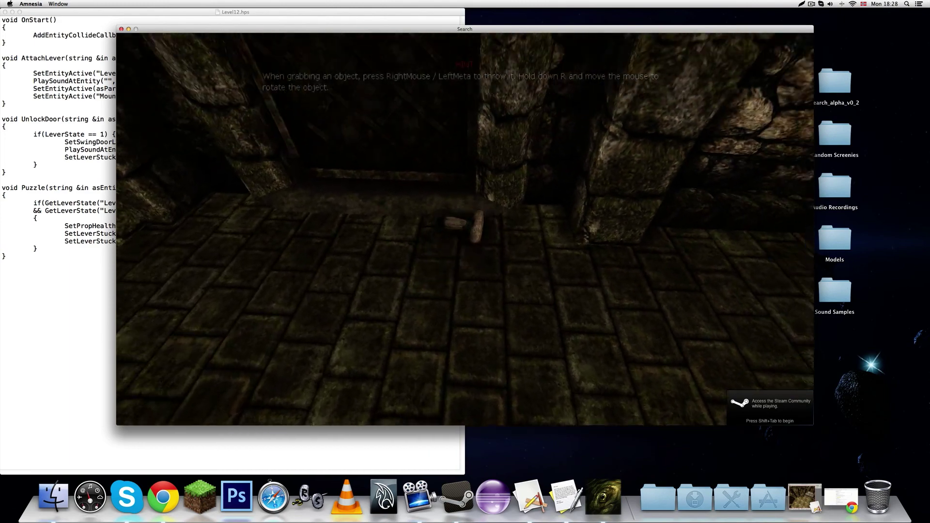
key(w)
key(w)
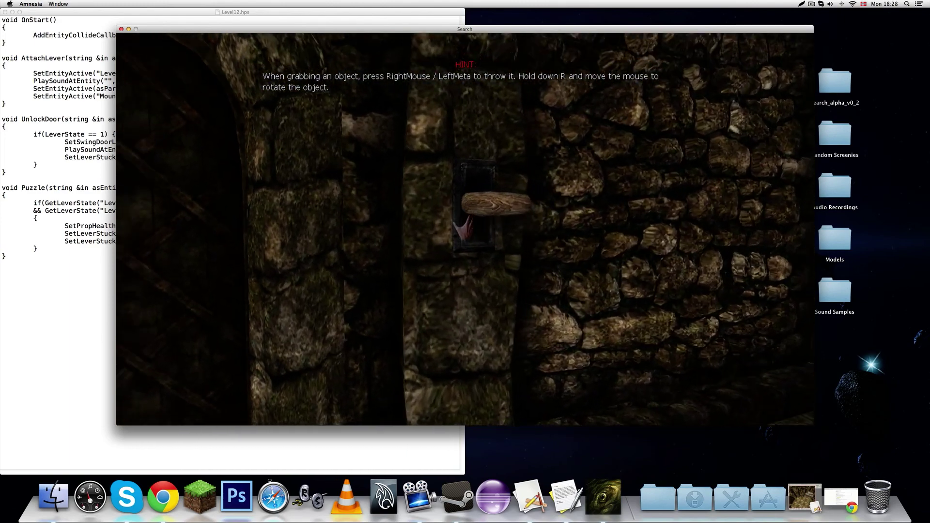
key(d)
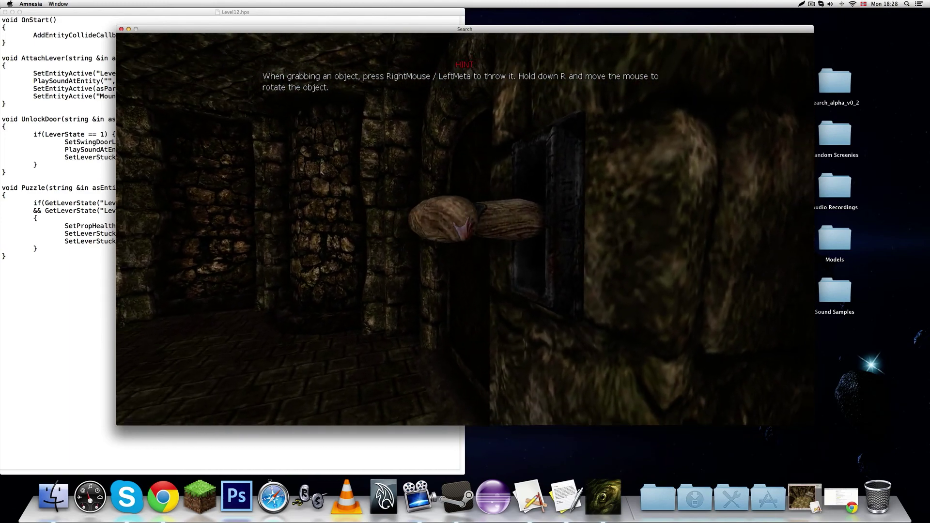